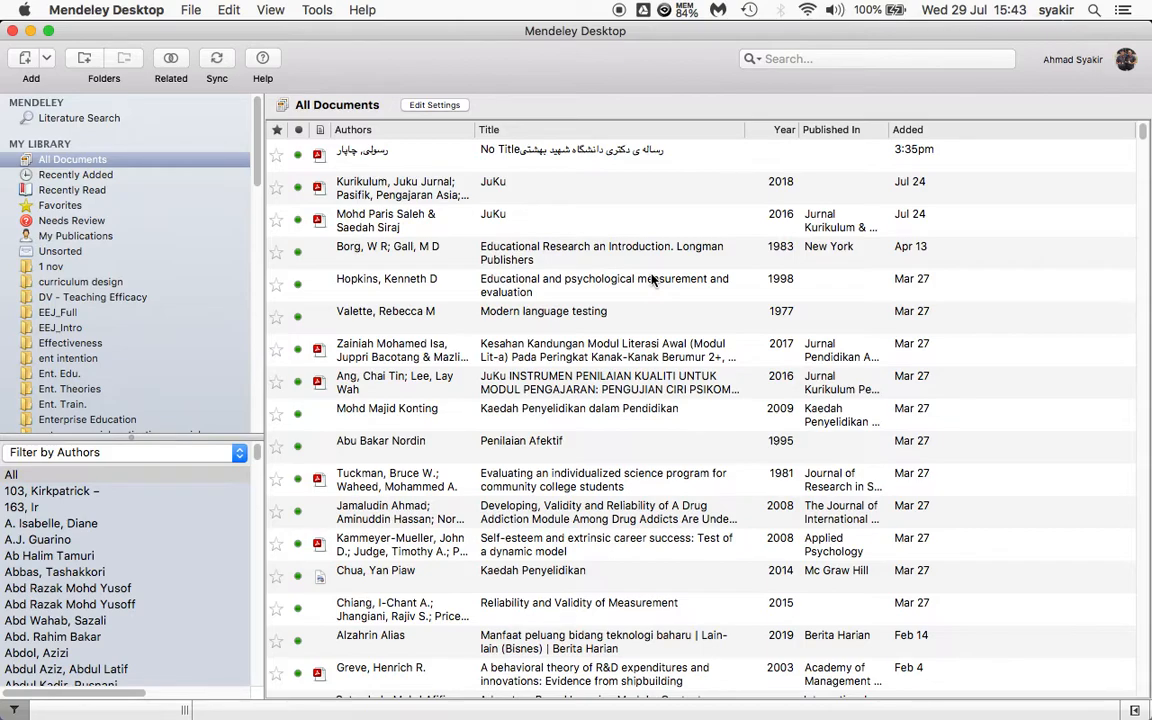
Step: Switch to the AWW whiteboard in Chrome and add the line "4. Membuat citation menggunakan mendeley" to the Mendeley topic list
key(ctrl+Up)
click(447, 72)
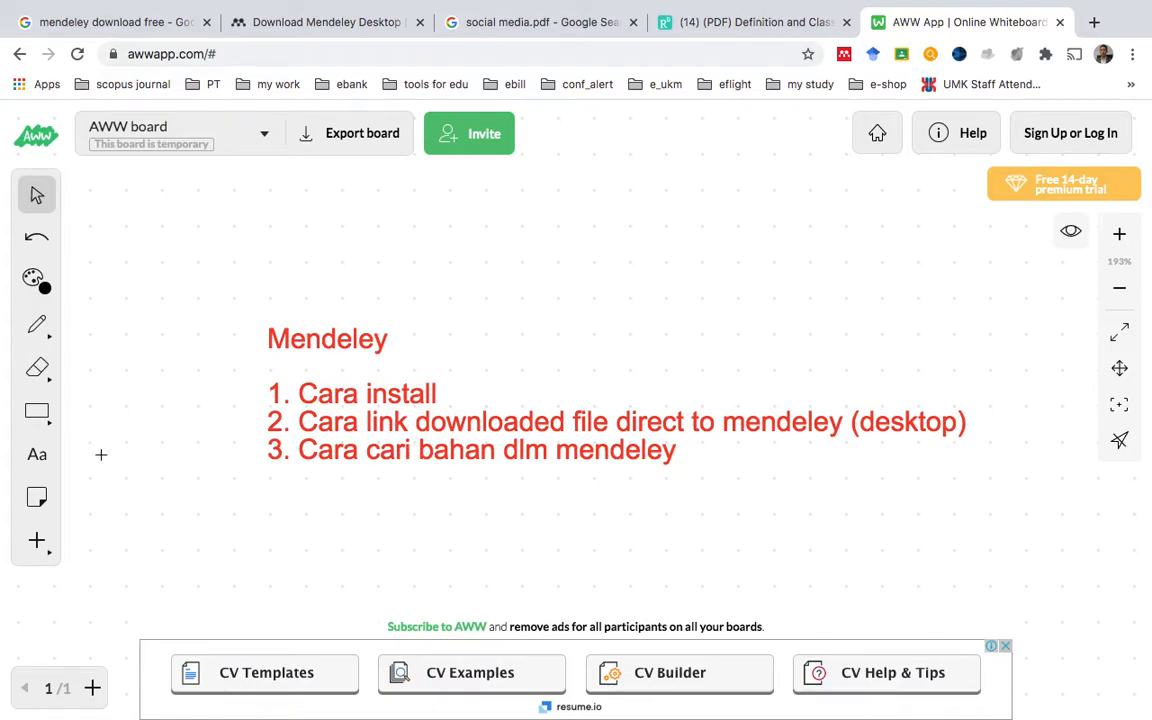
click(36, 458)
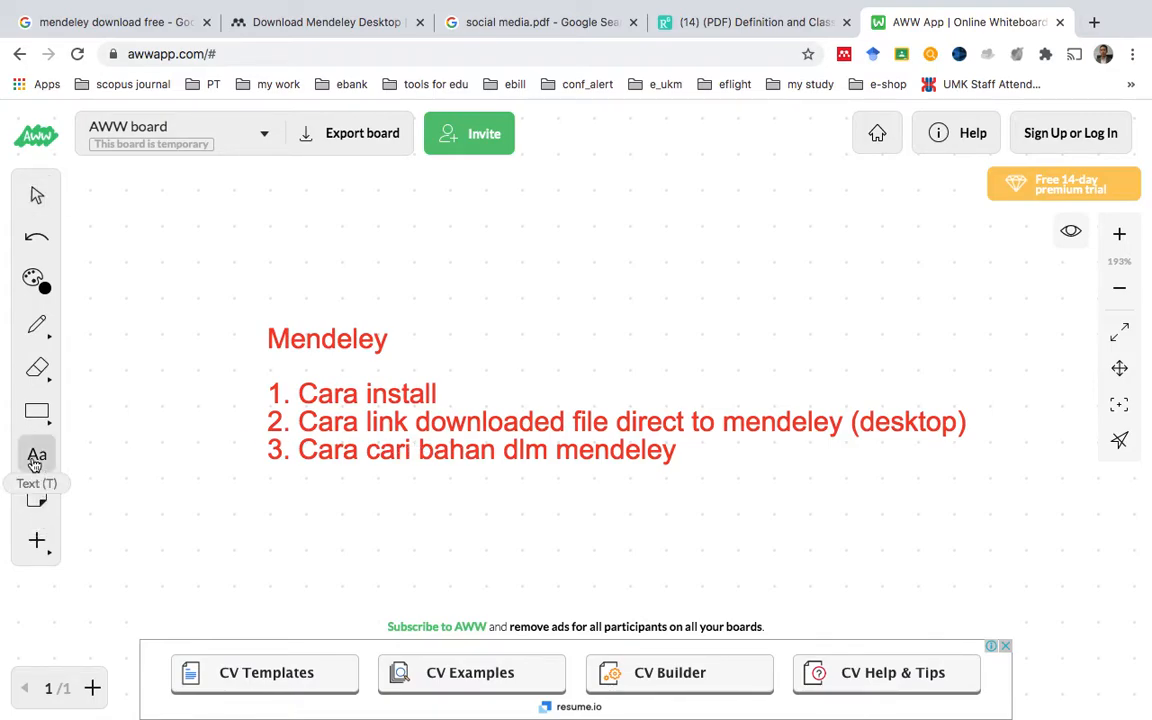
click(675, 449)
key(Return)
text(4. )
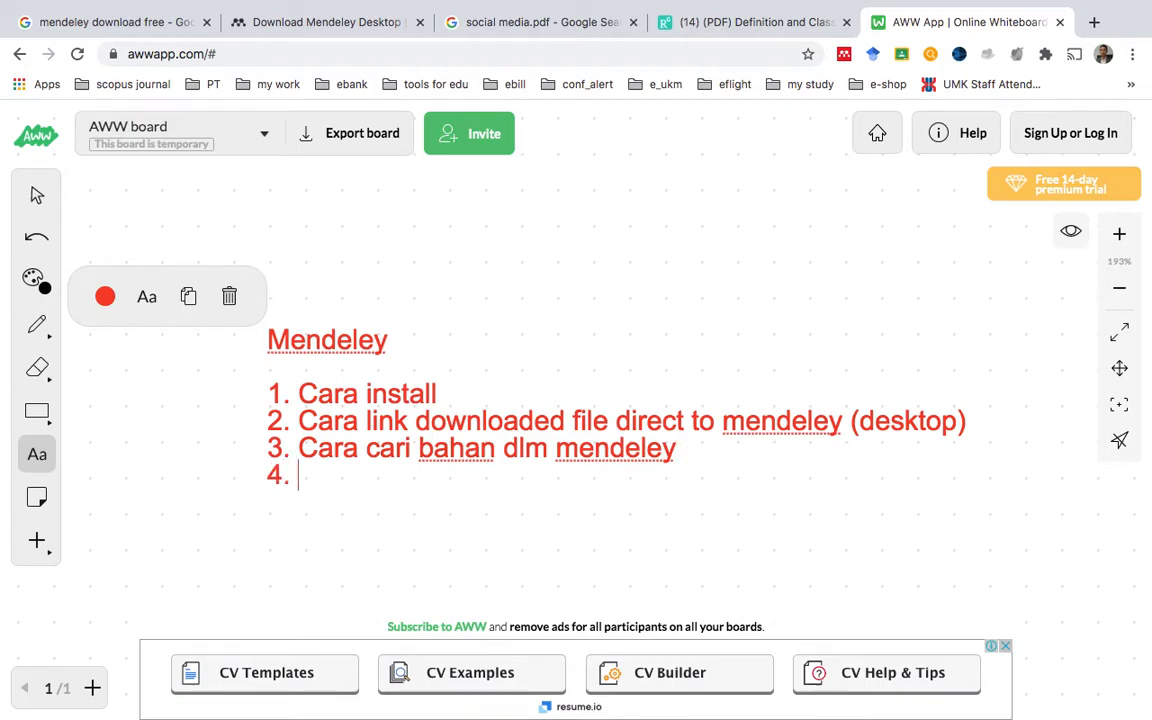
text(Membua)
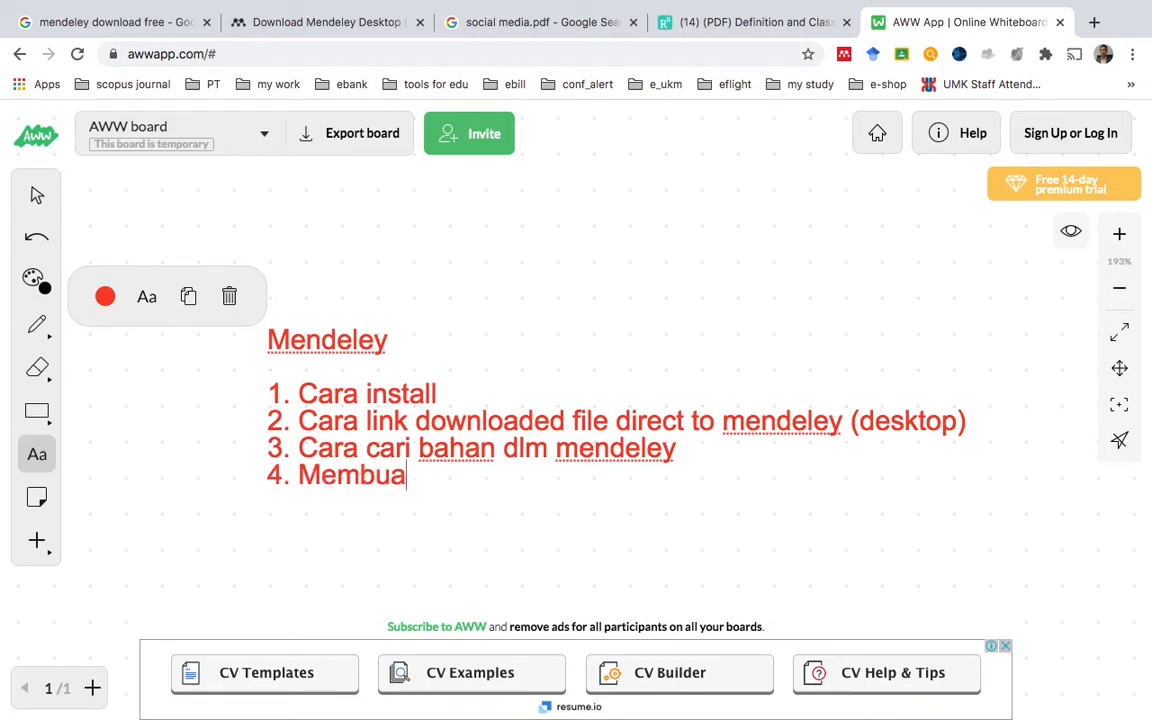
text(t citati)
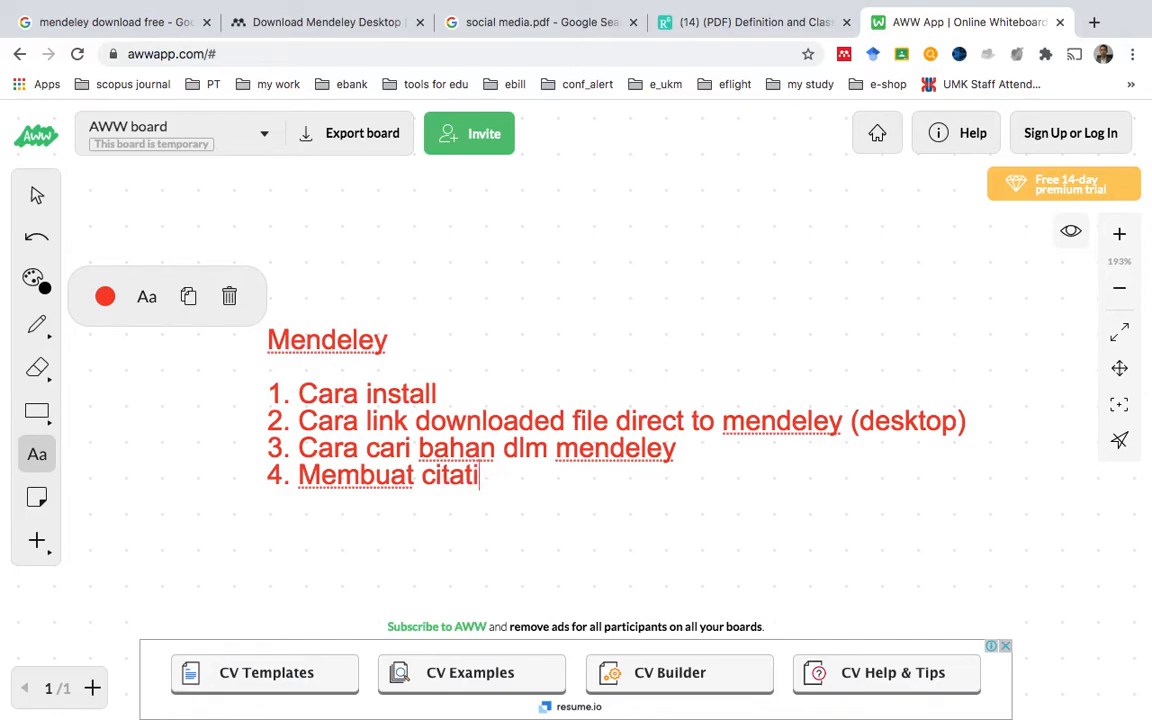
text(on menggunakan)
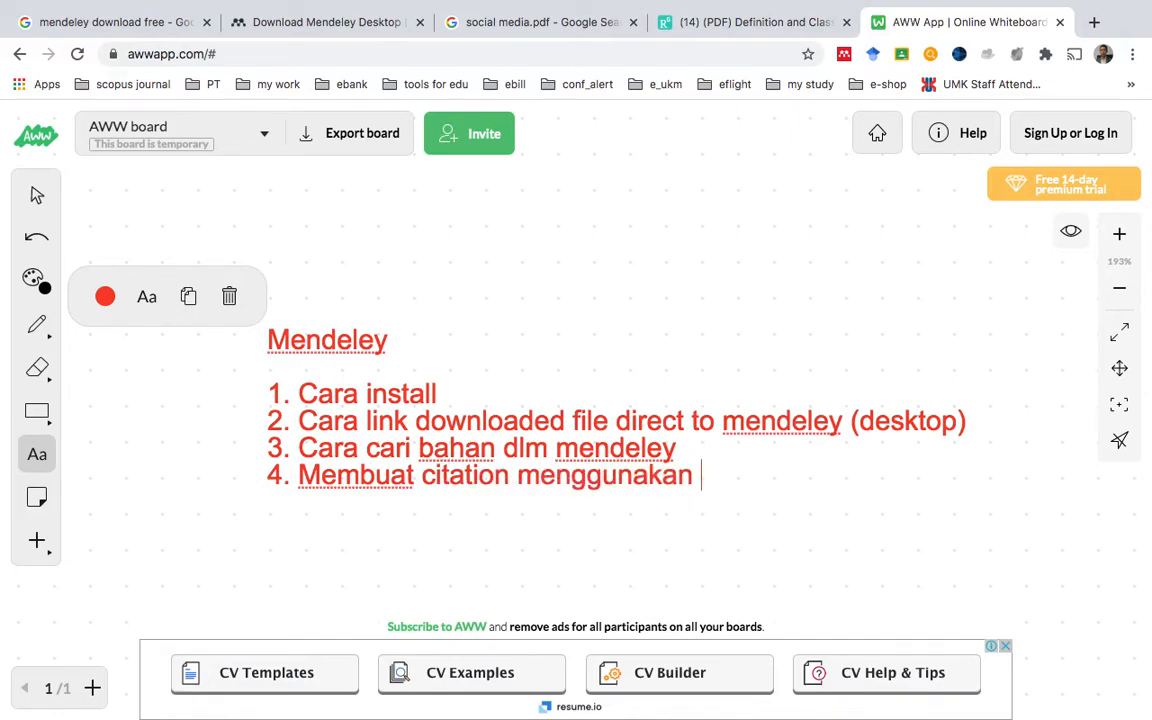
text( mendeley)
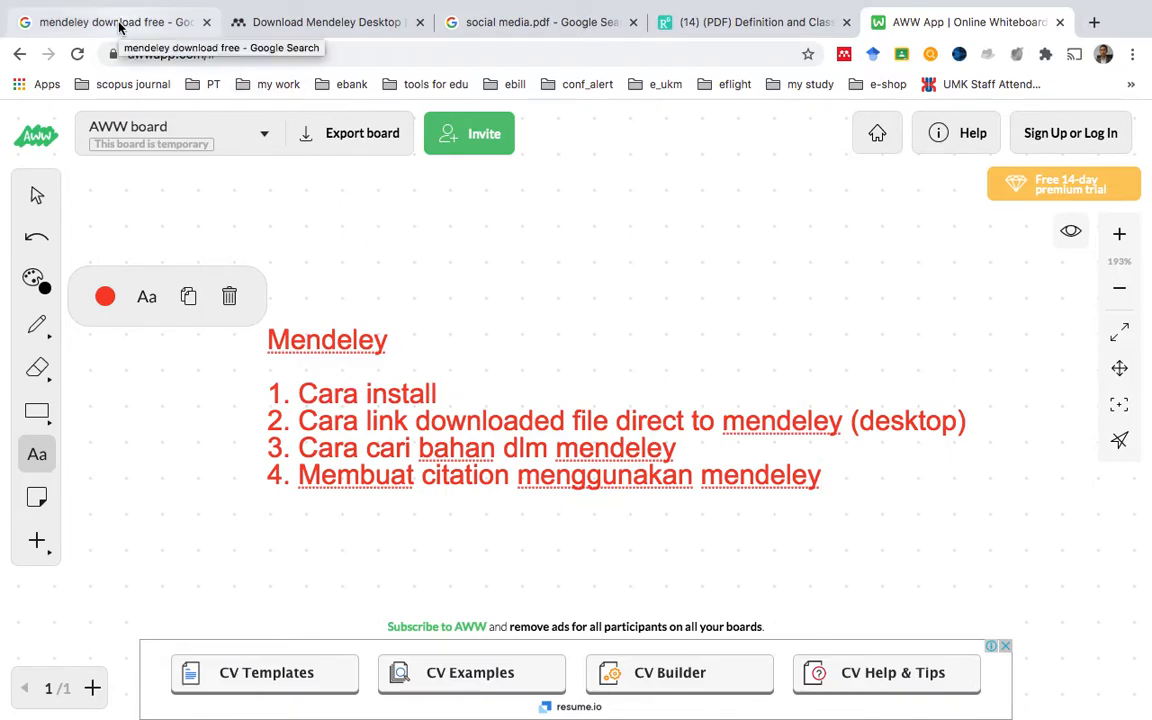
Step: View the Google results for "mendeley download free" and the open Mendeley Desktop download page for macOS
click(119, 24)
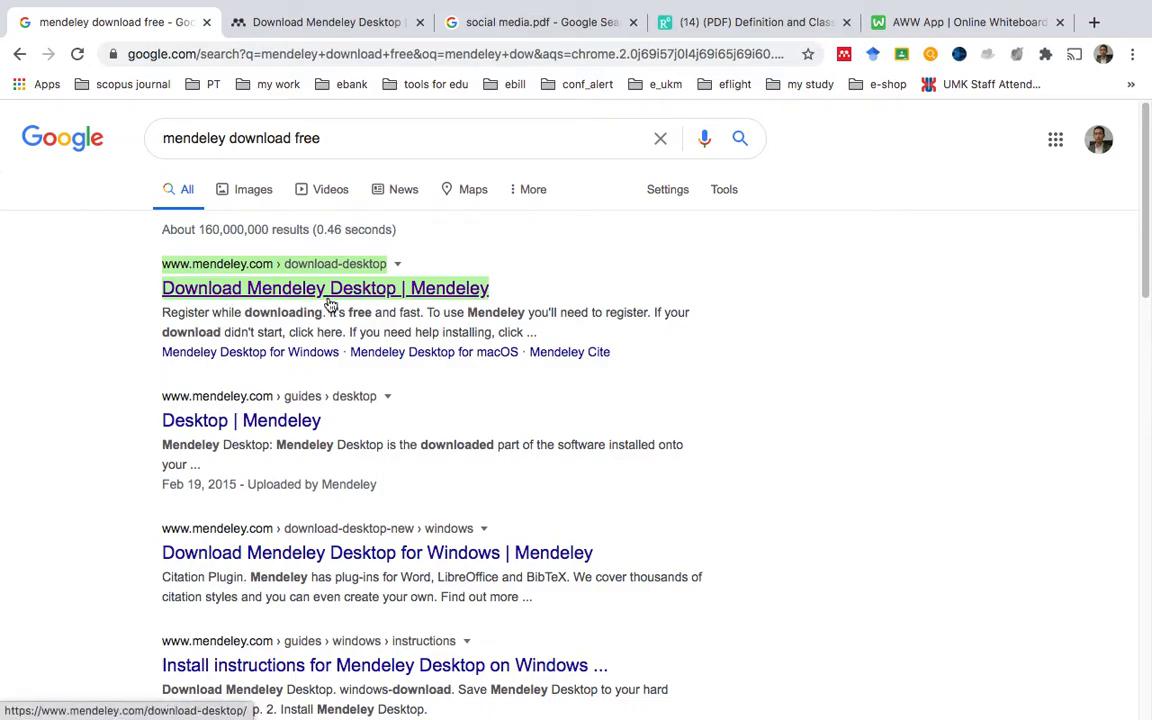
click(293, 24)
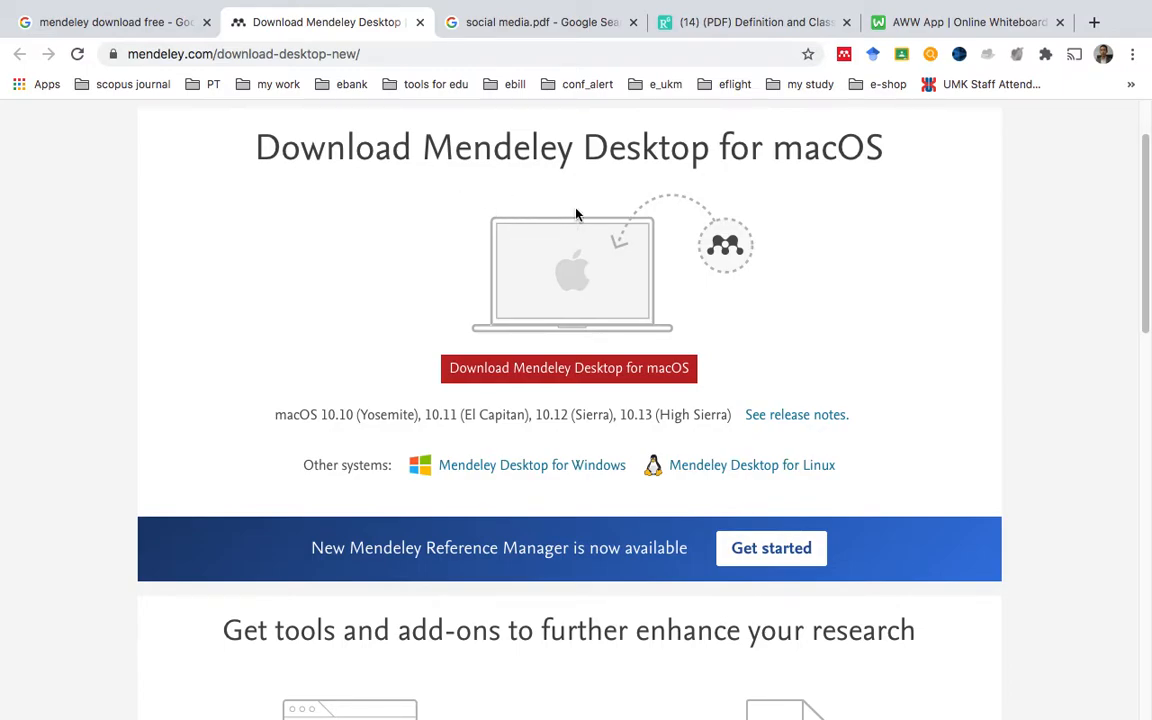
Step: Locate Mendeley Desktop among the Mac's installed applications and bring up its window
key(ctrl+Up)
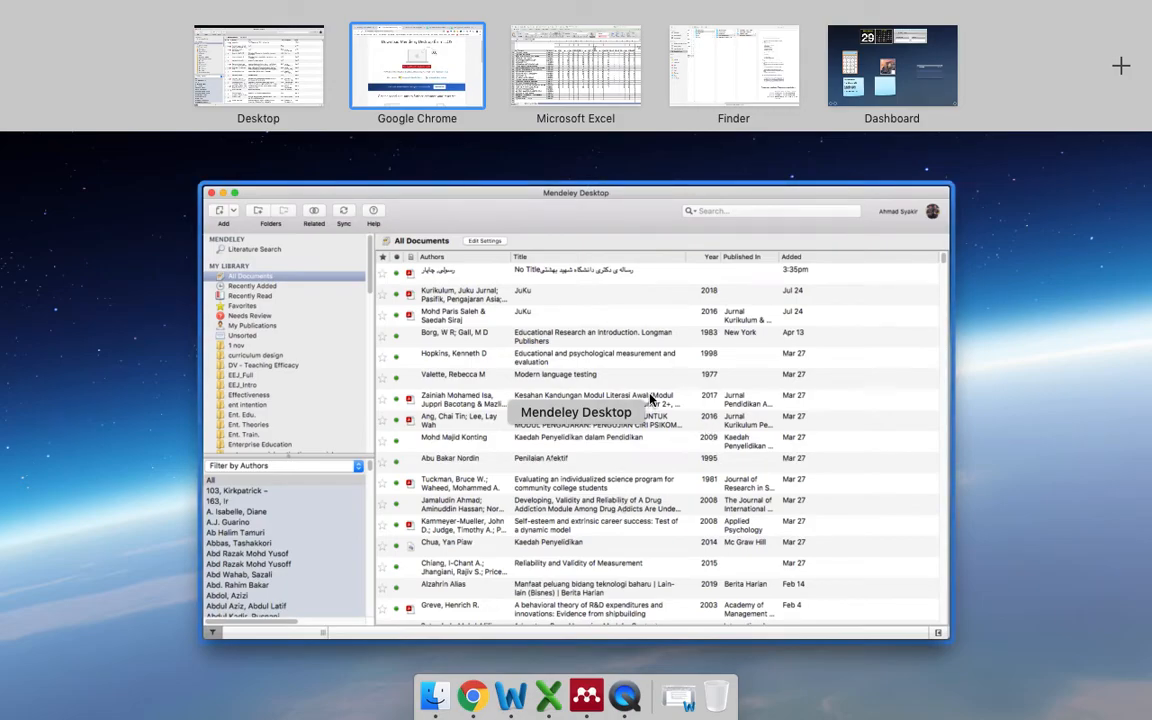
click(645, 370)
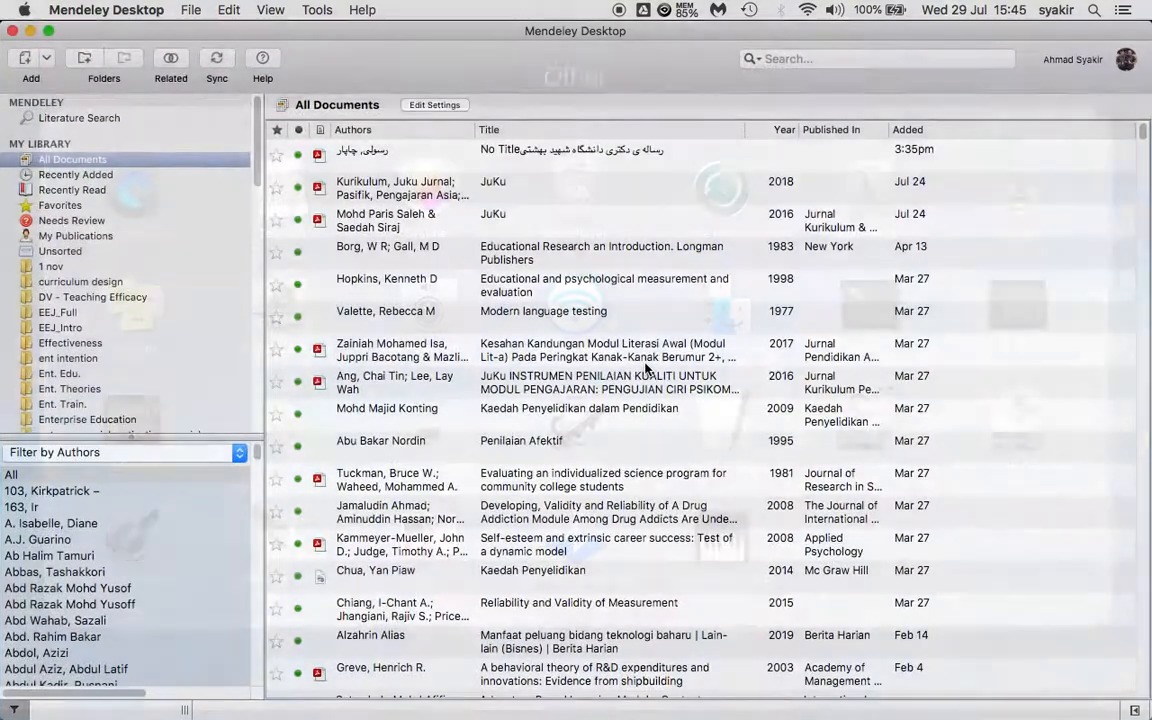
key(F4)
click(800, 660)
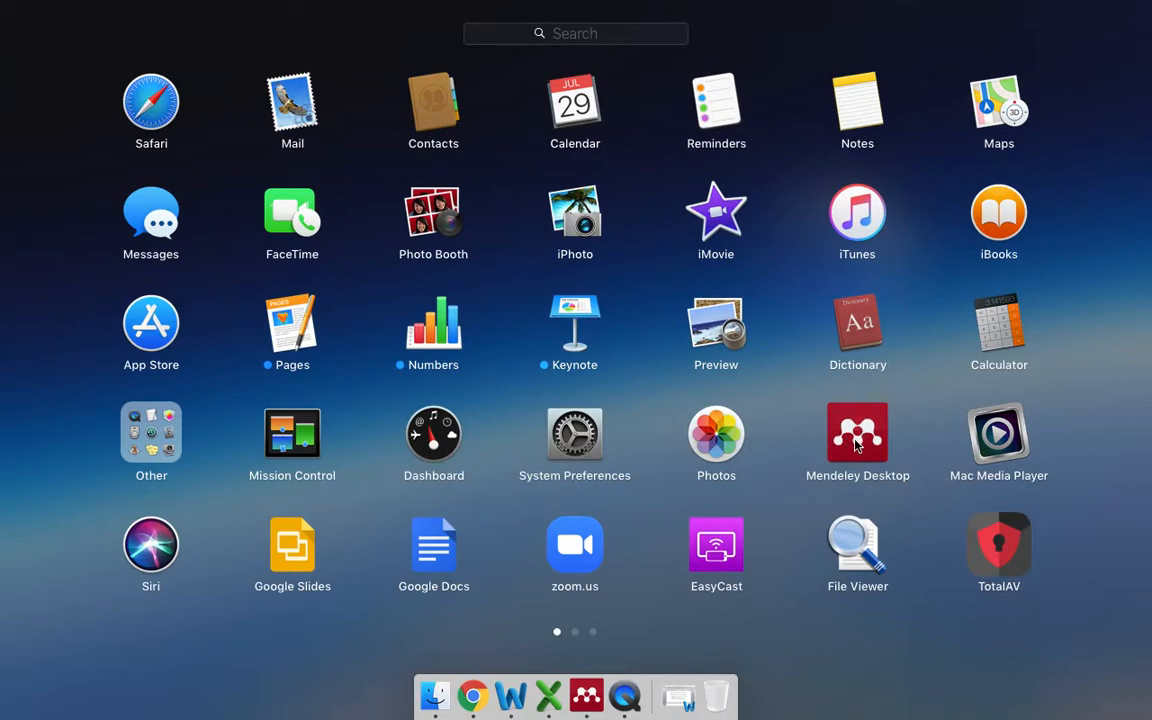
click(586, 697)
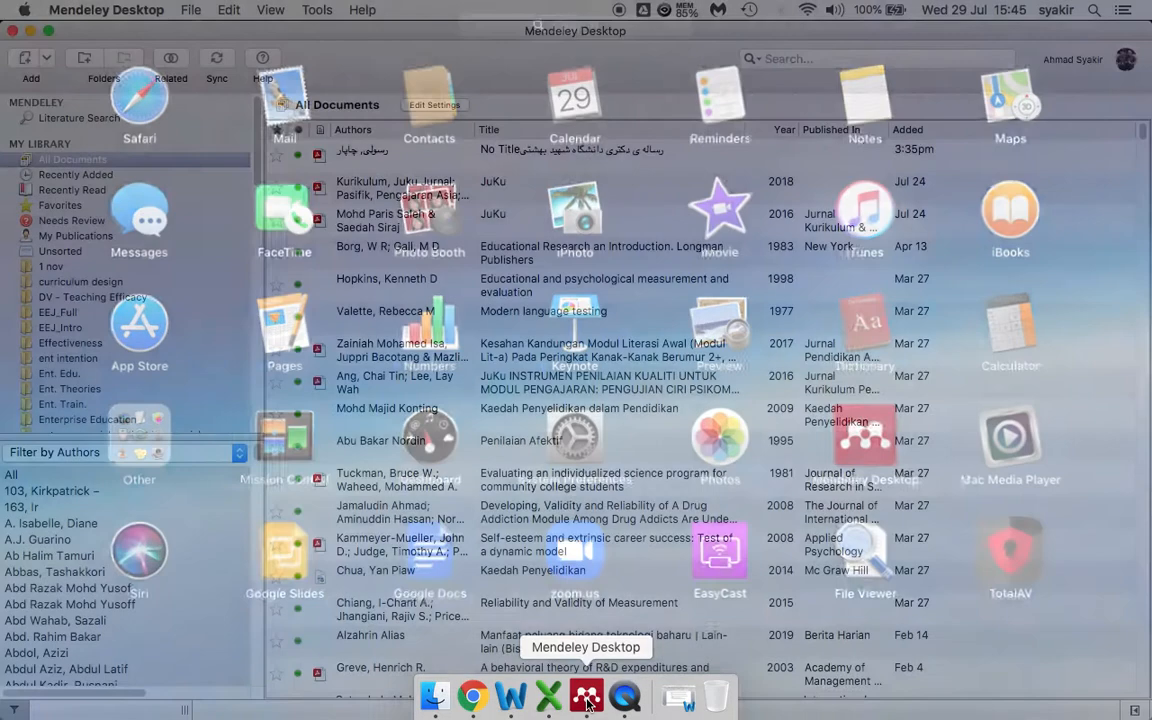
Step: Look through the Recently Added and All Documents collections and the available File and Tools commands in Mendeley Desktop
click(118, 175)
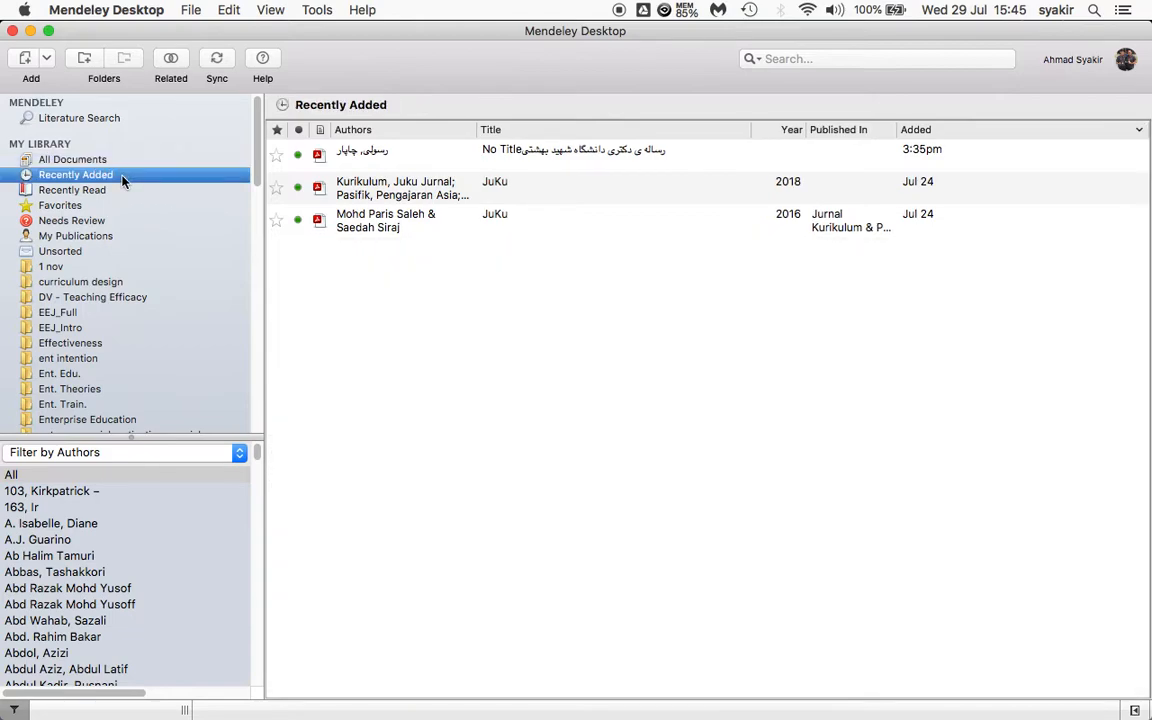
click(105, 160)
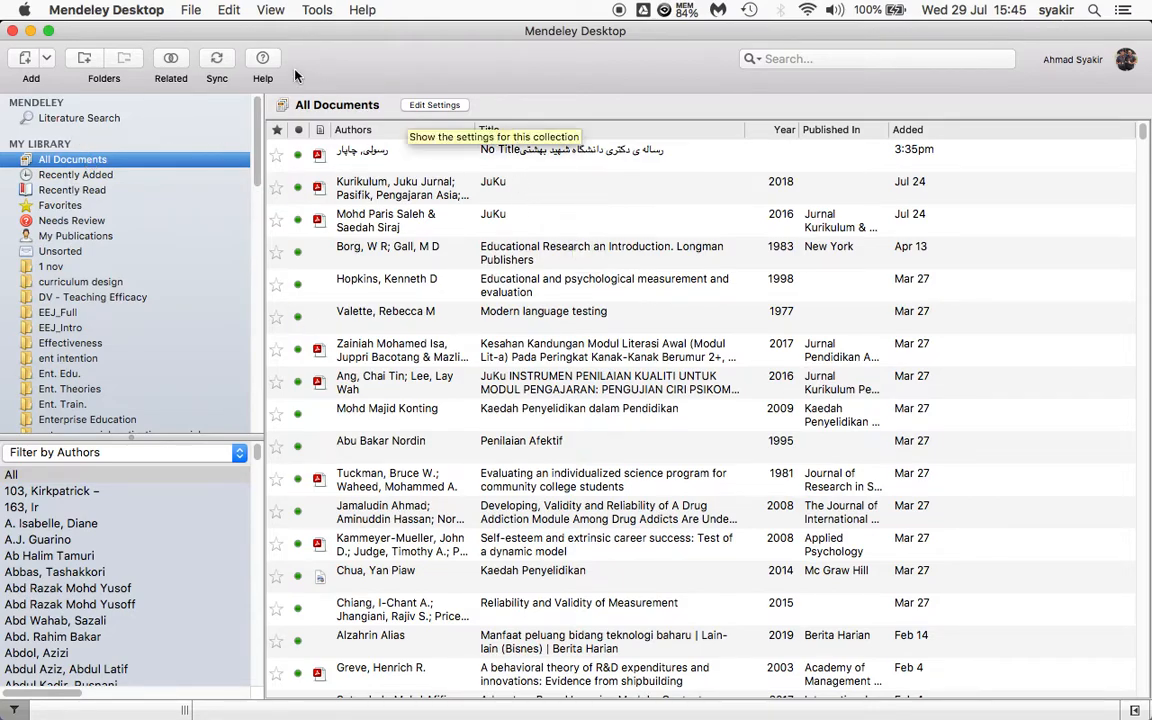
click(190, 10)
mouse_move(333, 12)
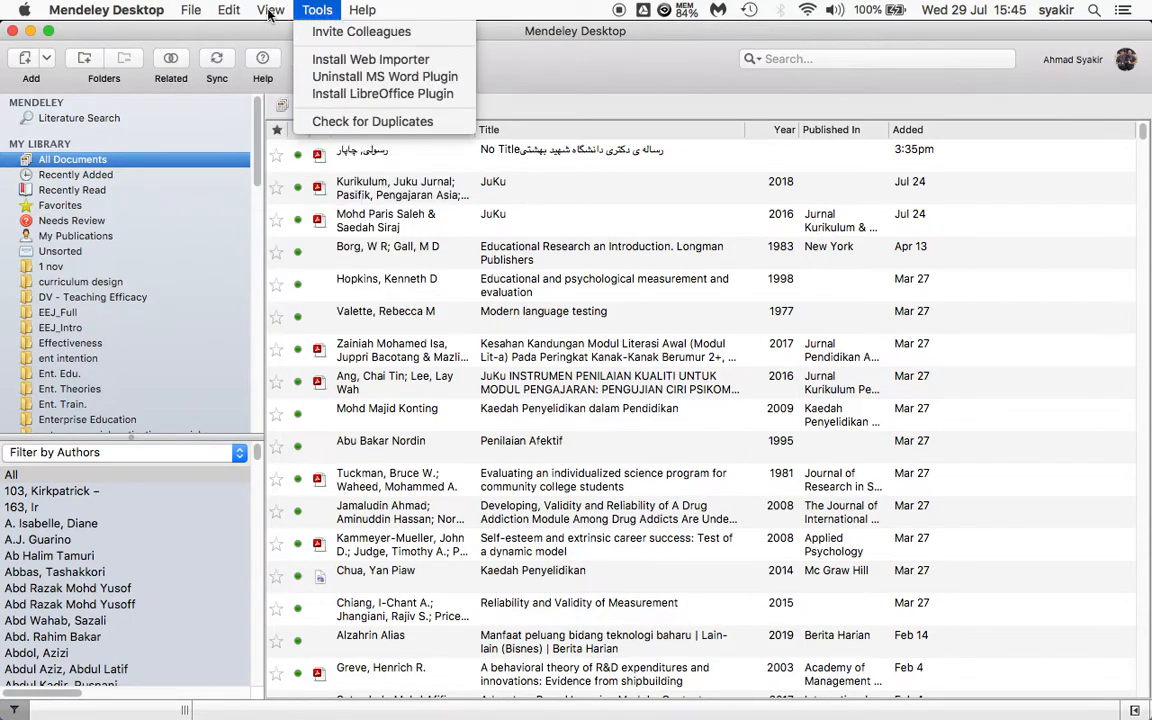
mouse_move(190, 10)
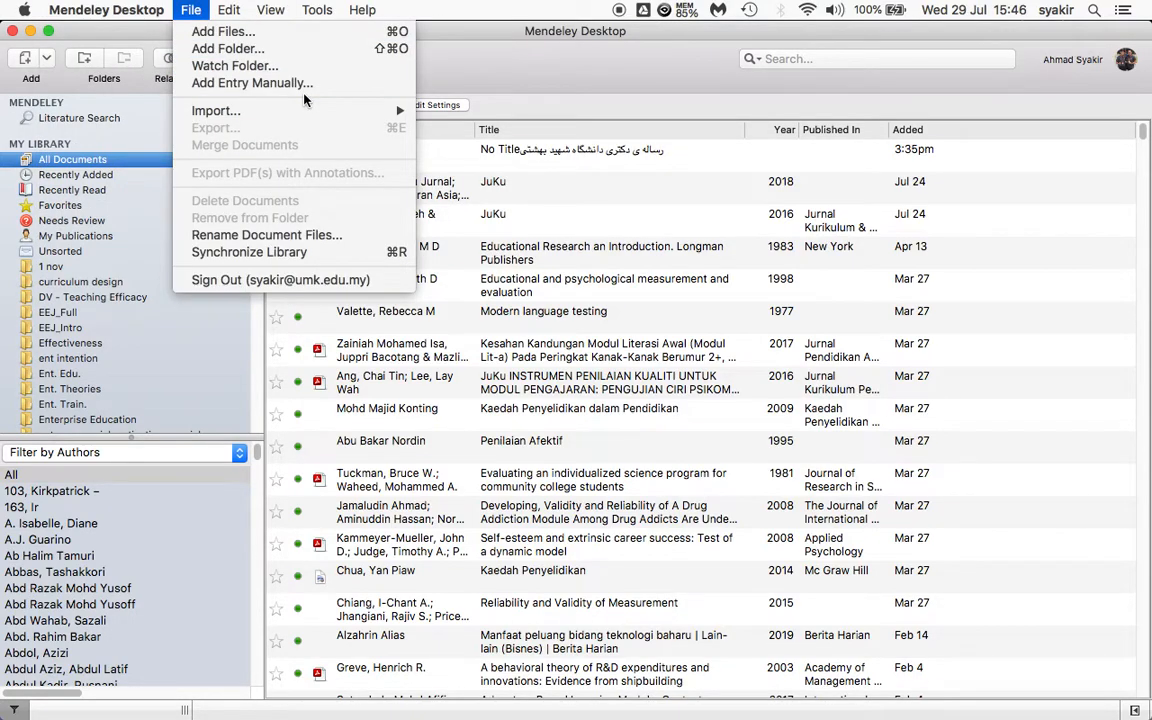
click(473, 88)
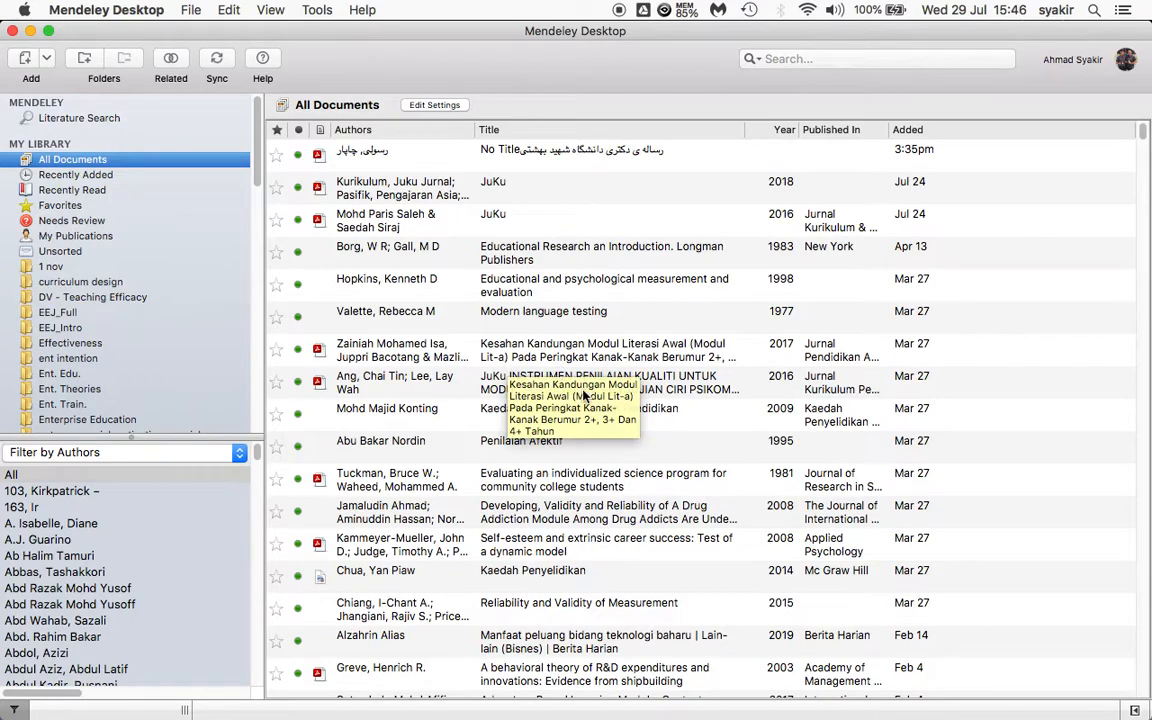
Step: Switch to Chrome and review the topic list on the AWW whiteboard, checking the Mendeley Desktop library in between
key(ctrl+Up)
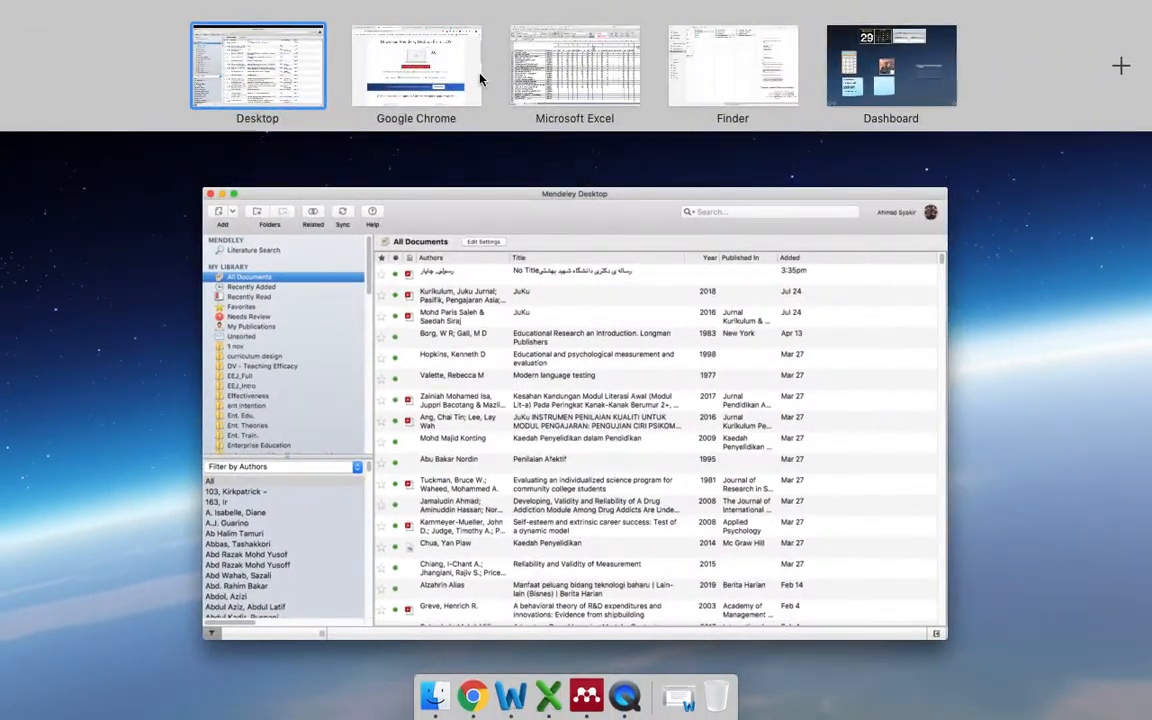
click(462, 68)
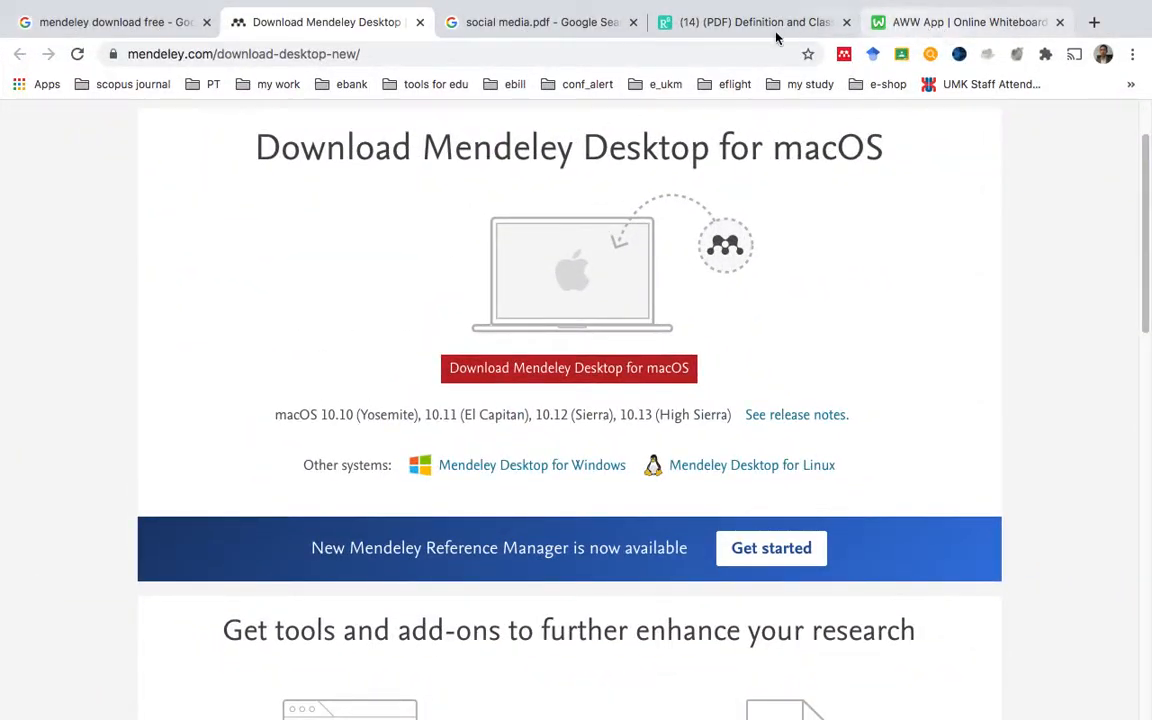
click(931, 22)
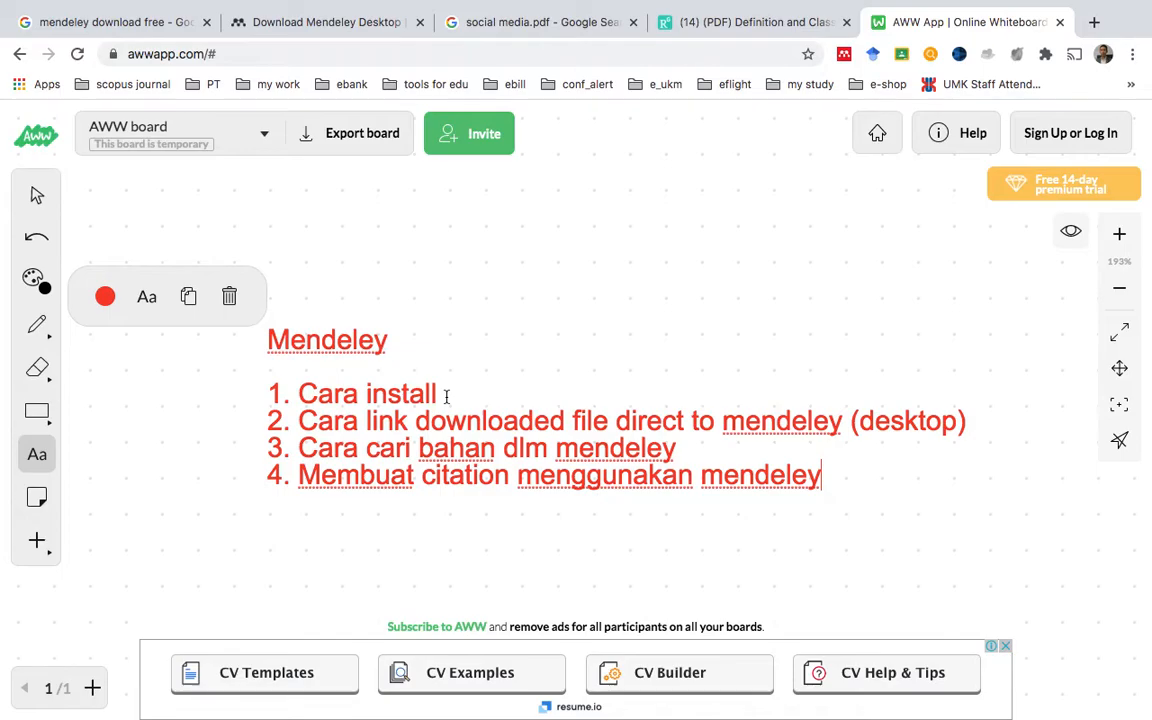
key(ctrl+Up)
click(650, 444)
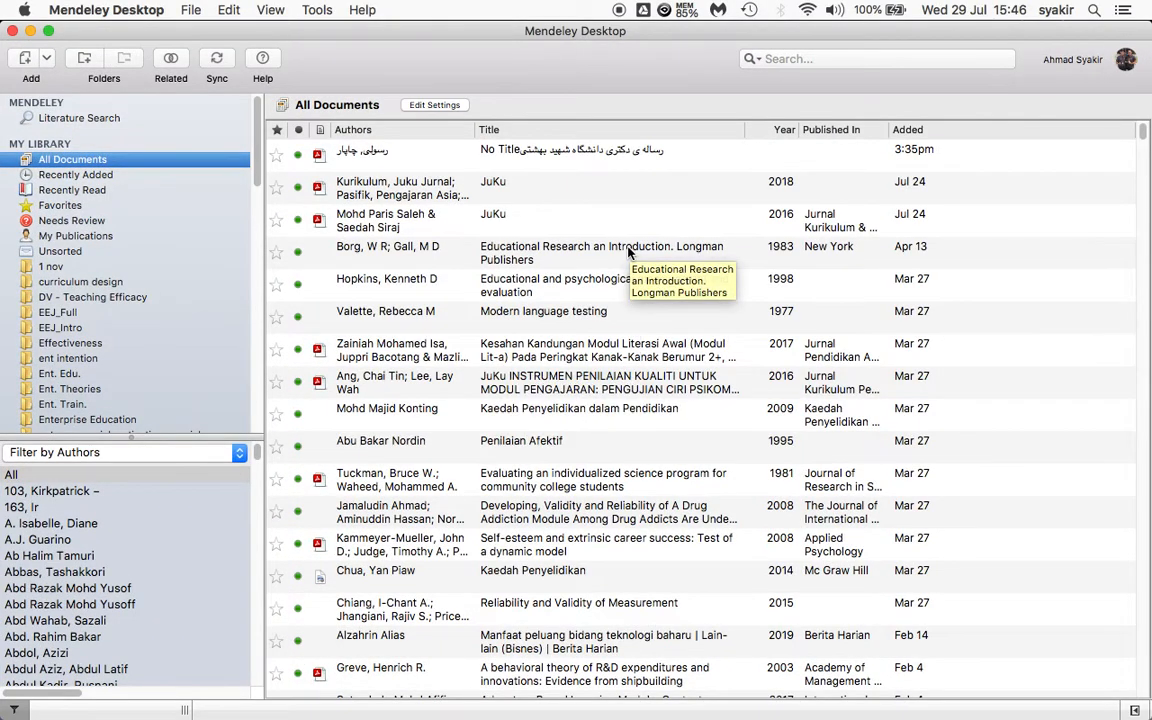
key(ctrl+Up)
click(546, 74)
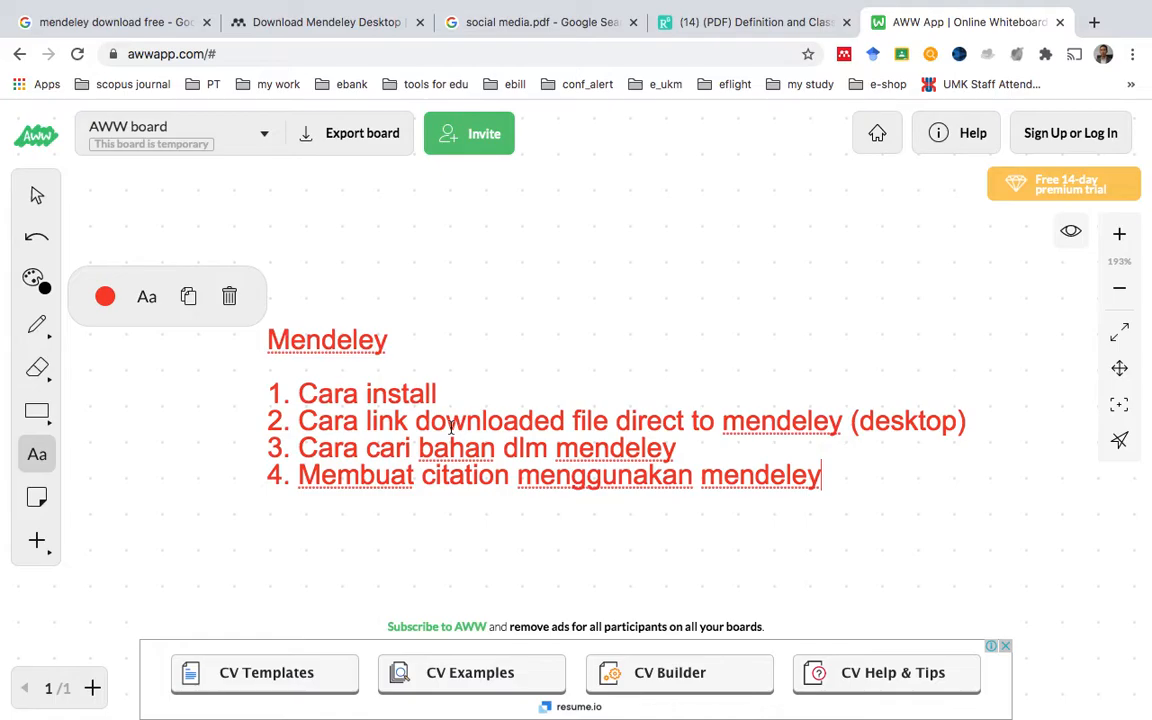
Step: Switch to Mendeley Desktop and browse All Documents, selecting the 2017 entry "Adventure Based Learning Module: Content Validity and Reliability Process"
key(ctrl+Up)
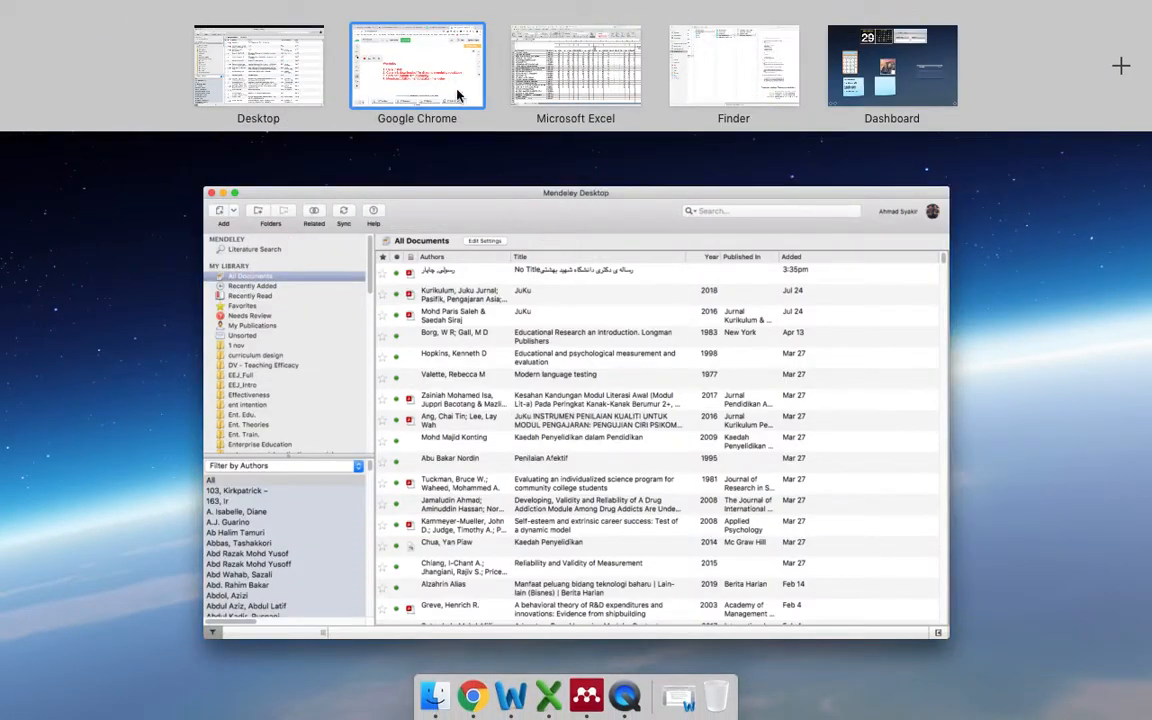
click(294, 70)
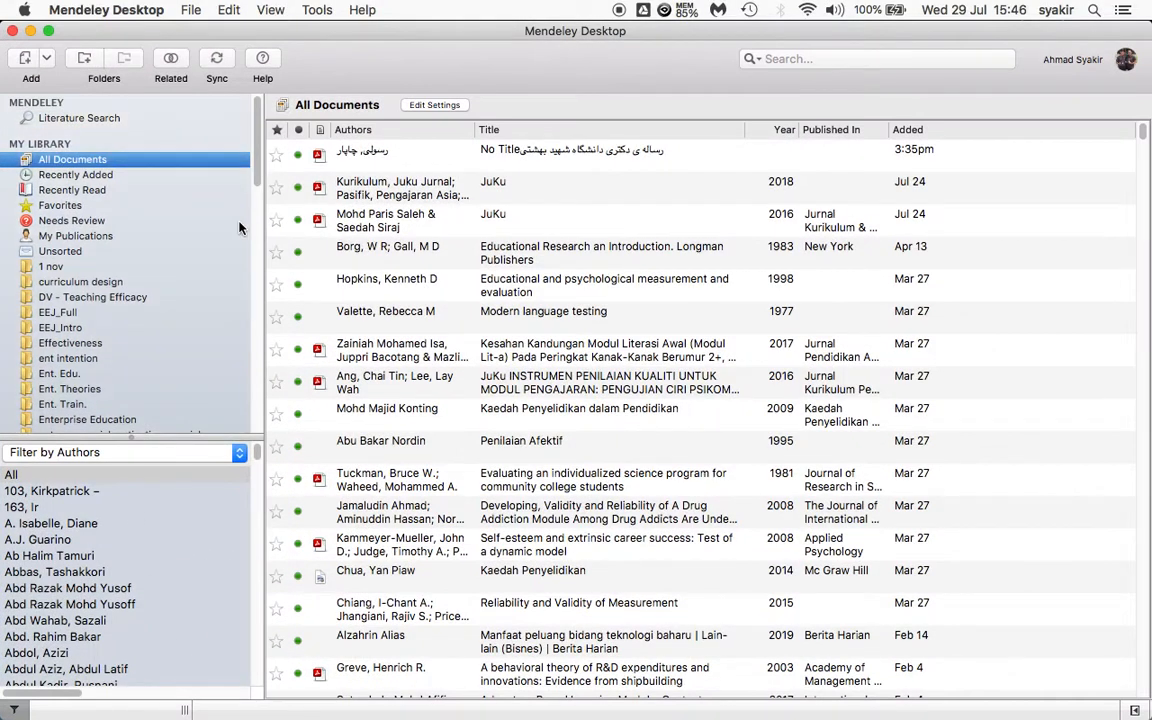
scroll(141, 280, down, 1)
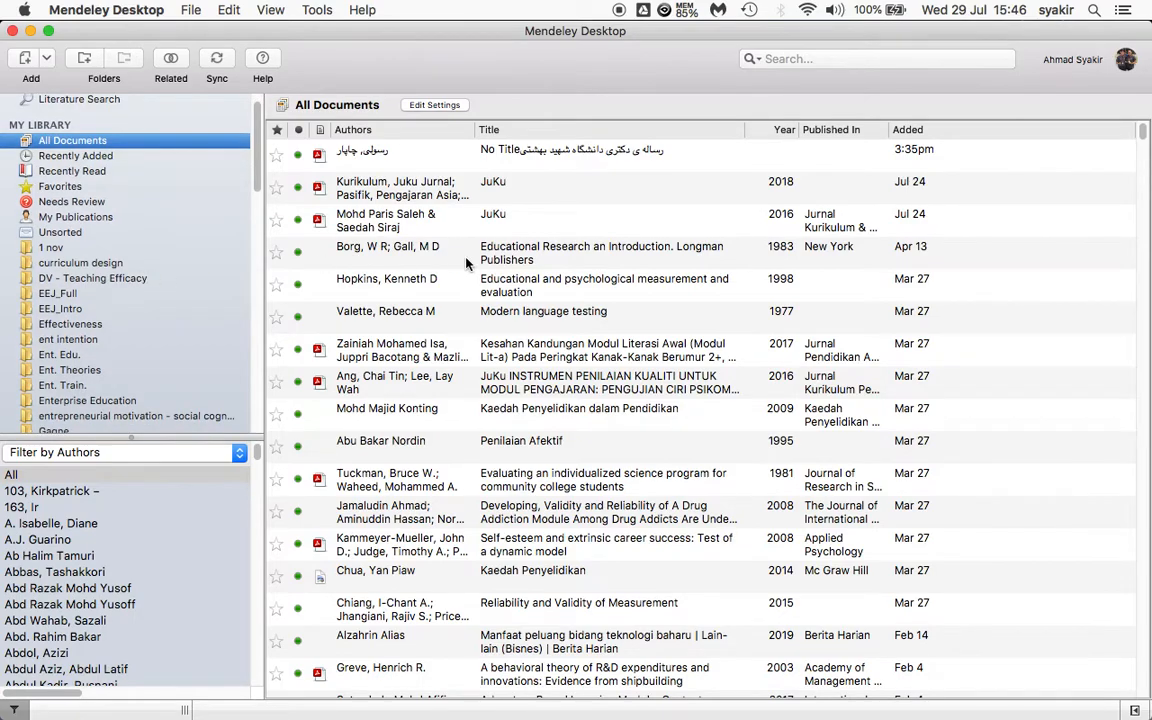
scroll(465, 262, down, 3)
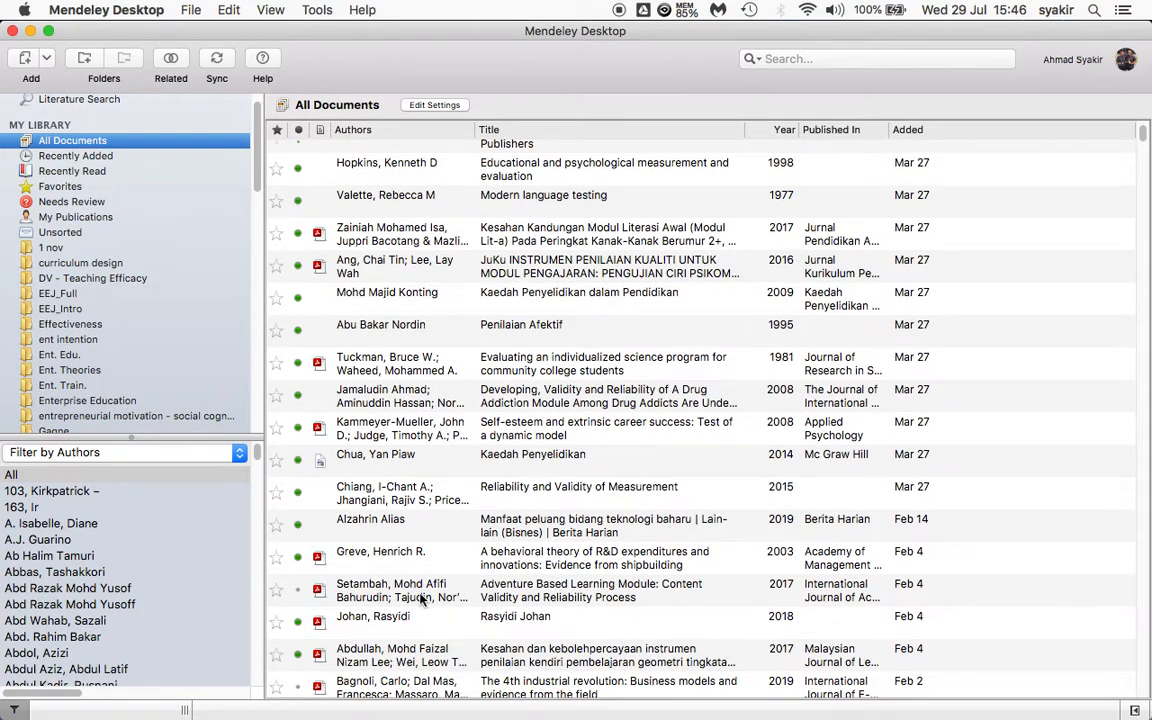
click(290, 592)
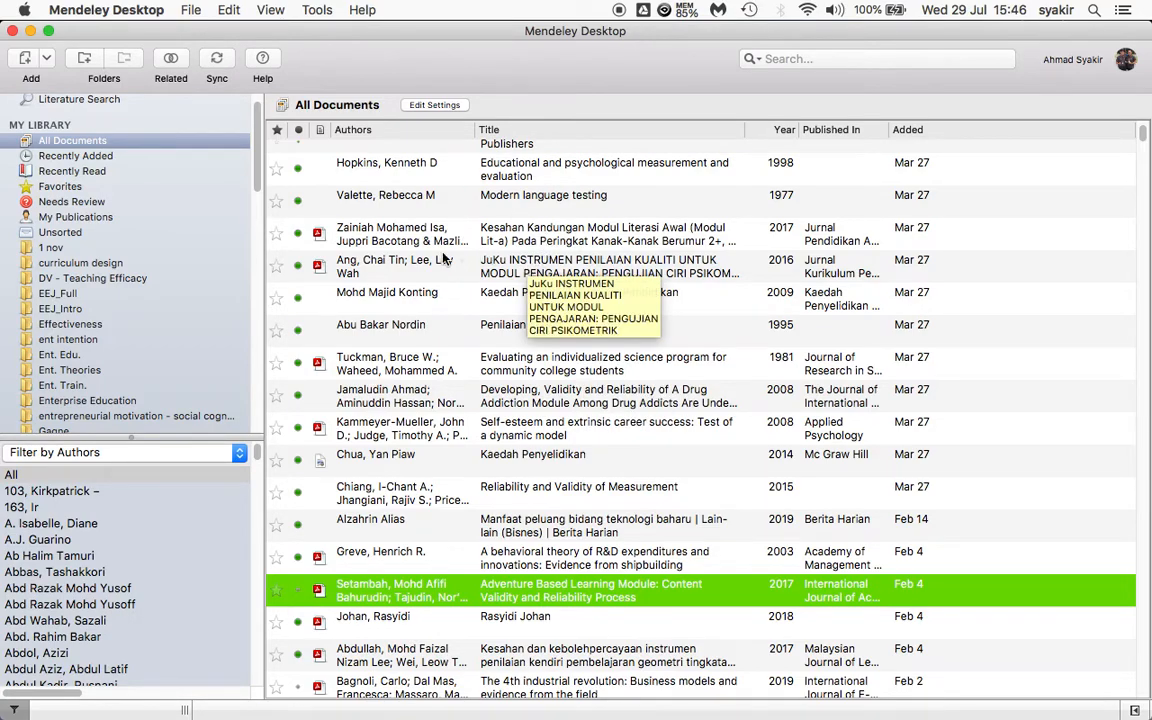
scroll(378, 262, down, 10)
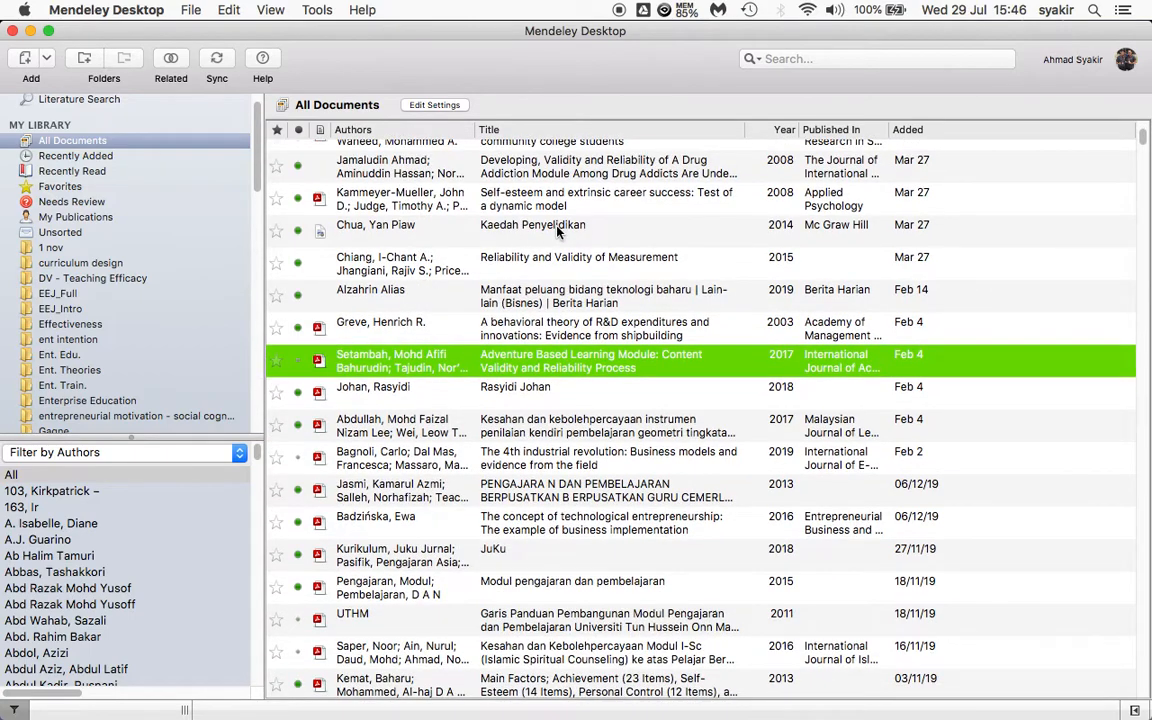
scroll(557, 231, down, 4)
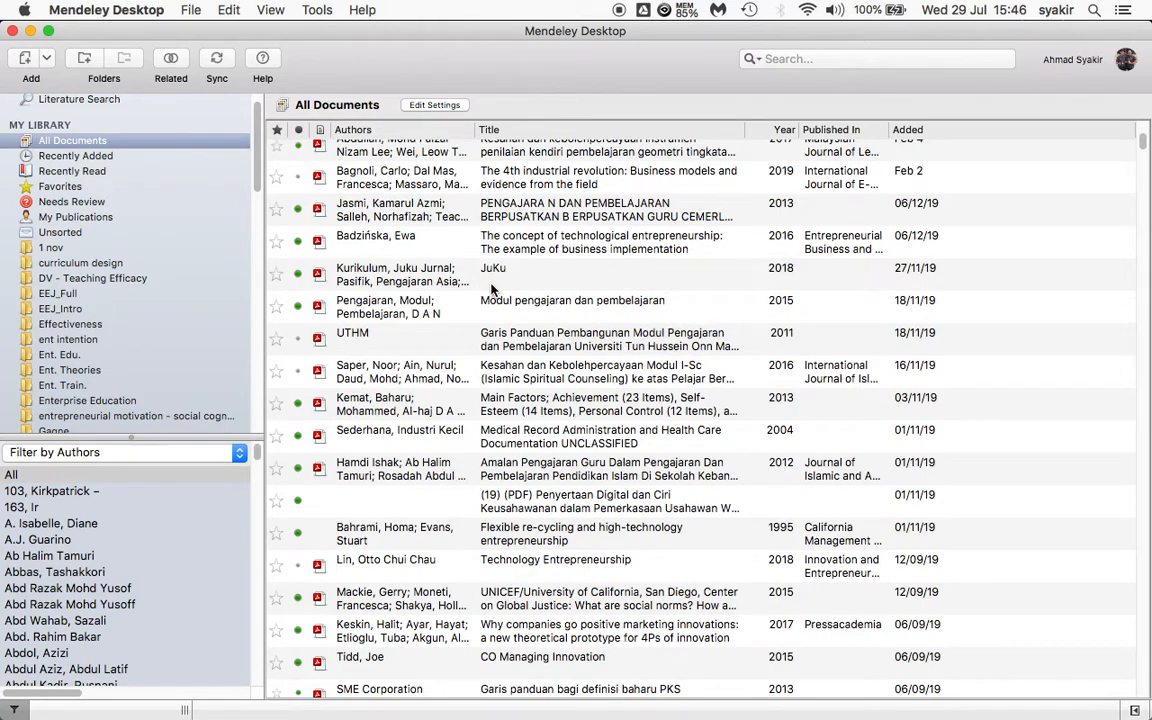
Step: Open the PDF of the 2013 paper "PENGAJARA N DAN PEMBELAJARAN", read as far as its abstract, and return to the library
double_click(324, 212)
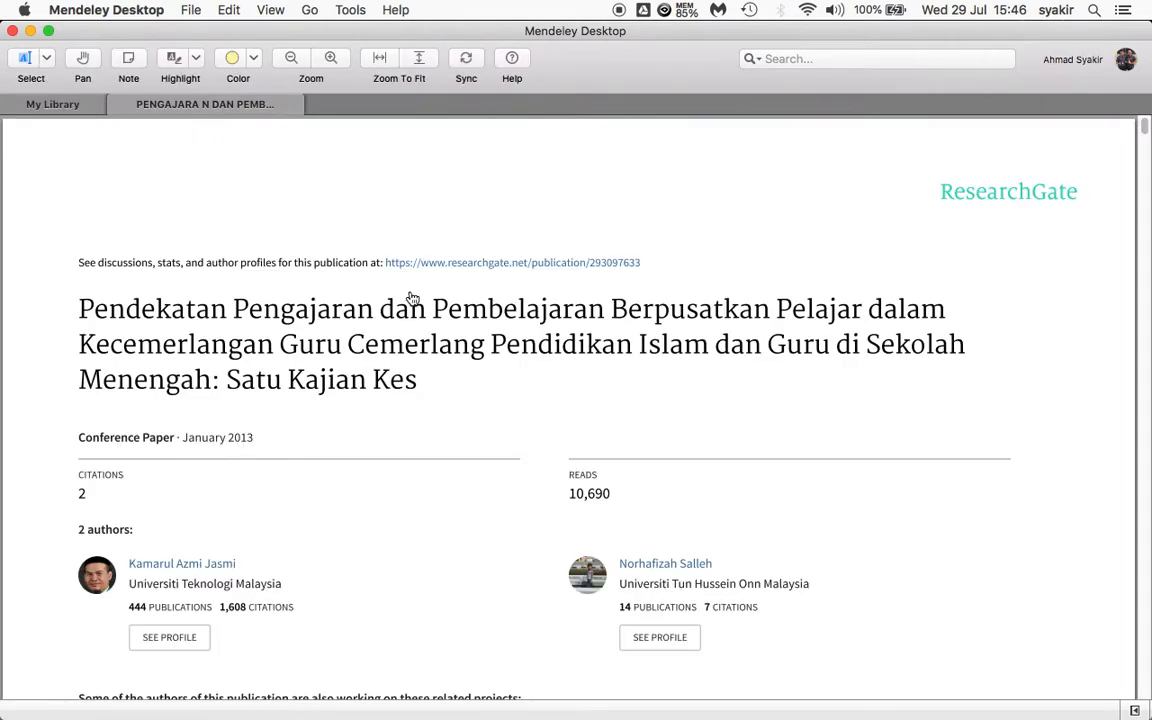
scroll(432, 334, down, 10)
scroll(434, 335, down, 10)
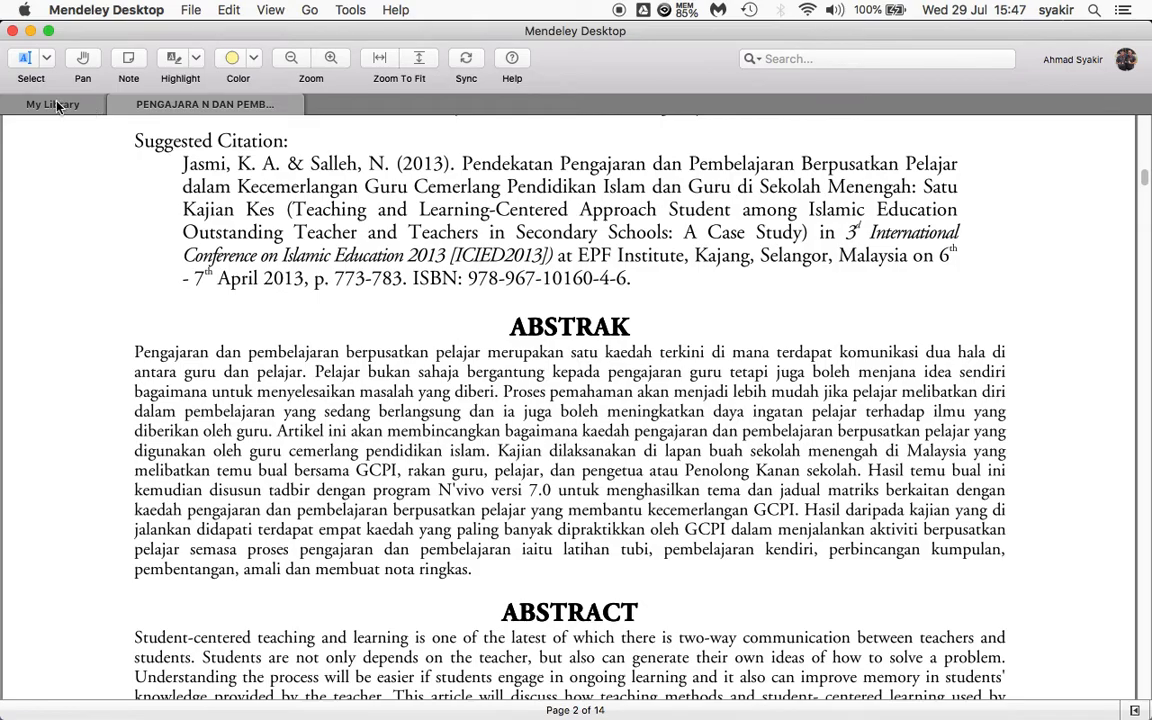
click(57, 106)
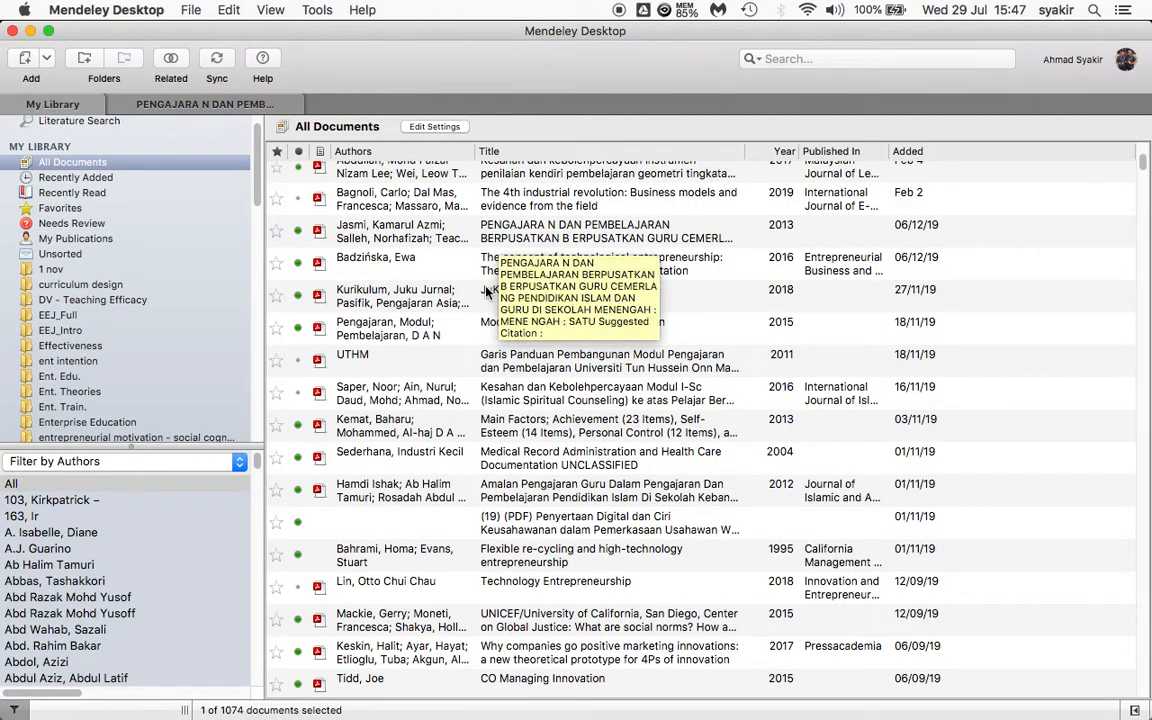
Step: Switch to Chrome to consult the Mendeley topic list on the AWW whiteboard
key(ctrl+Up)
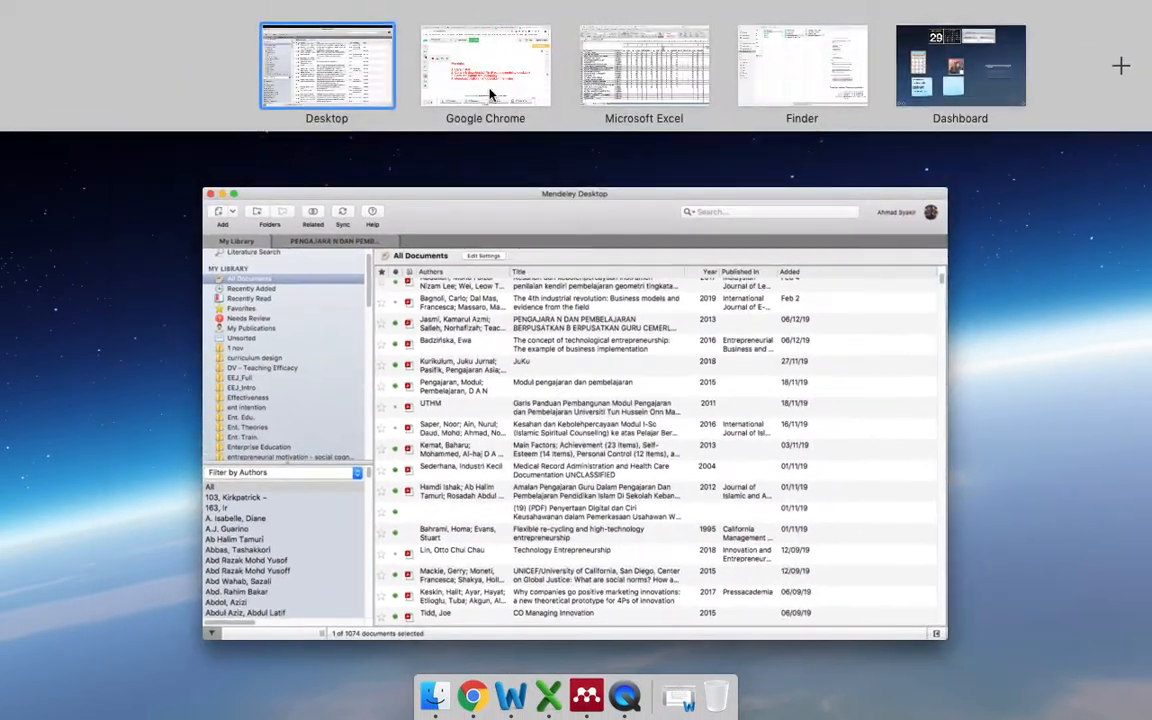
click(458, 52)
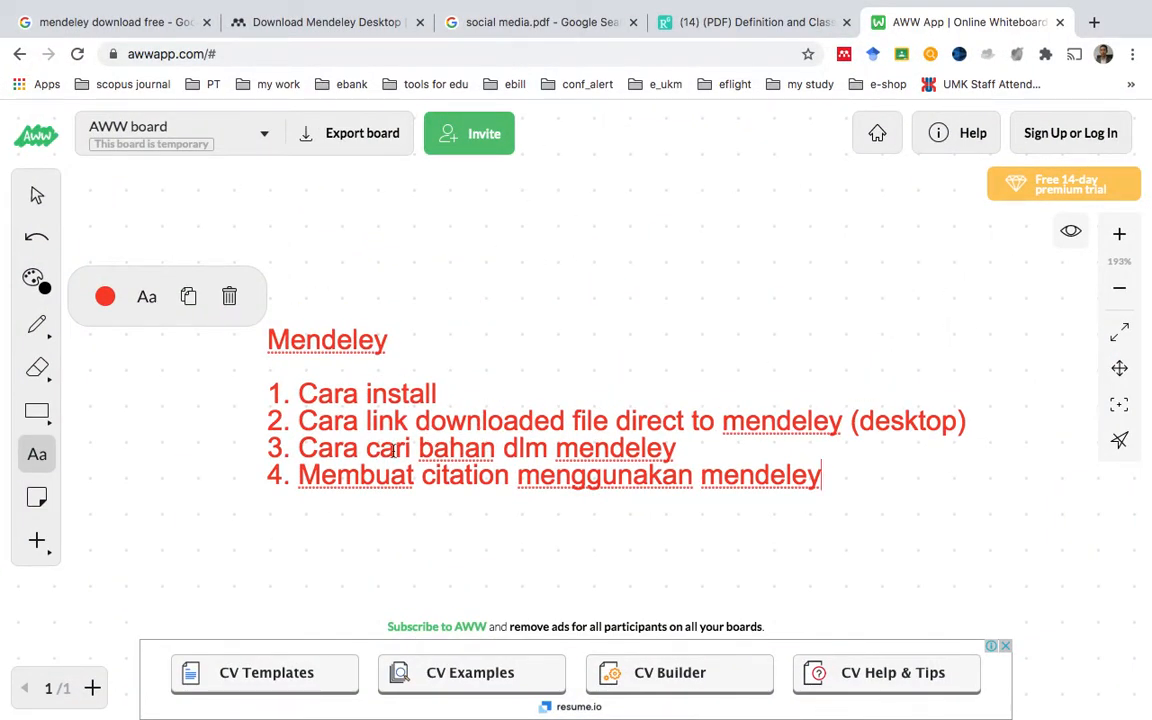
Step: Consult the Google results for "social media.pdf" and display the related search suggestions
click(531, 23)
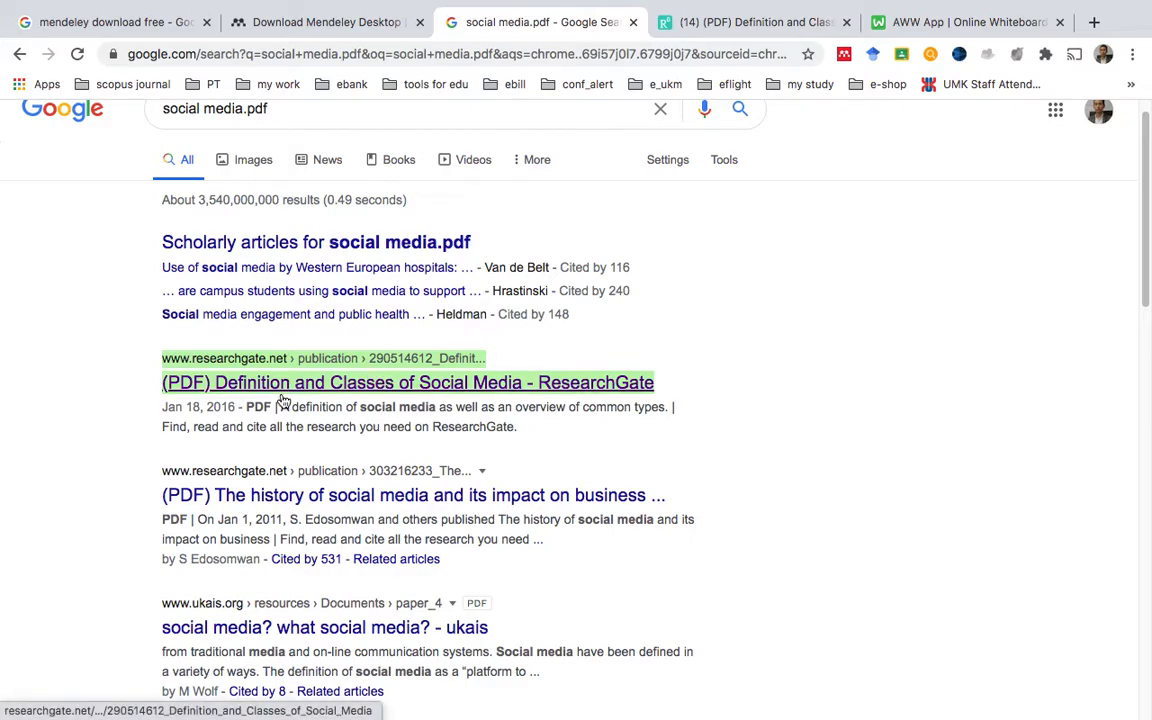
scroll(319, 225, up, 1)
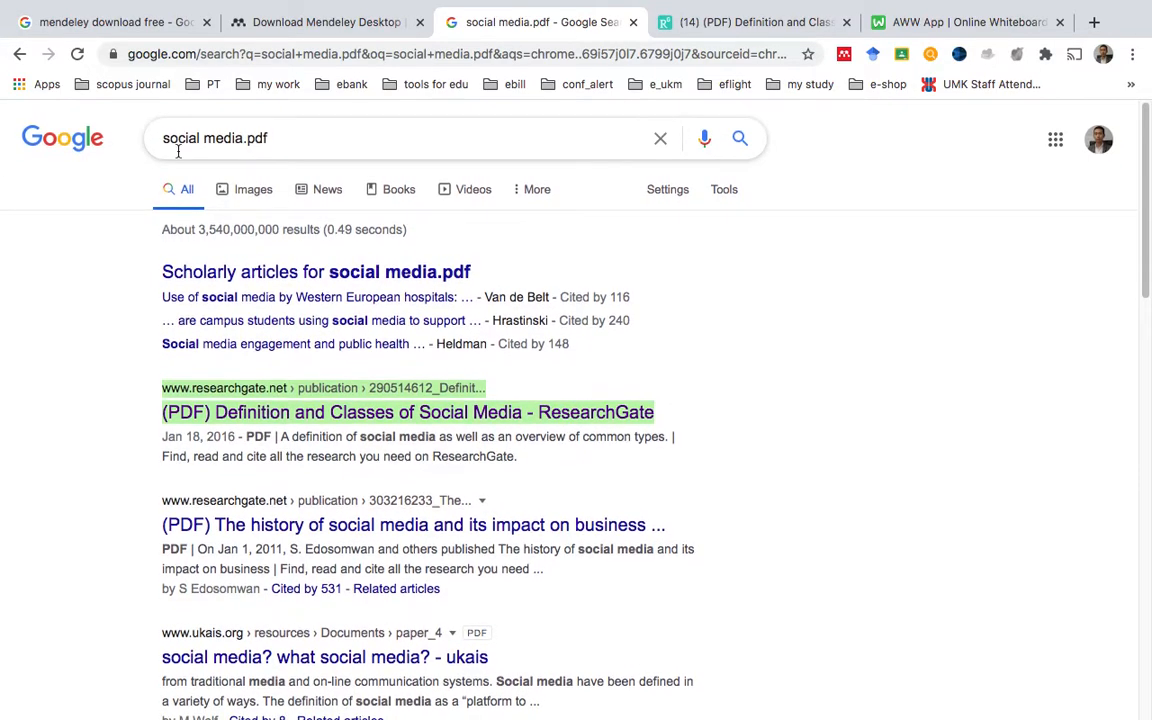
click(249, 136)
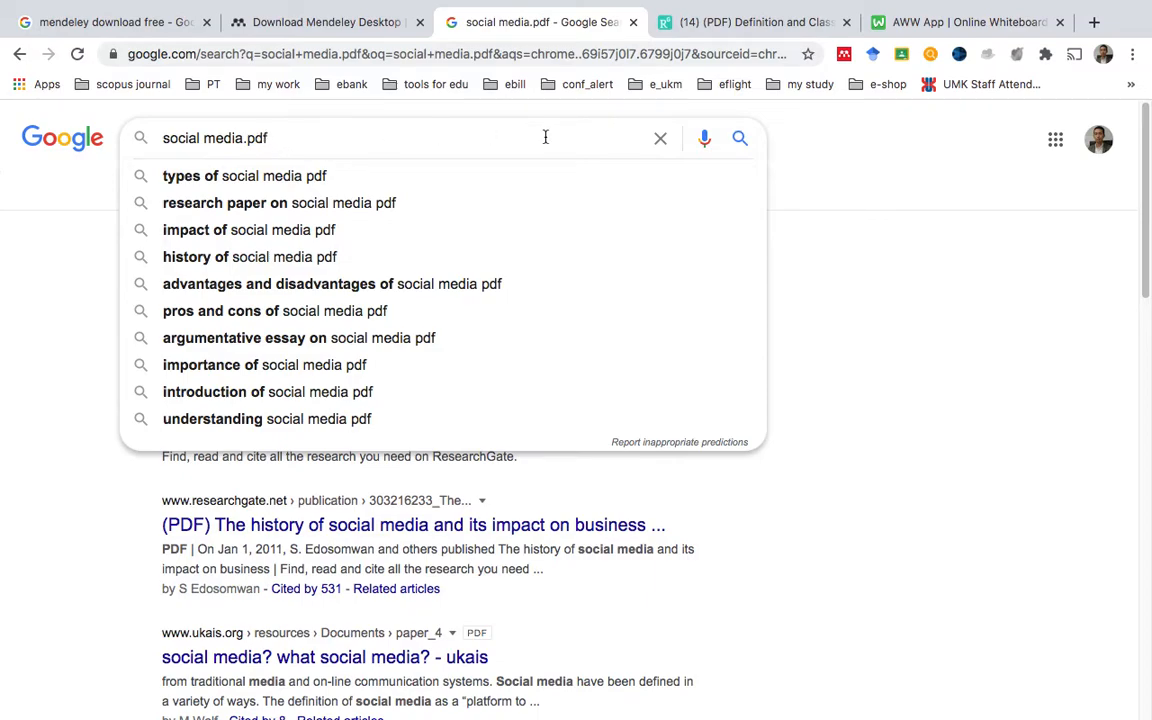
Step: Look through the ResearchGate page of "Definition and Classes of Social Media", including its abstract and full-text preview
click(752, 22)
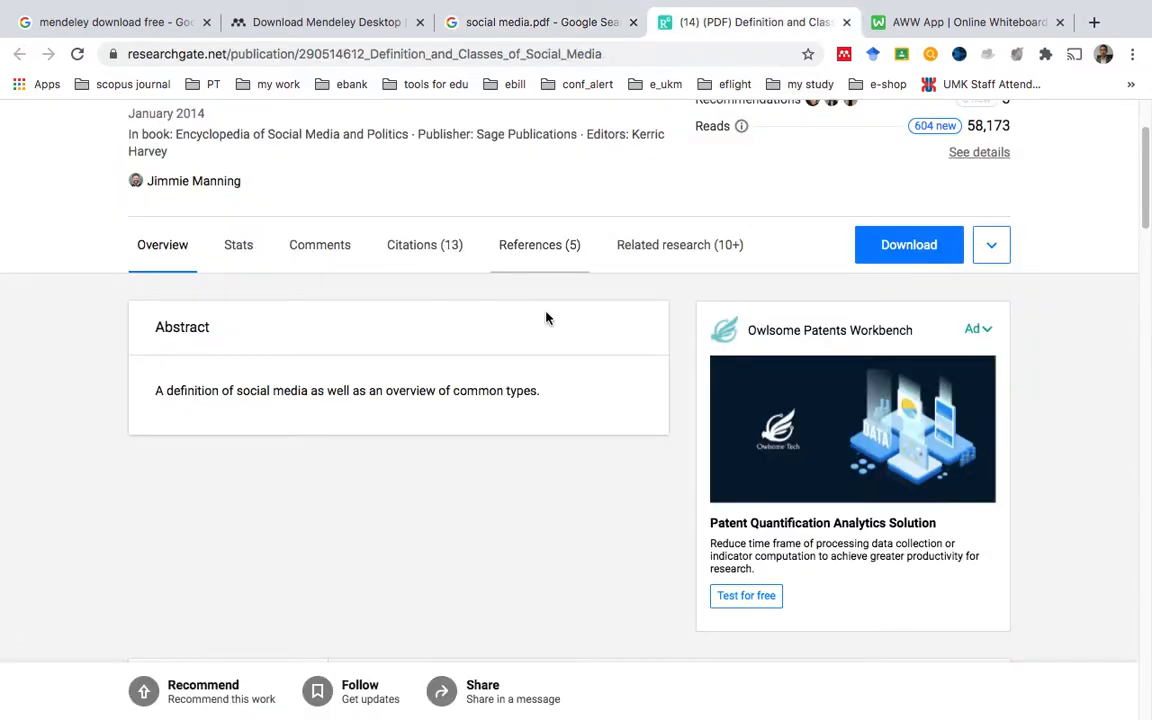
scroll(545, 319, down, 5)
scroll(546, 318, down, 2)
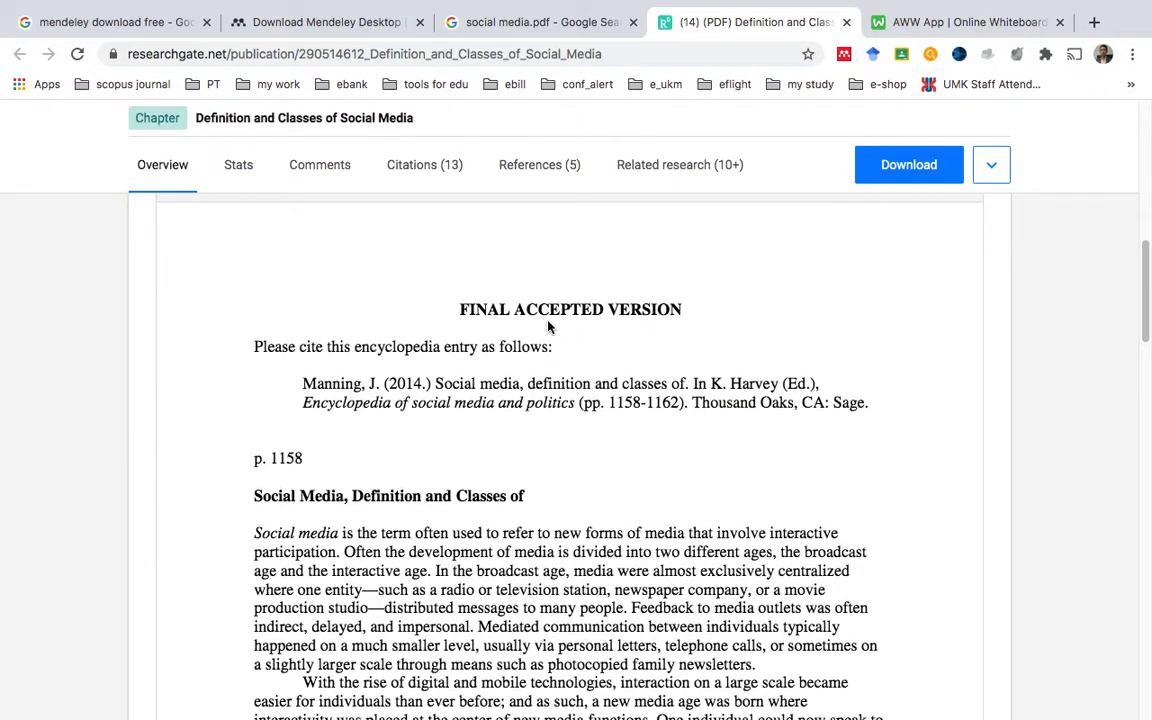
scroll(548, 327, up, 10)
scroll(548, 327, down, 4)
scroll(548, 327, up, 5)
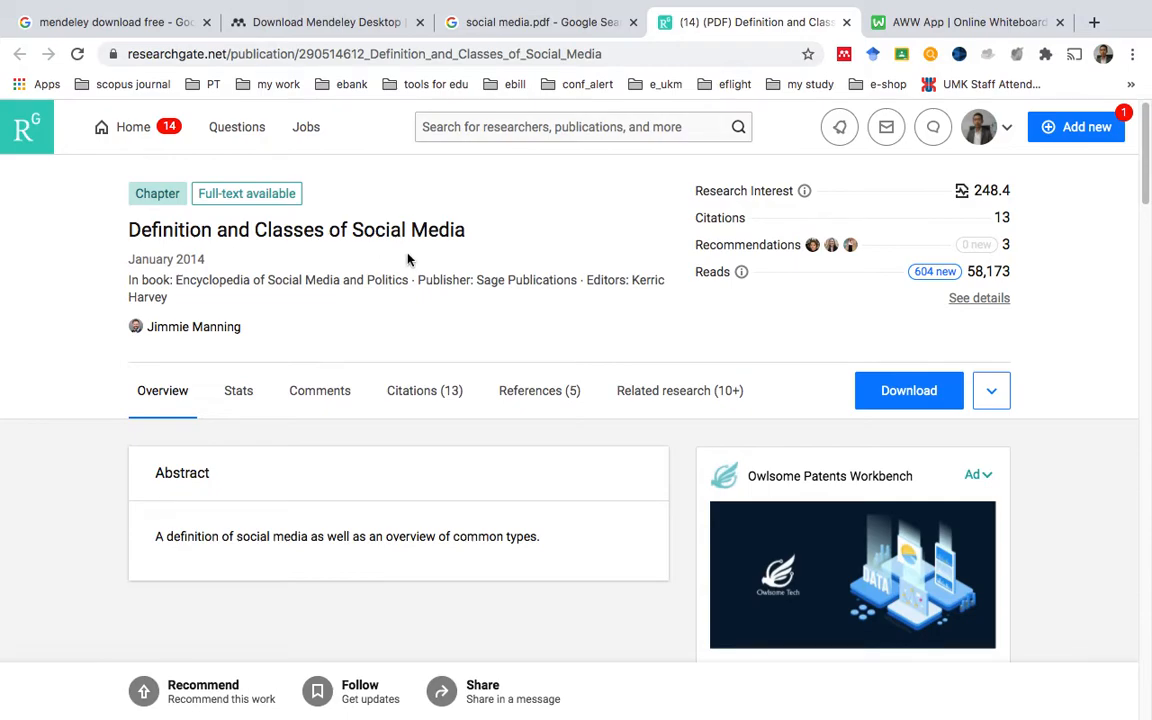
scroll(504, 293, down, 2)
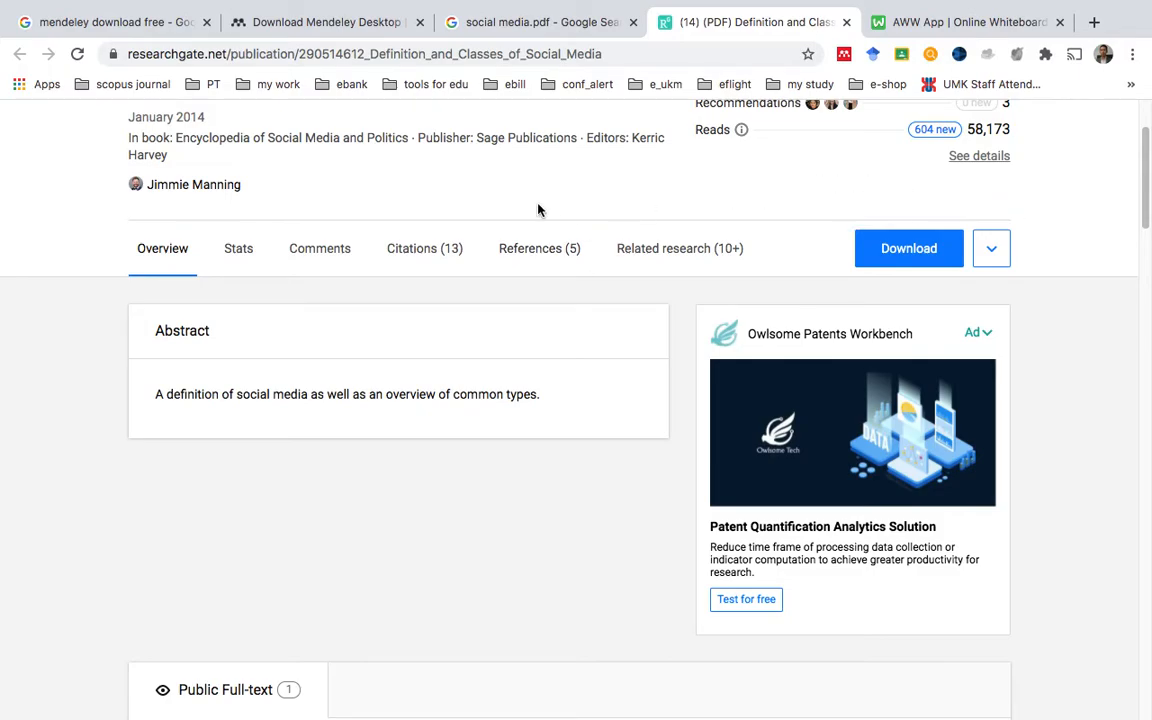
Step: Return to the AWW whiteboard in Chrome to consult the topic on linking downloaded files to Mendeley
key(ctrl+Up)
click(368, 73)
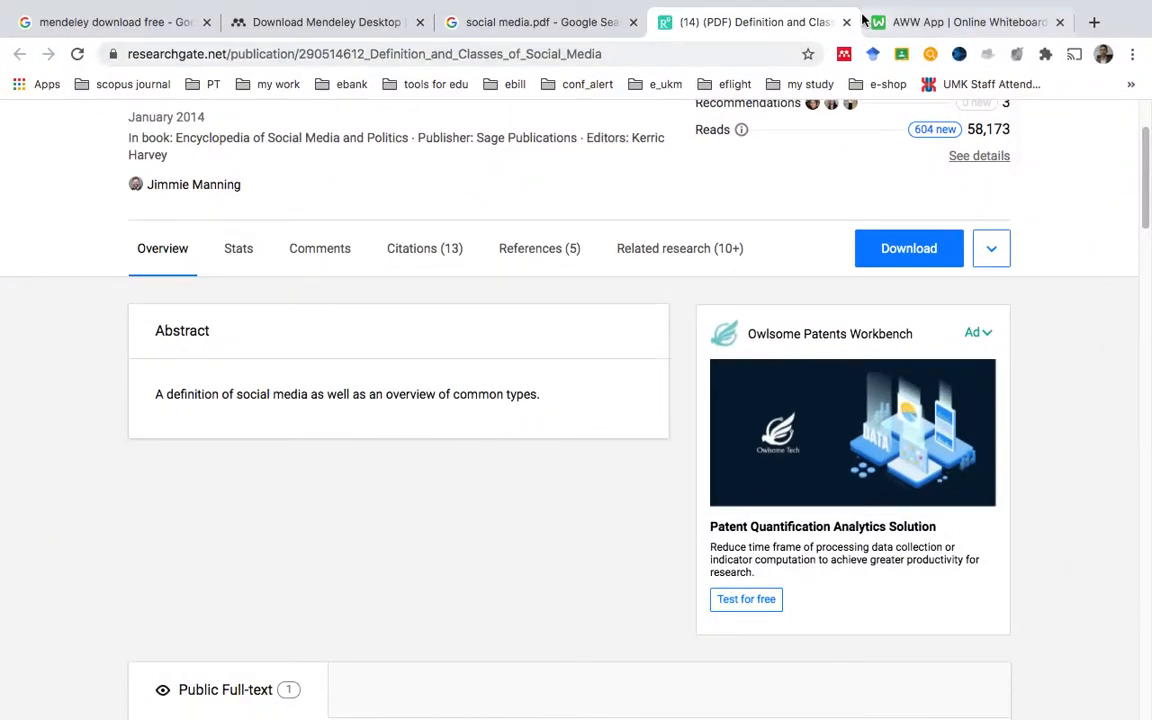
click(932, 27)
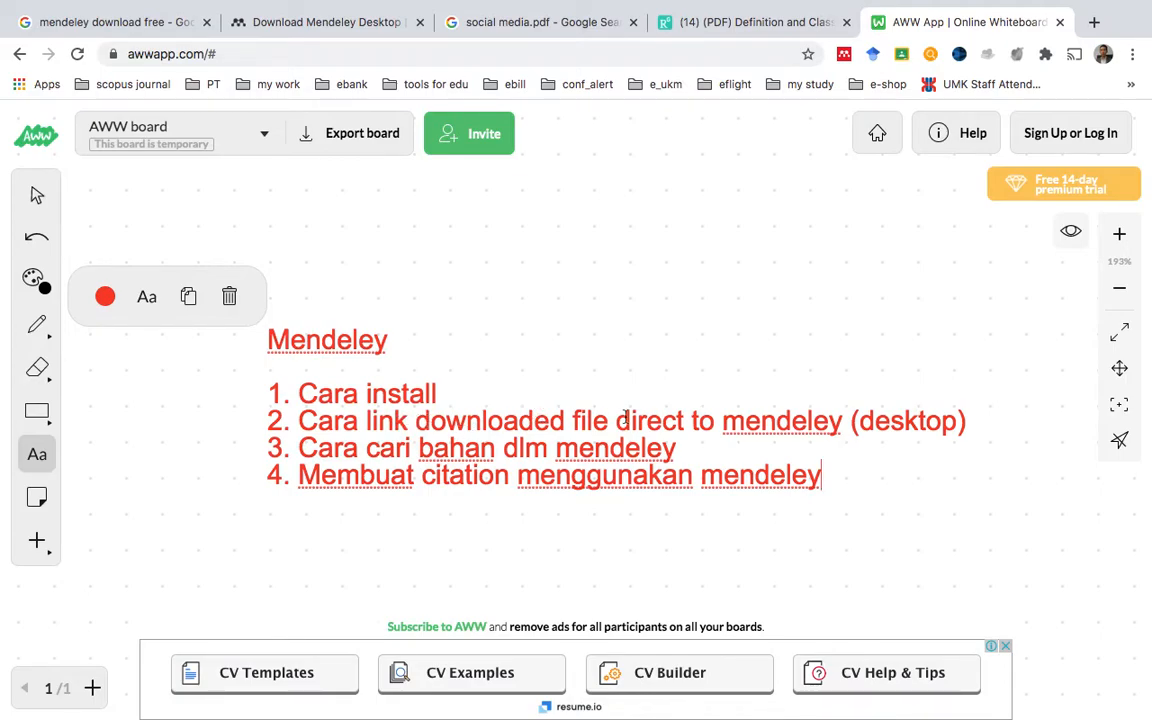
Step: Switch to Mendeley Desktop and open the Watched Folders settings in its preferences
key(ctrl+Up)
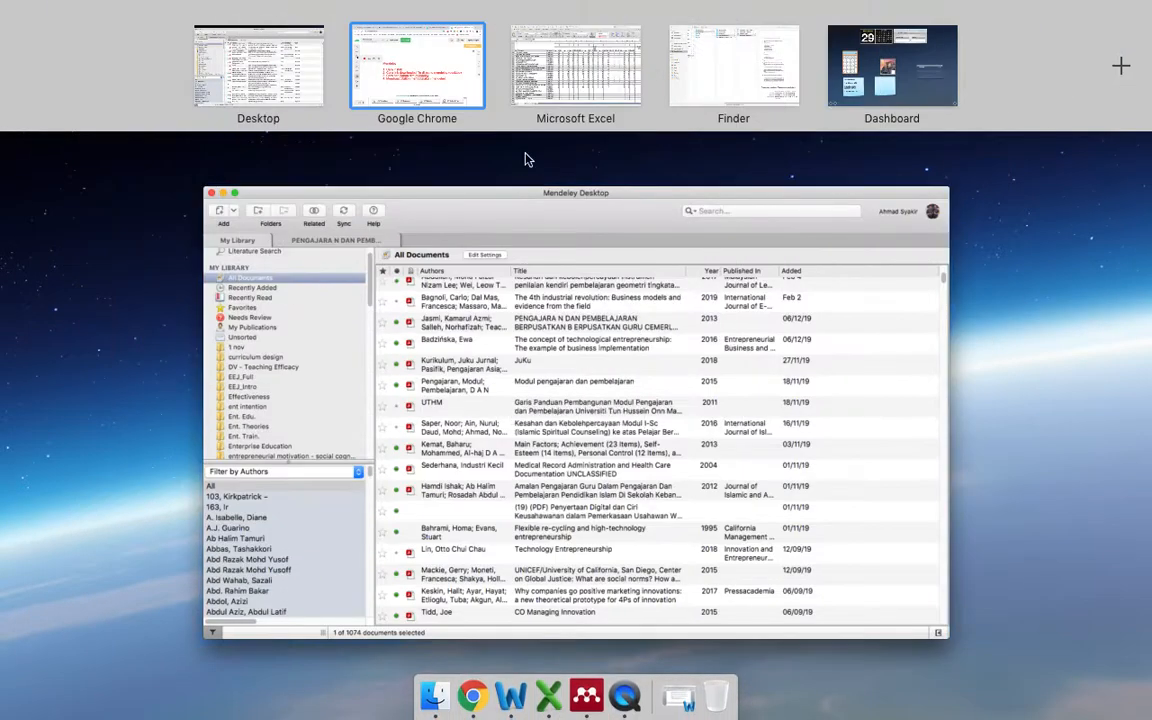
click(250, 70)
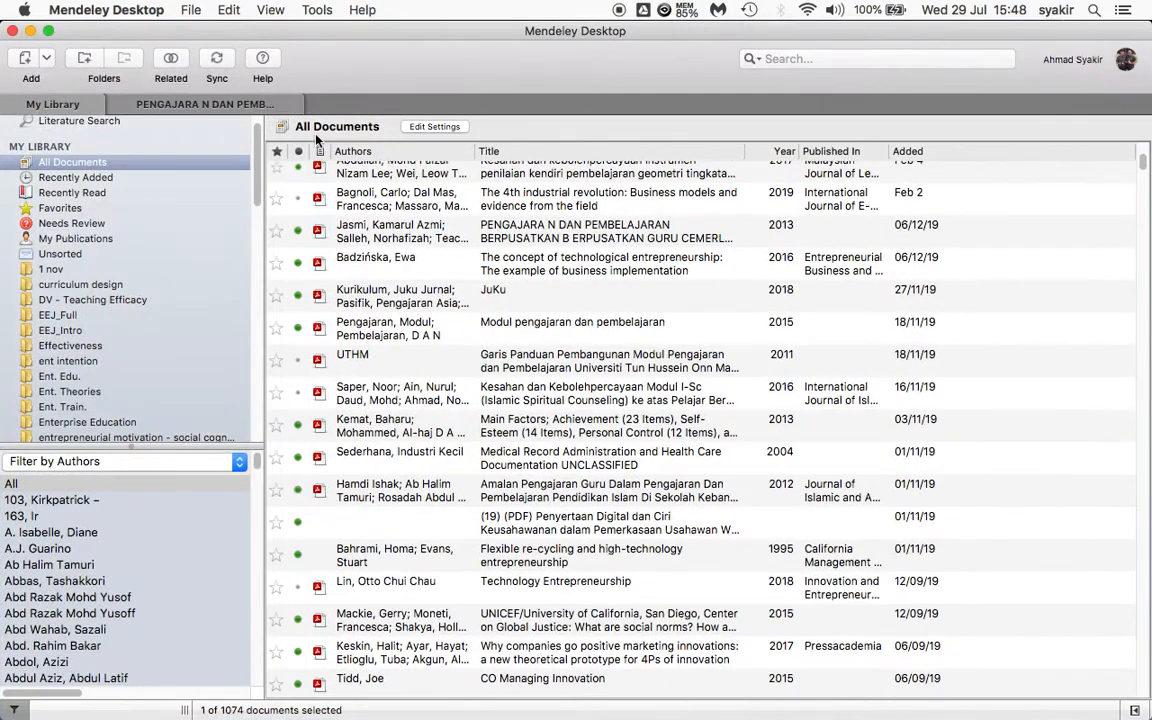
click(191, 12)
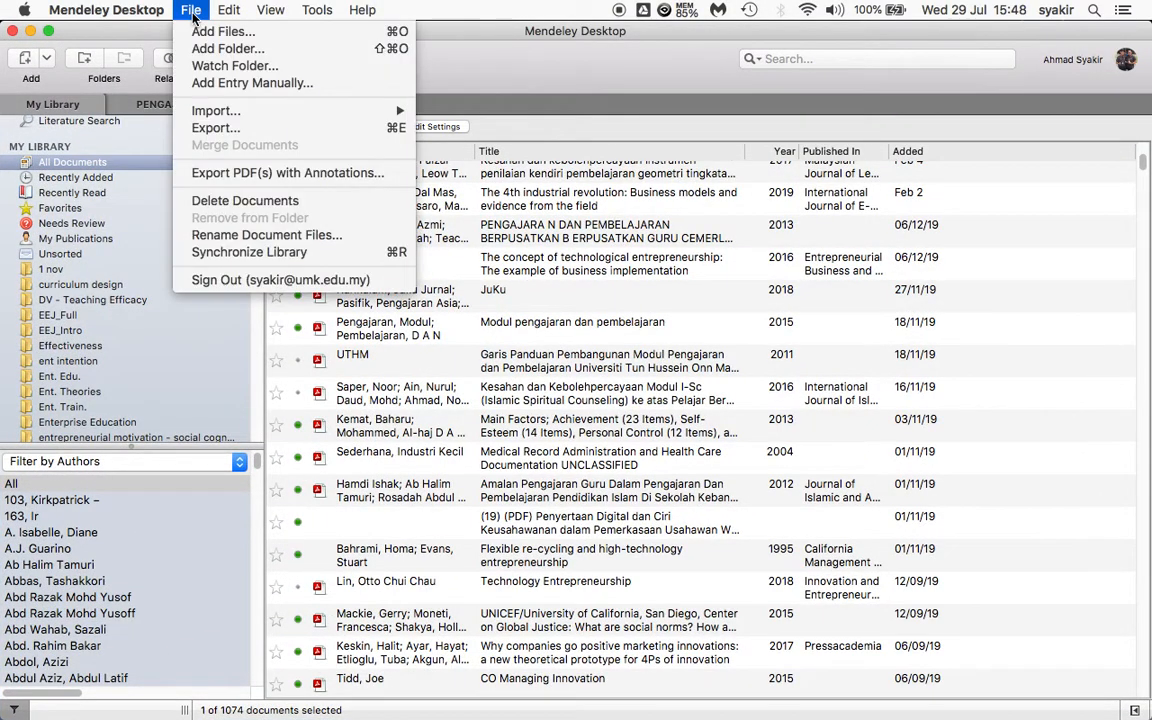
mouse_move(268, 12)
mouse_move(312, 12)
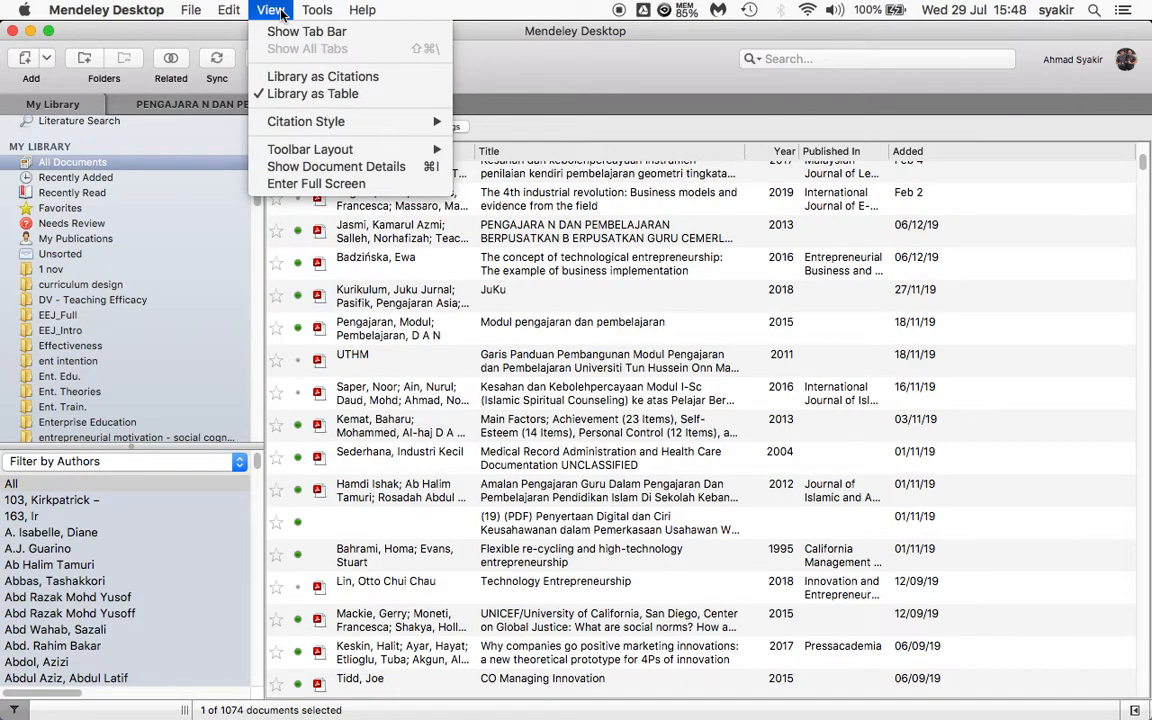
mouse_move(184, 18)
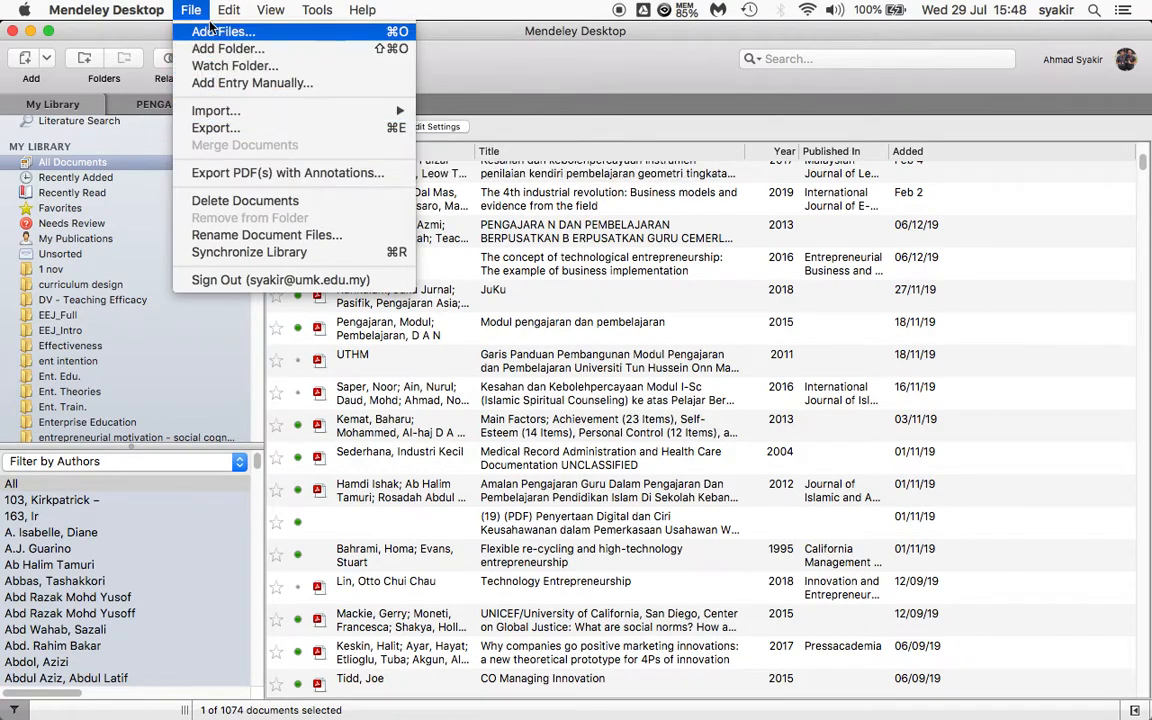
mouse_move(140, 16)
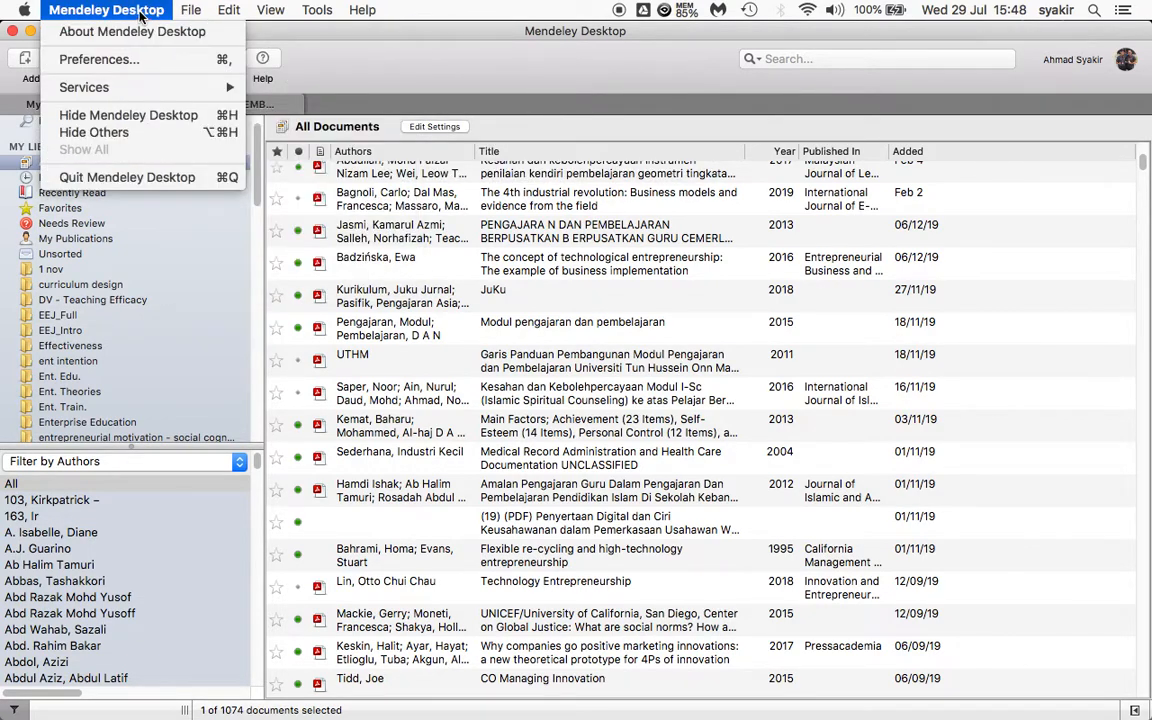
click(119, 64)
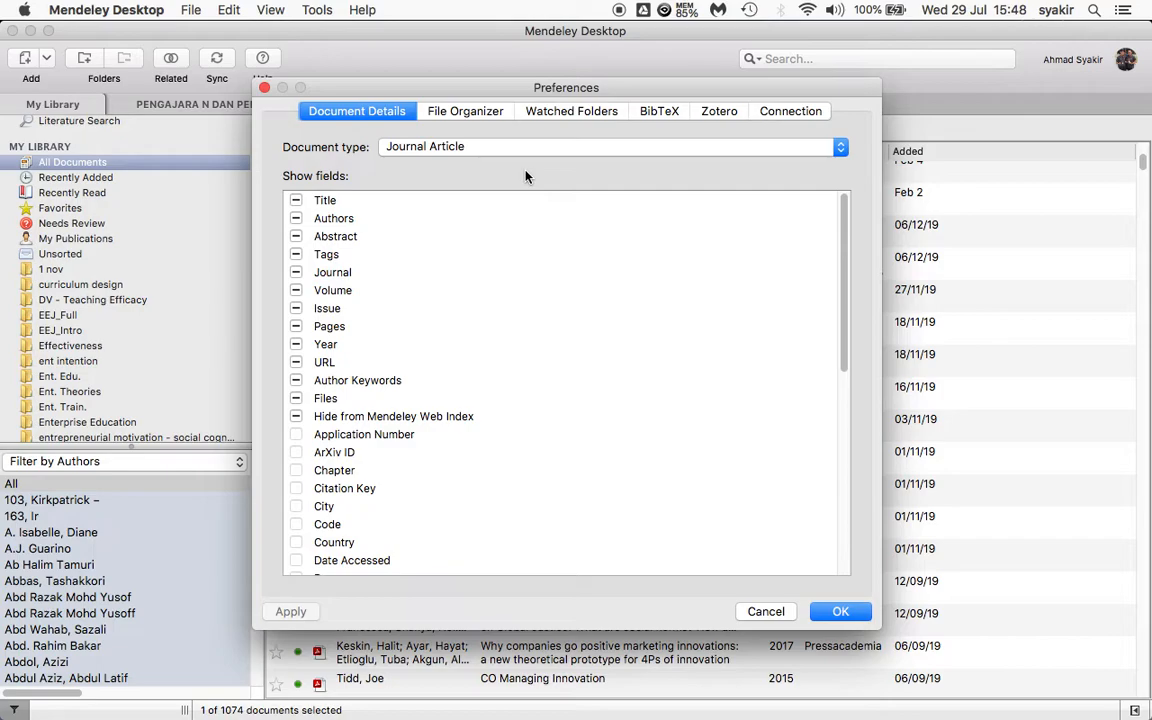
click(563, 117)
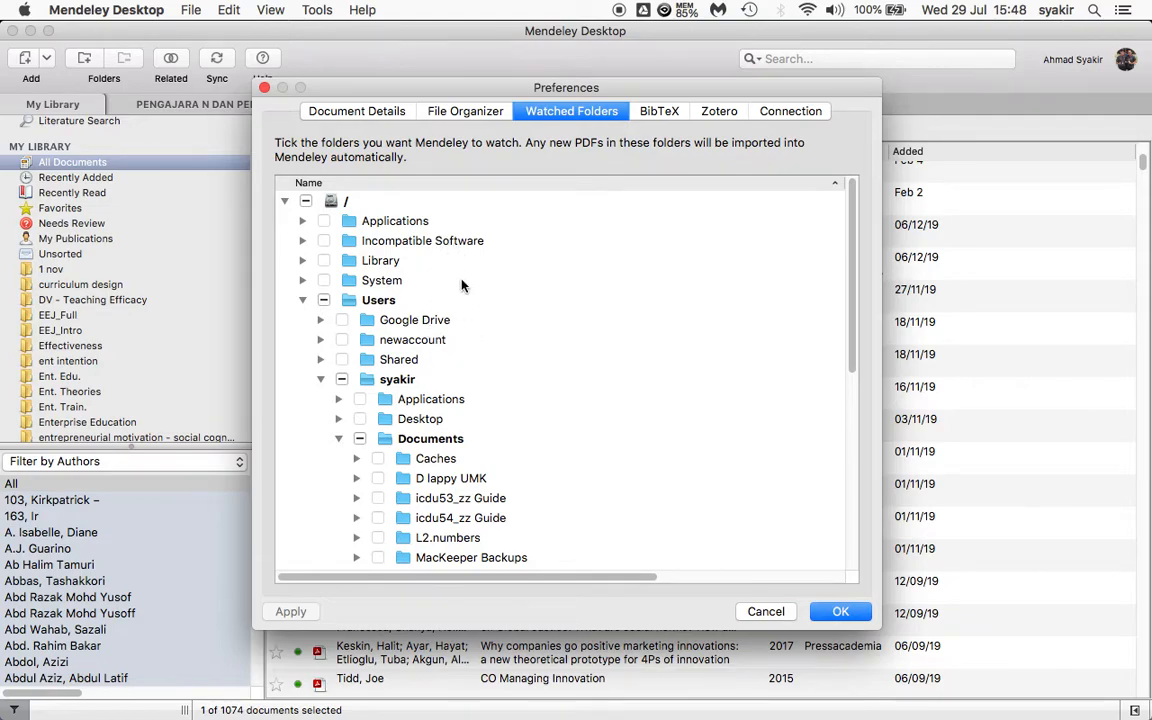
Step: Examine which folders under Documents and the rest of the home folder are ticked for watching
scroll(461, 285, down, 5)
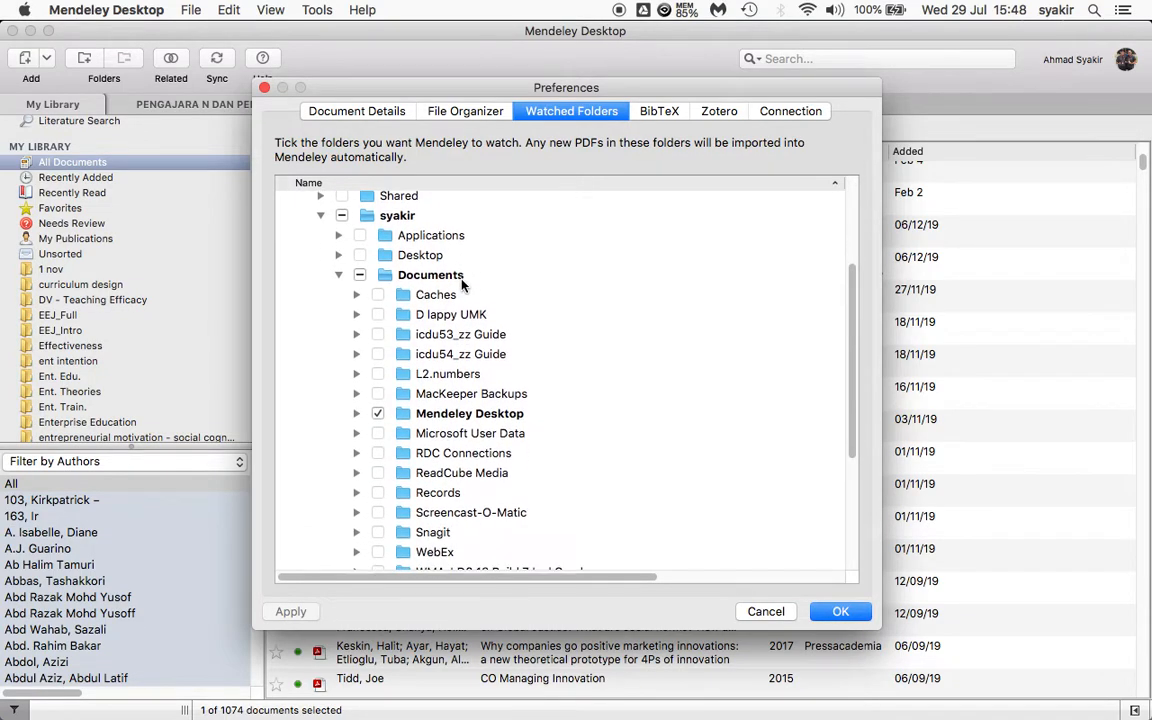
scroll(461, 285, down, 2)
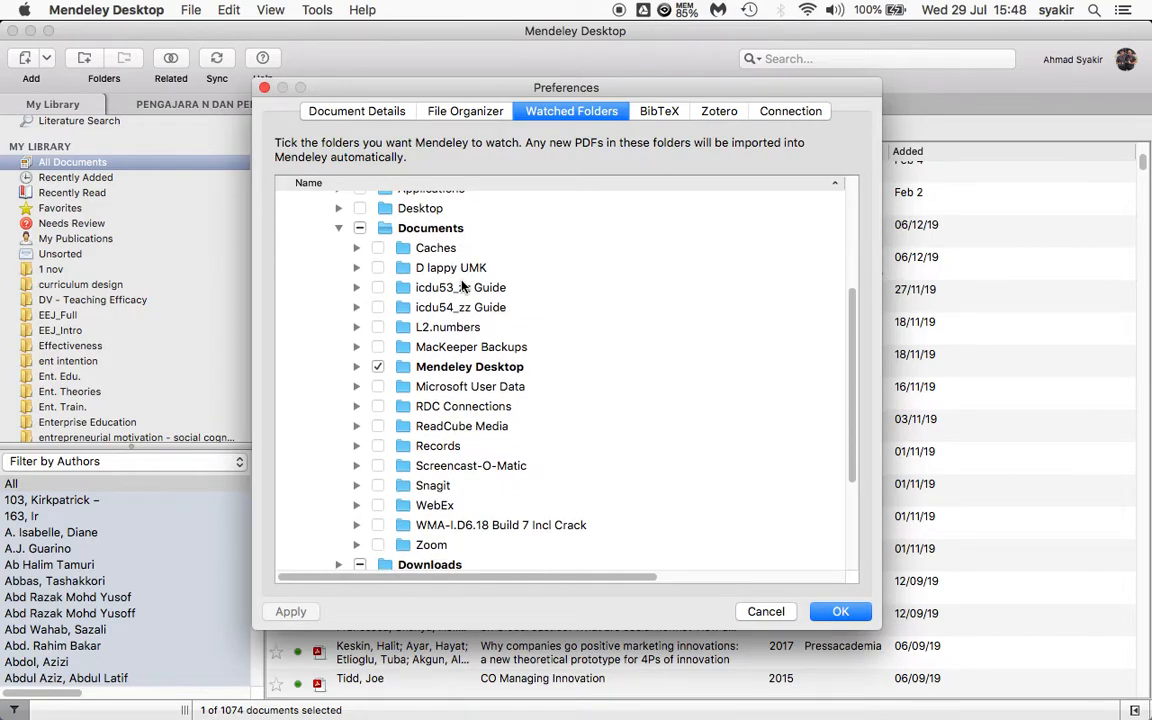
scroll(503, 300, down, 1)
scroll(503, 300, down, 2)
scroll(503, 300, up, 4)
scroll(503, 300, down, 2)
scroll(503, 300, down, 5)
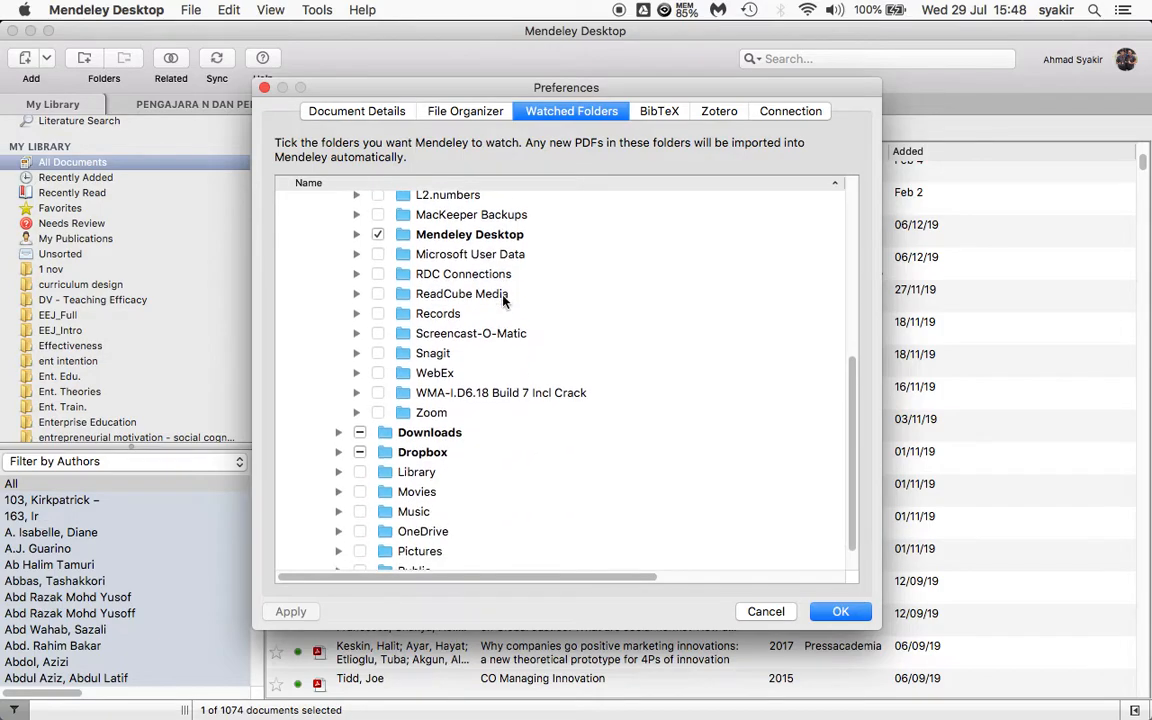
Step: Expand the Downloads folder in the watched folders tree and locate its mendeley subfolder
click(338, 405)
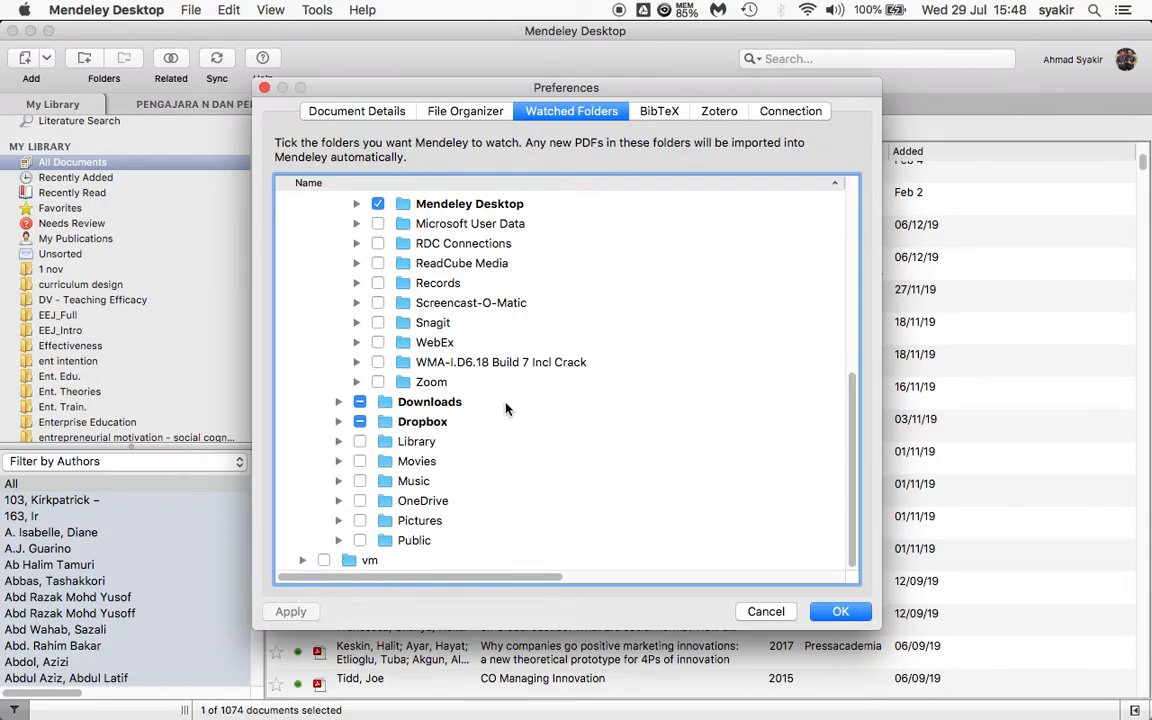
click(338, 401)
scroll(521, 430, down, 5)
scroll(521, 430, down, 15)
scroll(521, 430, up, 12)
scroll(521, 430, up, 10)
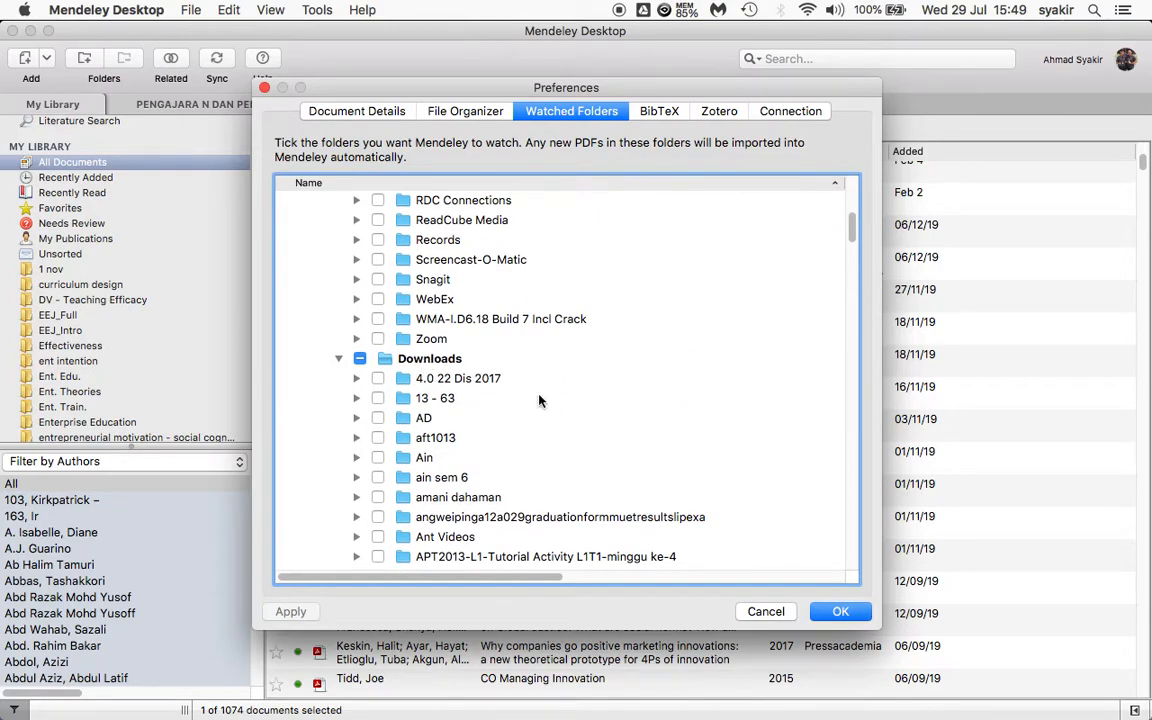
scroll(539, 400, down, 15)
scroll(539, 400, down, 20)
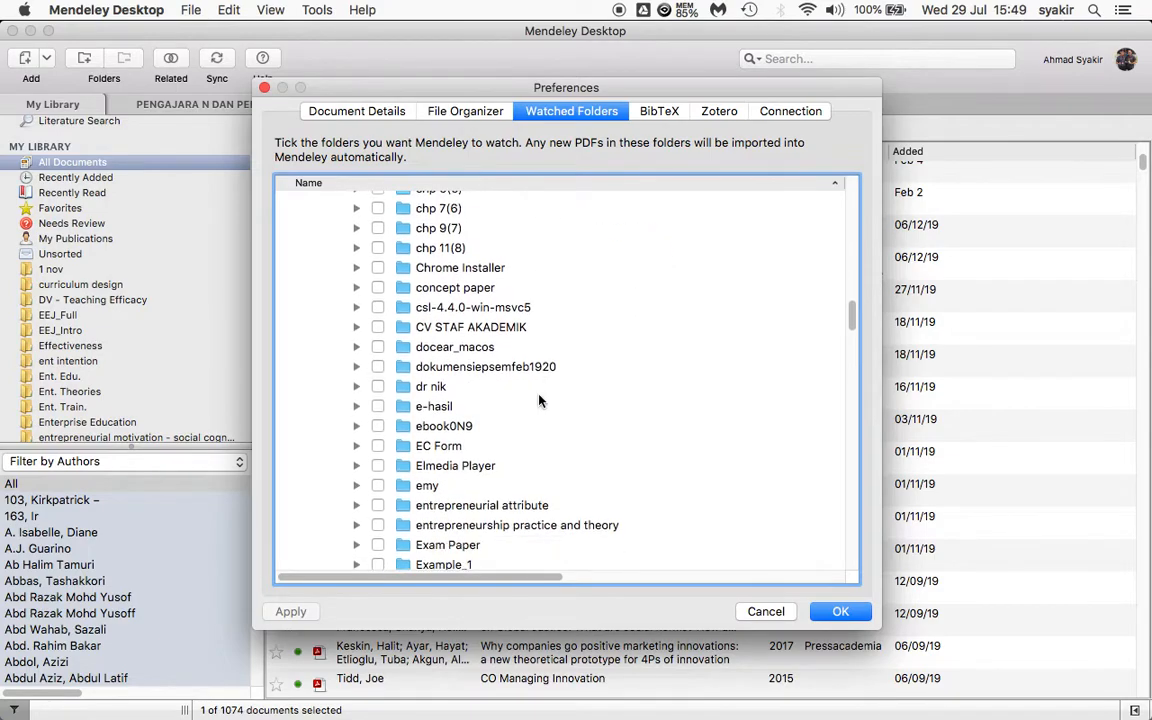
scroll(539, 400, down, 5)
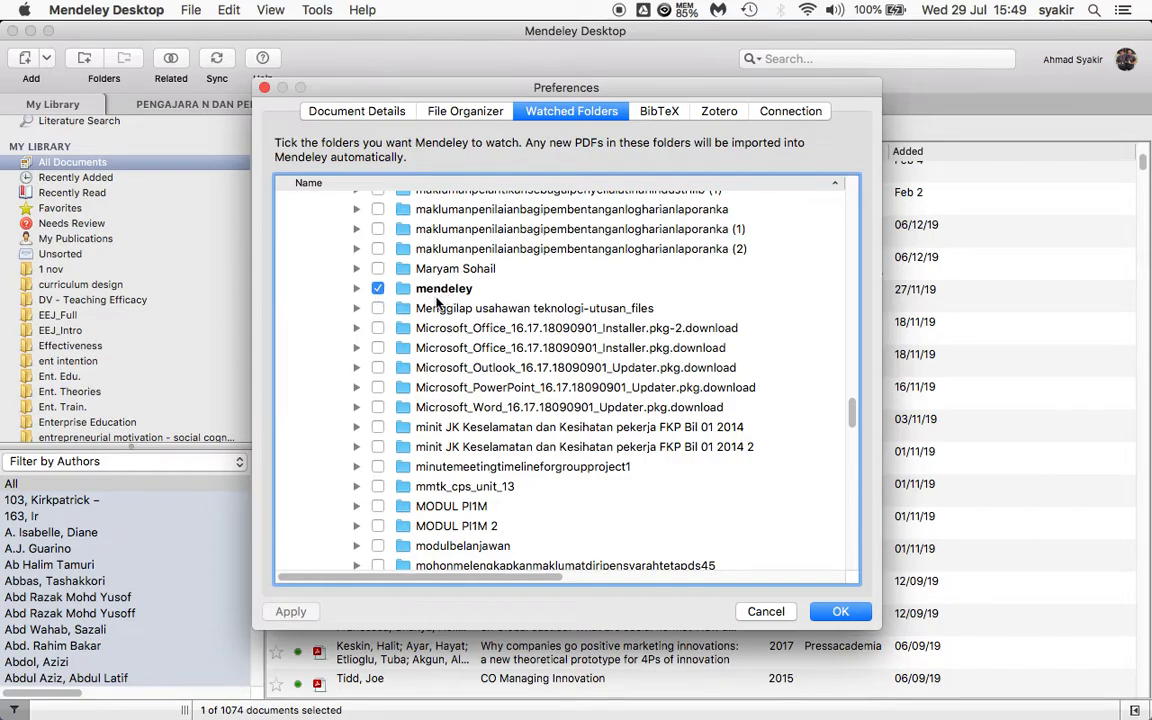
Step: Switch to Finder and show the contents of the Downloads folder as a list
key(ctrl+Up)
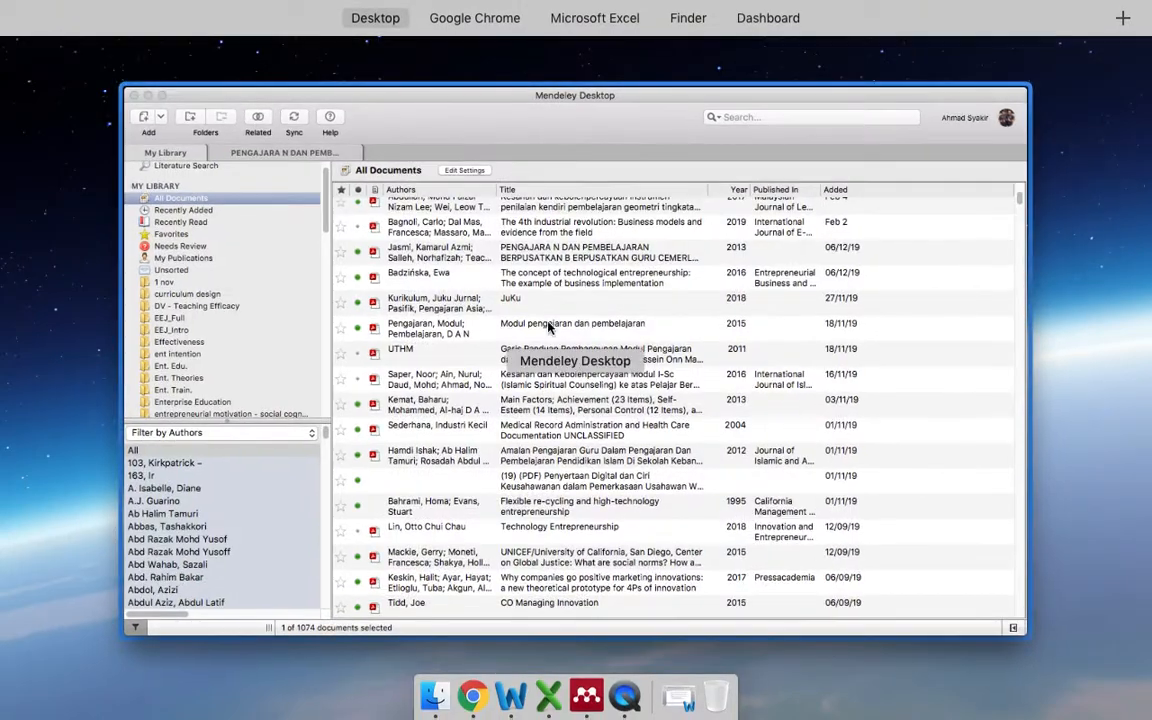
click(434, 702)
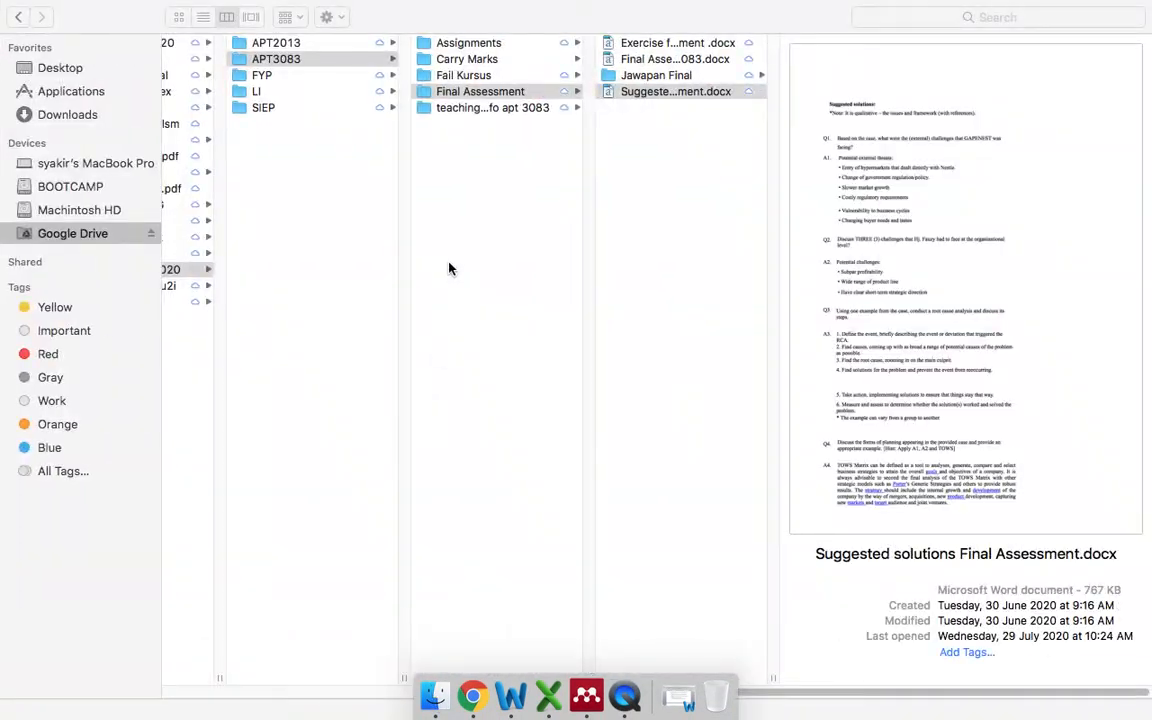
click(60, 114)
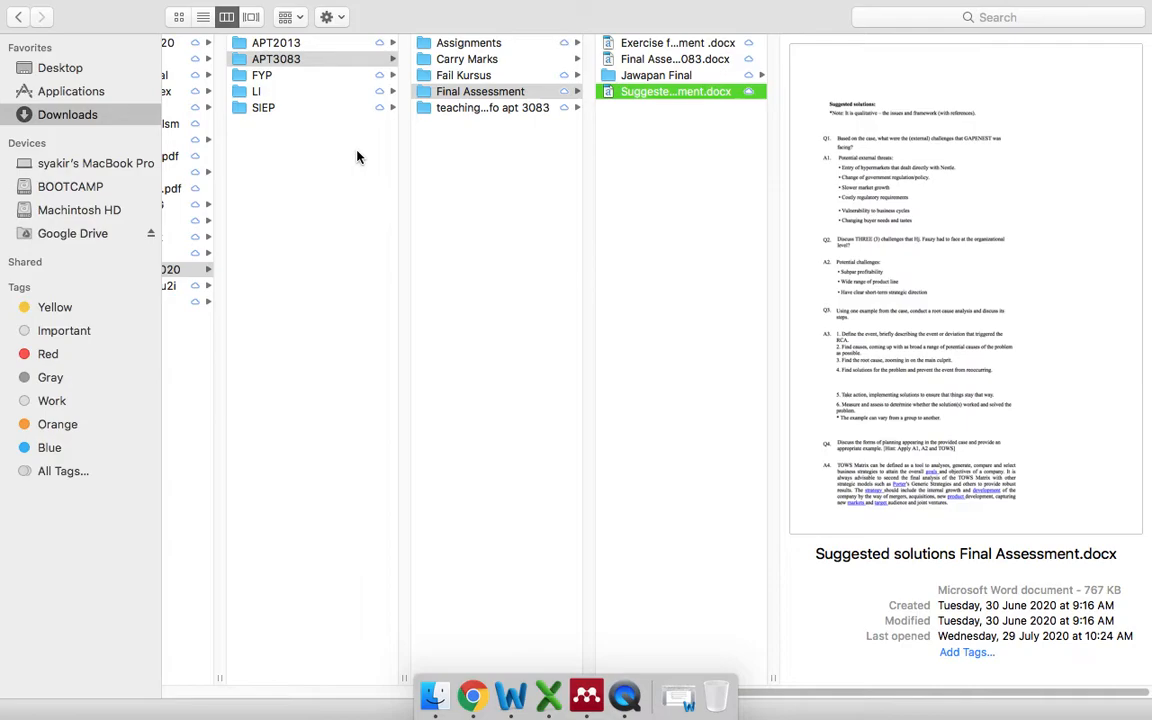
key(super+2)
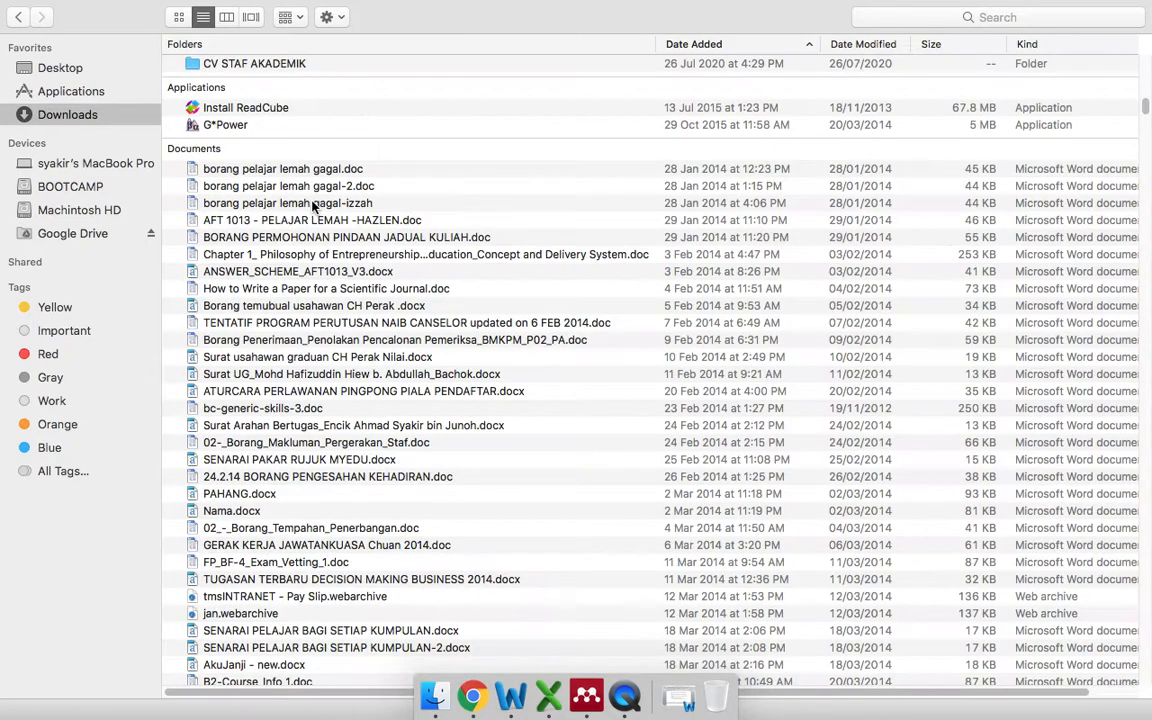
scroll(316, 257, down, 5)
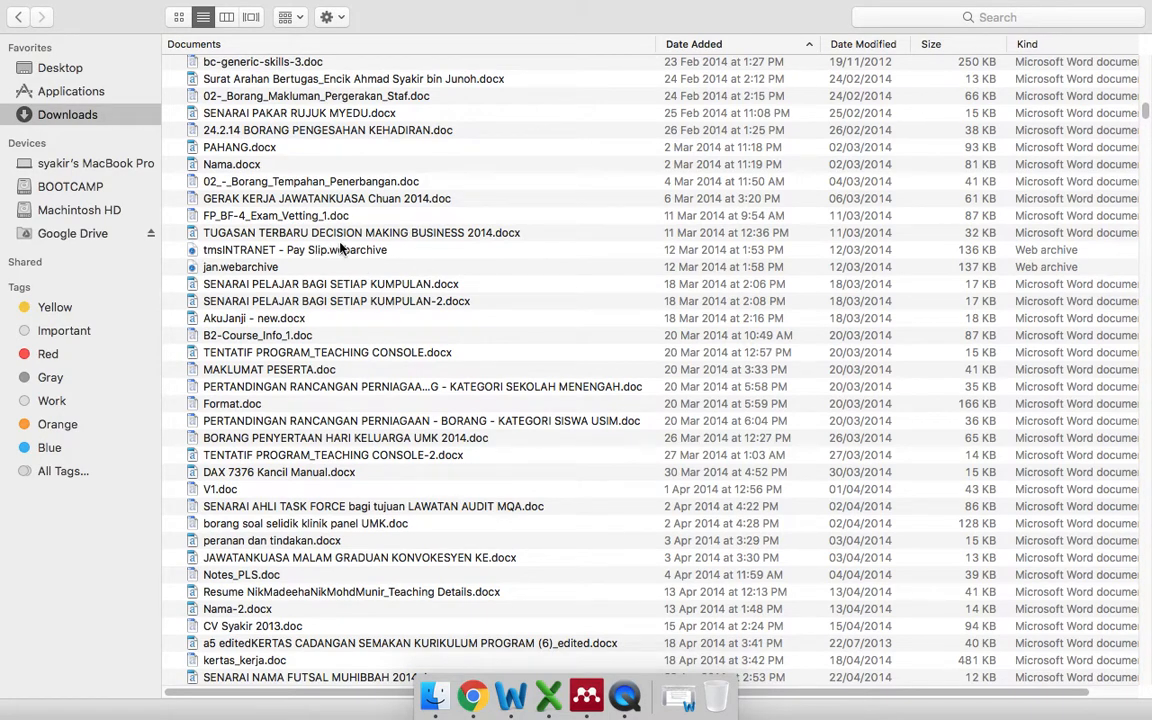
Step: Create a new folder in Downloads and try to name it "mendeley"
click(338, 18)
click(364, 41)
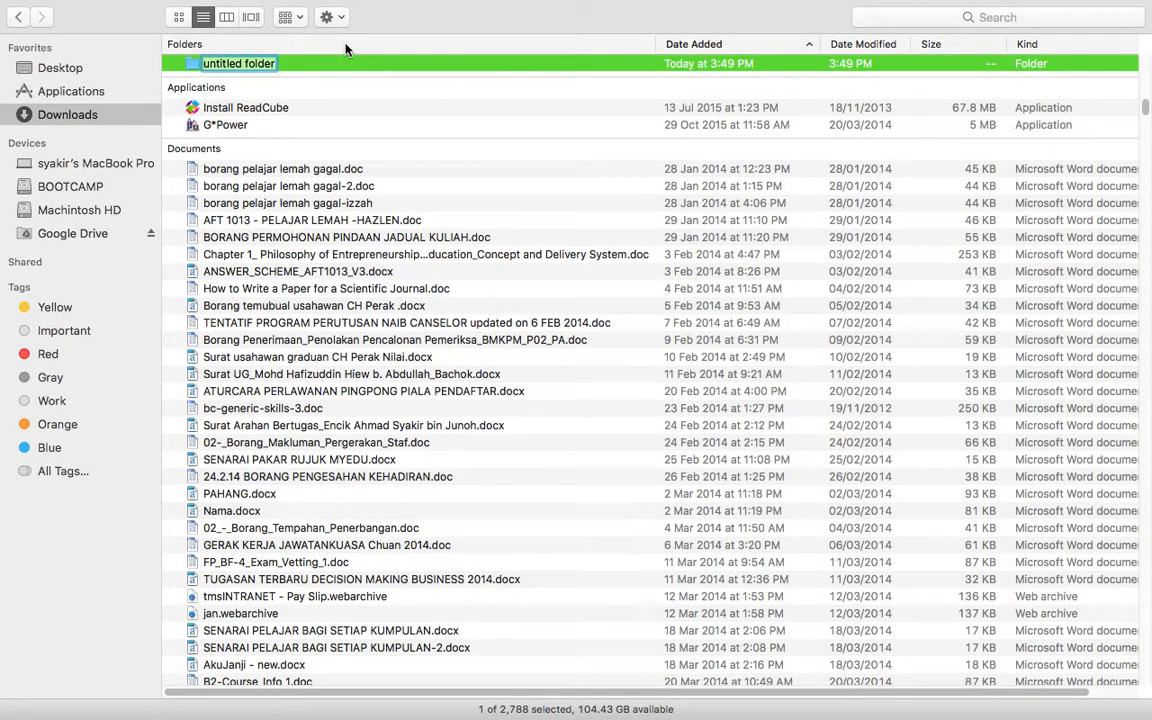
text(mendeley)
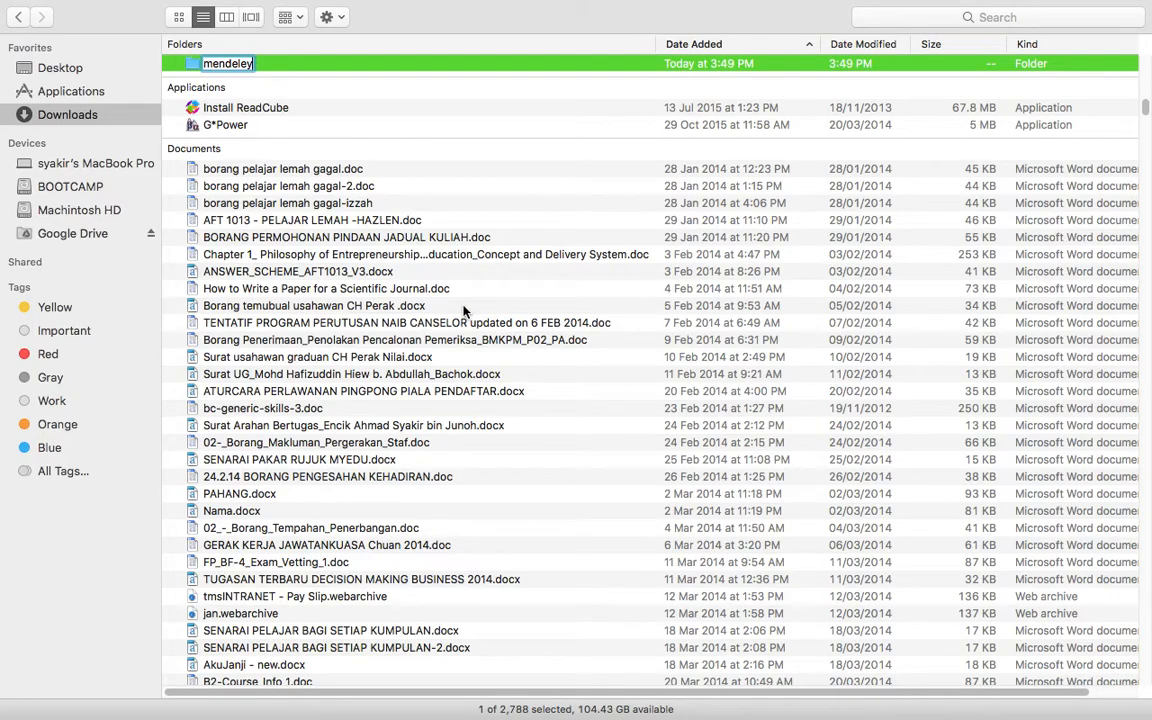
scroll(465, 311, down, 12)
scroll(465, 311, down, 5)
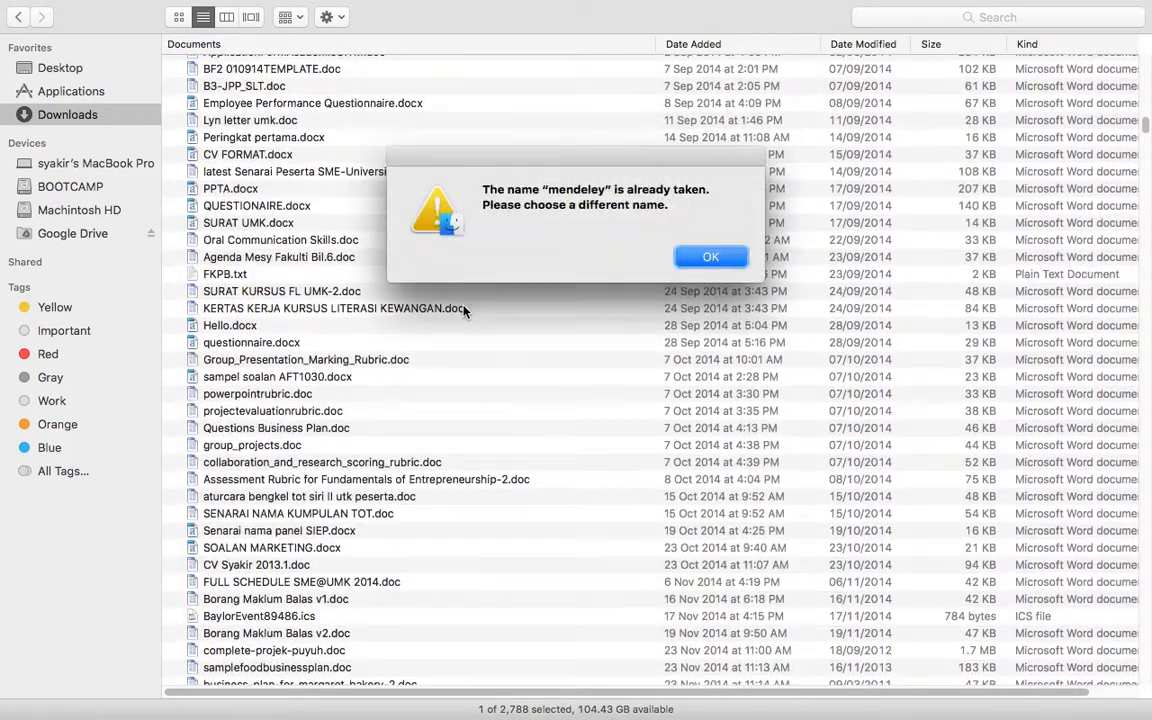
click(710, 257)
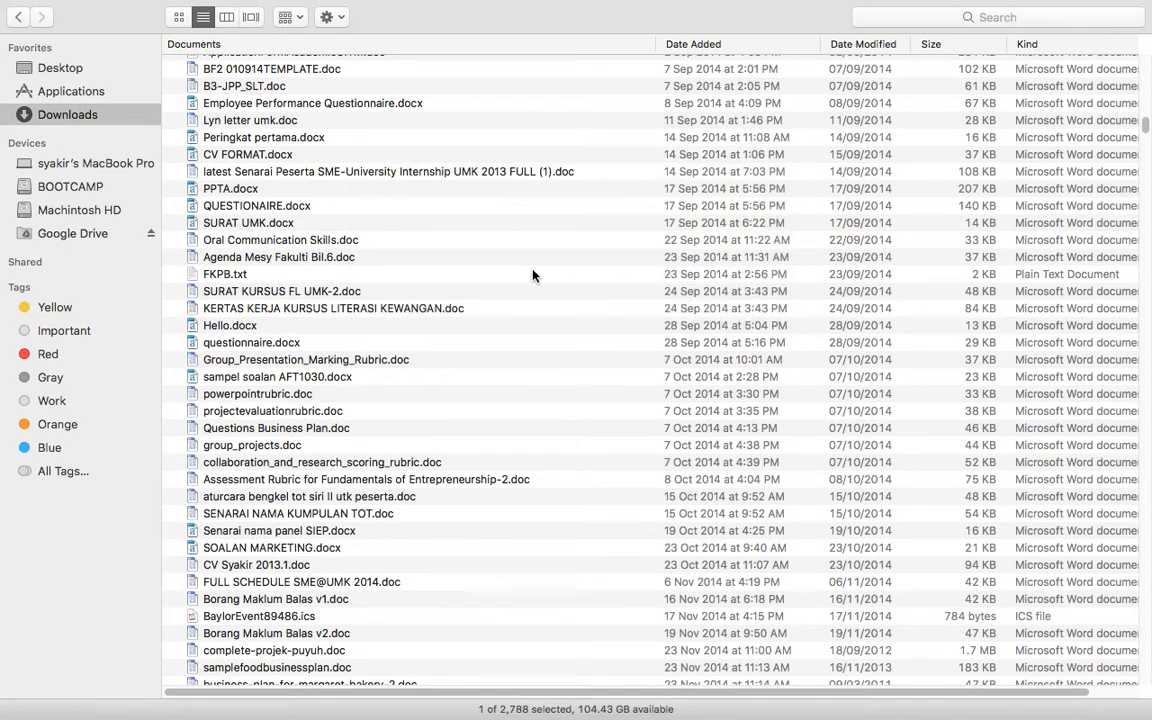
Step: Locate the existing mendeley folder among the folders in Downloads
scroll(532, 275, up, 15)
scroll(532, 275, up, 10)
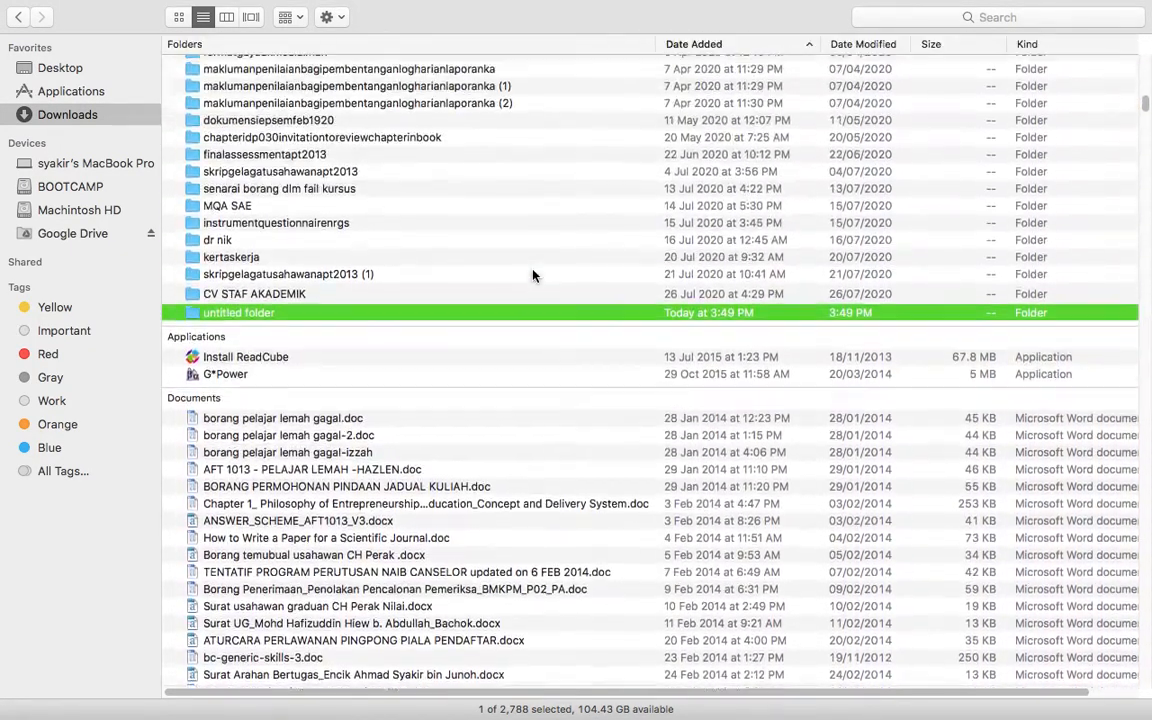
scroll(532, 275, up, 5)
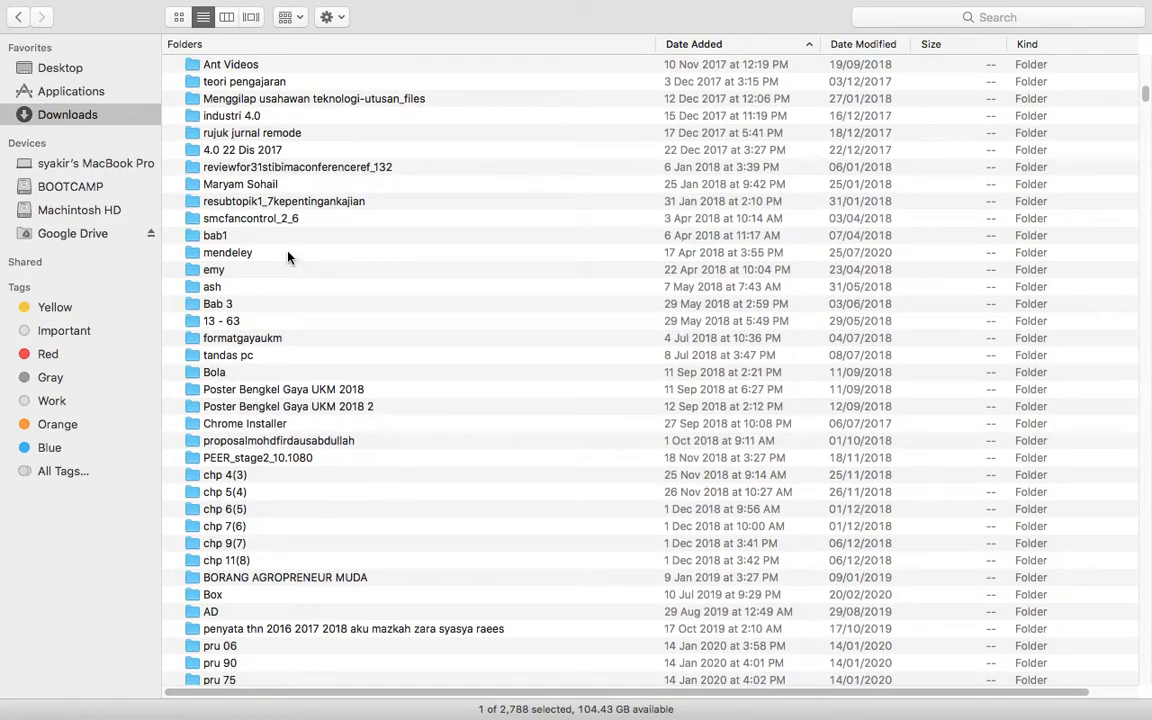
Step: Open the mendeley folder to view its files and return to the Downloads folder
click(288, 257)
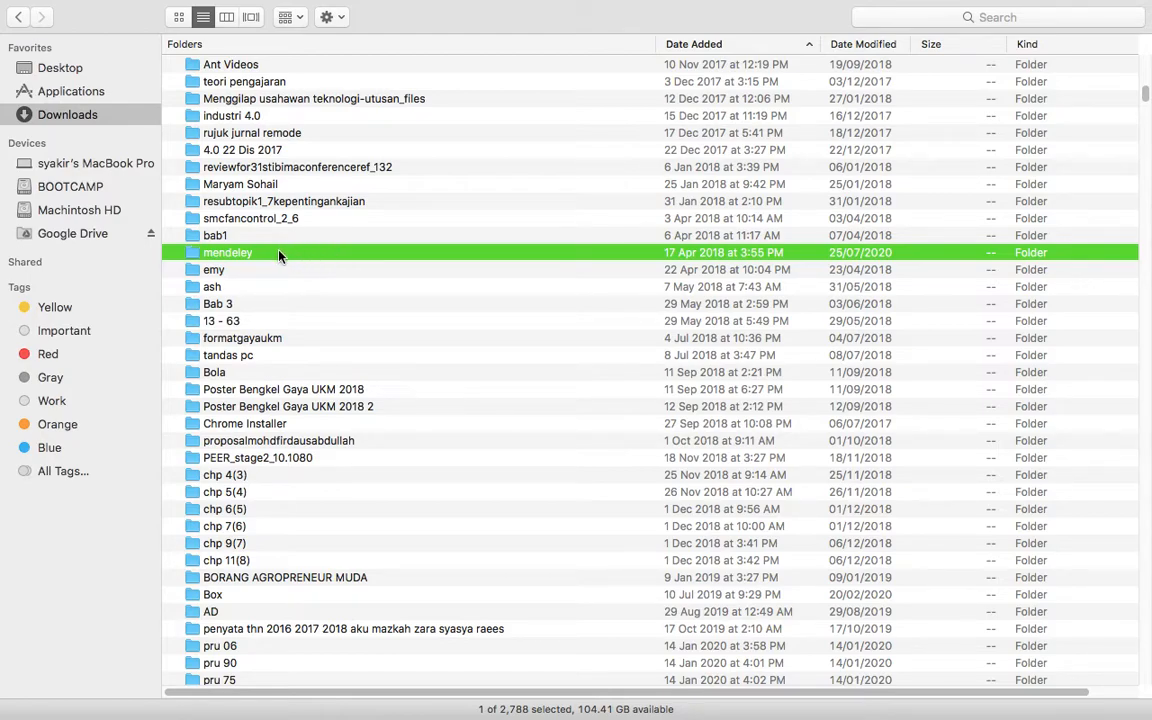
double_click(430, 252)
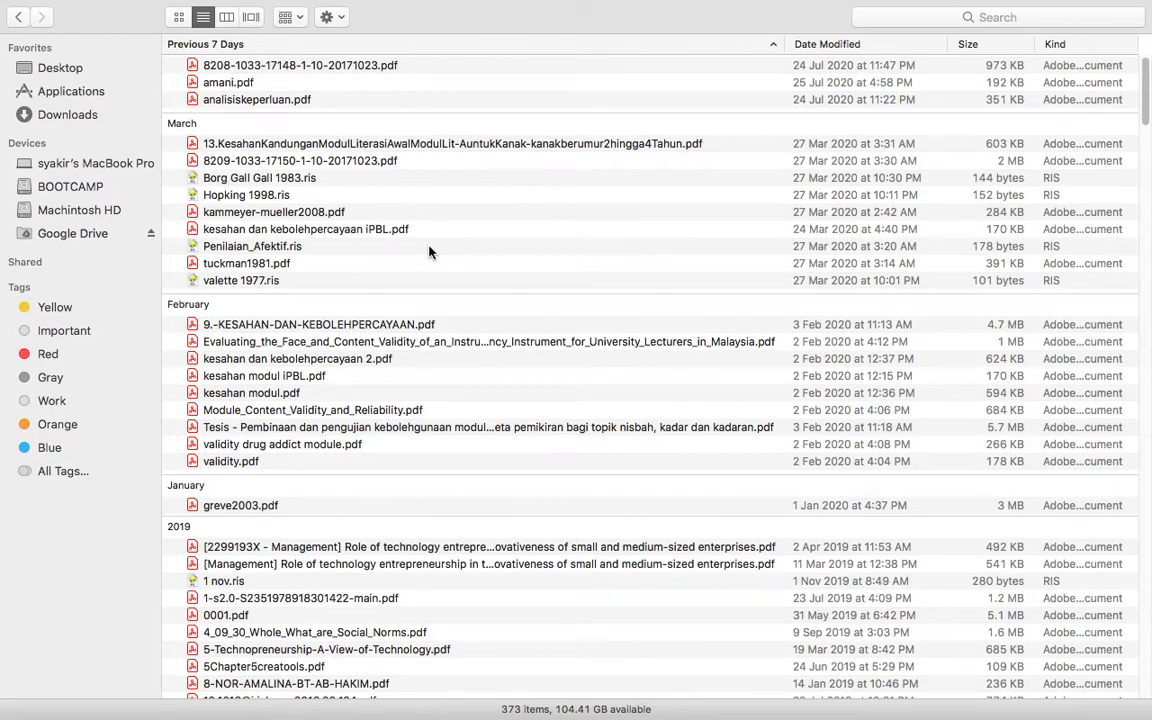
click(20, 22)
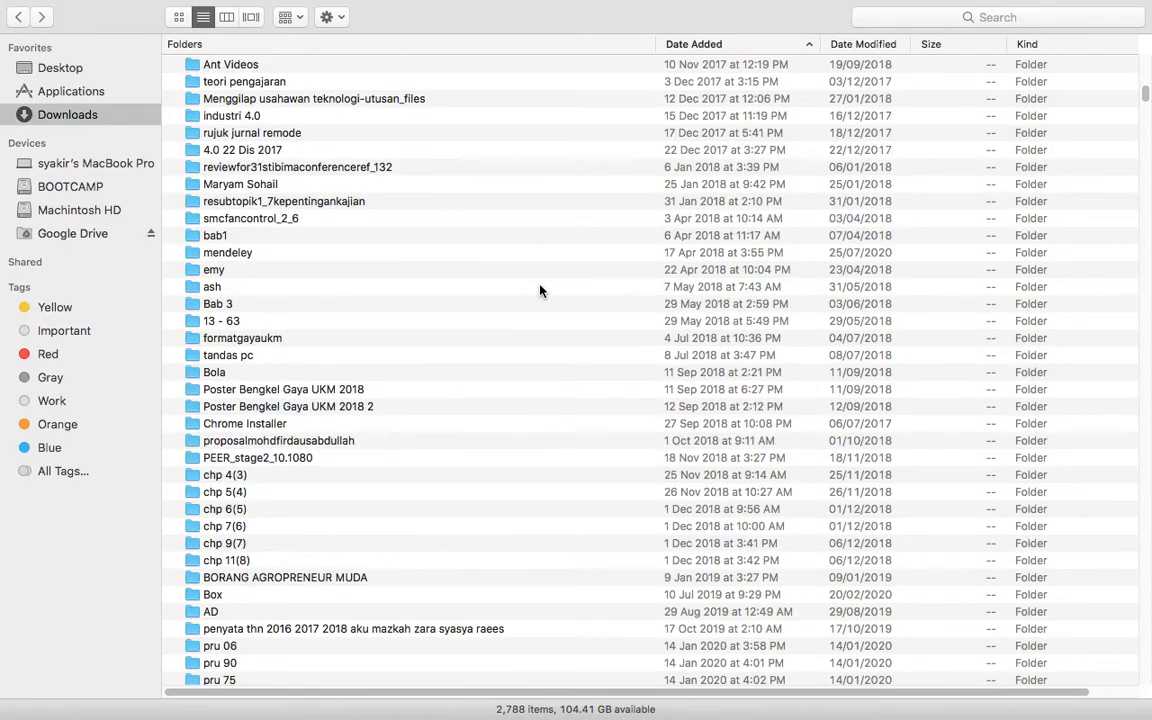
Step: Switch to Google Chrome and examine the download location and ask-before-saving option in its advanced settings
key(ctrl+Up)
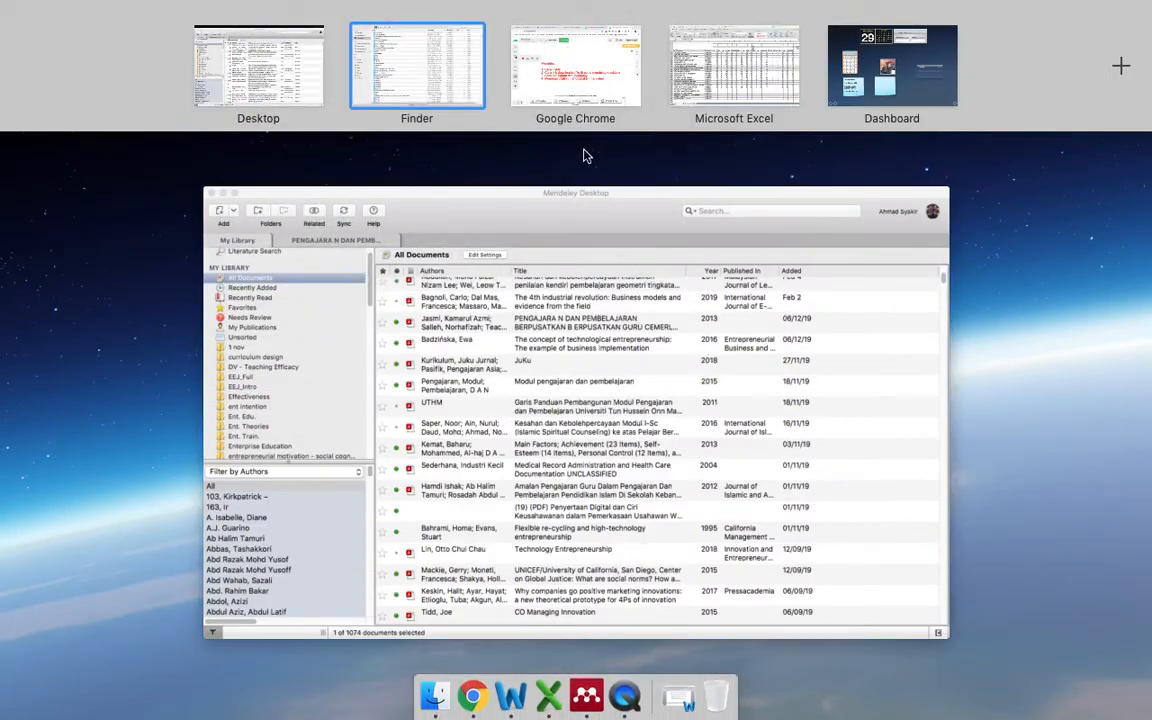
click(590, 60)
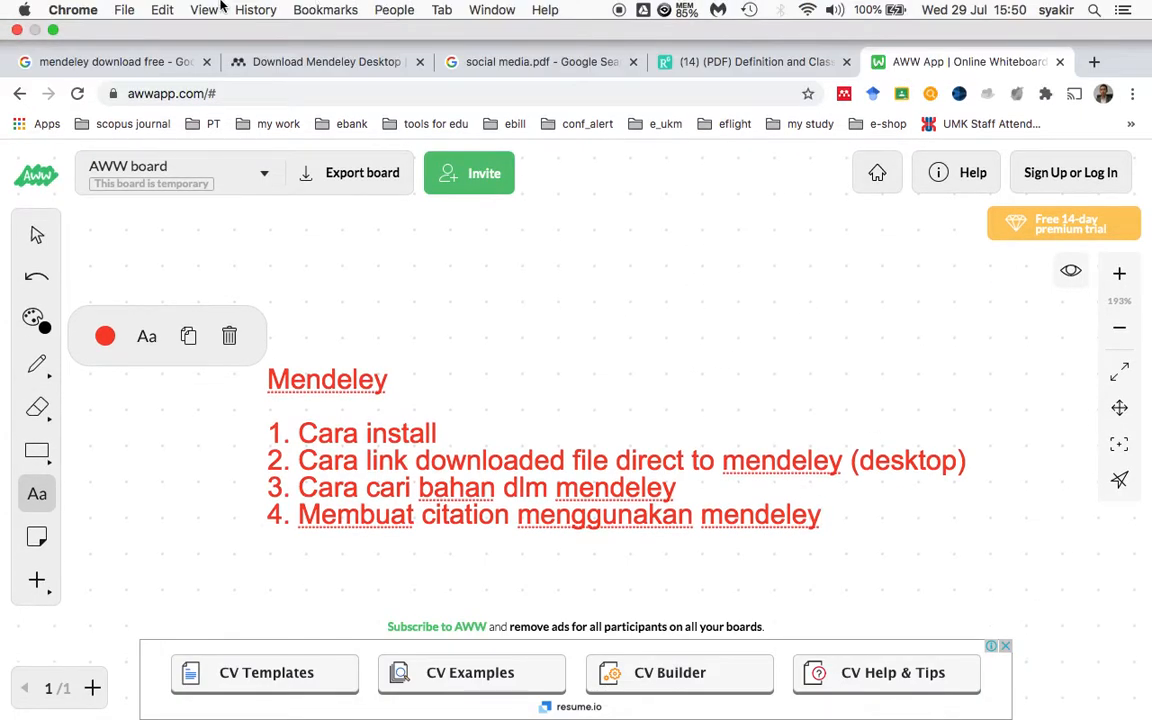
click(78, 12)
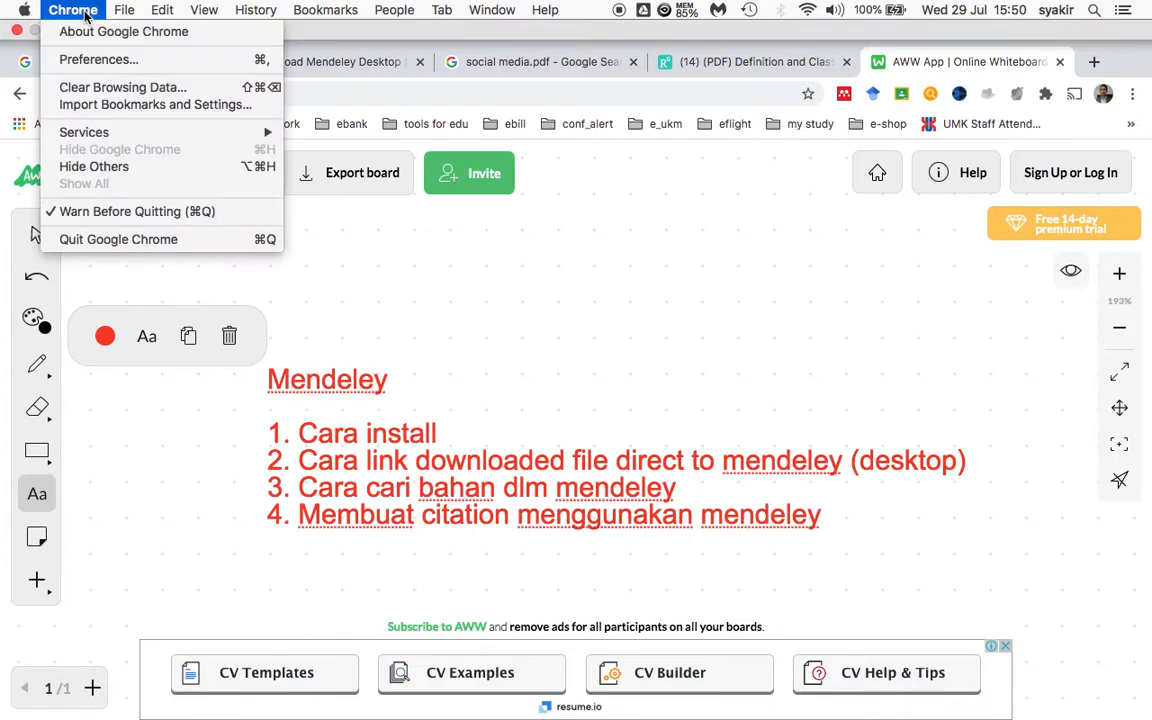
click(86, 60)
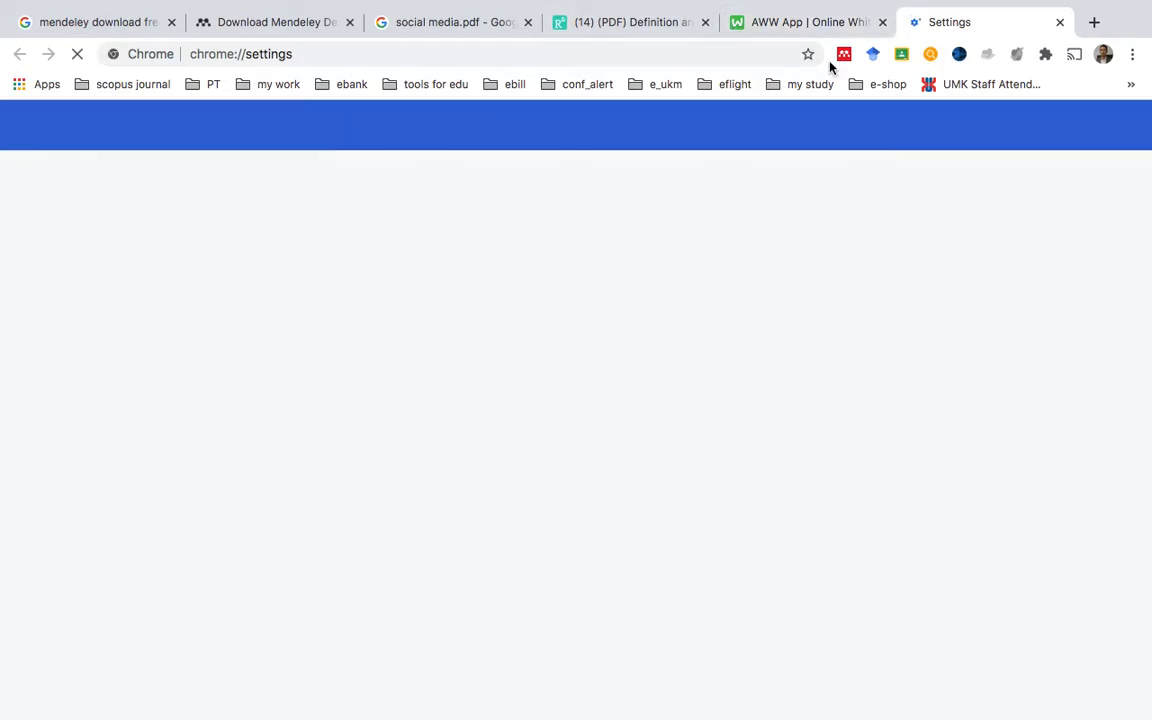
scroll(994, 276, down, 5)
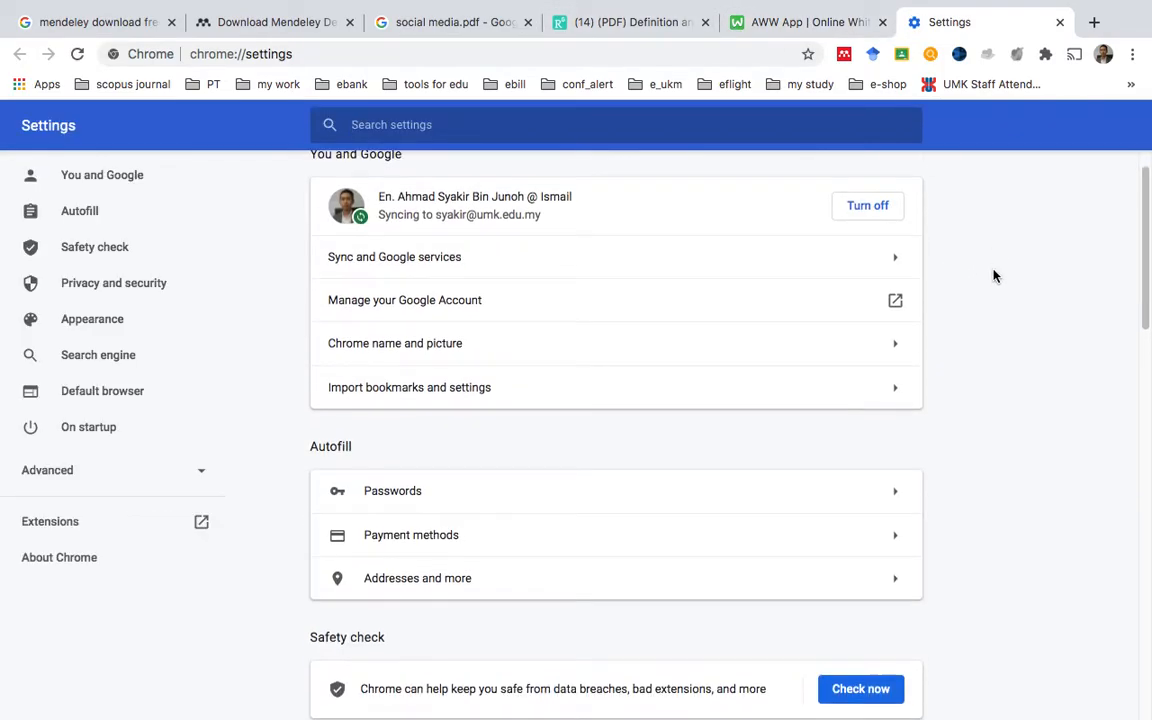
scroll(994, 276, down, 10)
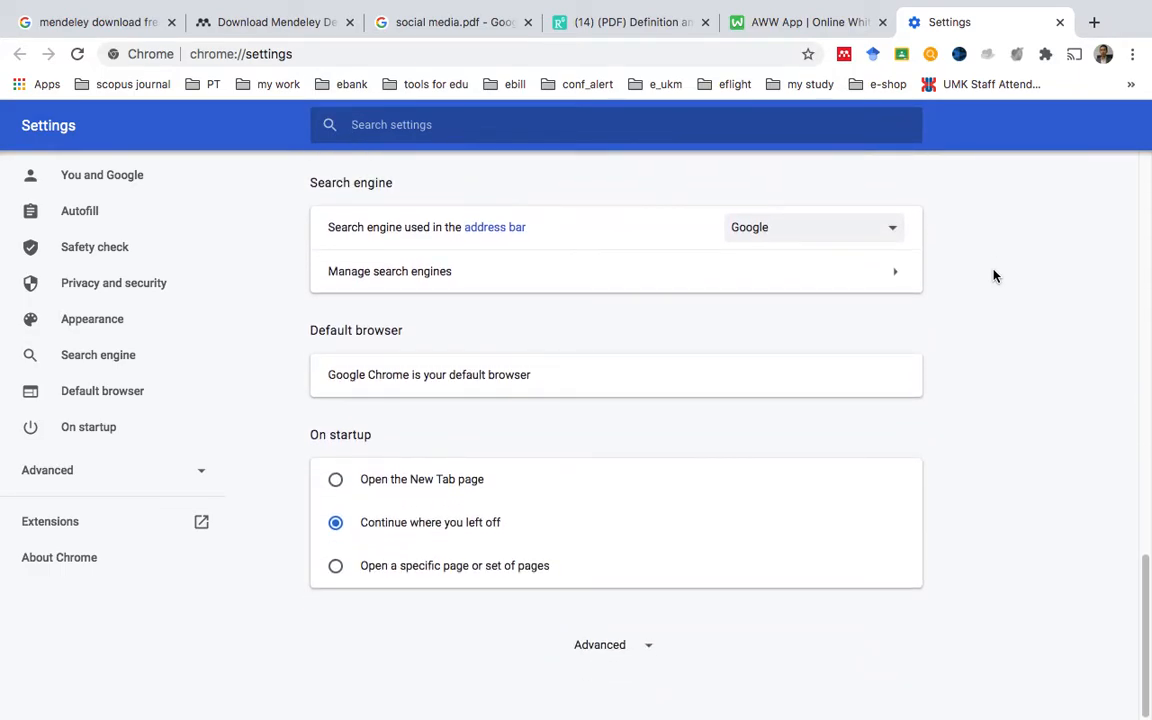
click(610, 645)
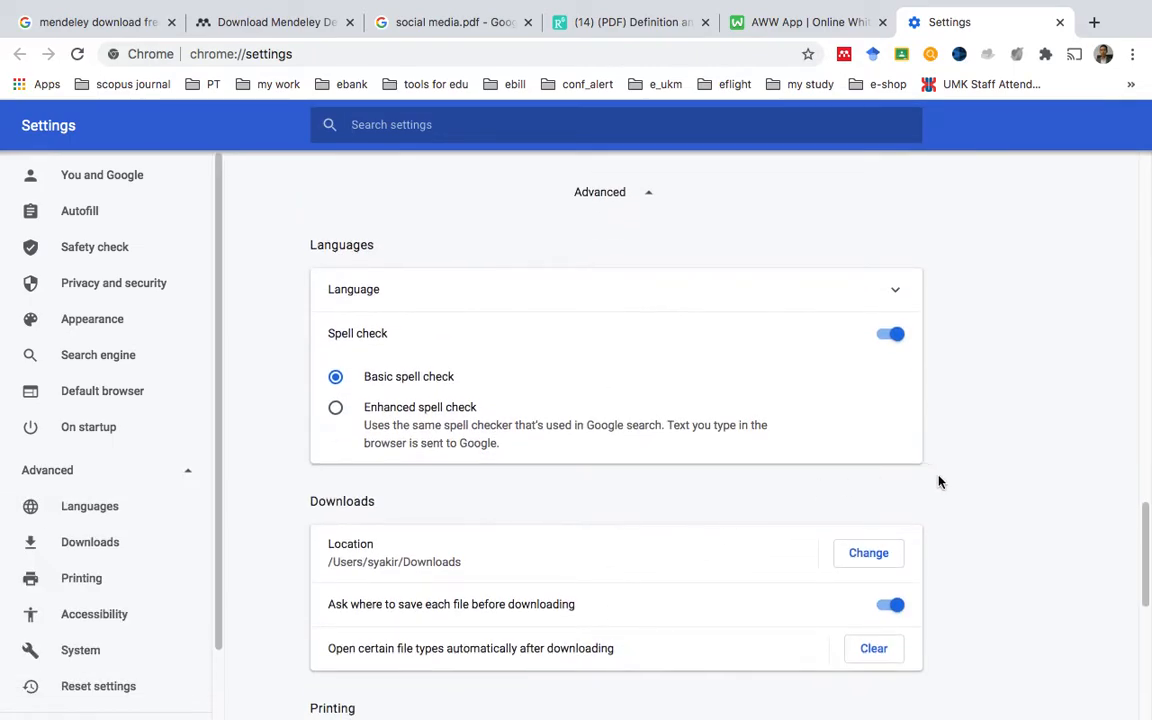
scroll(1043, 447, down, 2)
scroll(1043, 447, down, 1)
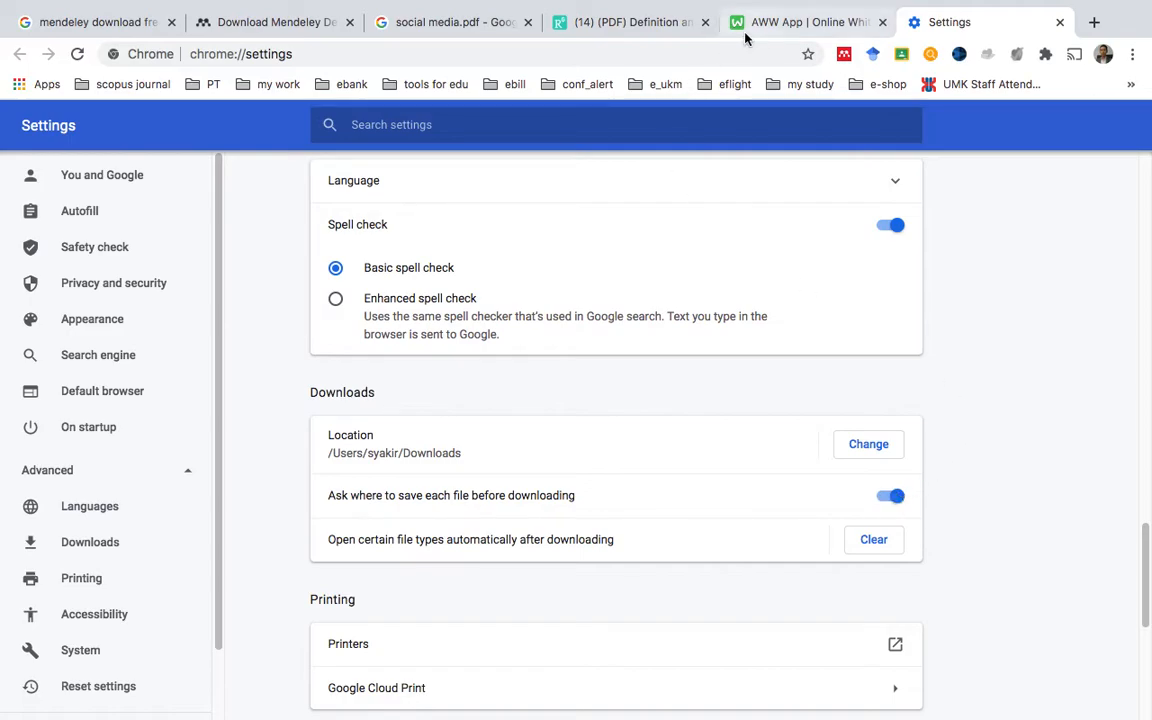
Step: Start downloading the "Definition and Classes of Social Media" PDF from its ResearchGate page
click(636, 24)
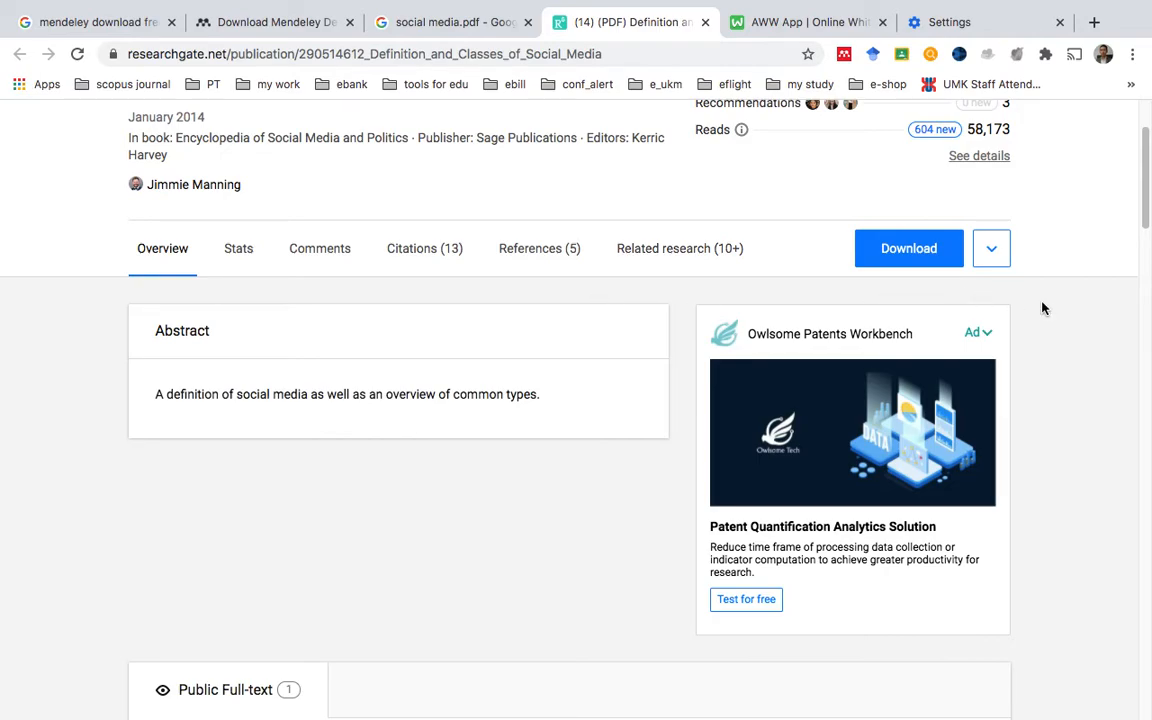
scroll(1042, 308, up, 1)
click(890, 302)
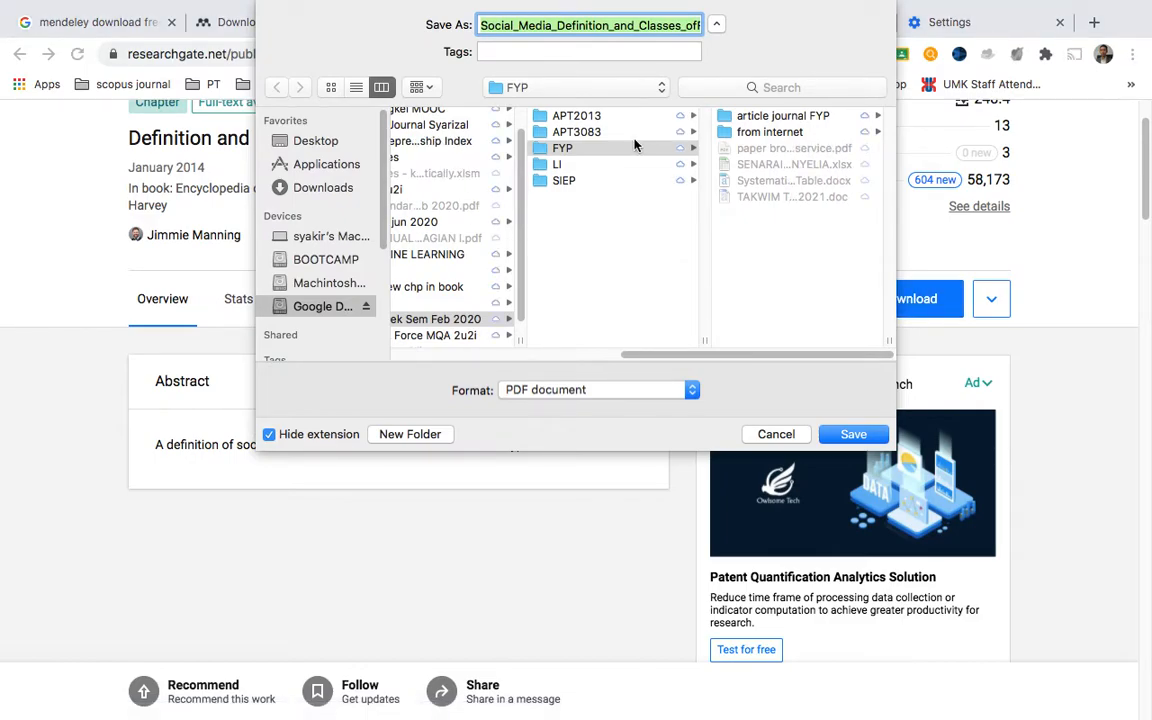
Step: Choose the mendeley folder inside Downloads as the save location for the PDF
click(325, 189)
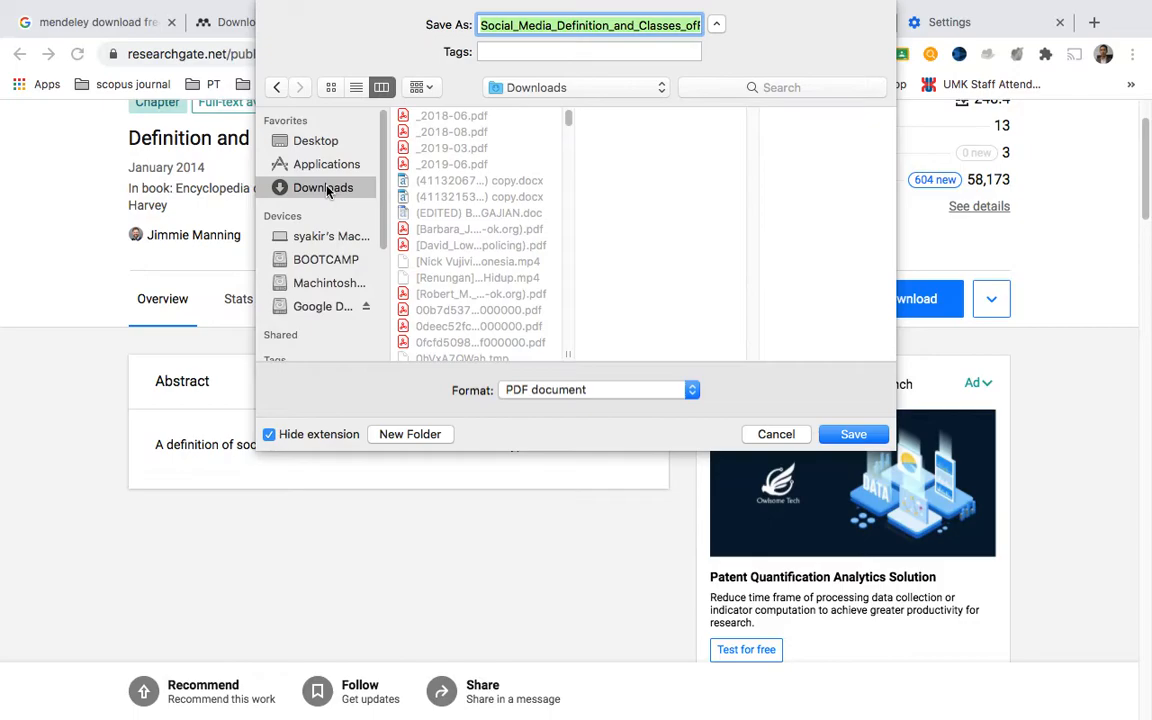
click(605, 90)
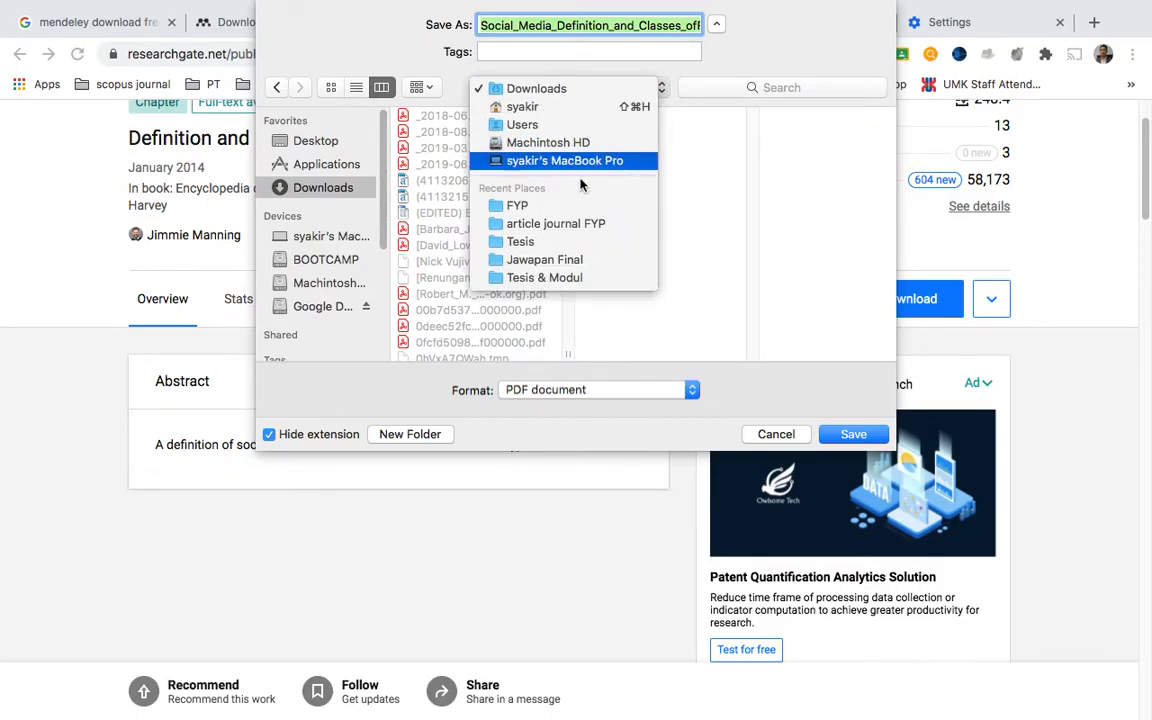
click(750, 62)
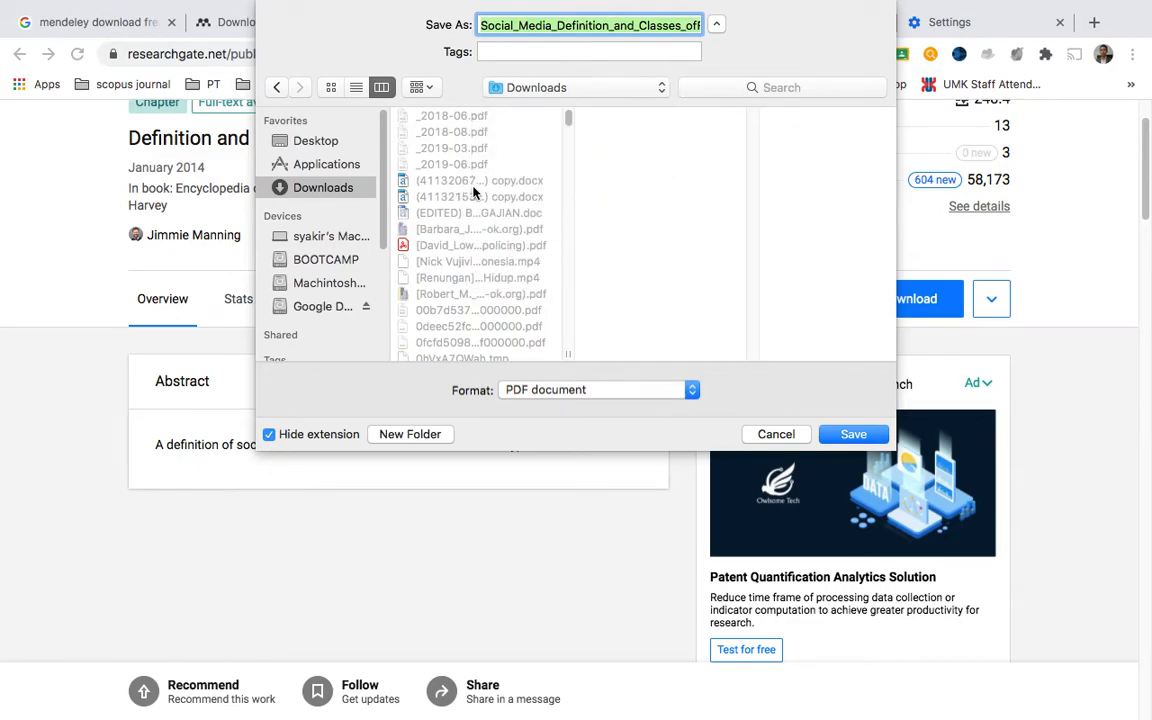
scroll(474, 190, down, 15)
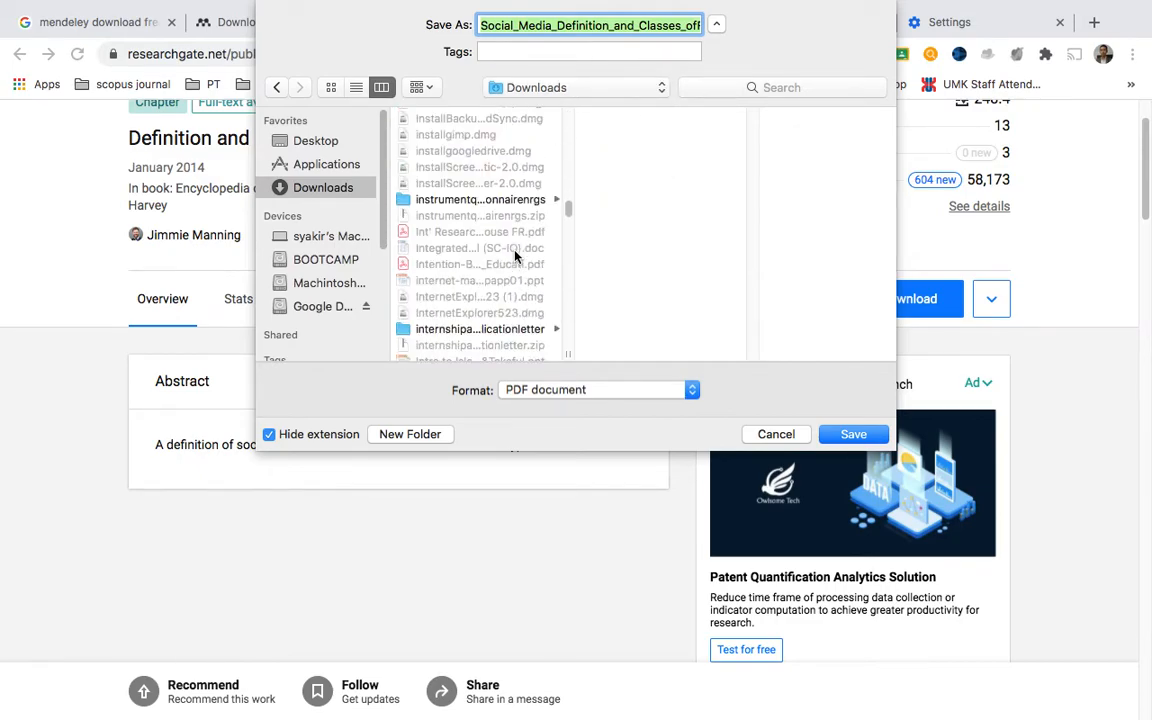
scroll(468, 268, down, 5)
scroll(467, 268, down, 5)
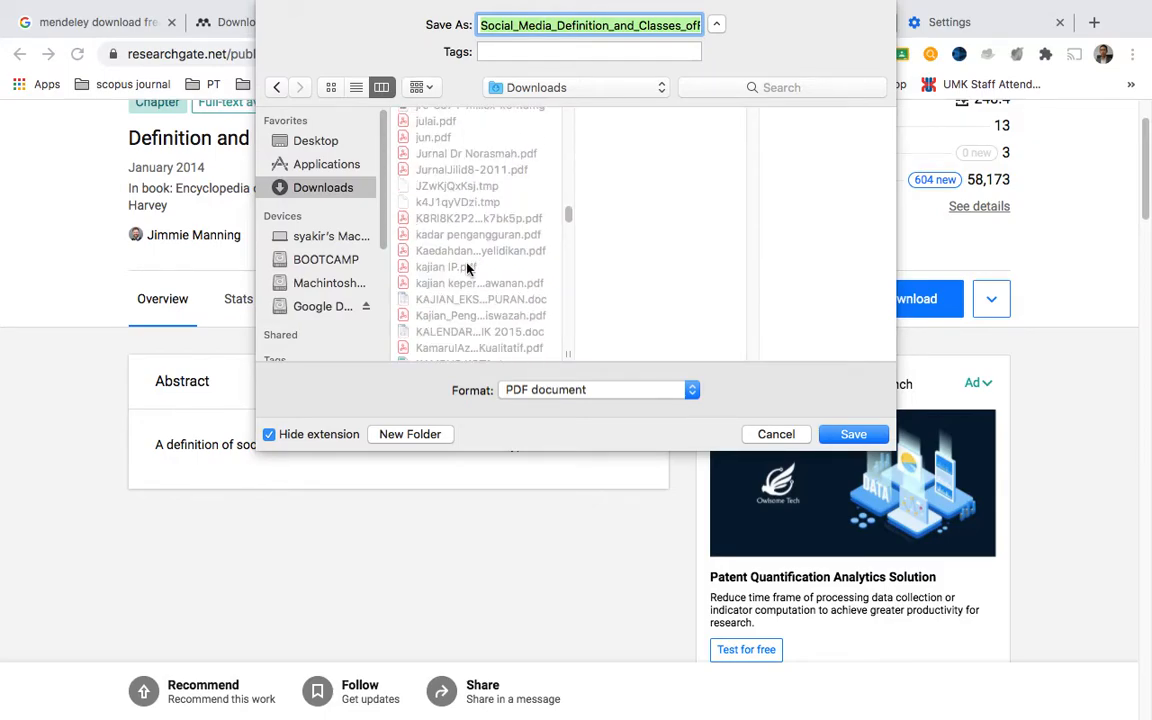
scroll(467, 268, down, 5)
scroll(467, 268, down, 8)
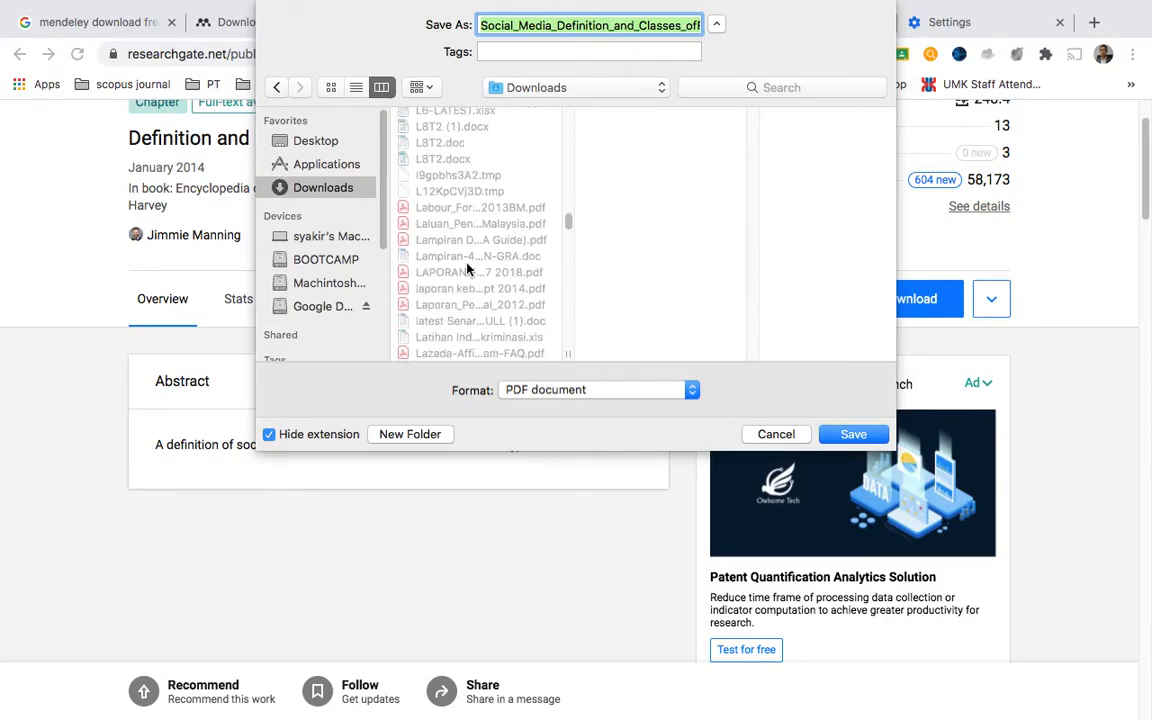
scroll(467, 268, down, 5)
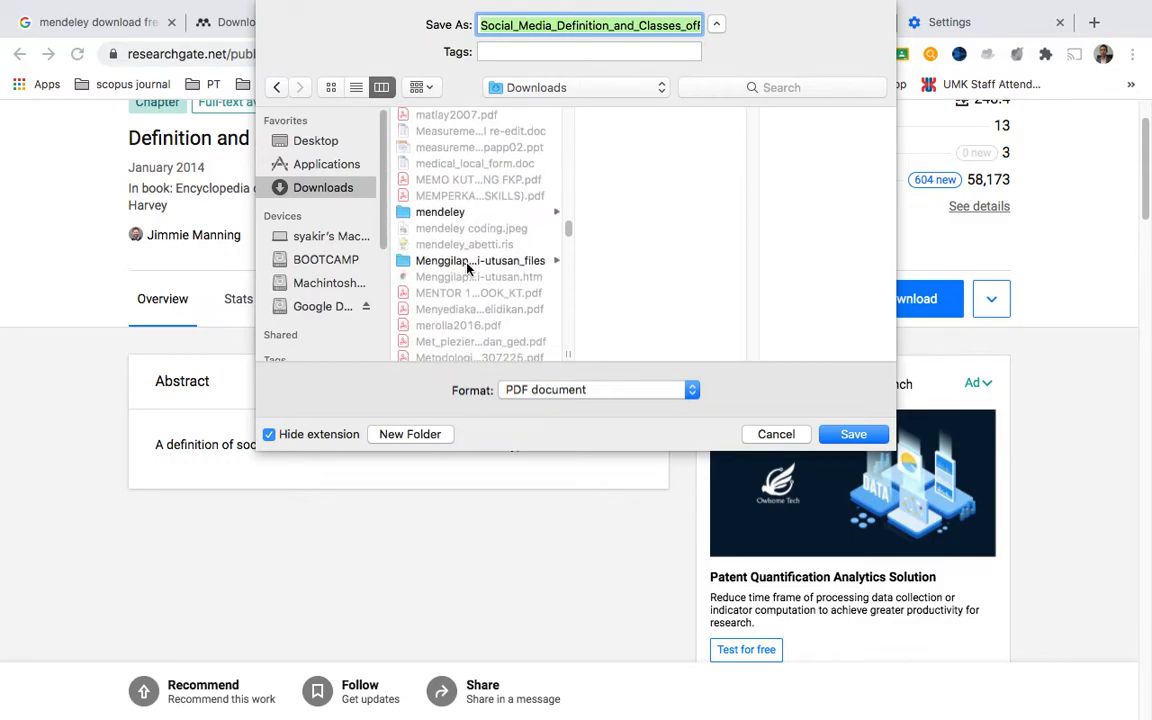
click(454, 213)
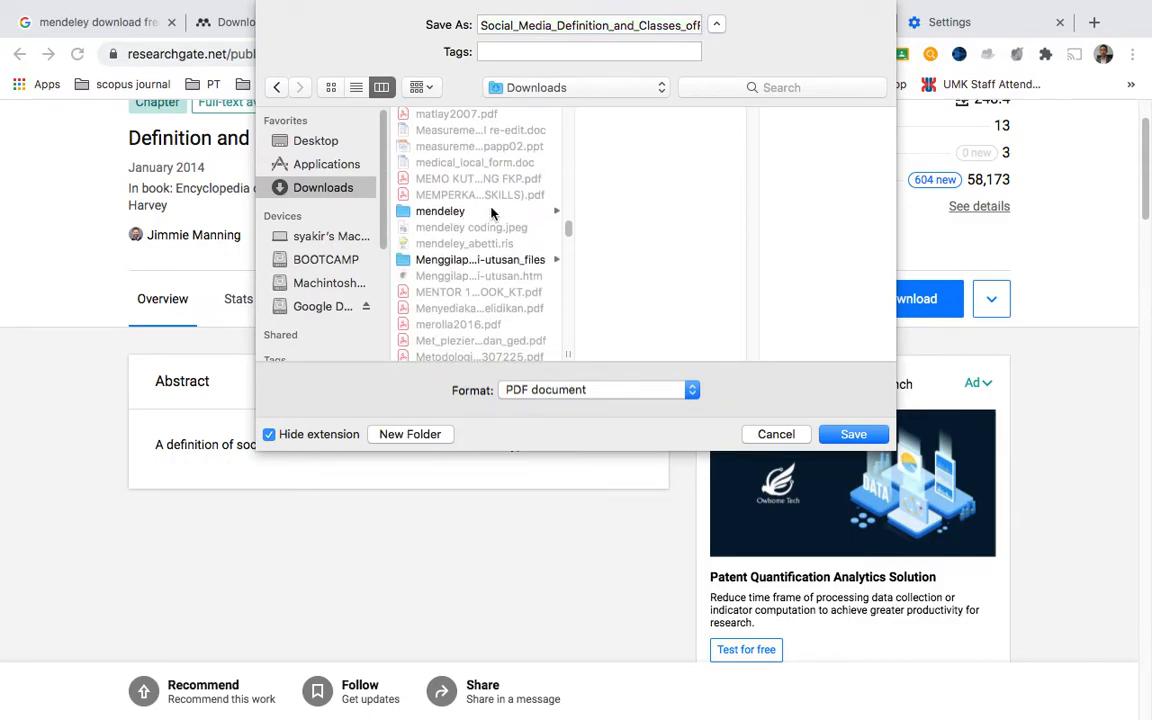
click(491, 213)
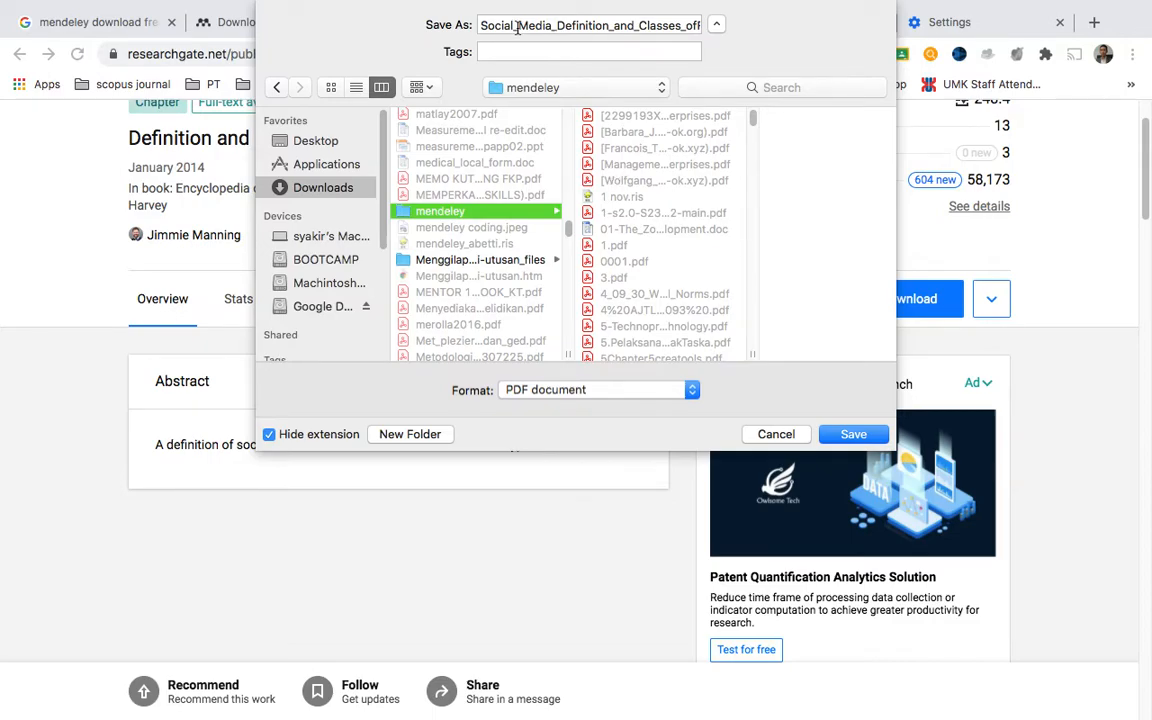
Step: Name the PDF "Social Media Definition and Classes" and save it
click(517, 28)
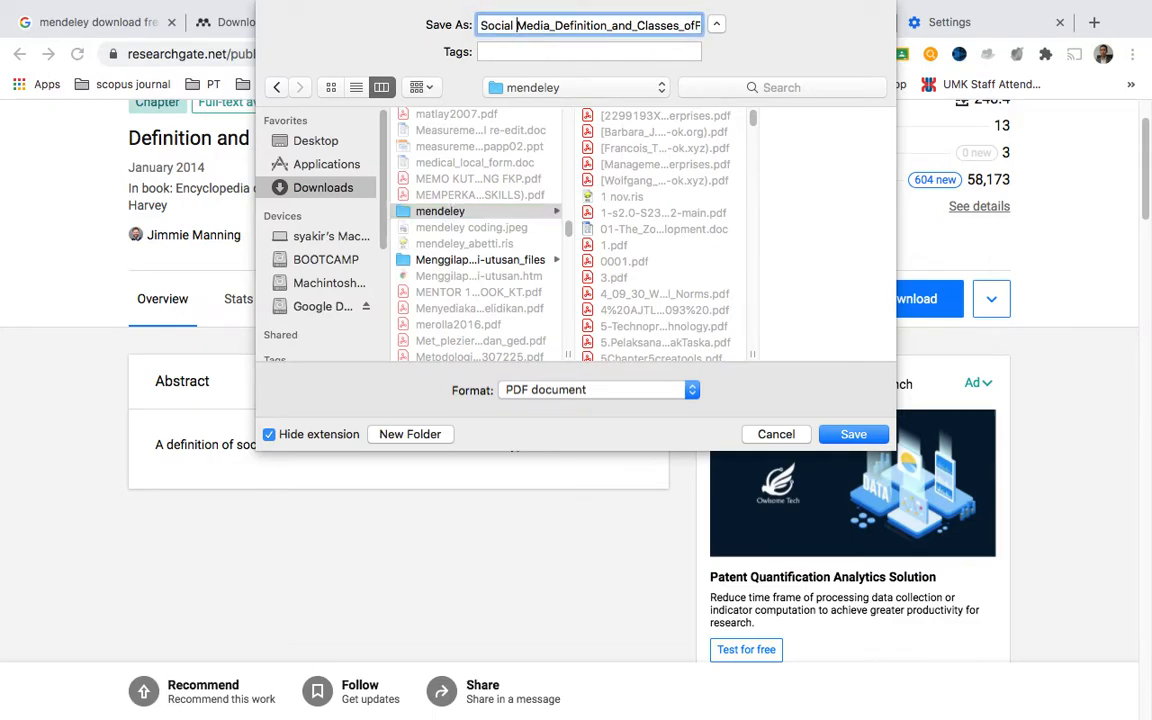
key(BackSpace)
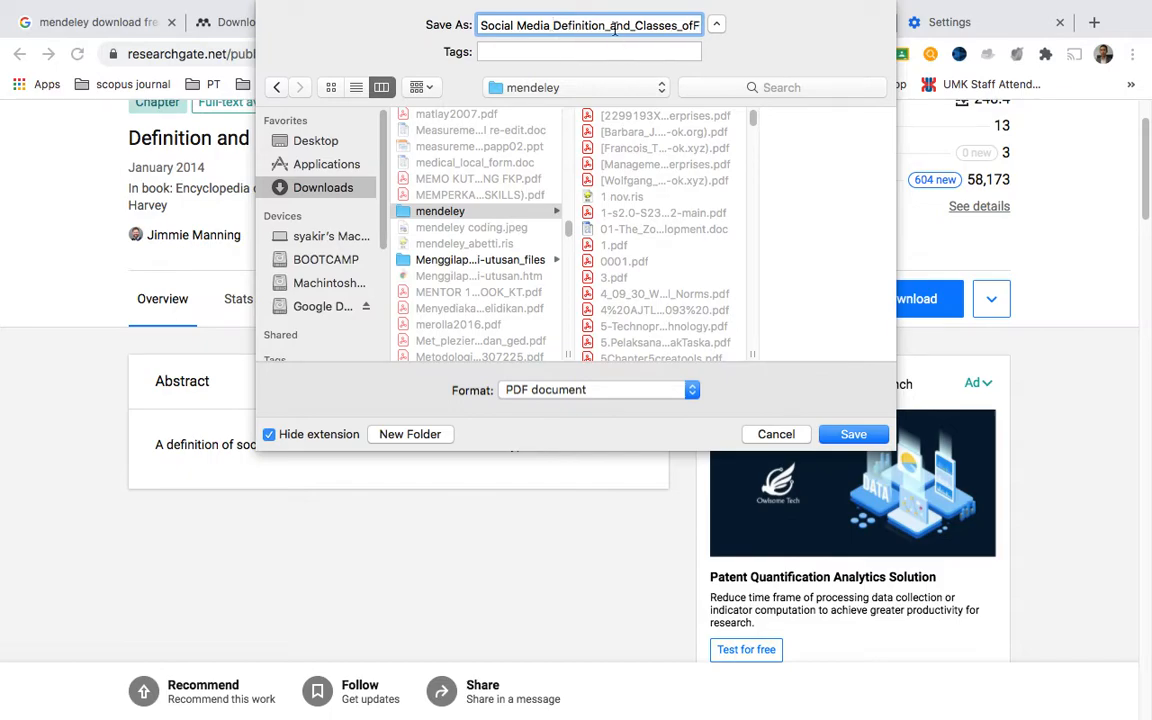
click(612, 28)
key(BackSpace)
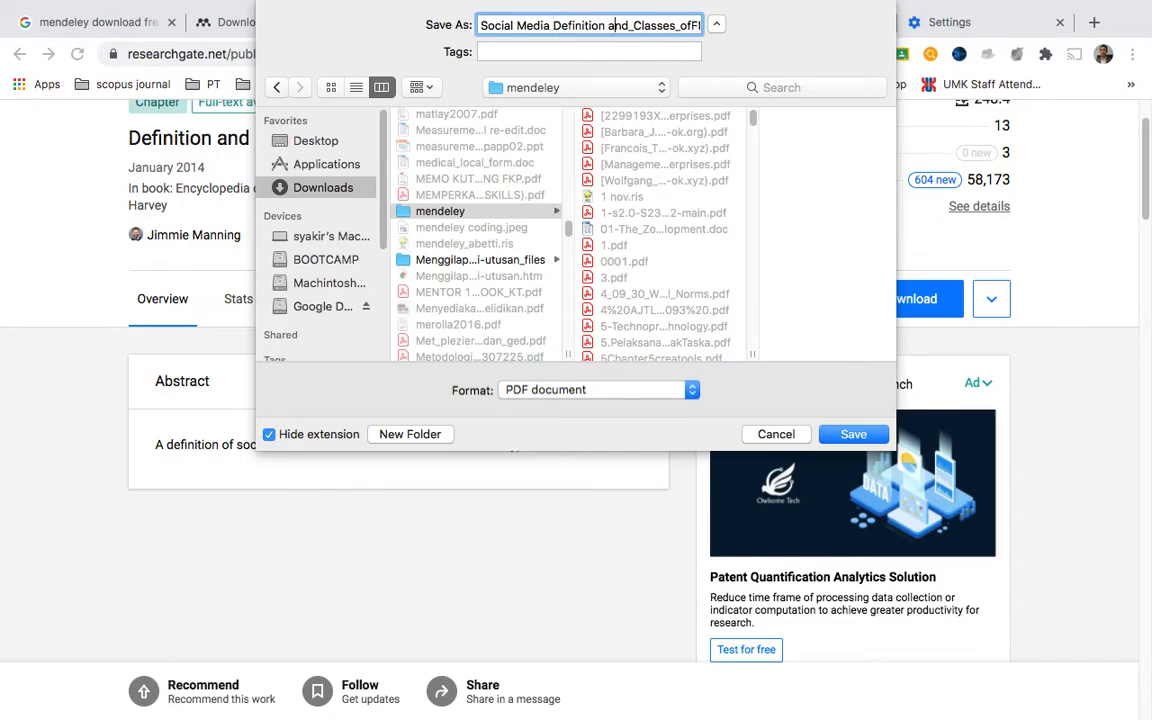
key(BackSpace)
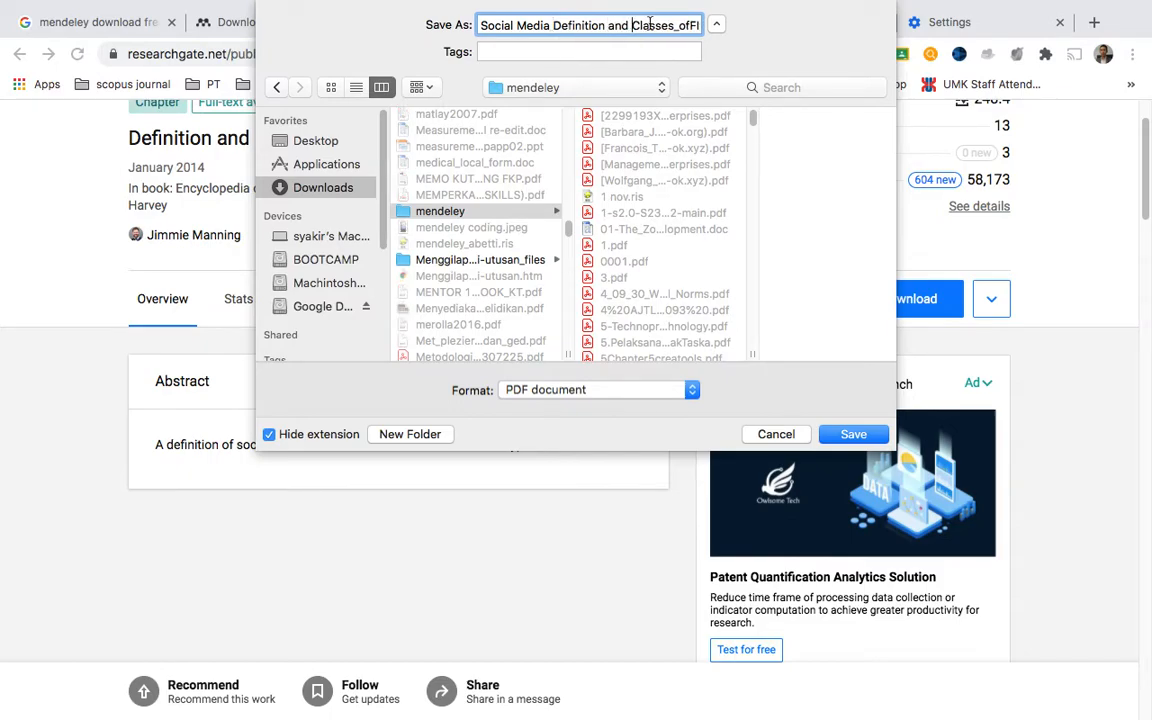
key(Right)
key(Right)
key(Right)
key(Right)
key(Right)
key(Right)
key(Right)
key(Right)
key(Right)
key(Right)
key(Right)
key(Right)
key(Right)
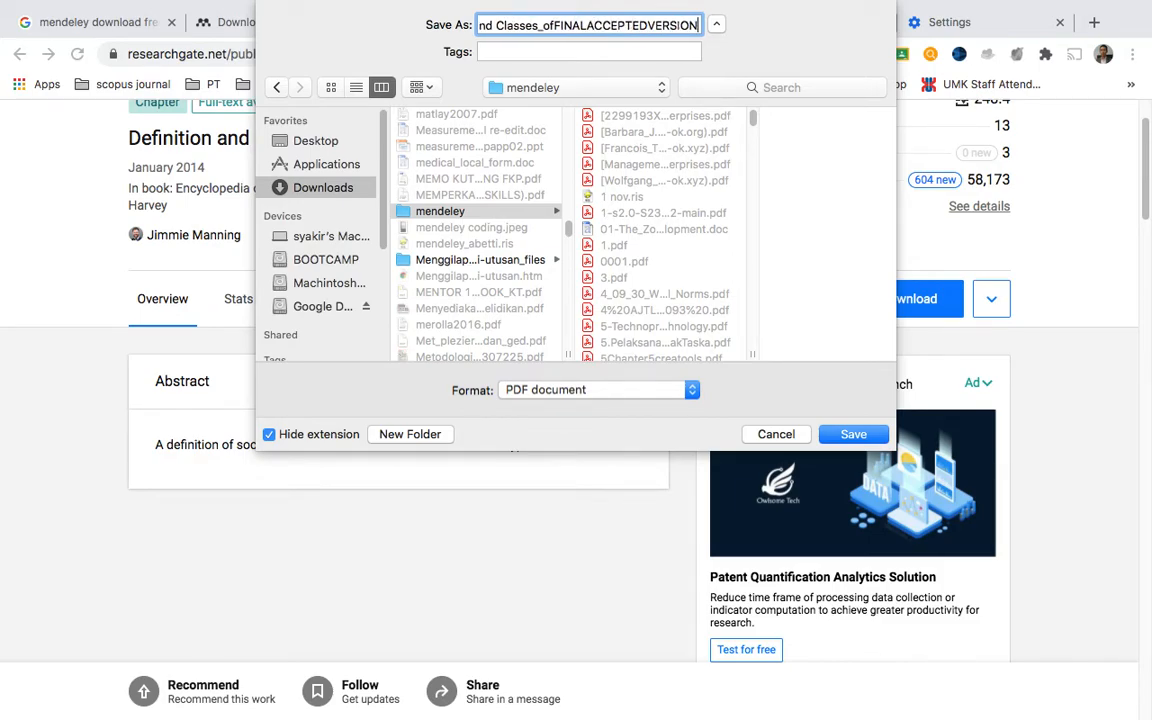
key(BackSpace)
key(BackSpace)
key(BackSpace)
key(BackSpace)
key(BackSpace)
key(BackSpace)
key(BackSpace)
key(BackSpace)
key(BackSpace)
key(BackSpace)
key(BackSpace)
key(BackSpace)
key(BackSpace)
key(BackSpace)
key(BackSpace)
key(BackSpace)
key(BackSpace)
key(BackSpace)
key(BackSpace)
key(BackSpace)
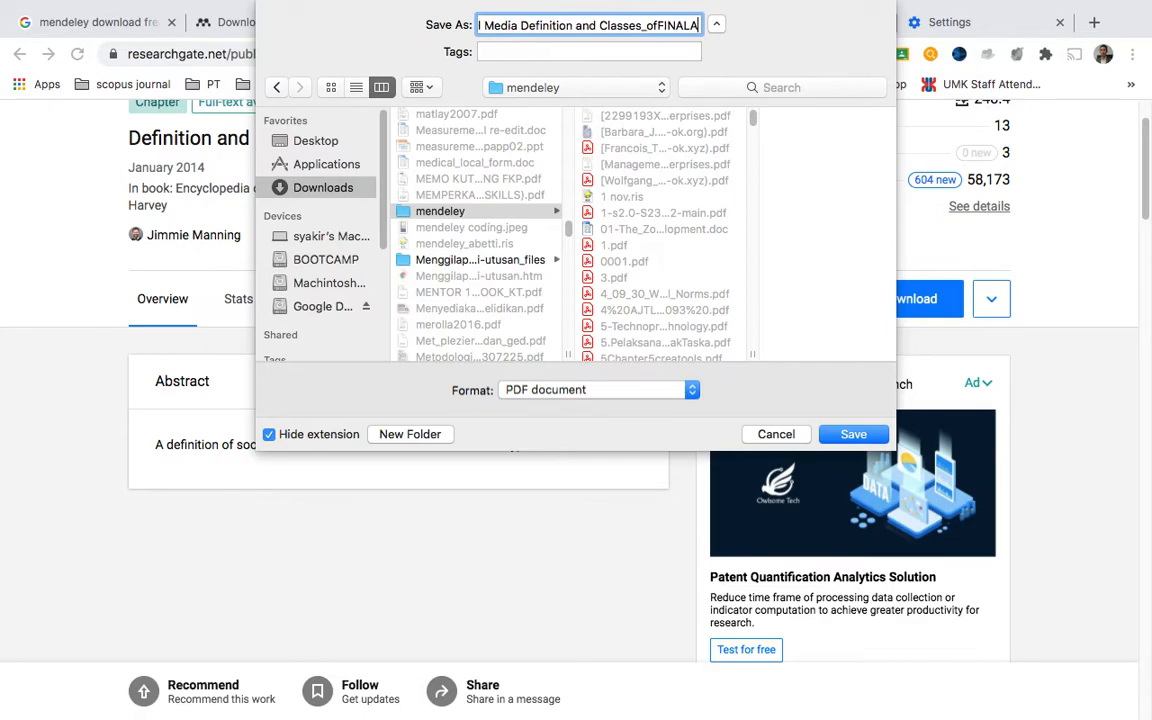
key(BackSpace)
key(BackSpace)
text(of)
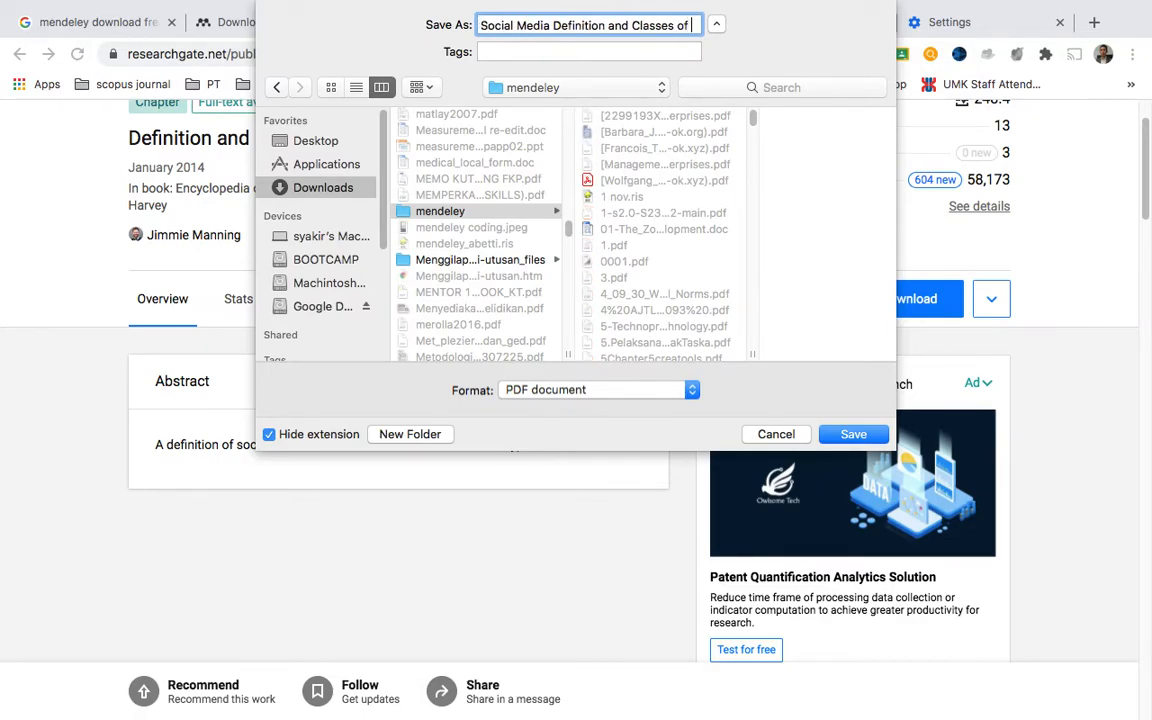
key(BackSpace)
key(BackSpace)
click(839, 440)
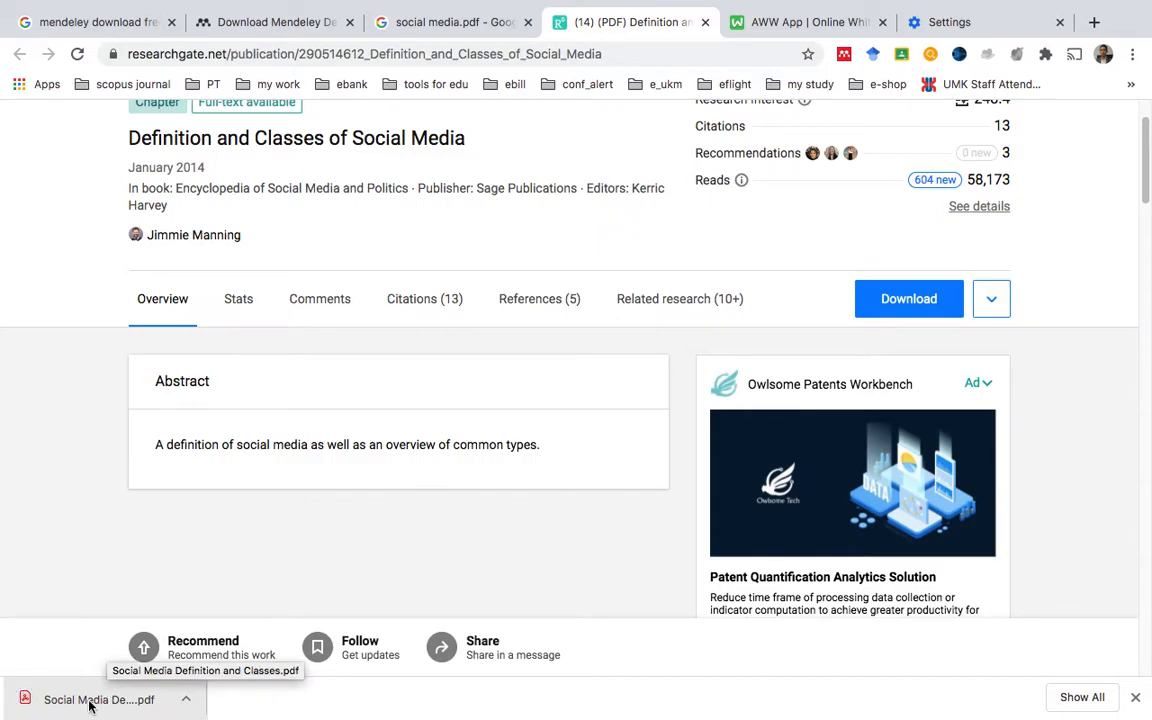
Step: Switch to Mendeley Desktop and dismiss the watched folders preferences without applying changes
key(ctrl+Up)
click(400, 420)
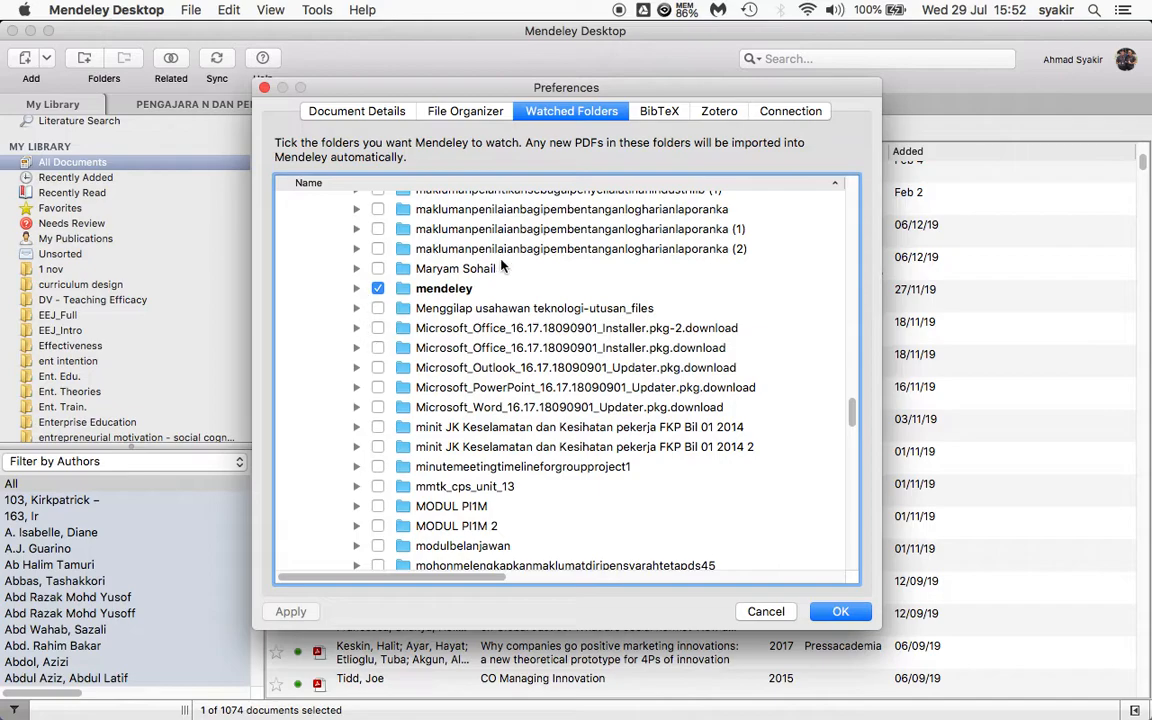
click(764, 611)
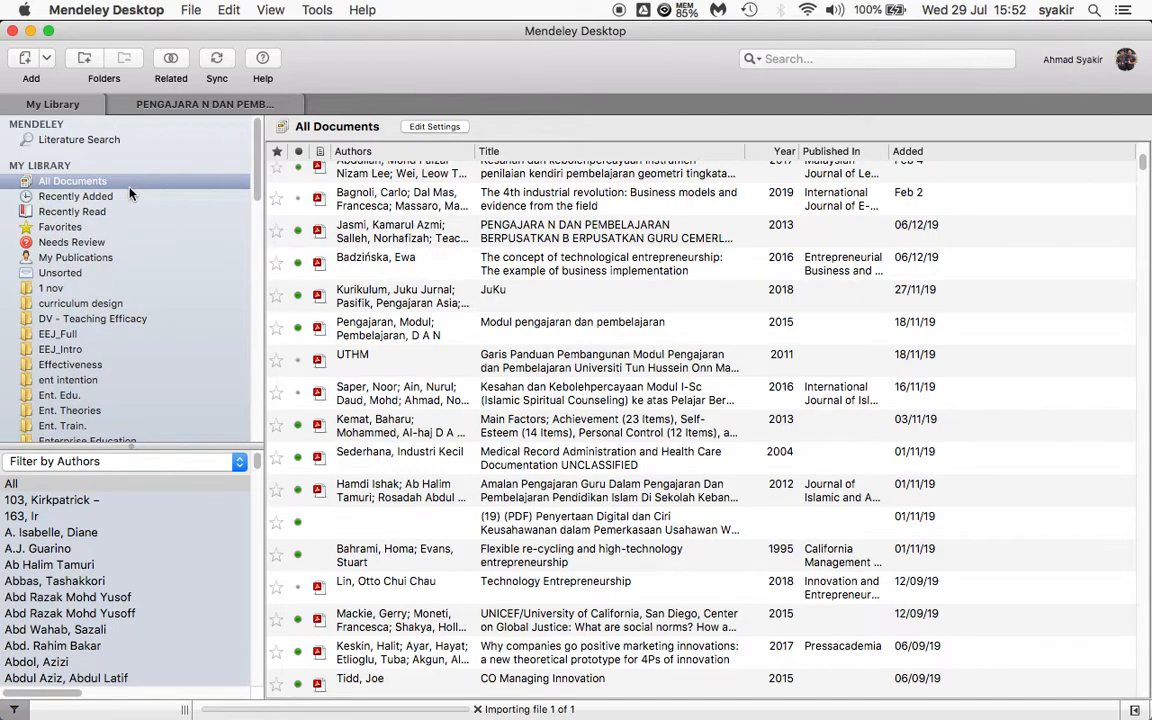
Step: Show the recently added documents, sync the library and open the PDF of "Social Media, Definition and Classes of"
click(126, 195)
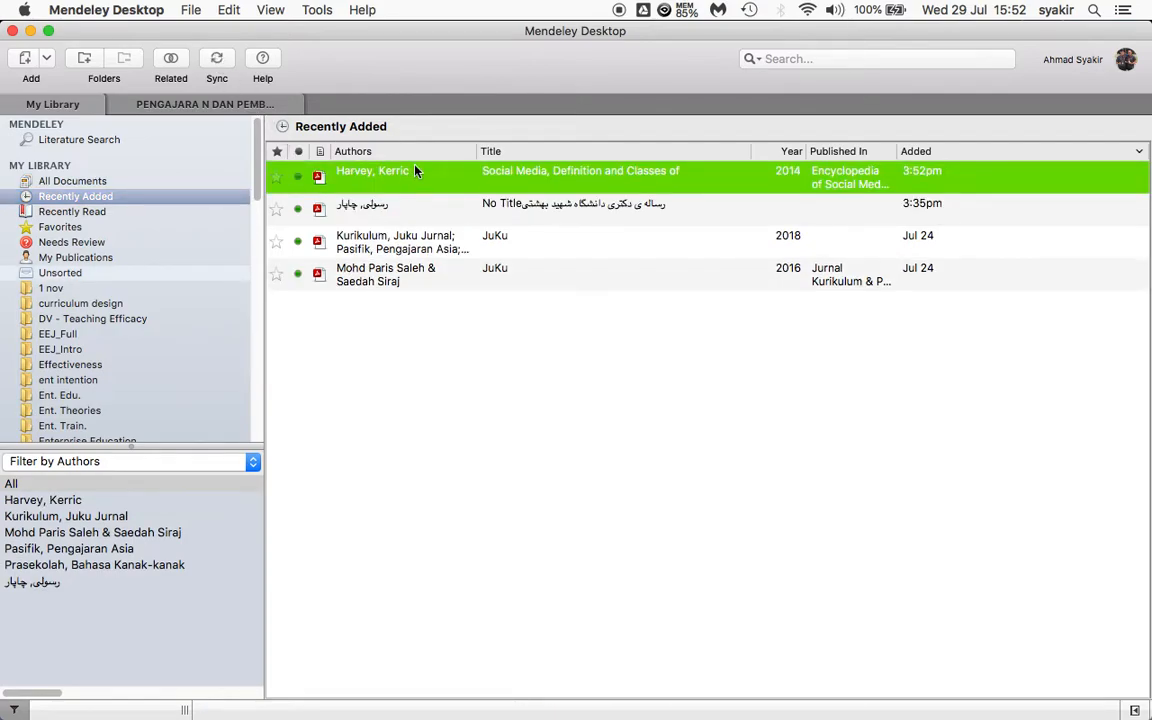
click(219, 63)
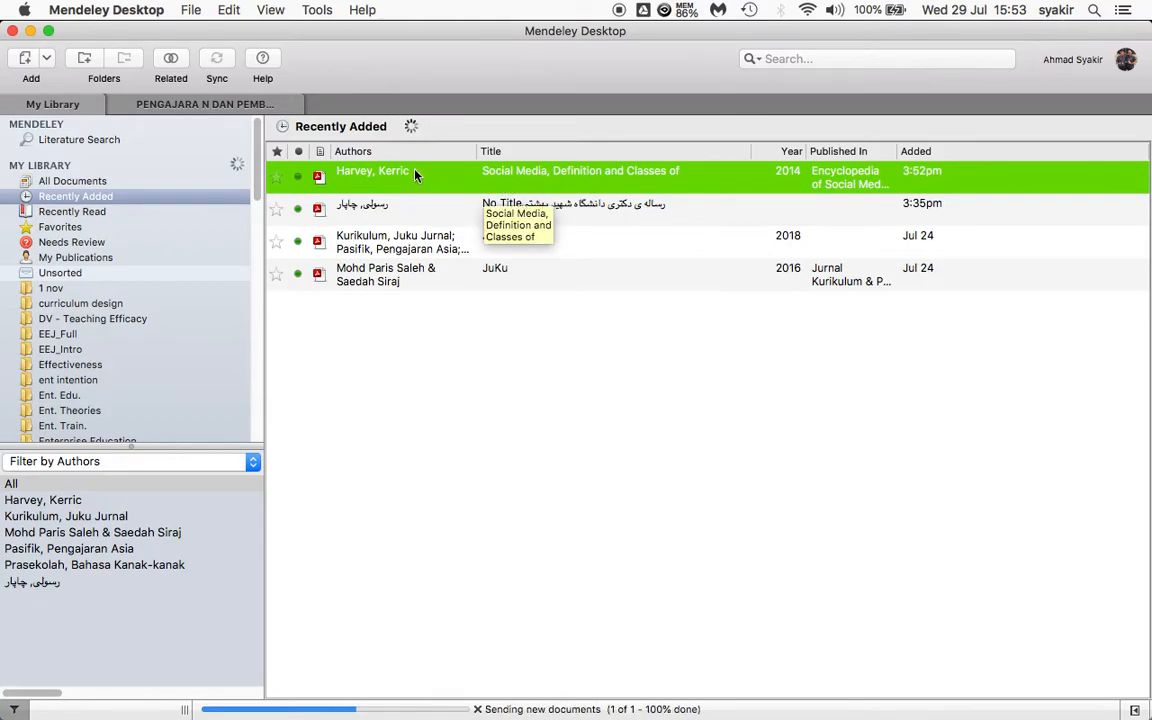
click(320, 179)
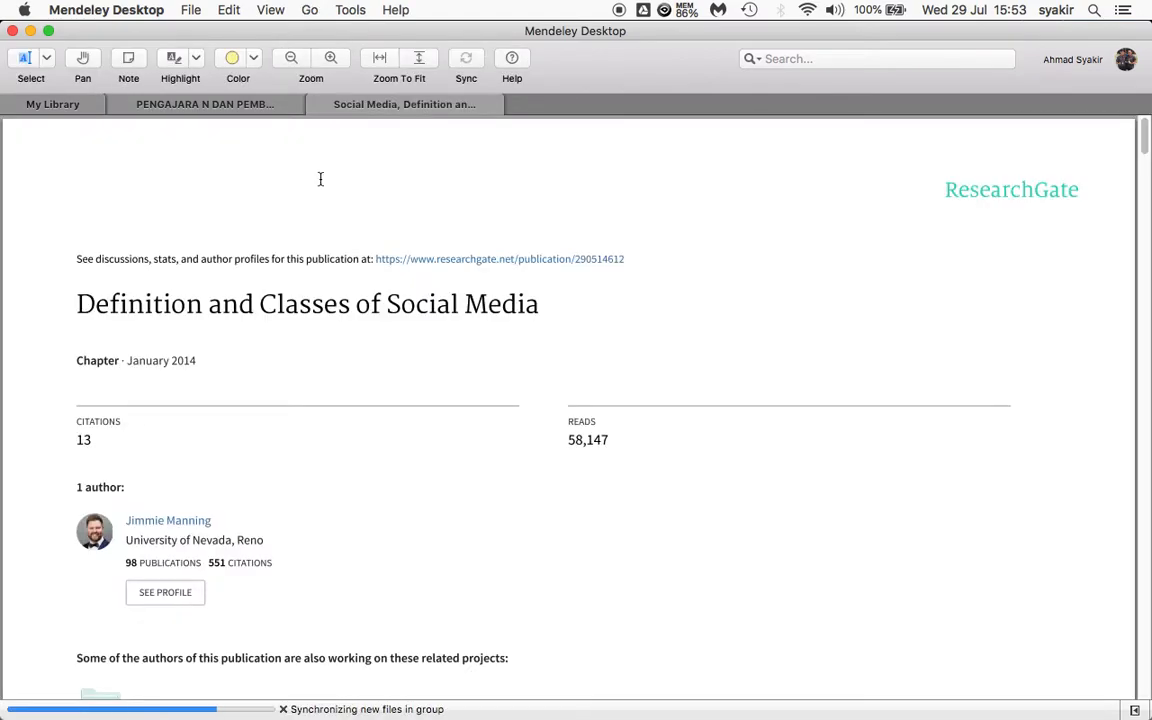
Step: Skim the opened PDF, switch to Google Chrome and review the Mendeley topic outline on the AWW board
scroll(638, 339, down, 10)
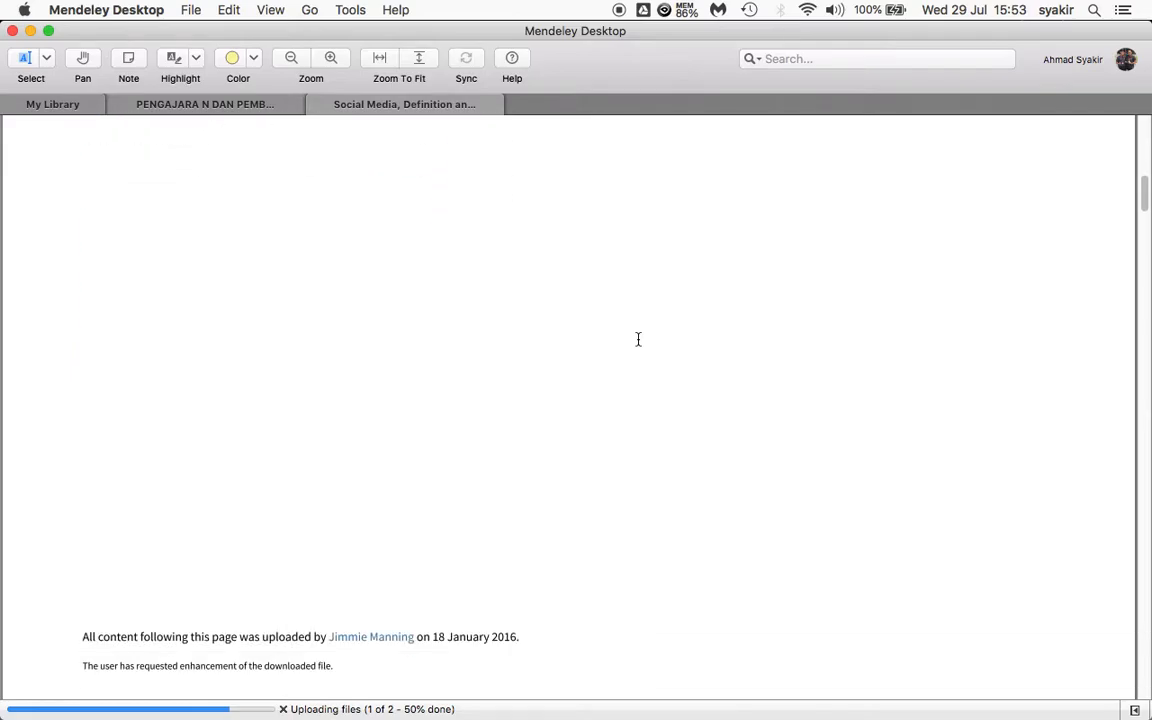
scroll(638, 339, down, 10)
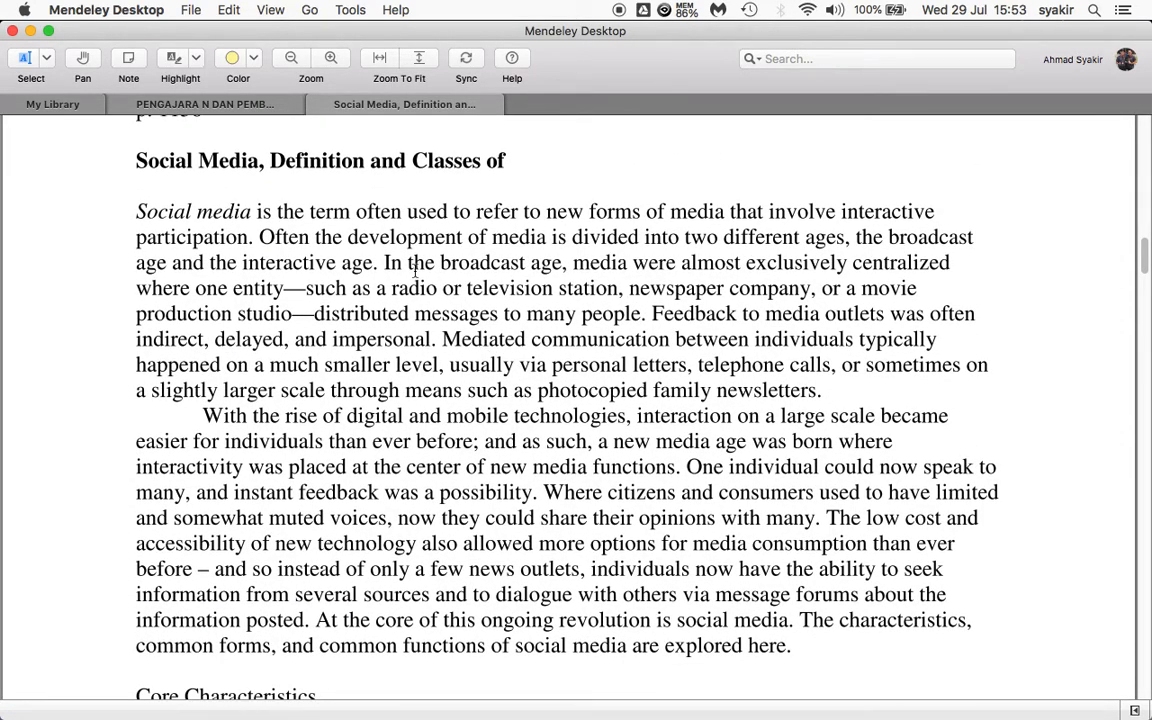
key(ctrl+Up)
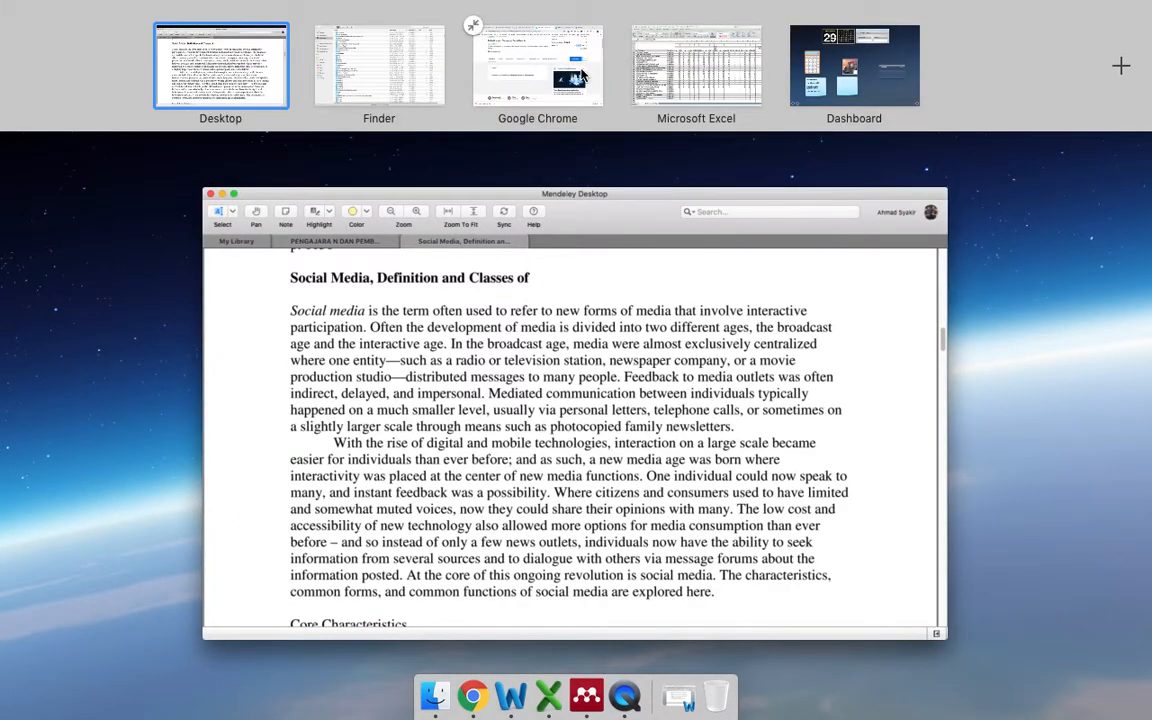
click(483, 52)
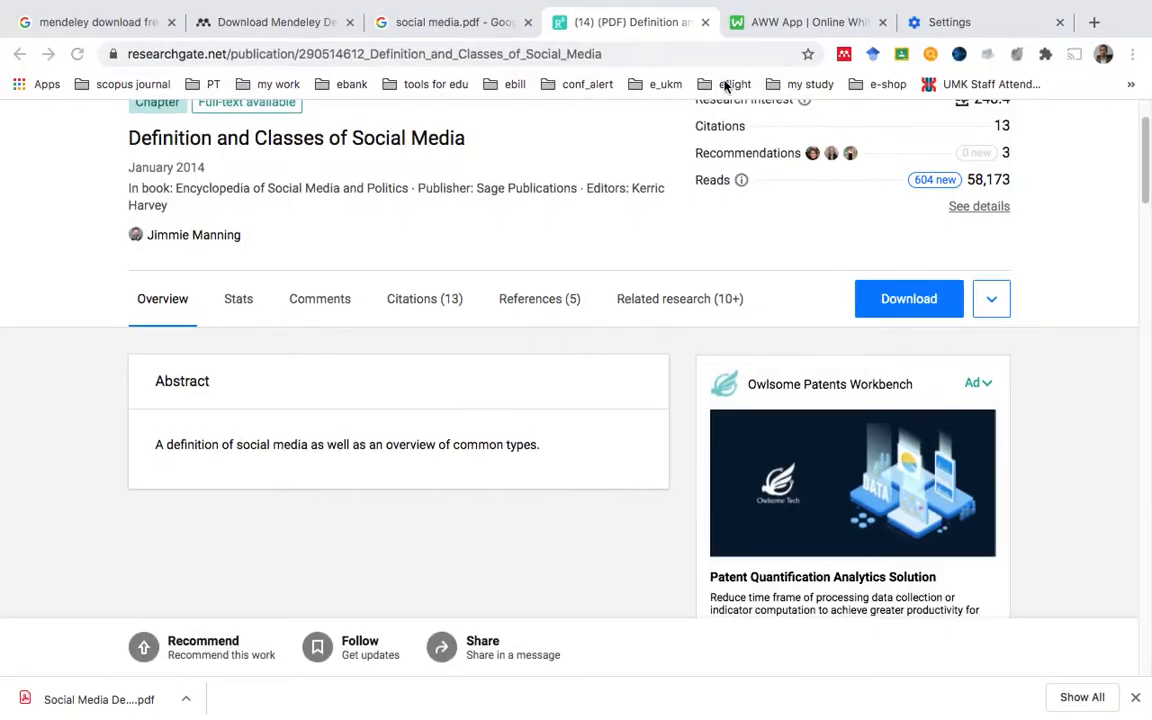
click(792, 24)
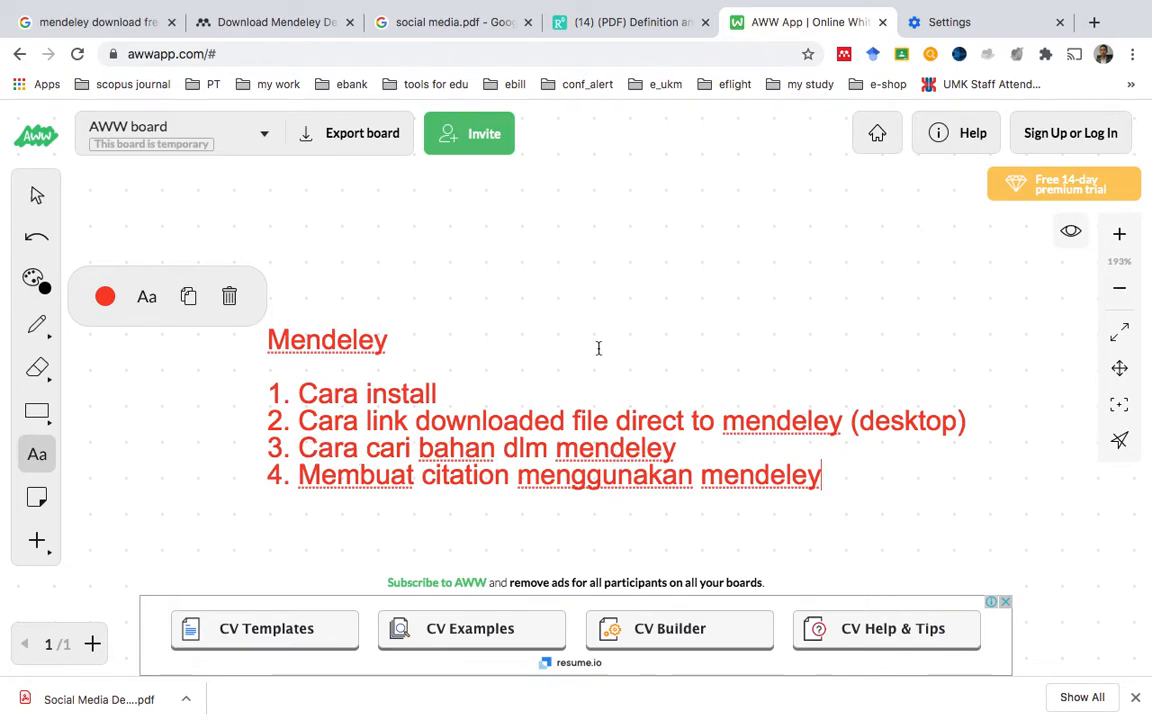
Step: Return to My Library in Mendeley Desktop and run a Literature Search for "social media"
key(ctrl+Up)
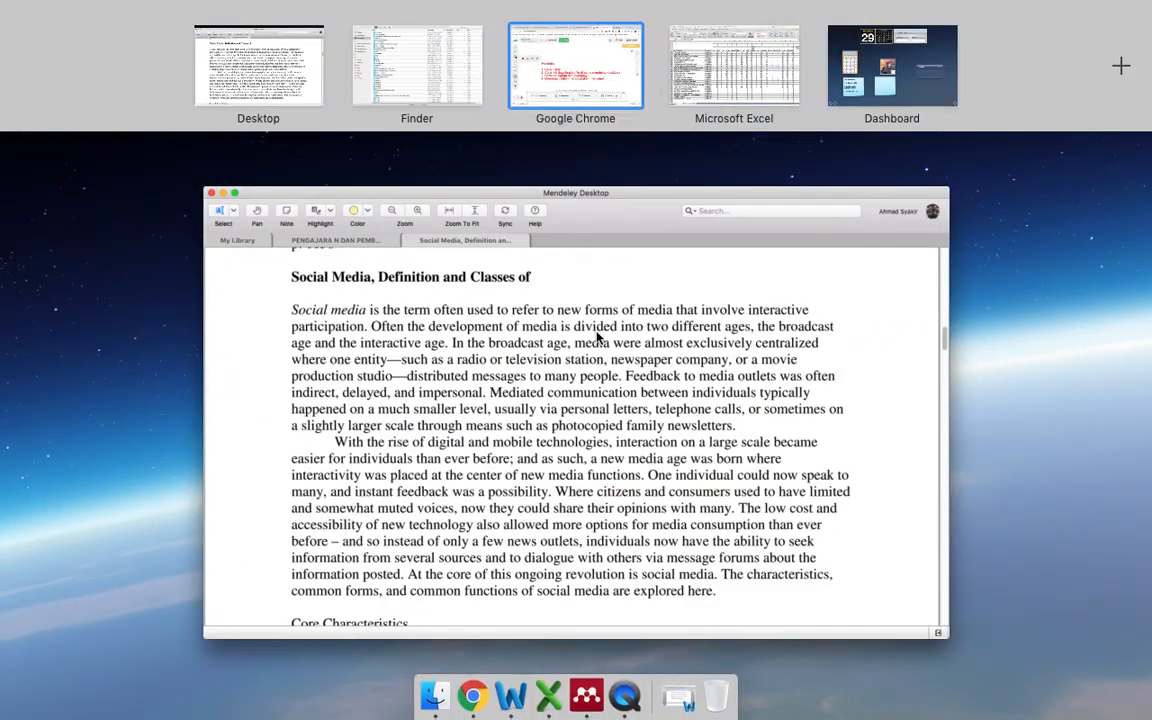
click(590, 395)
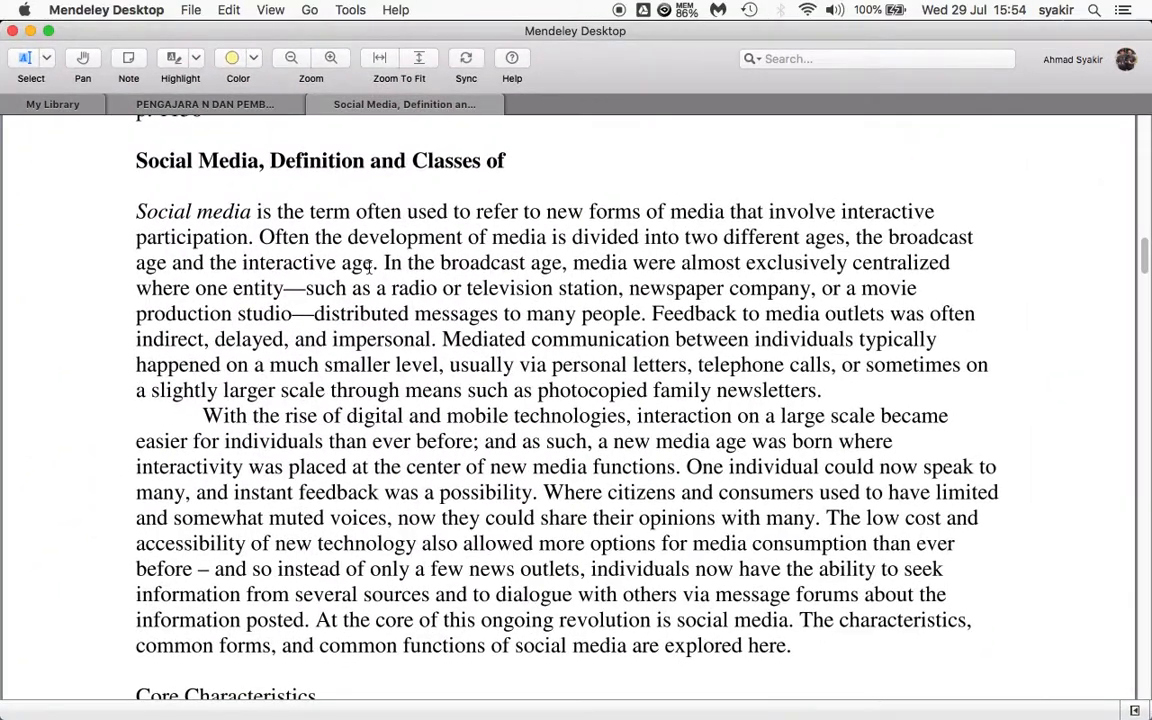
click(50, 104)
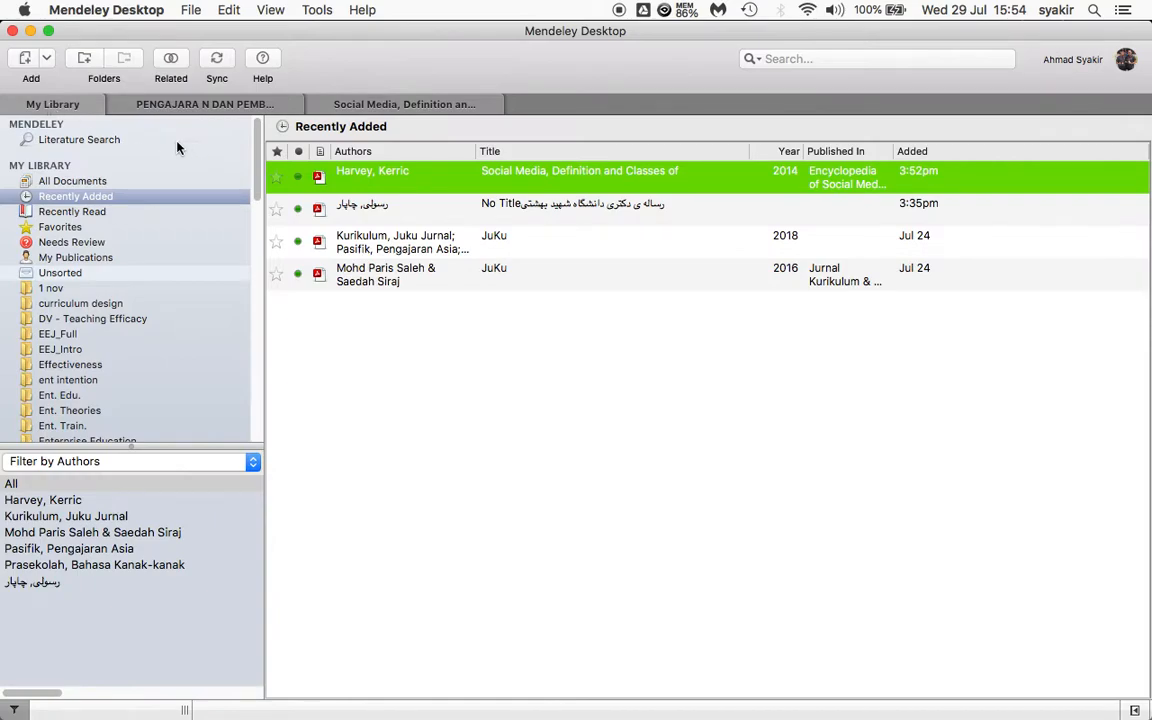
click(79, 140)
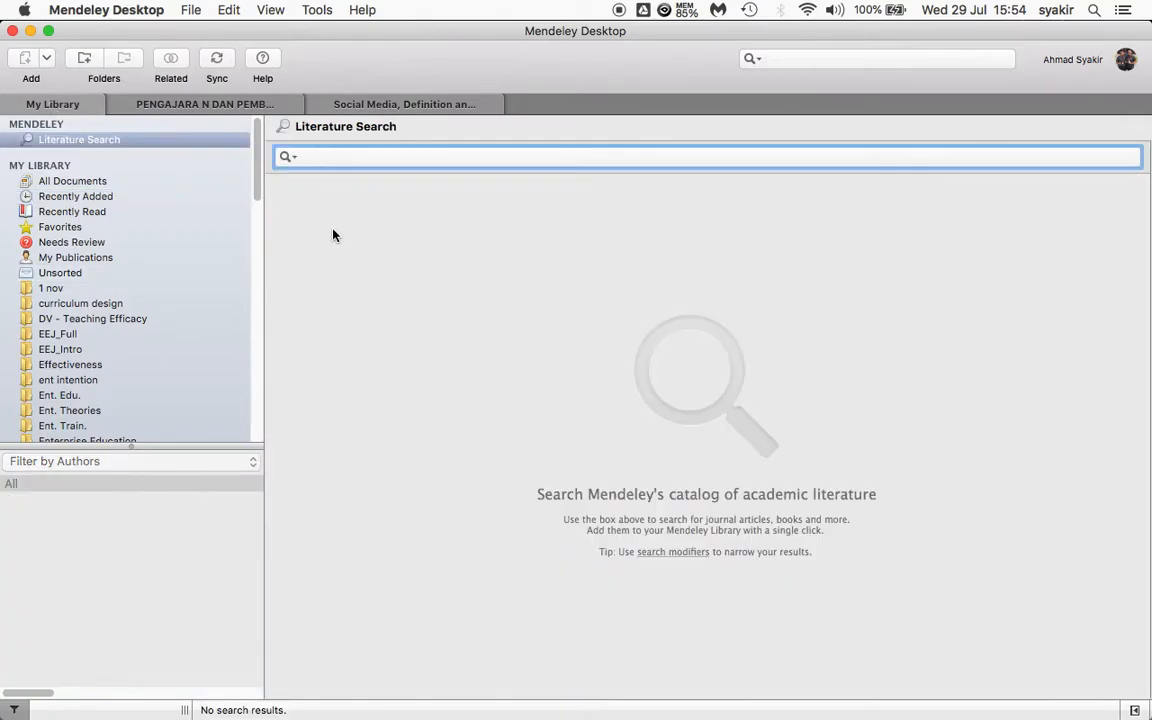
text(social media)
key(Return)
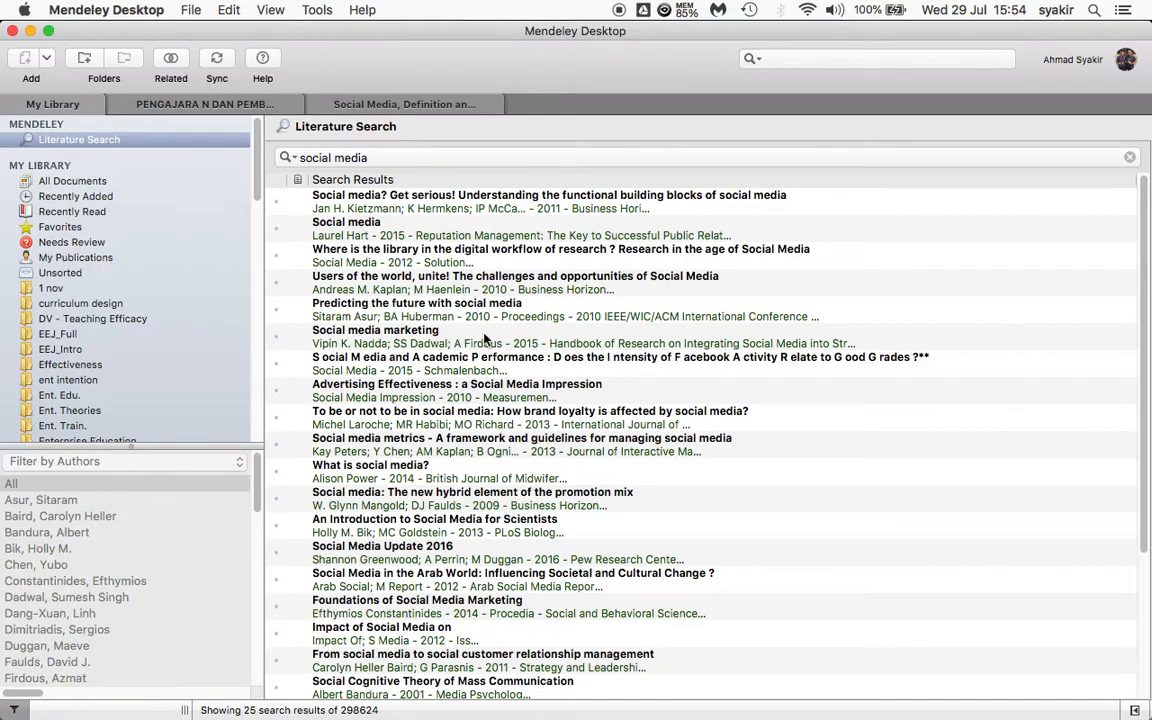
Step: Examine the abstract and catalog IDs of the 2015 "Social media" book section and browse the results below it
click(347, 231)
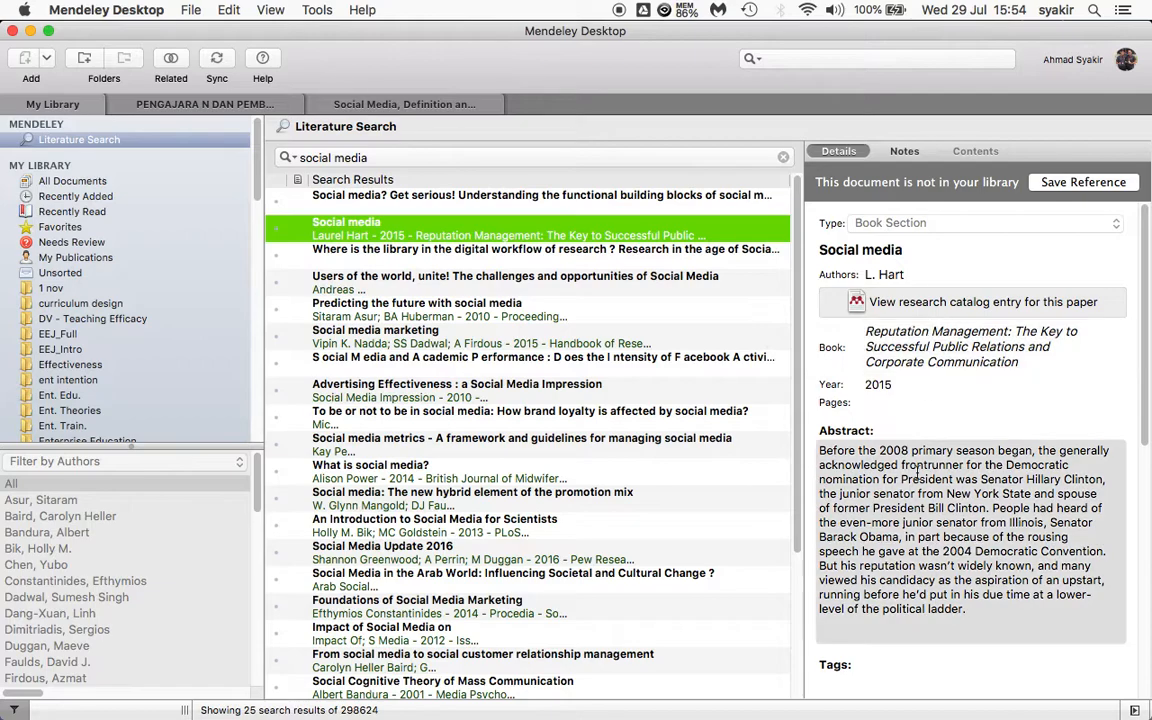
scroll(917, 472, down, 10)
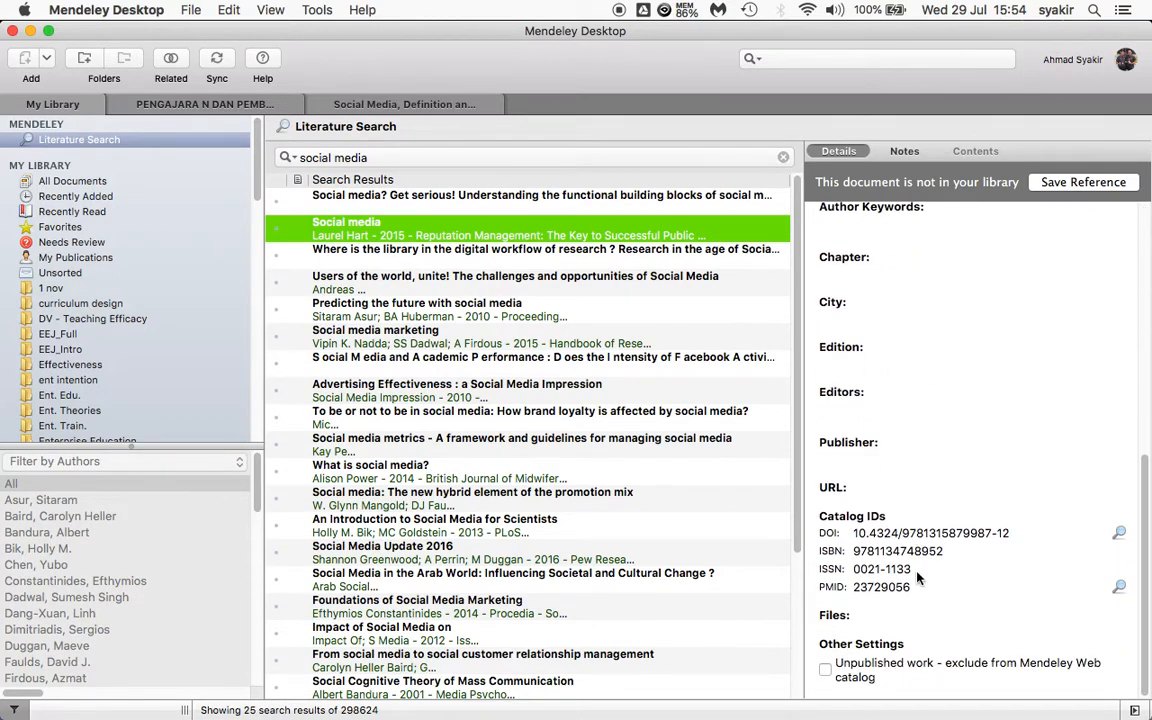
scroll(917, 489, up, 10)
scroll(917, 577, up, 2)
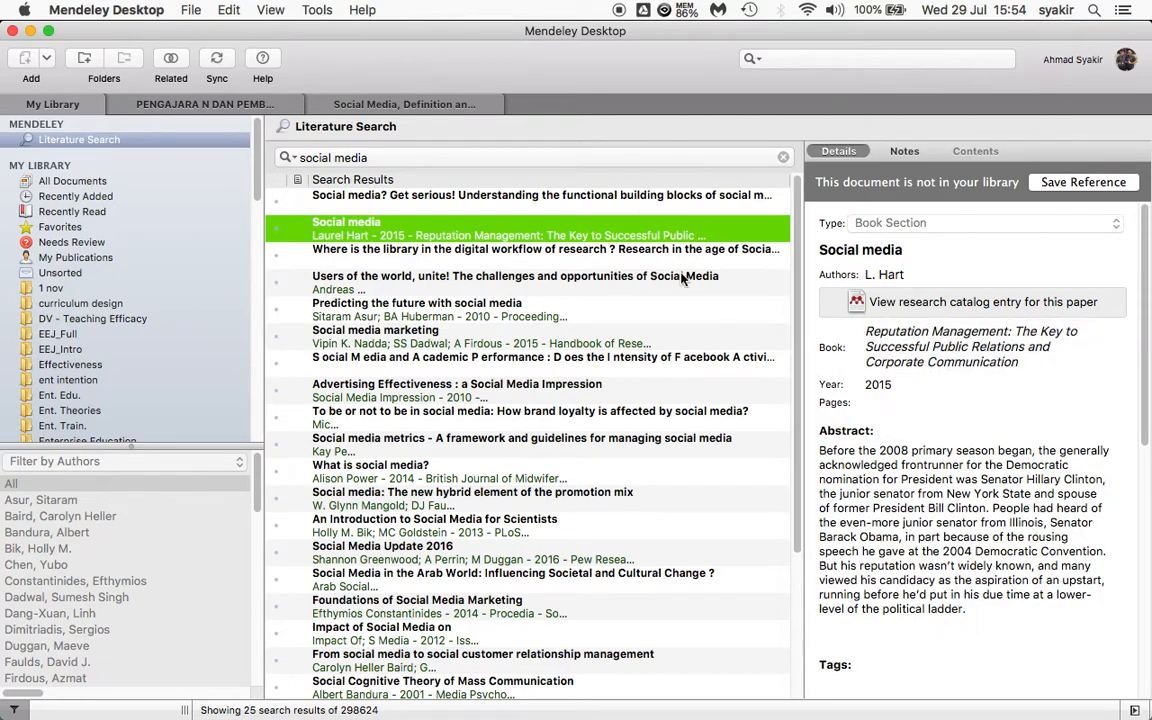
scroll(948, 473, down, 10)
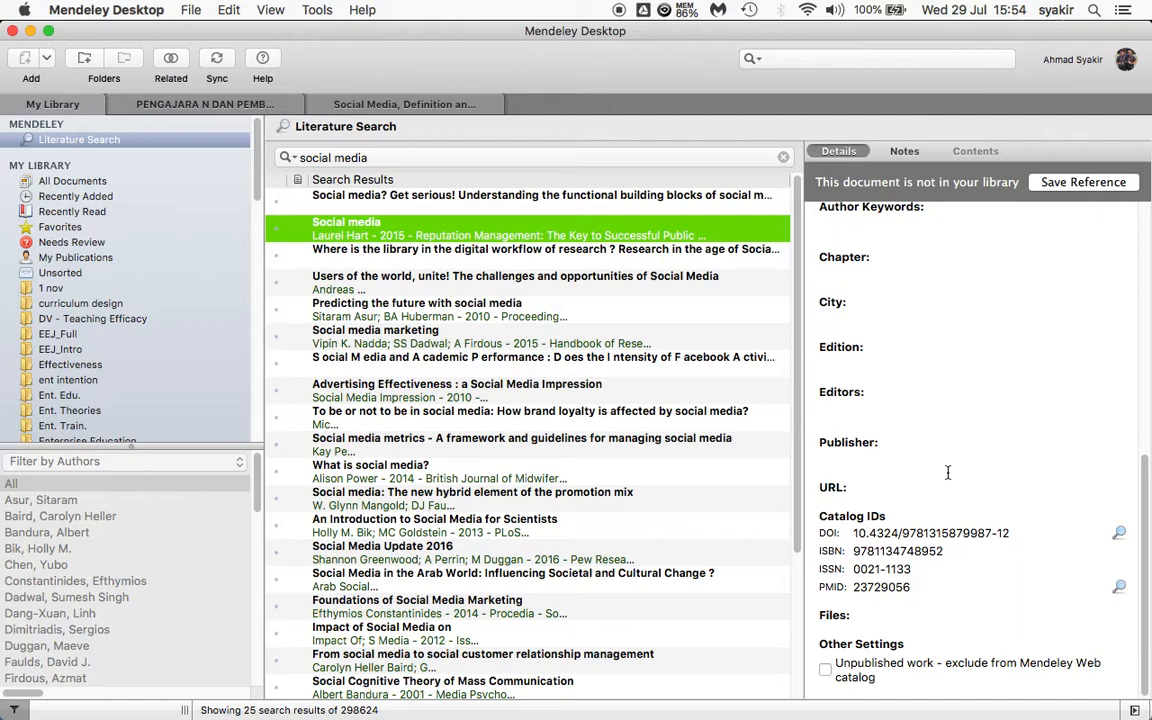
scroll(948, 473, up, 5)
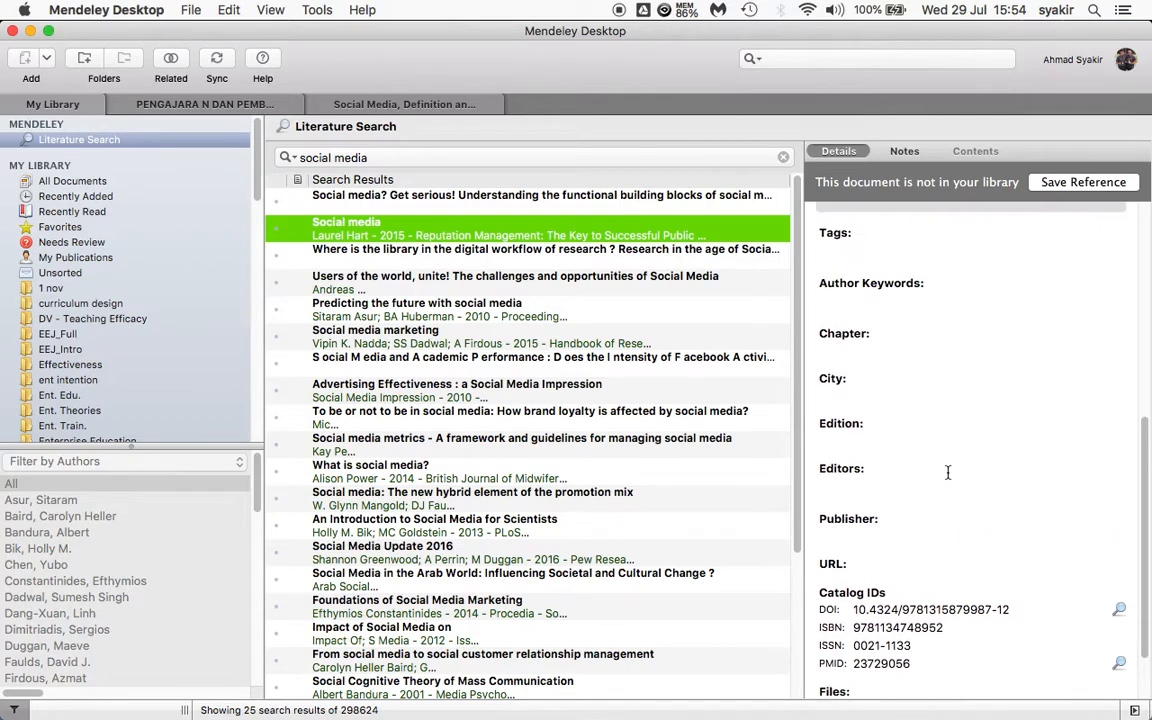
key(Down)
key(Down)
key(Down)
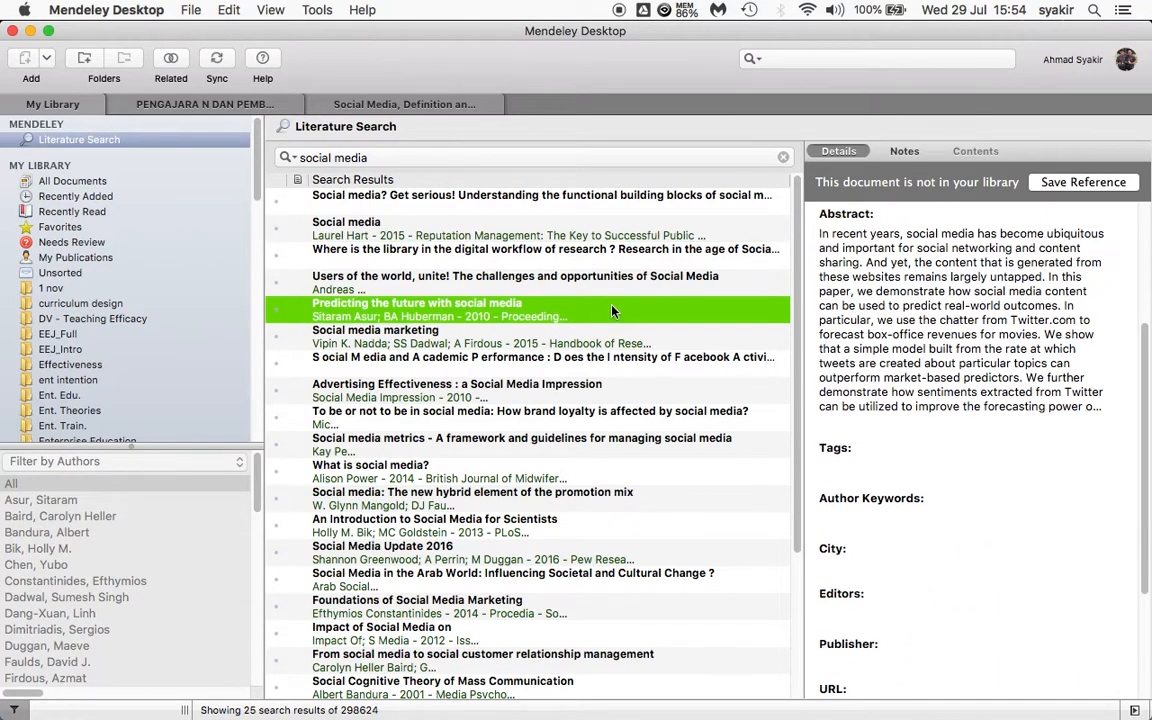
click(420, 228)
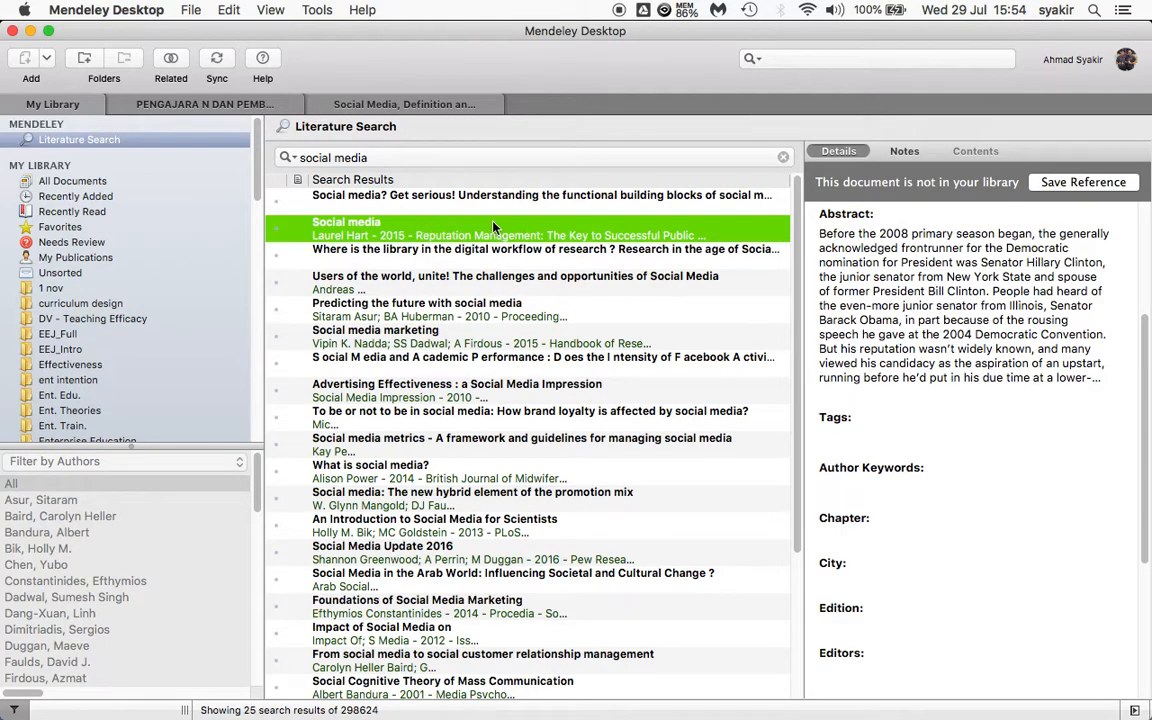
scroll(920, 480, down, 5)
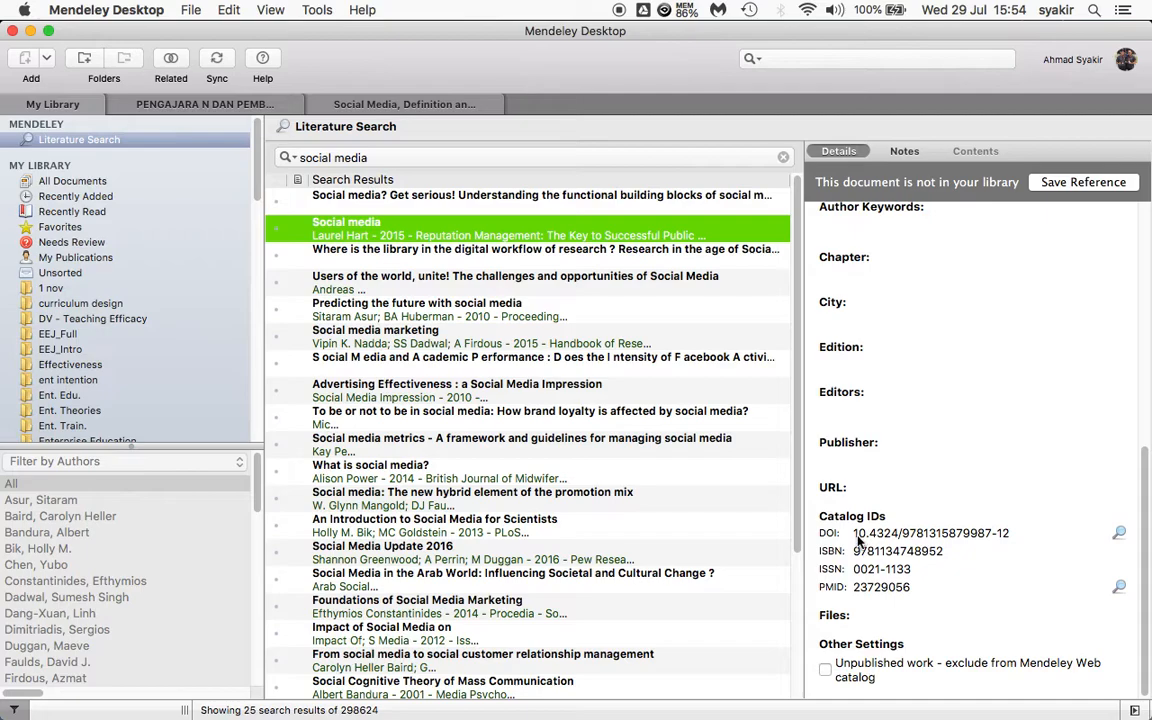
drag(1021, 533, 855, 534)
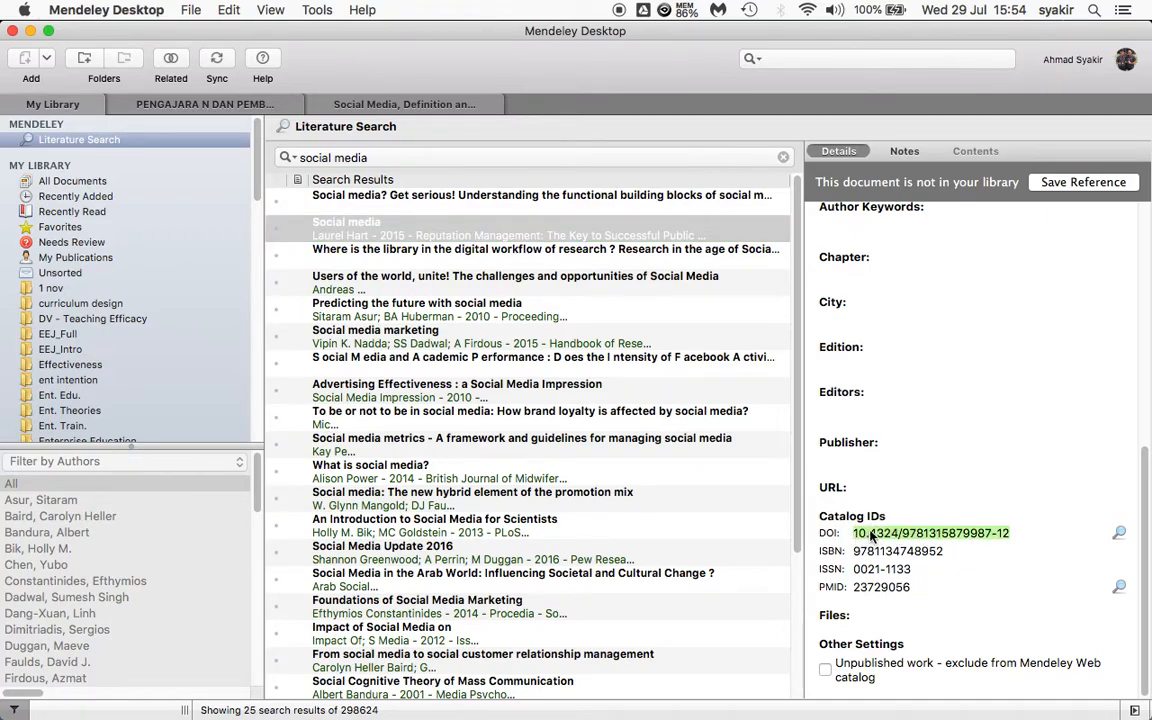
right_click(871, 537)
click(890, 544)
Step: Switch to Google Chrome, search for "sci hub" in a new tab and open sci-hub.tw
key(ctrl+Up)
click(519, 61)
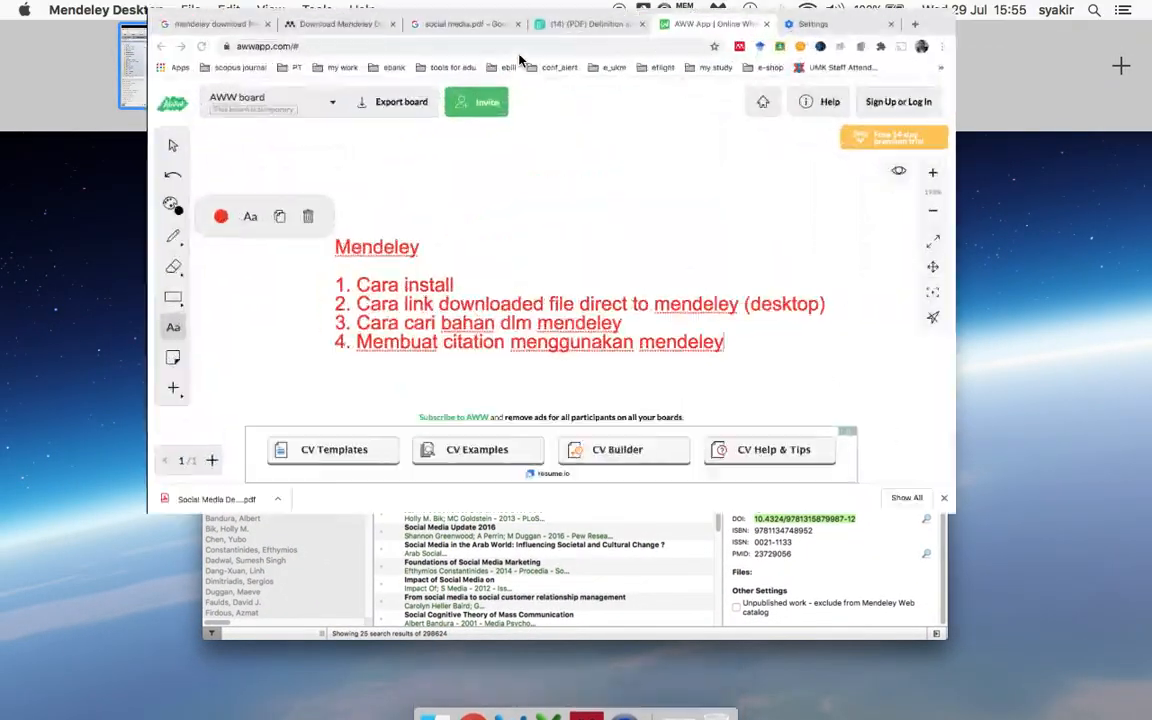
key(super+t)
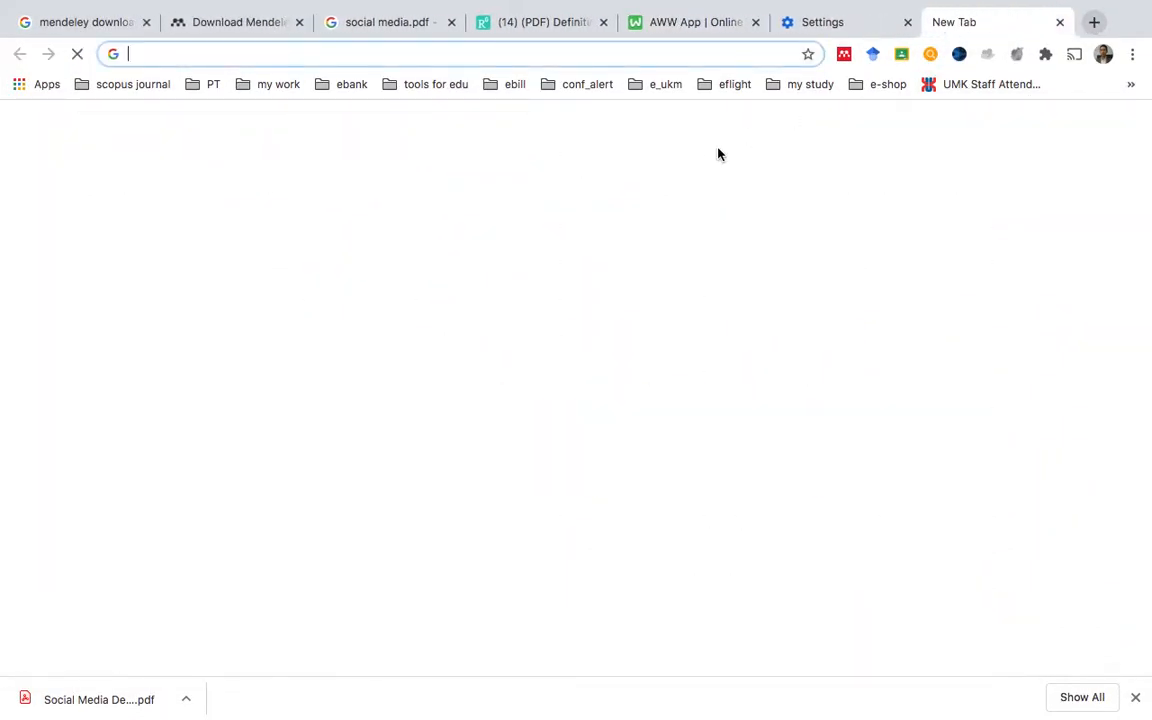
text(sc)
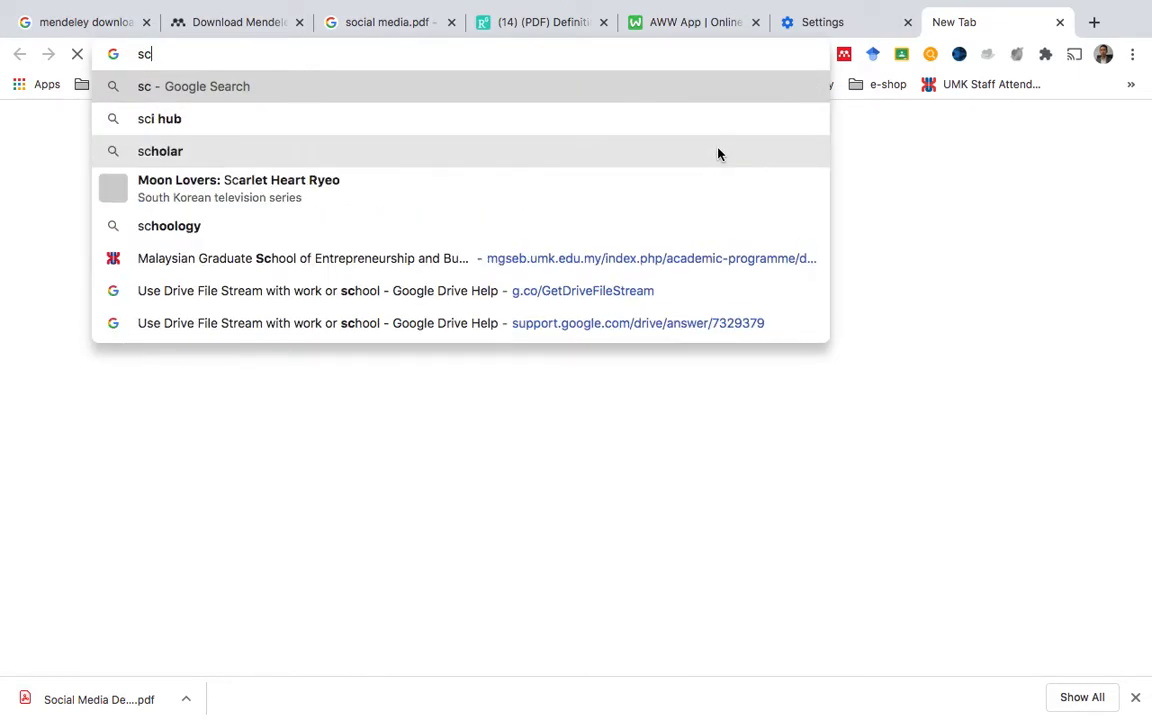
key(Down)
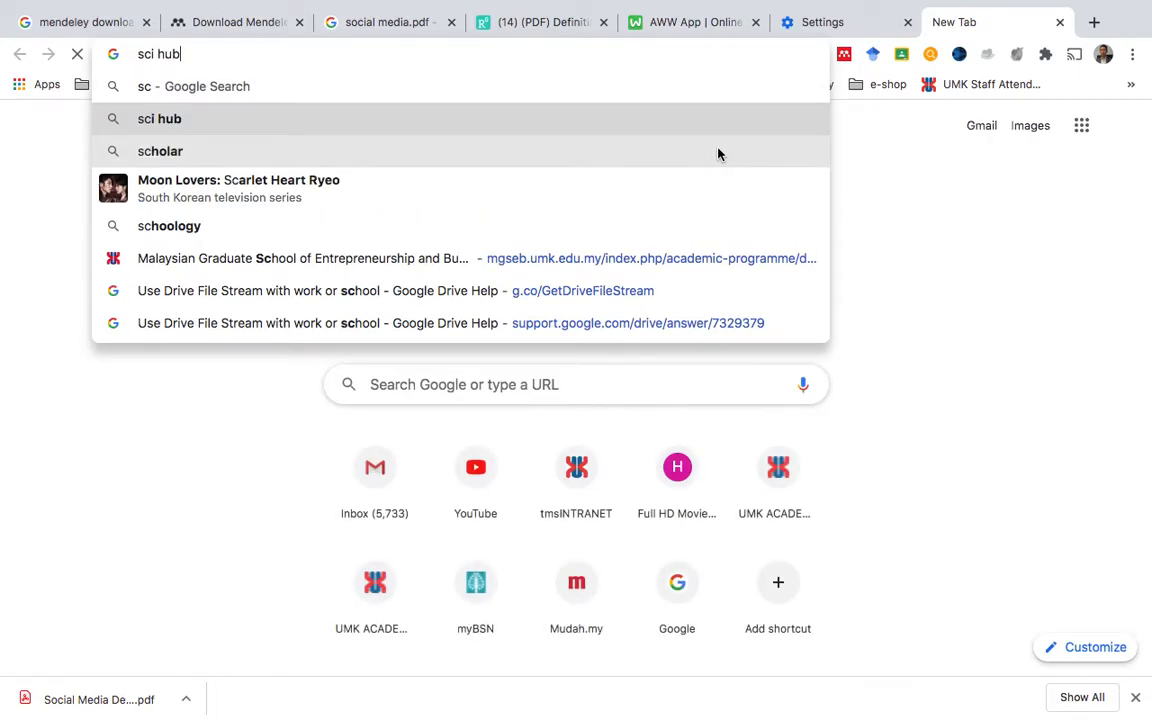
key(Return)
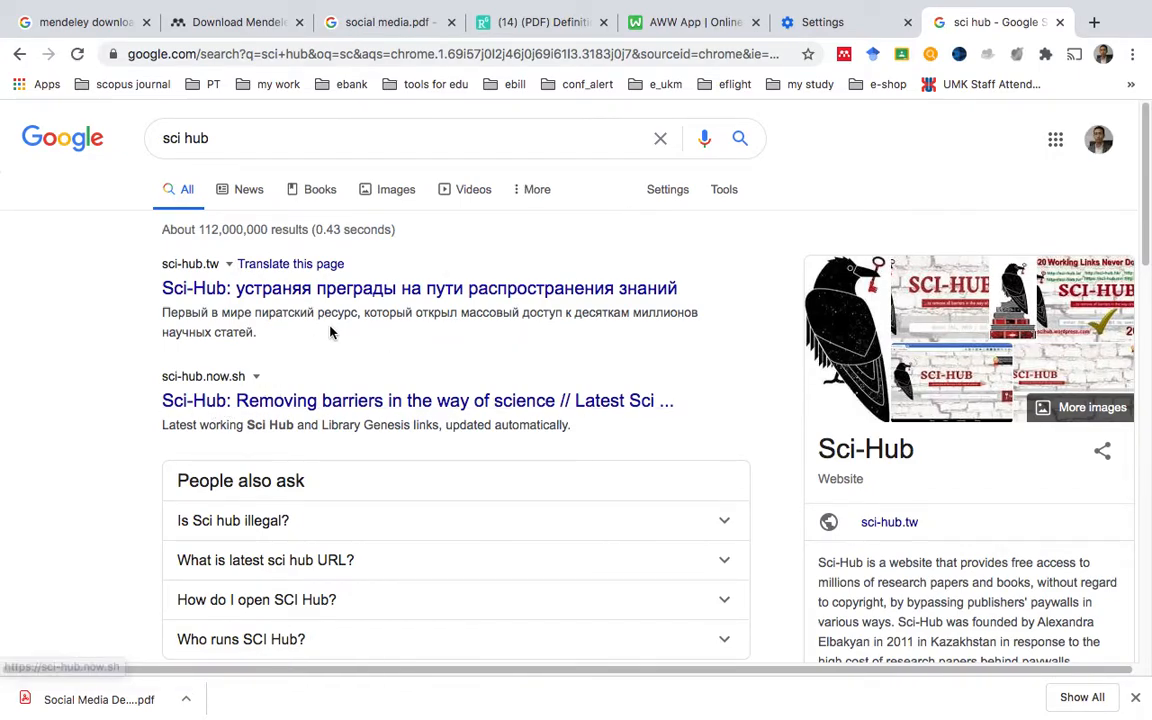
click(208, 289)
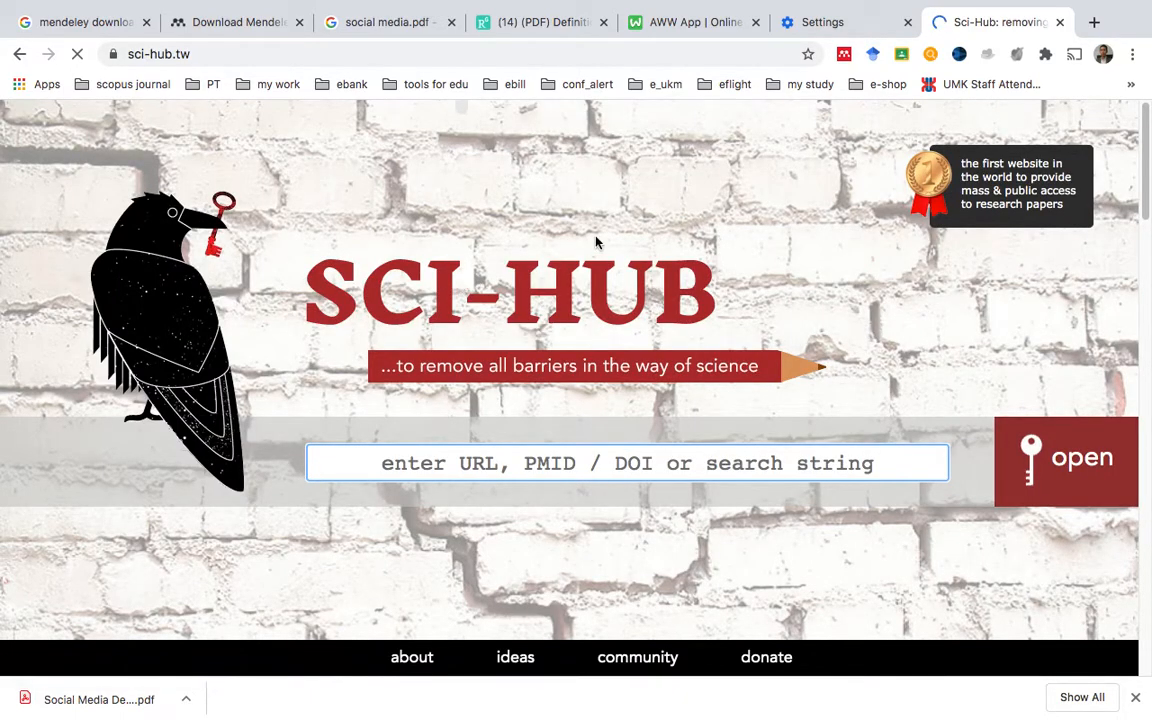
scroll(590, 244, down, 2)
scroll(689, 173, down, 2)
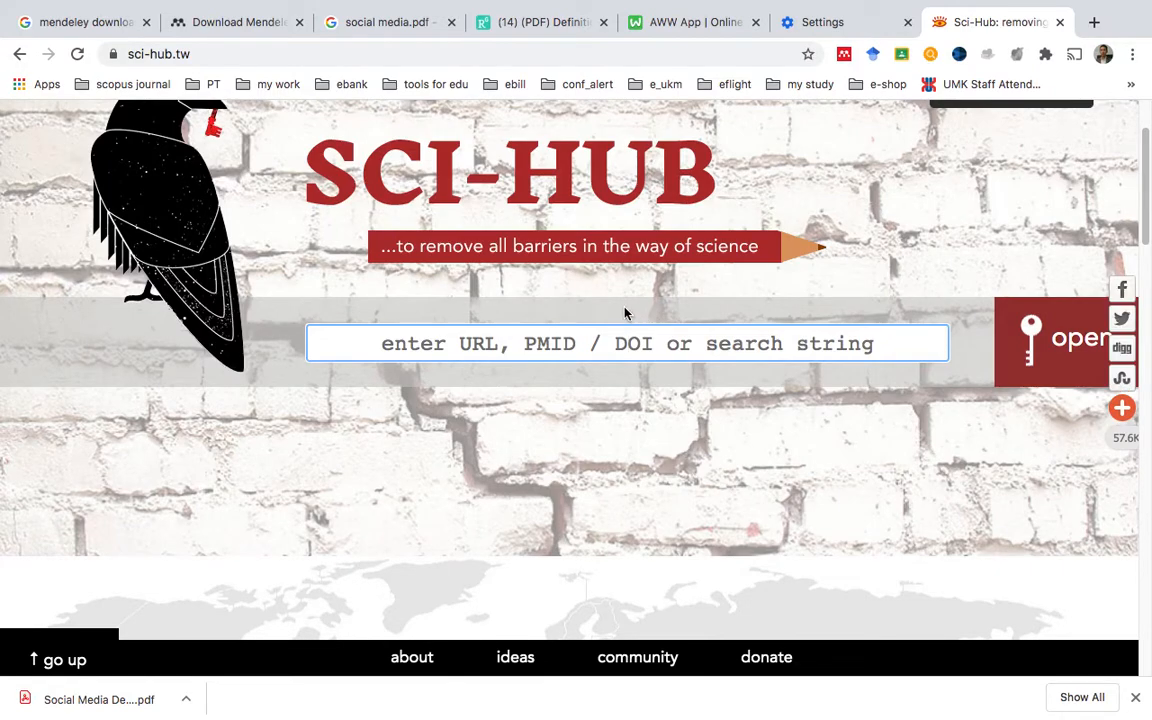
key(super+v)
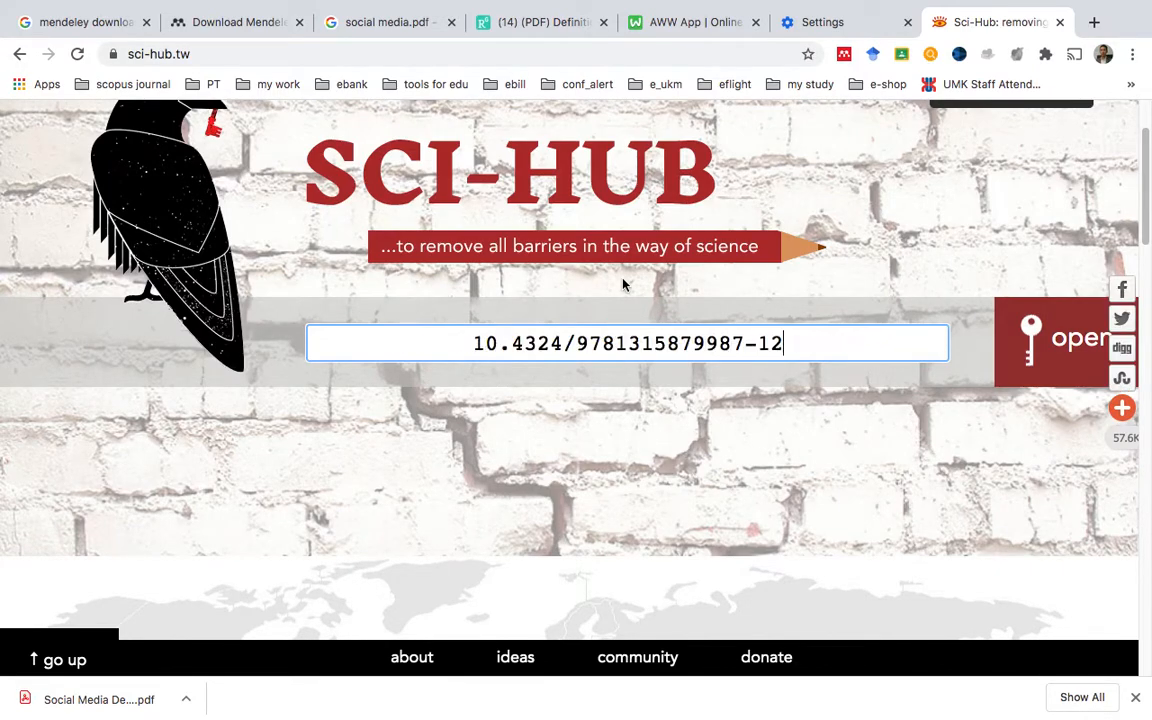
click(1055, 347)
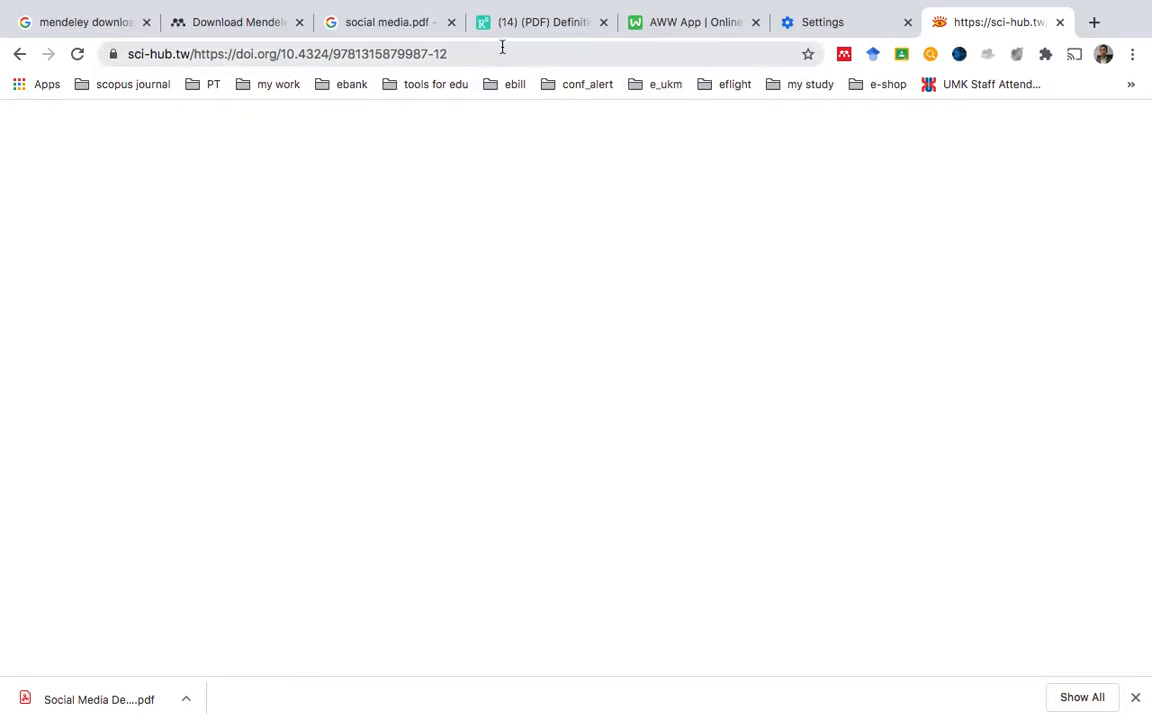
Step: Switch back to Mendeley Desktop and select the Book title field in the "Social media" entry's details
key(ctrl+Up)
click(385, 250)
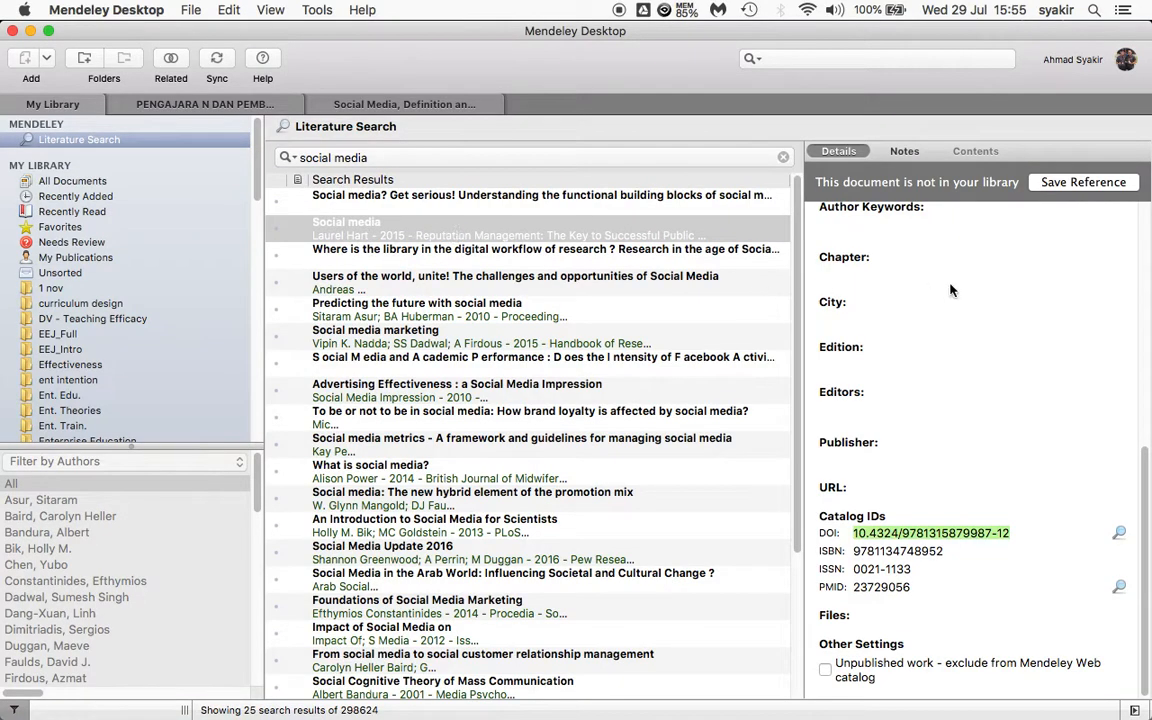
scroll(915, 285, up, 5)
click(920, 340)
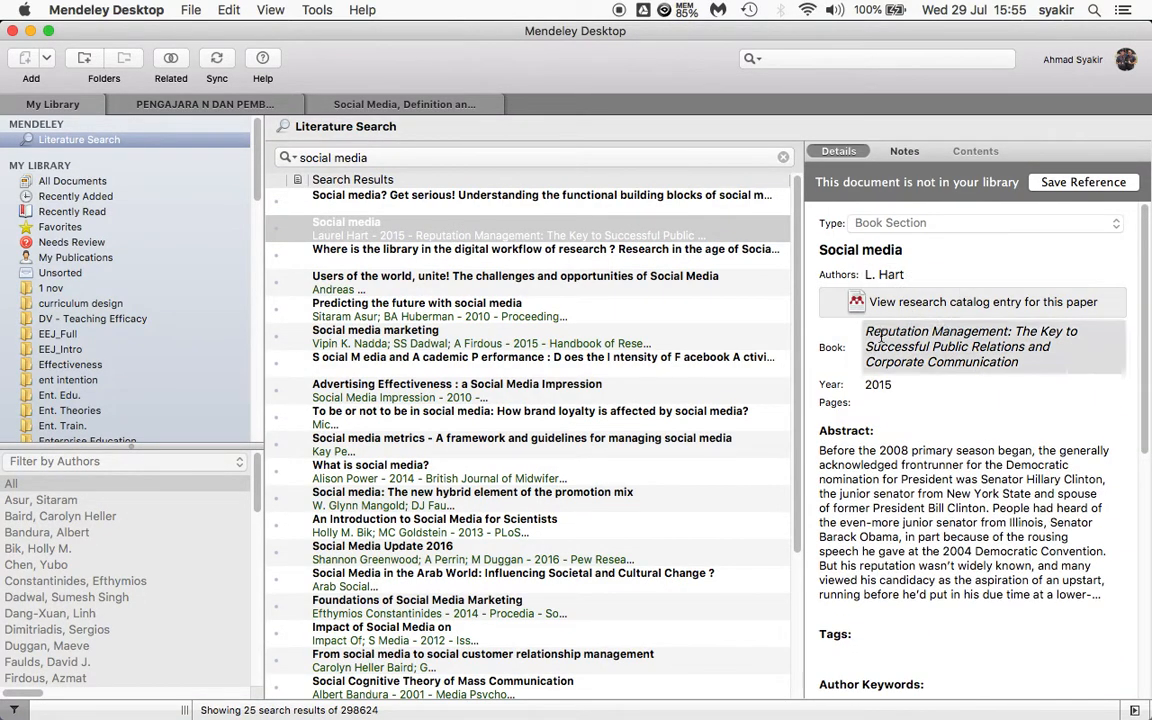
right_click(922, 343)
click(910, 374)
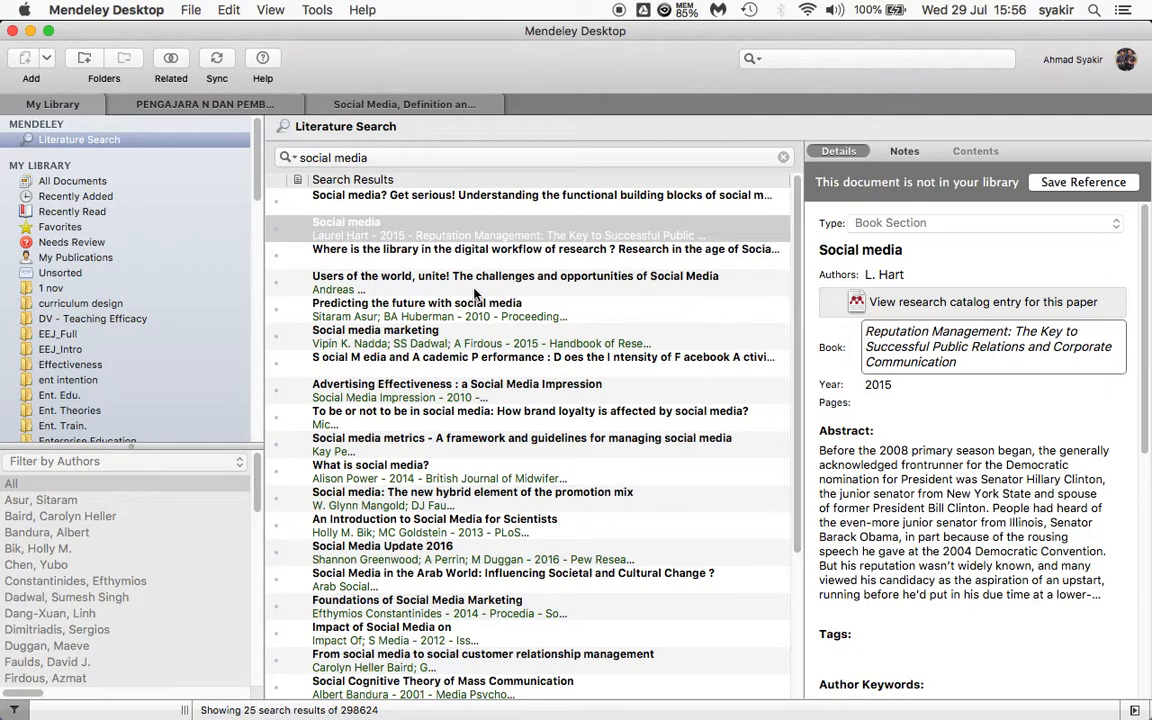
Step: Examine the details and abstract of the search result "Predicting the future with social media"
scroll(487, 377, down, 2)
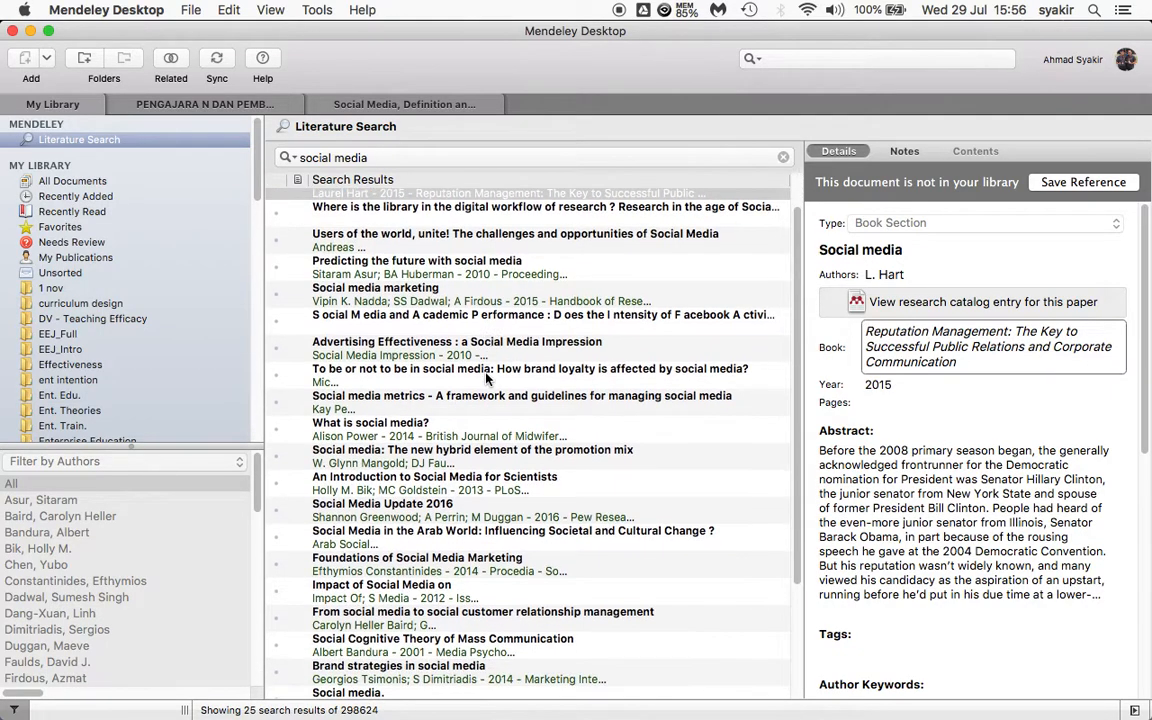
click(408, 266)
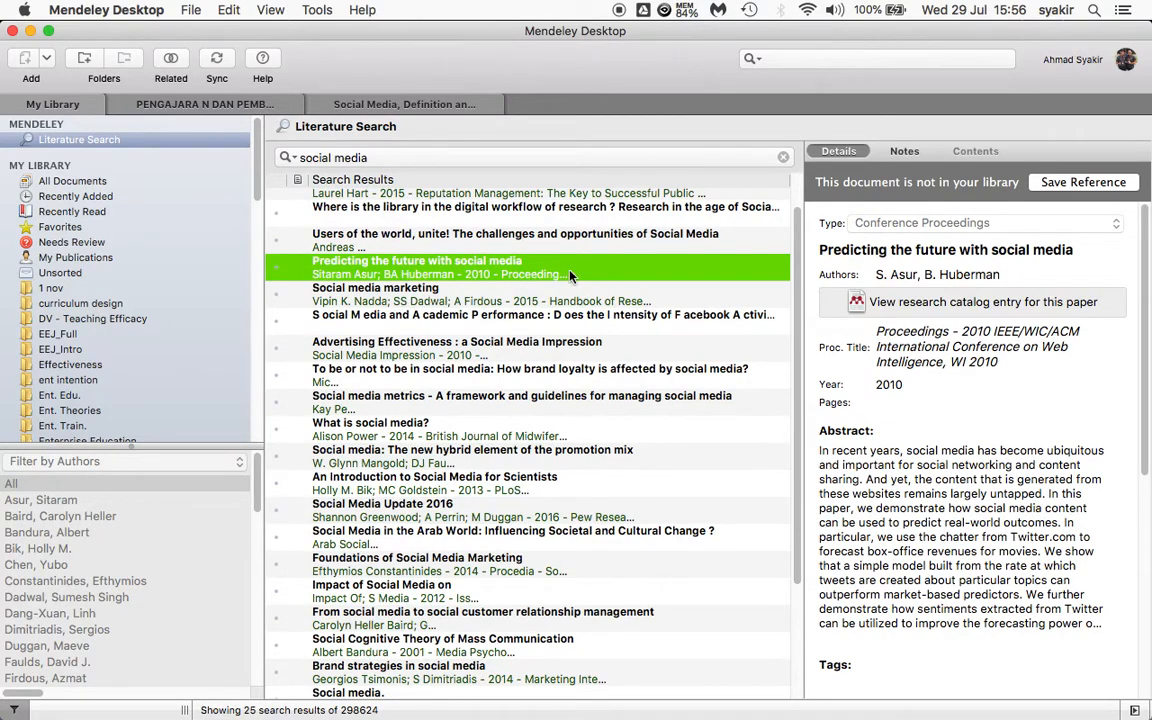
scroll(895, 330, down, 1)
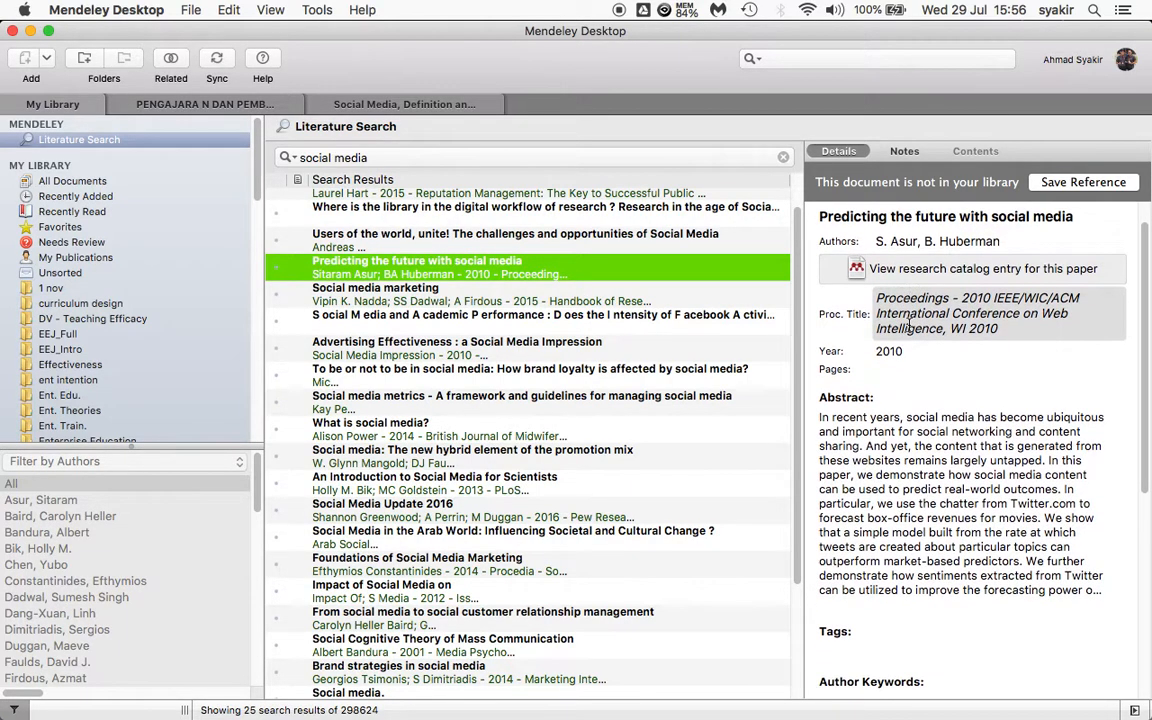
scroll(898, 320, up, 1)
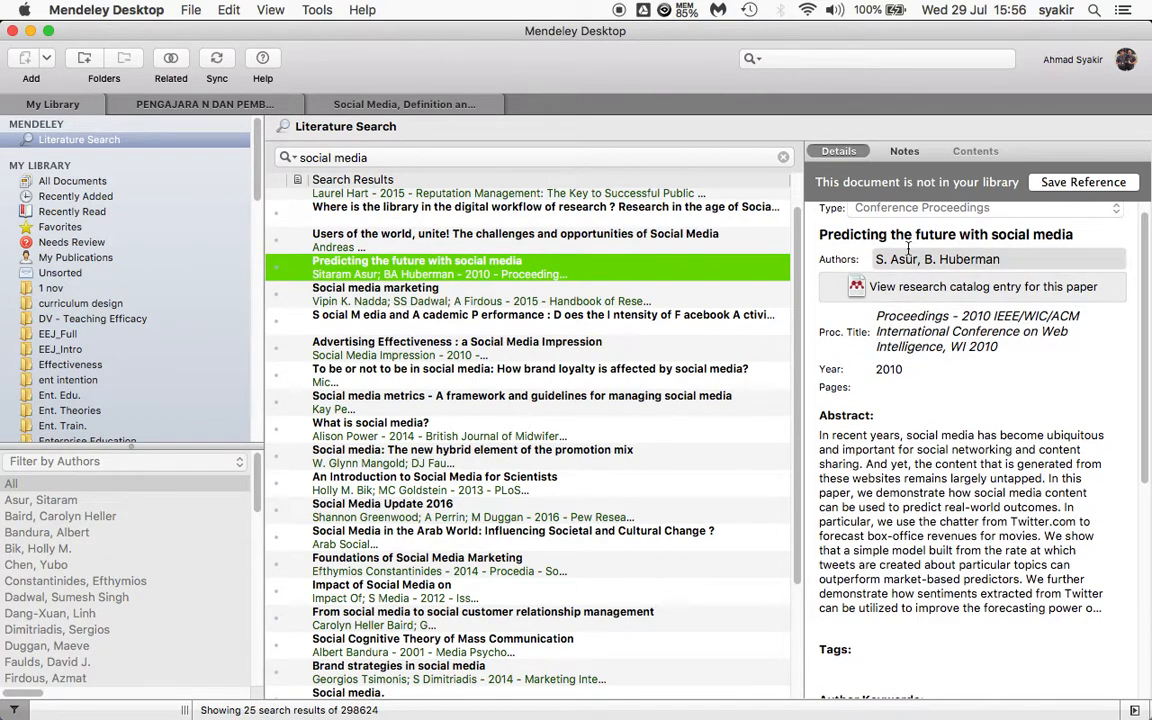
Step: Copy the title "Predicting the future with social media", switch to Google Chrome and reload the Sci-Hub page
drag(820, 235, 1078, 237)
key(super+c)
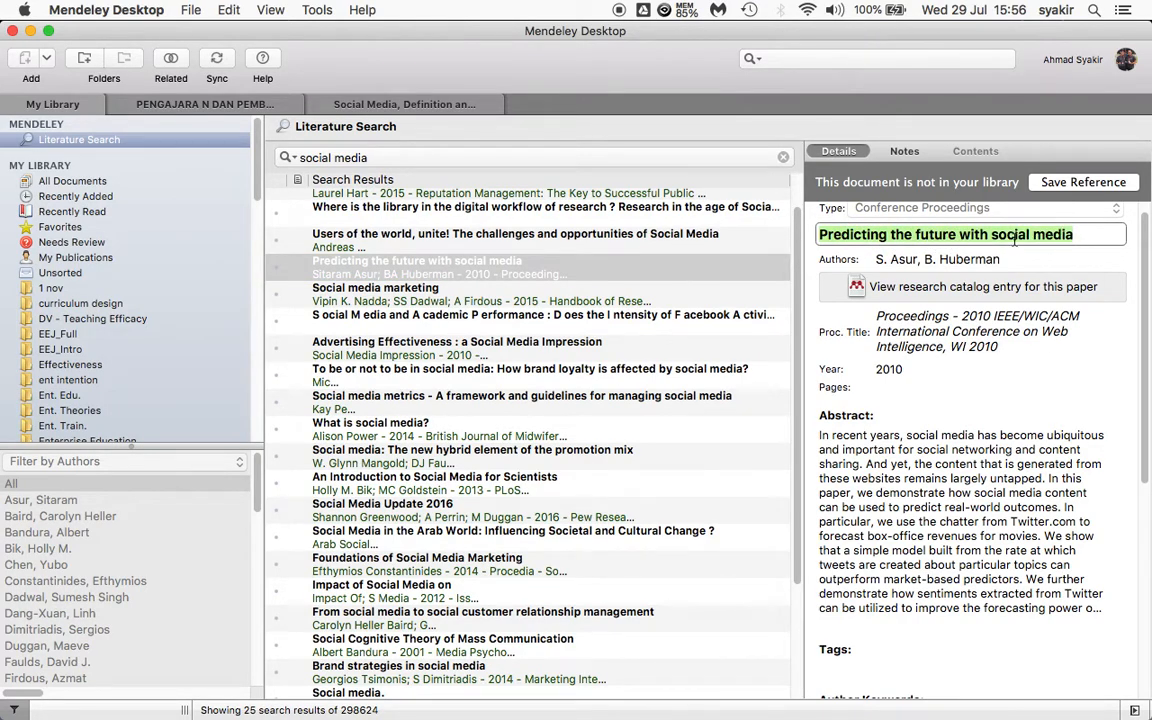
key(ctrl+Up)
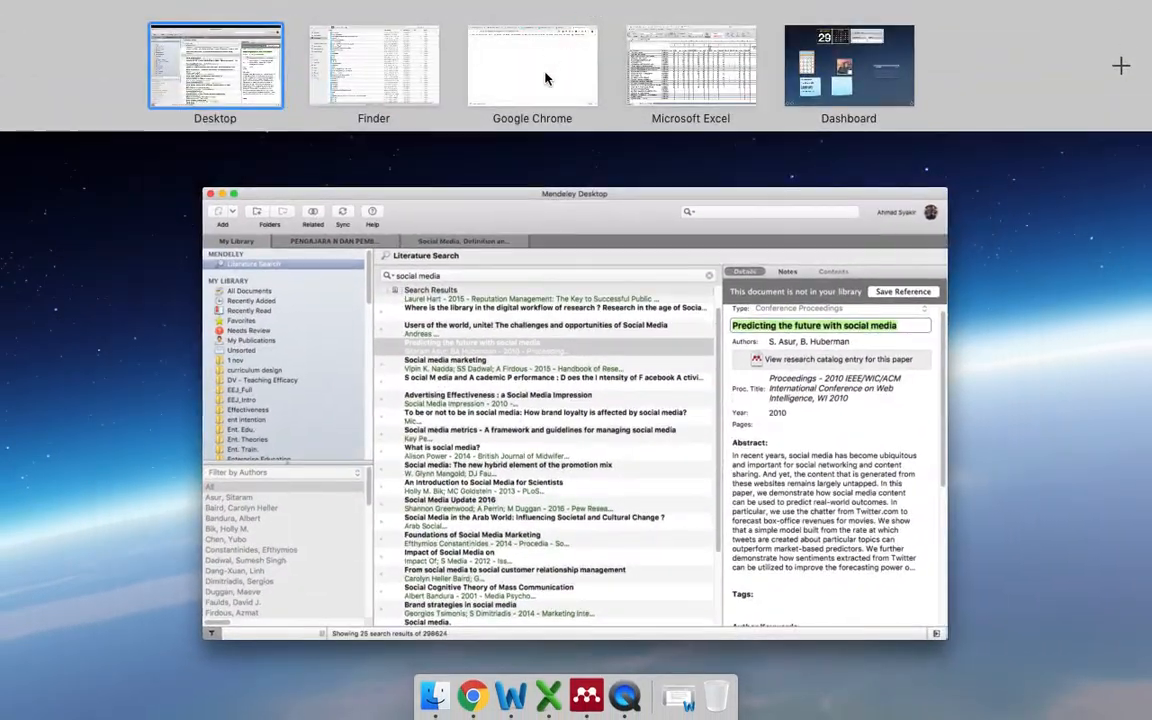
click(545, 78)
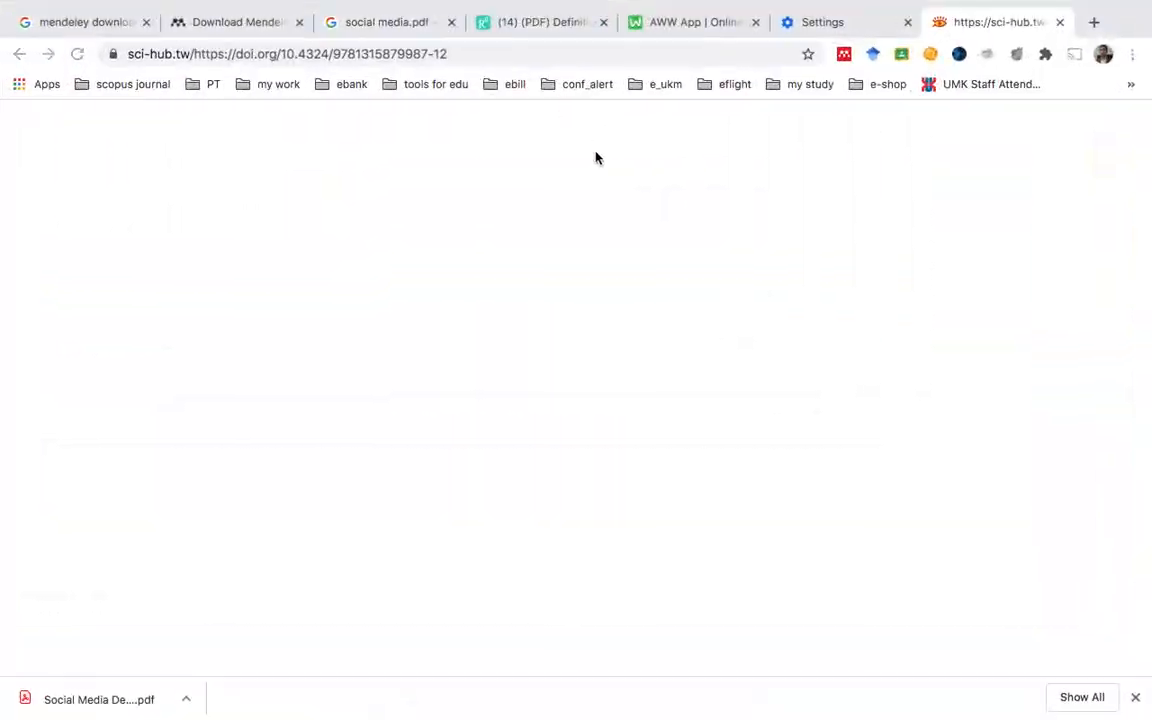
click(77, 53)
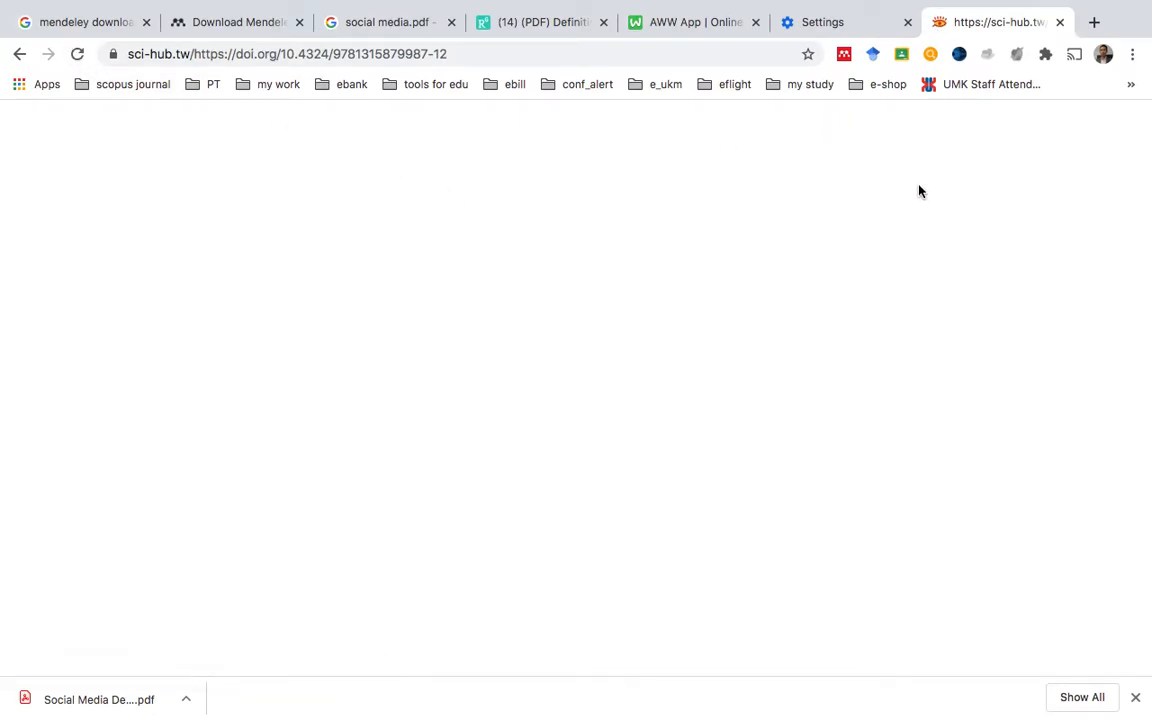
Step: Search Google in a new tab for "Predicting the future with social media.pdf"
click(1094, 22)
key(super+v)
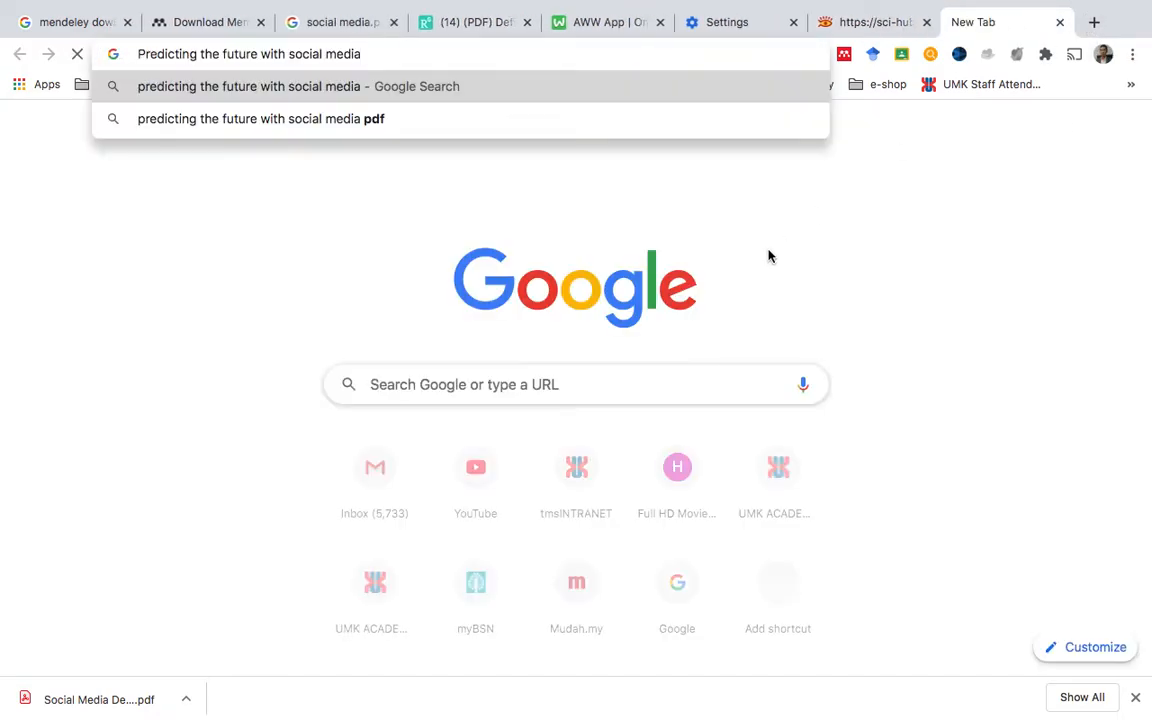
text(.)
text(pdf)
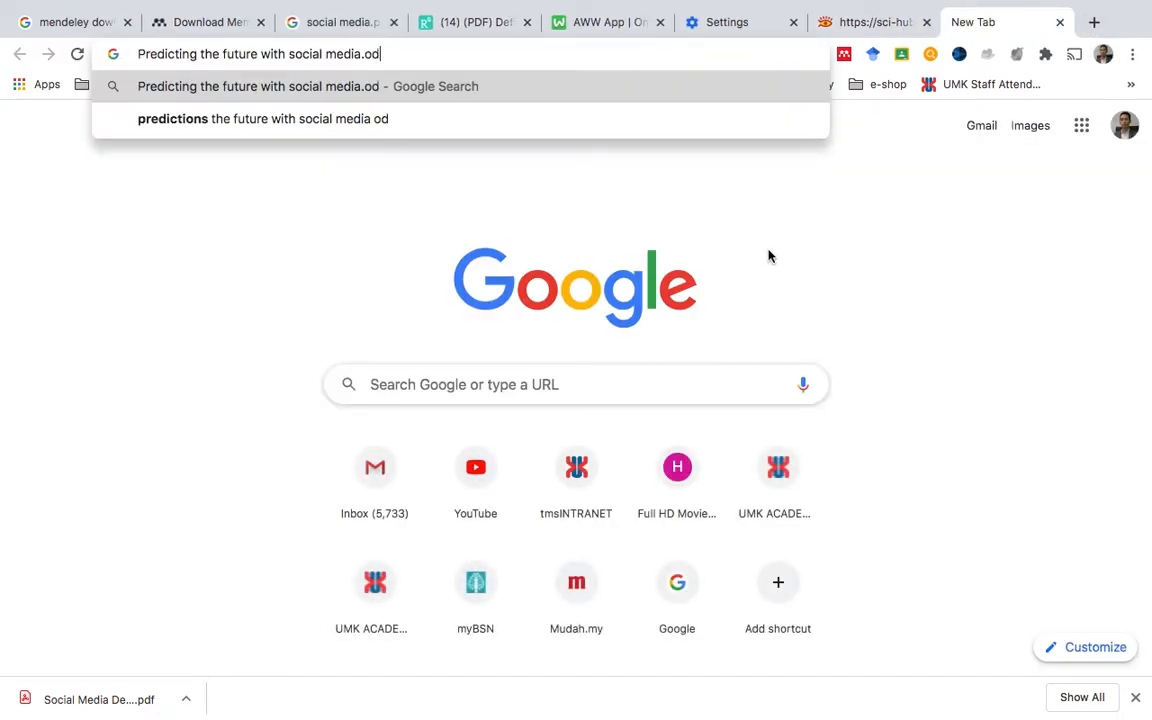
key(BackSpace)
key(BackSpace)
key(BackSpace)
text(pdf)
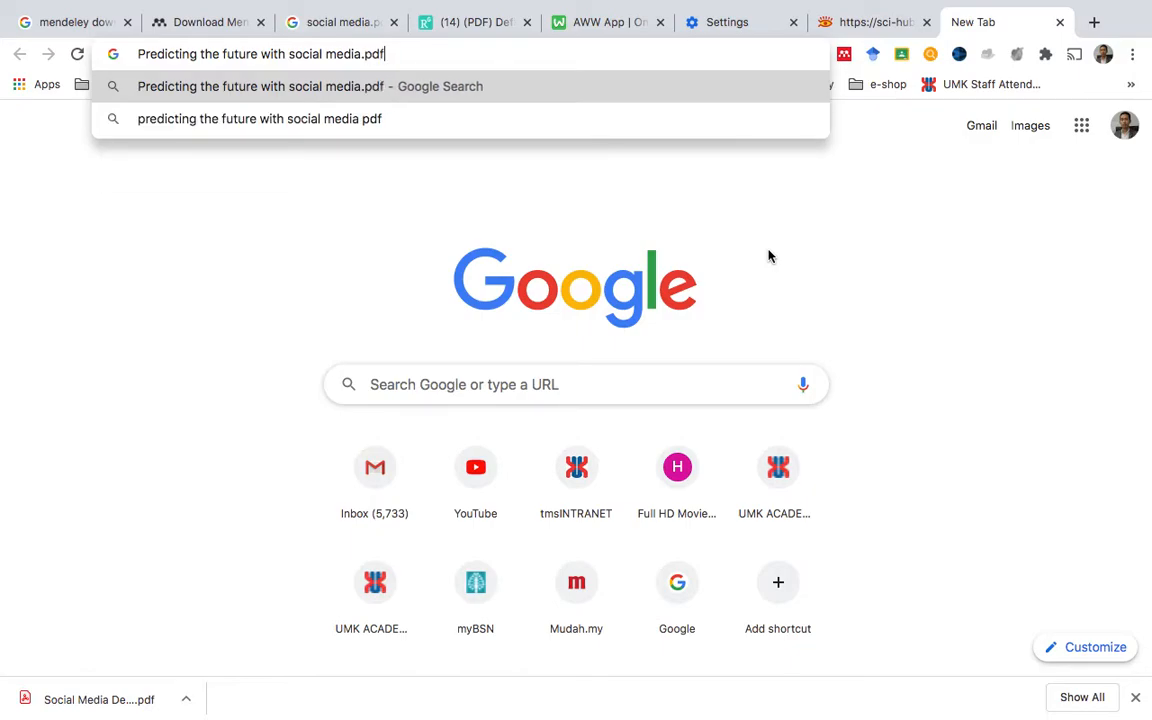
key(Return)
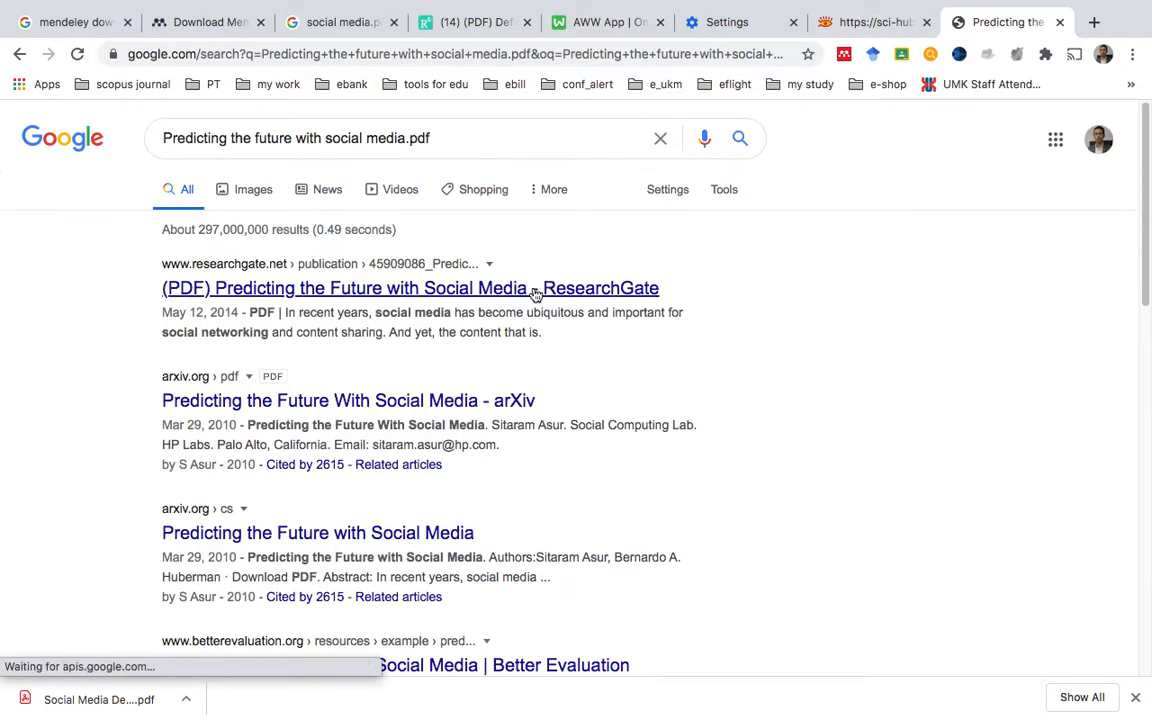
Step: Open the ResearchGate result and download its PDF as "social media 1" into the mendeley folder
click(244, 290)
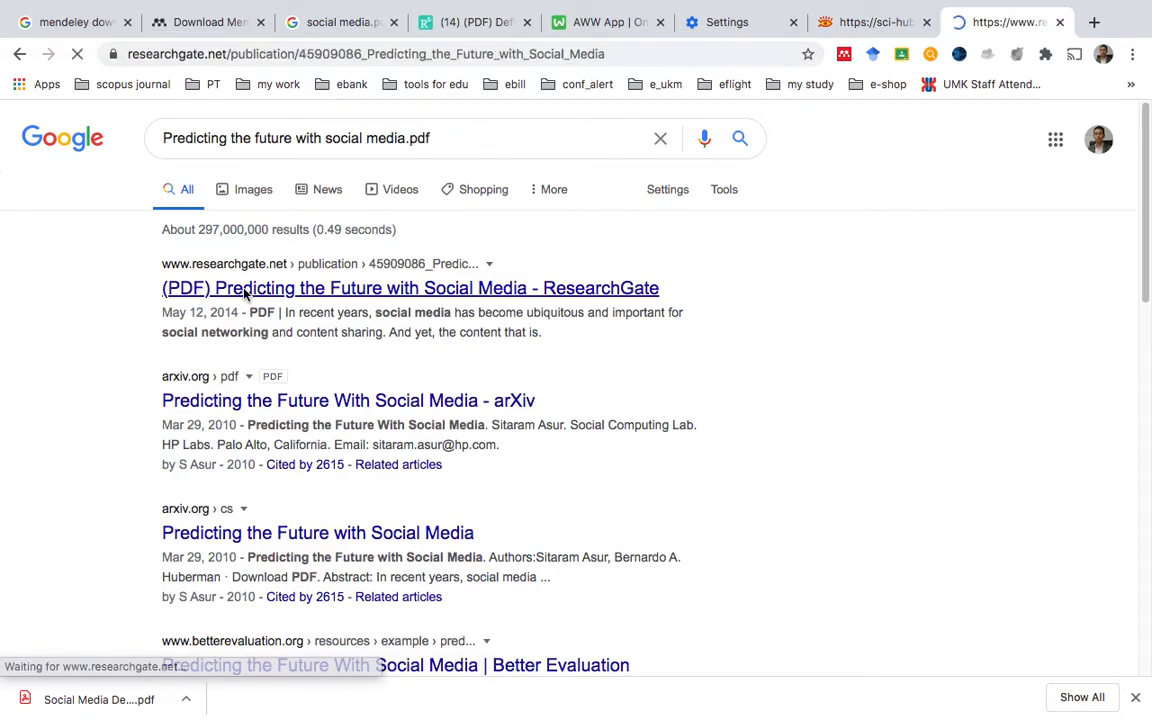
scroll(610, 303, down, 2)
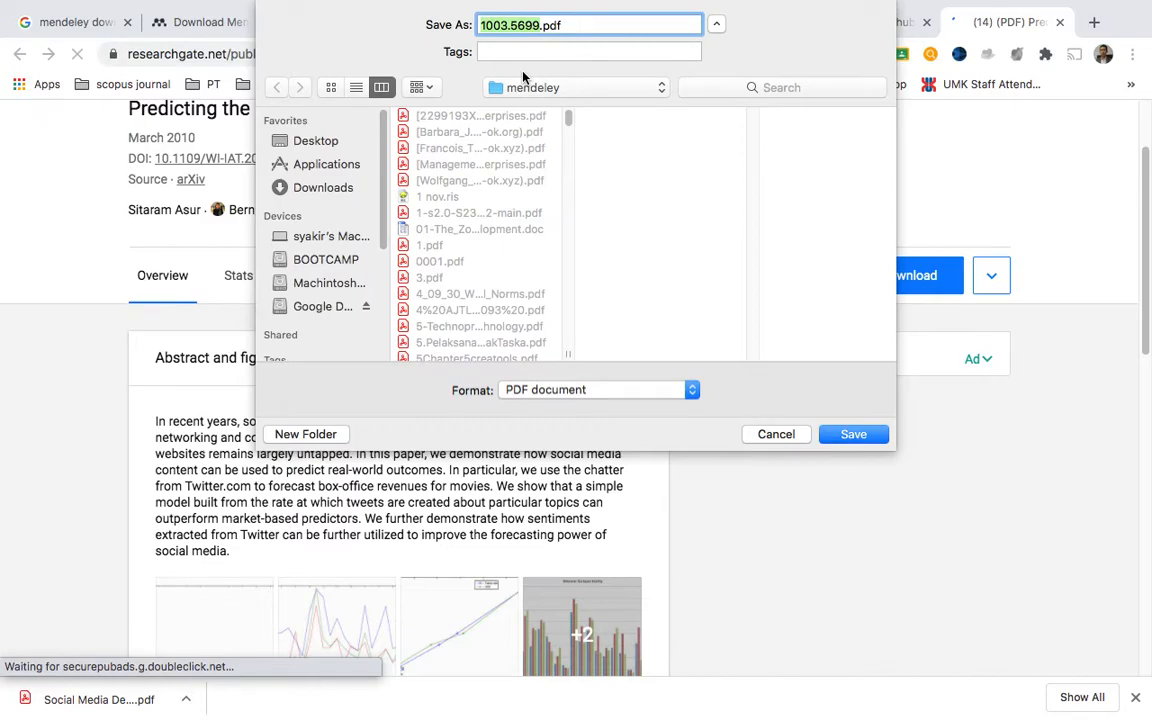
text(social media 1)
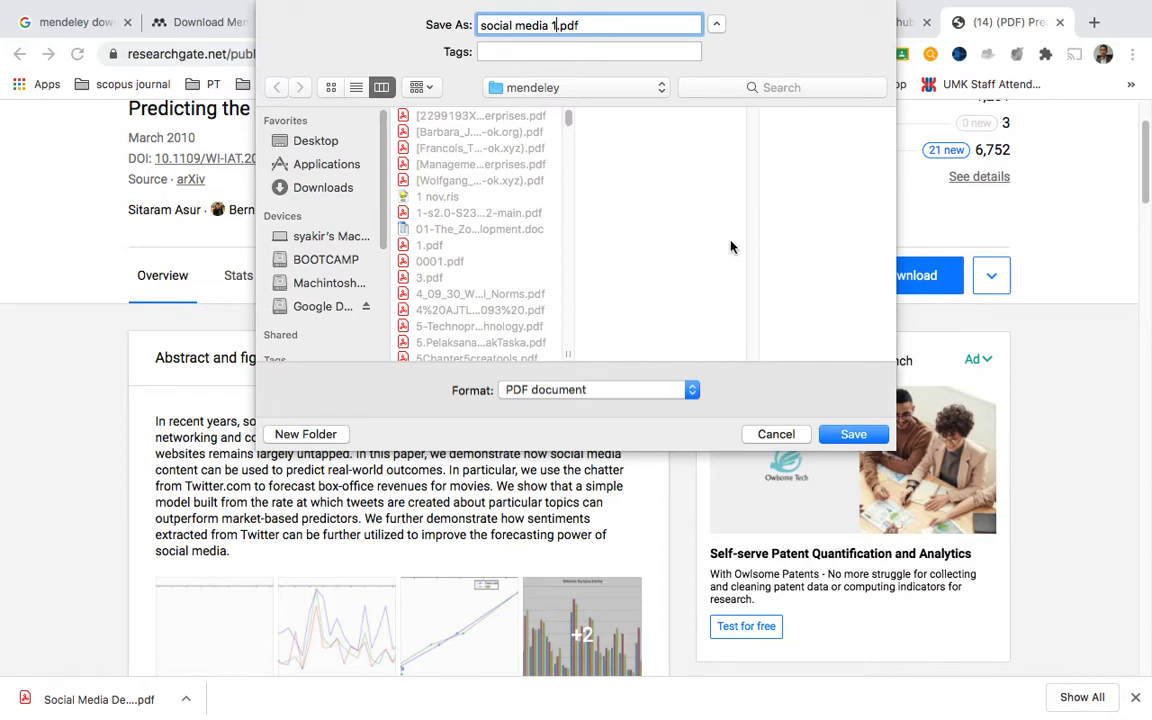
click(597, 89)
click(596, 90)
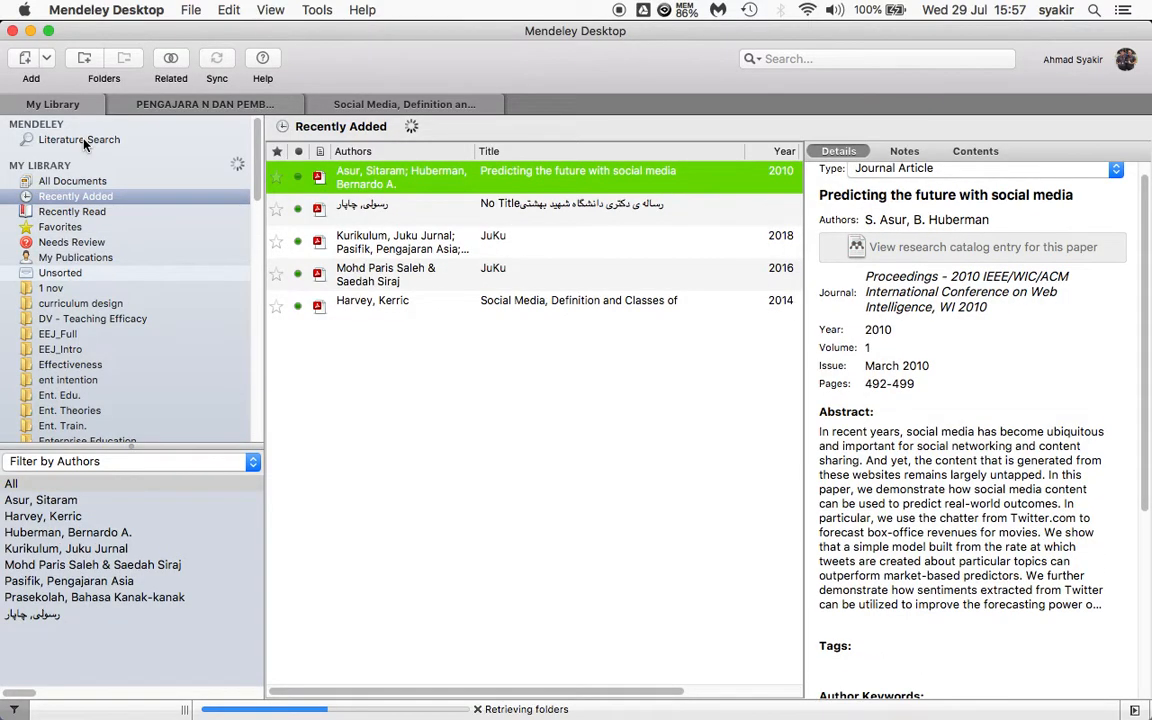
Step: Return to Literature Search and check the related documents for "Predicting the future with social media", closing that list when done
click(80, 140)
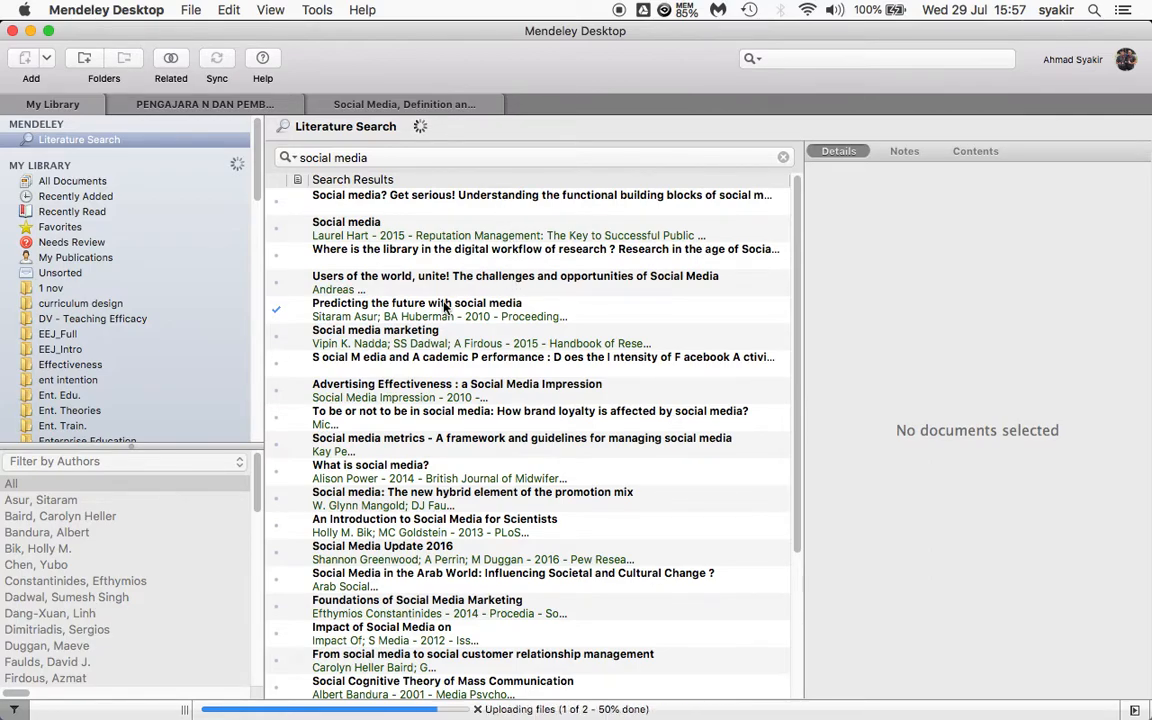
click(342, 316)
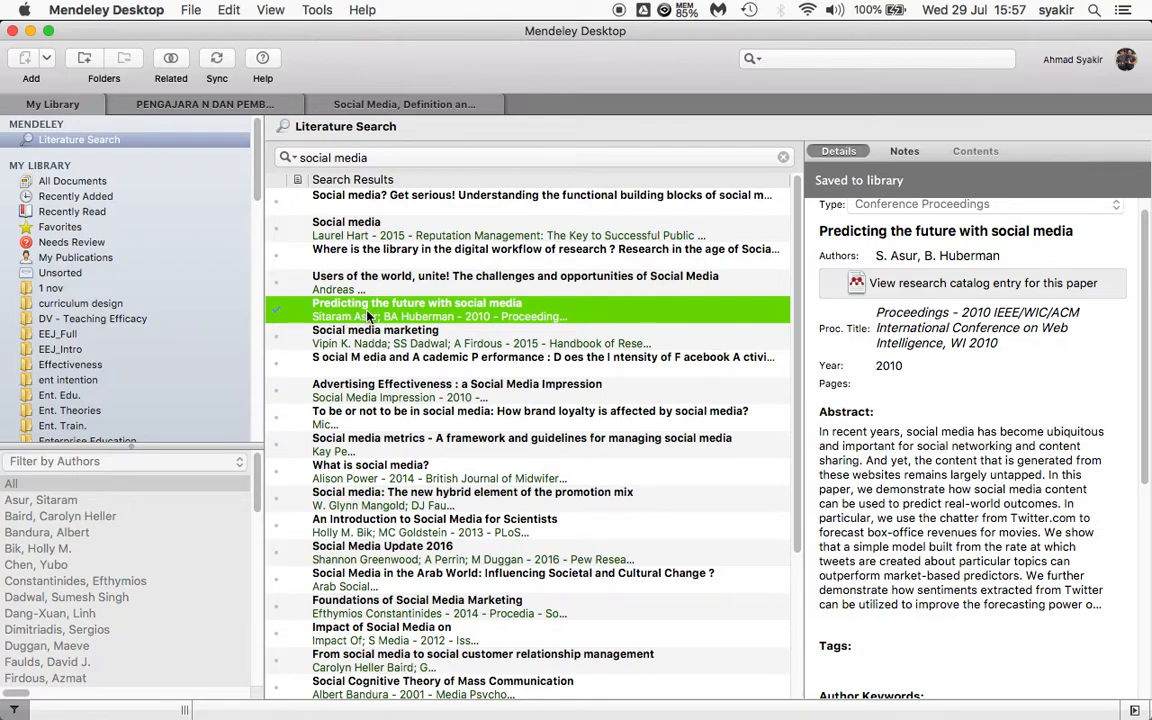
right_click(357, 314)
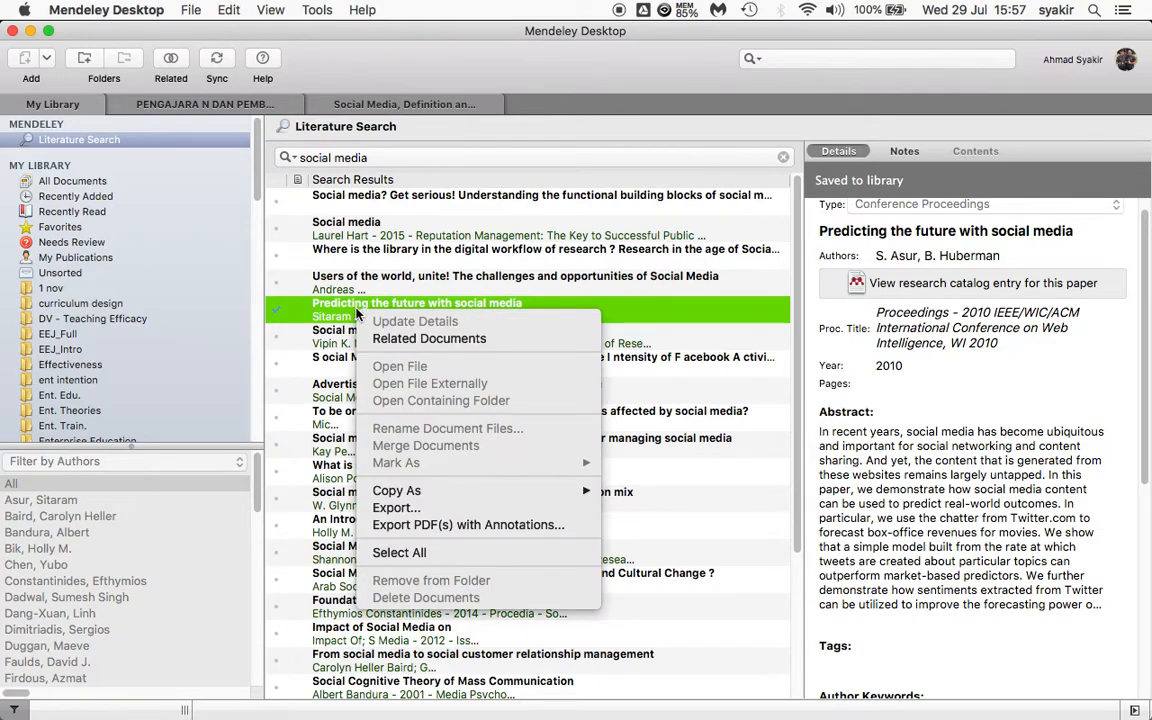
click(369, 343)
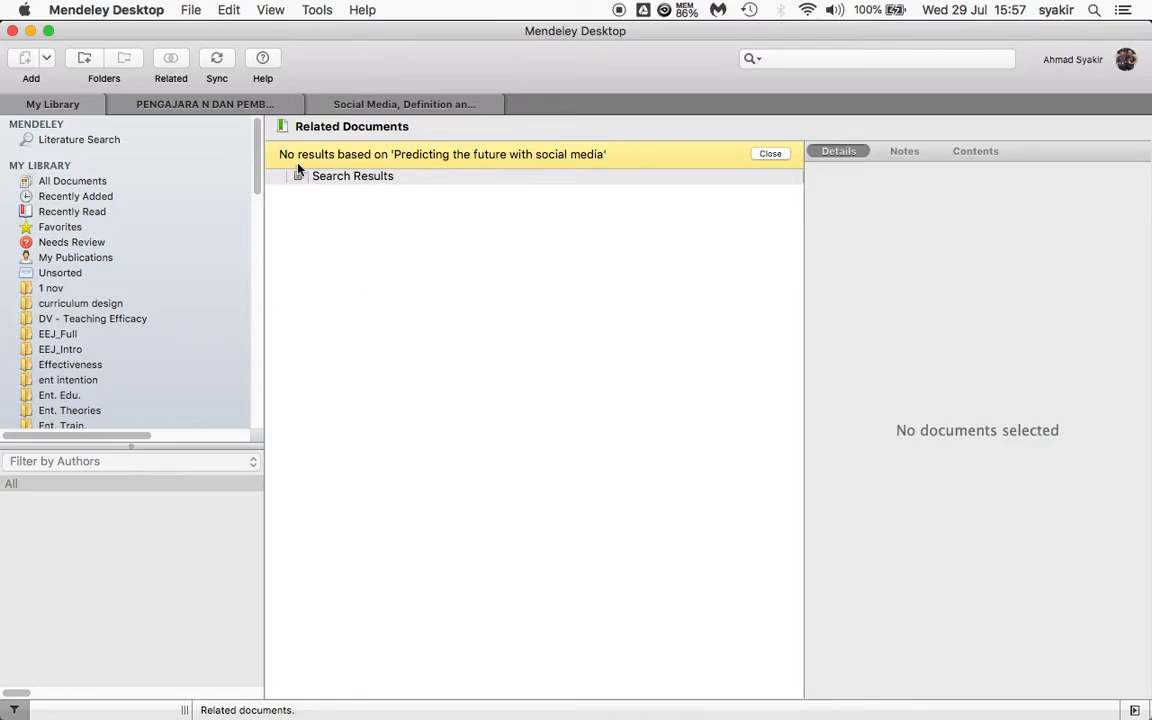
click(766, 155)
Step: Look up documents related to the search result "What is social media?" and close the related list
scroll(527, 270, down, 2)
scroll(527, 270, down, 2)
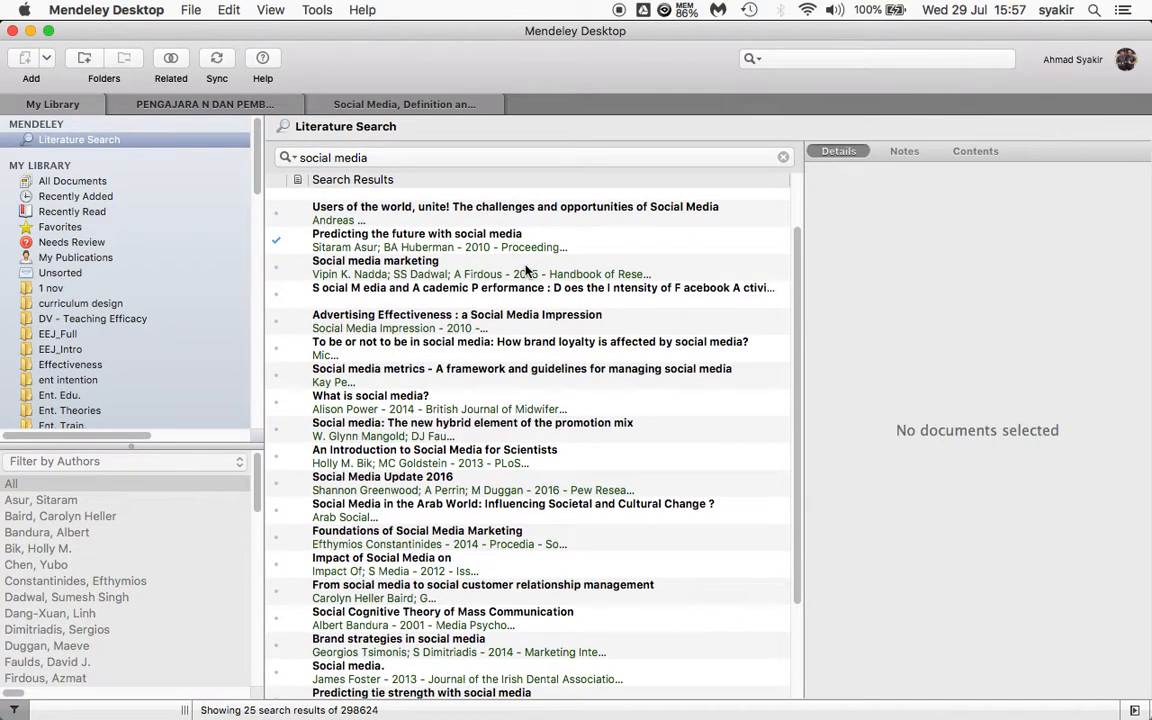
scroll(400, 350, down, 2)
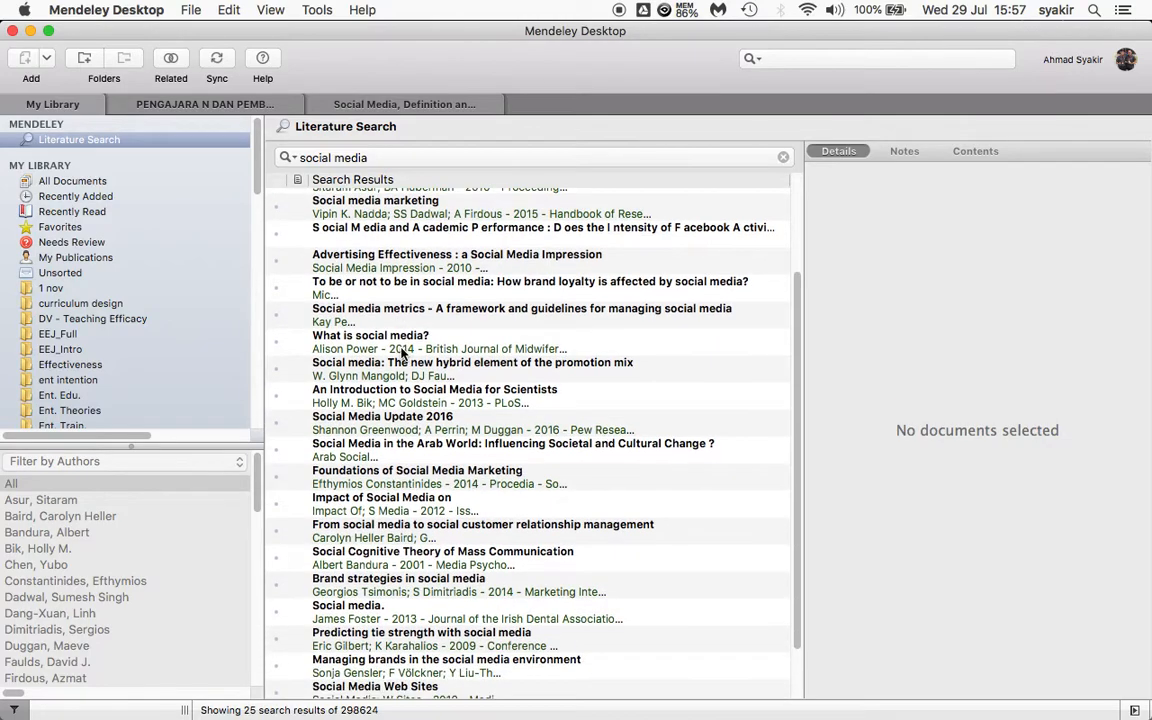
click(370, 369)
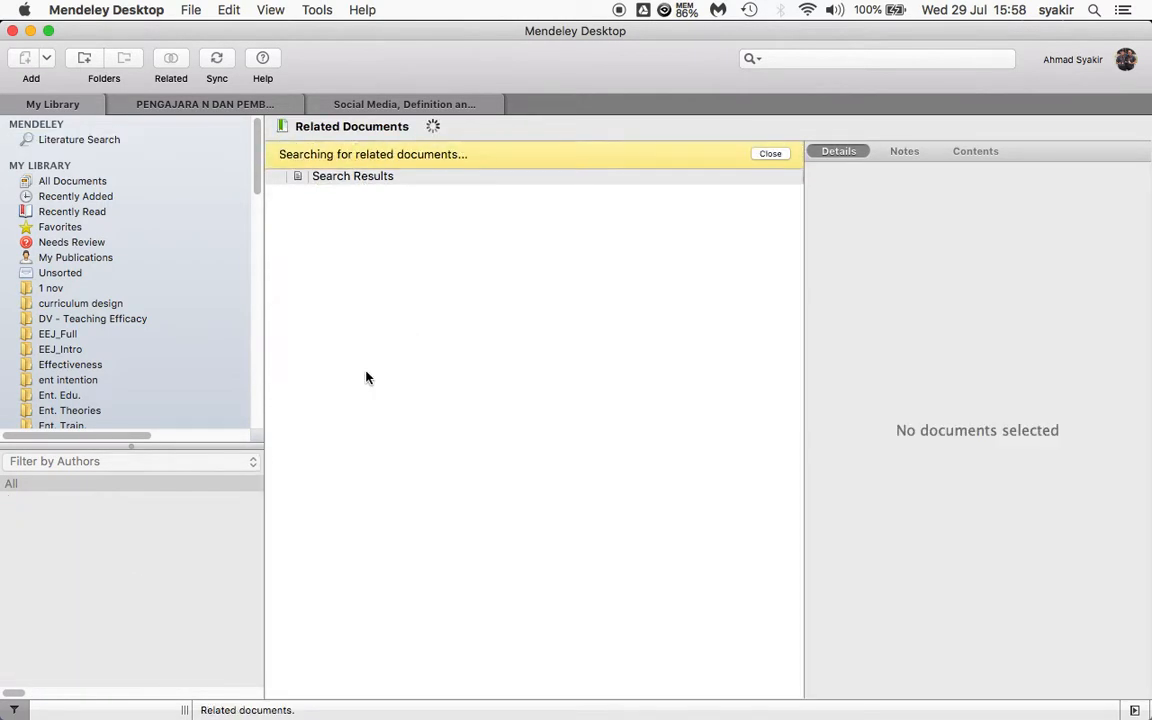
click(770, 154)
Step: Look up documents related to "An Introduction to Social Media for Scientists" and close the related list
scroll(434, 294, down, 5)
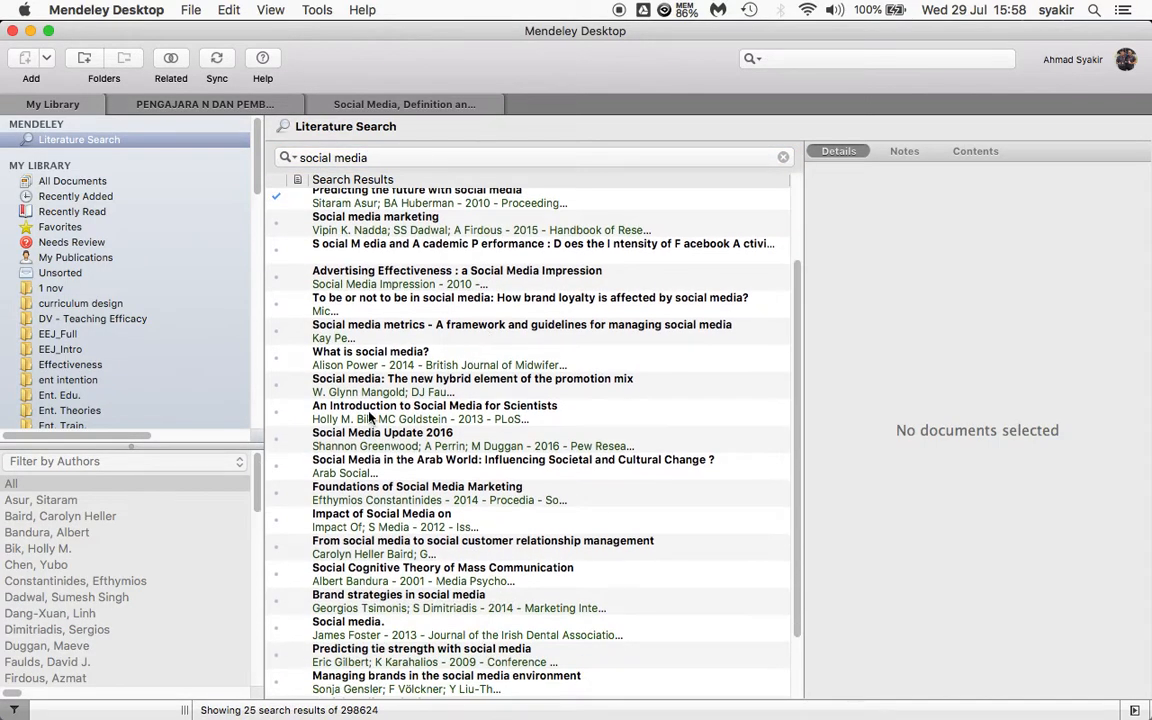
right_click(325, 416)
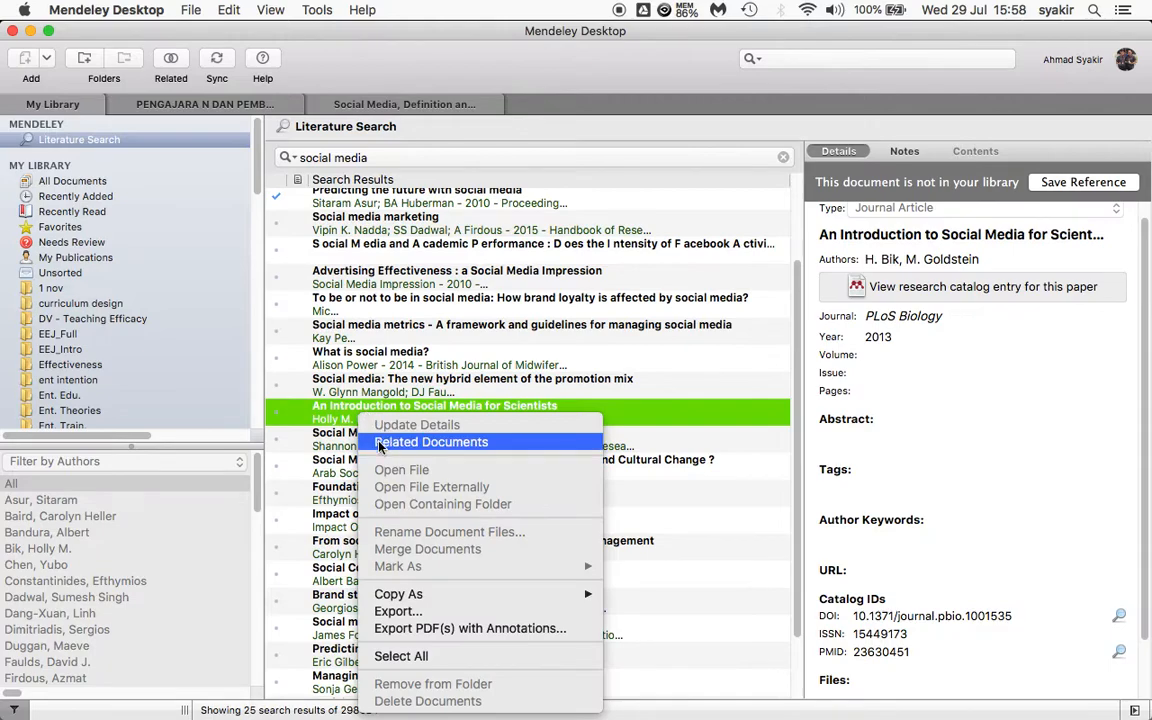
click(372, 445)
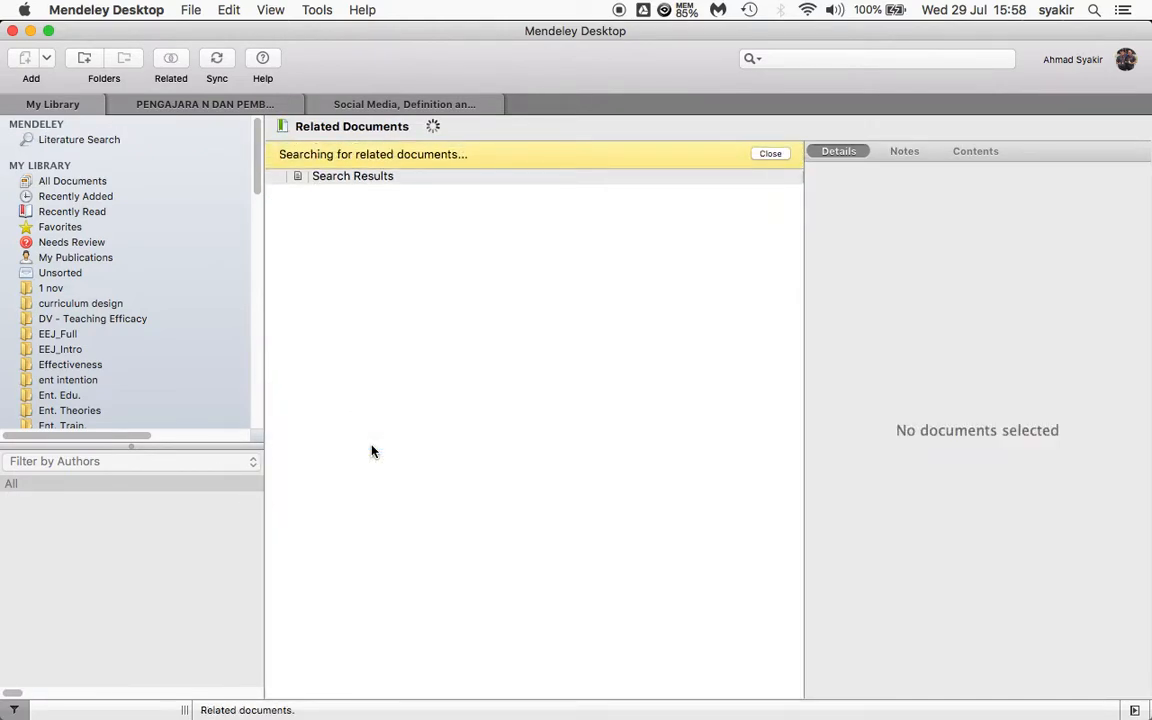
click(770, 153)
Step: Look up documents related to "Social Media Update 2016" and close the related list
scroll(420, 410, down, 5)
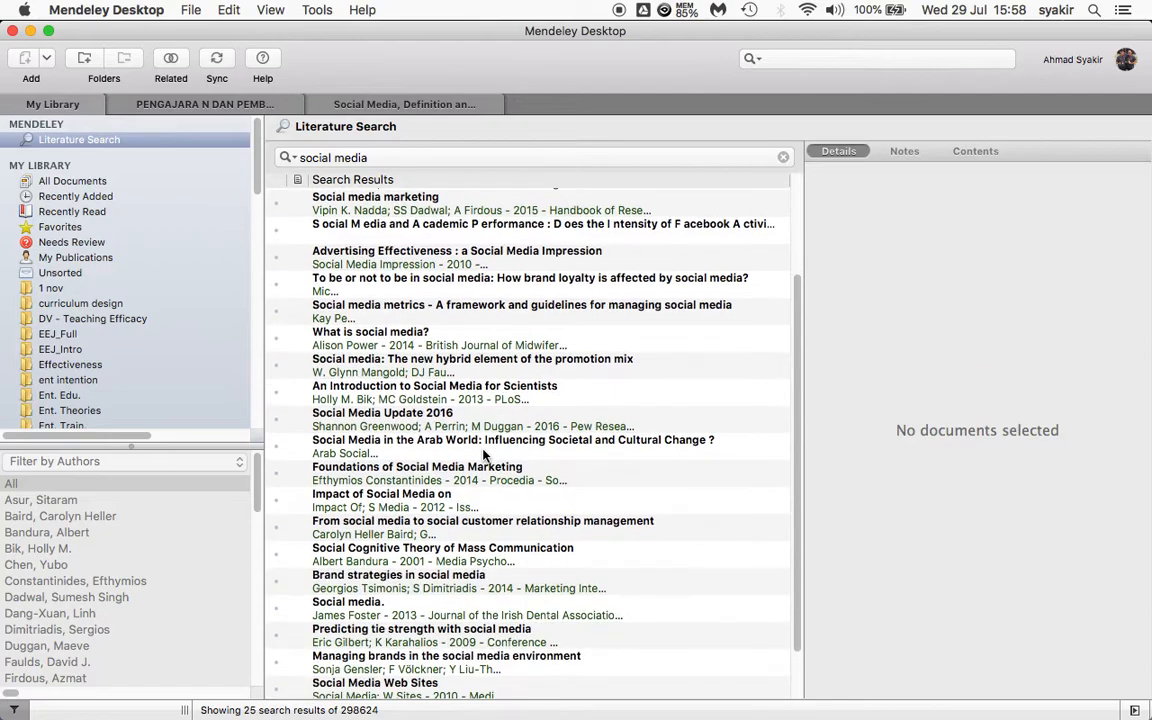
right_click(377, 427)
click(395, 132)
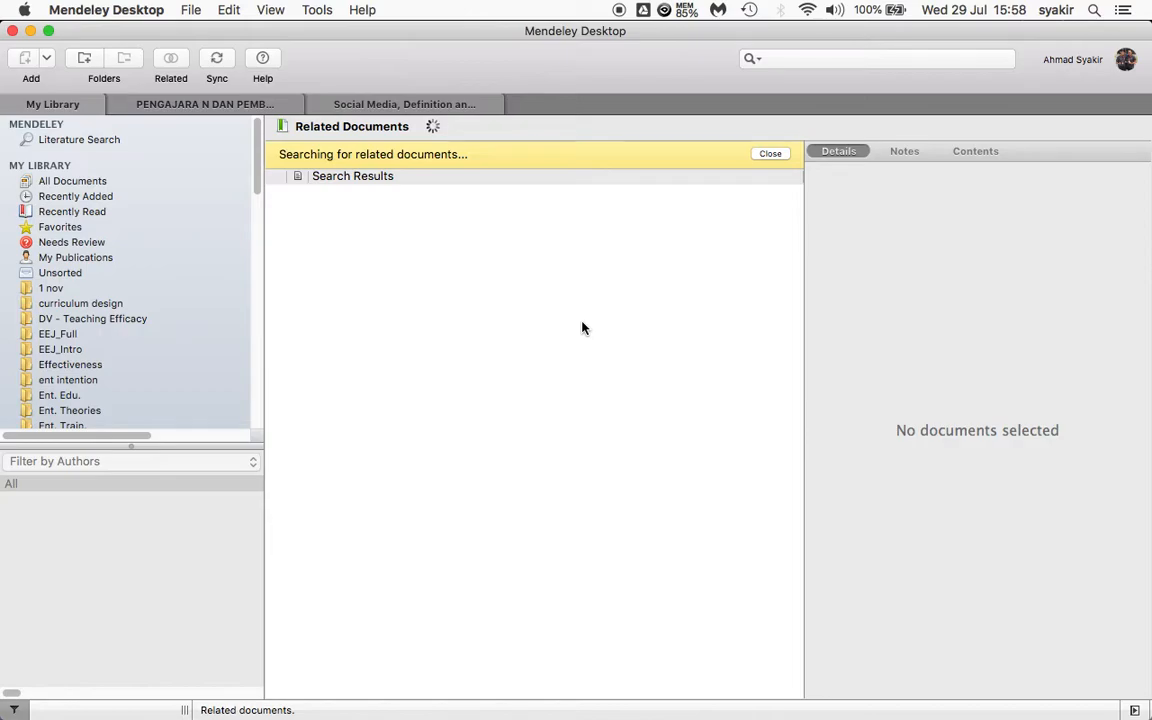
click(766, 154)
Step: Look up documents related to "Social Cognitive Theory of Mass Communication" and close the related list
scroll(512, 252, down, 5)
scroll(571, 287, up, 5)
scroll(571, 287, up, 2)
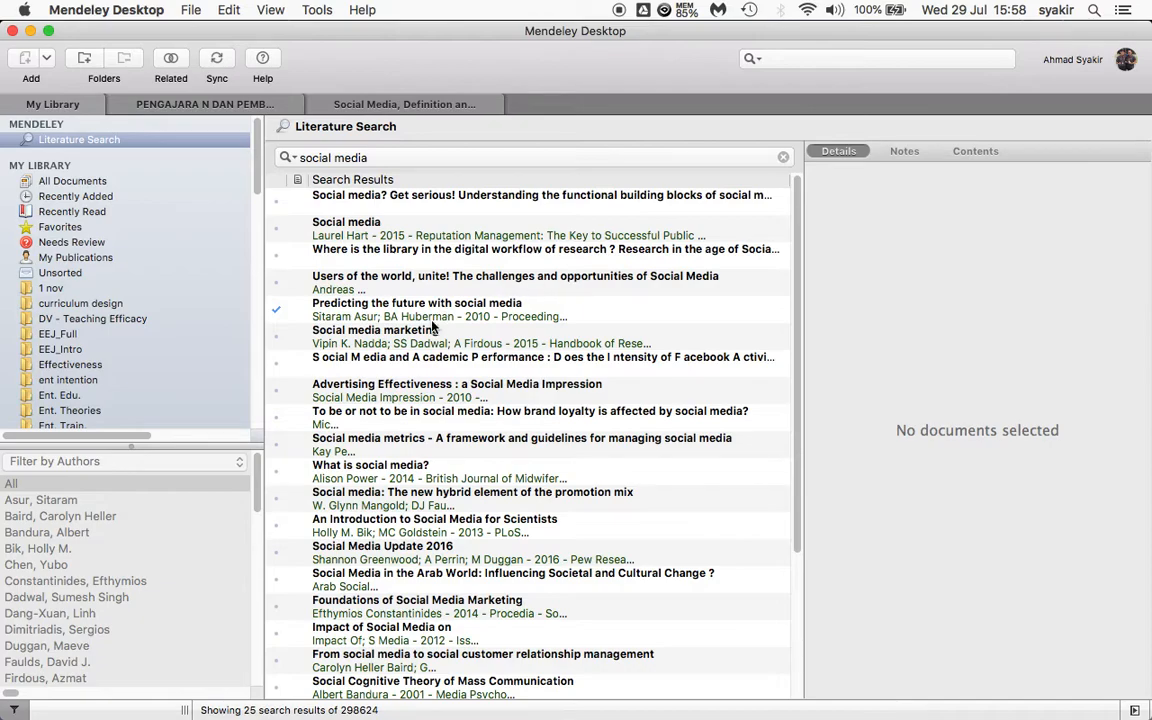
scroll(376, 355, down, 10)
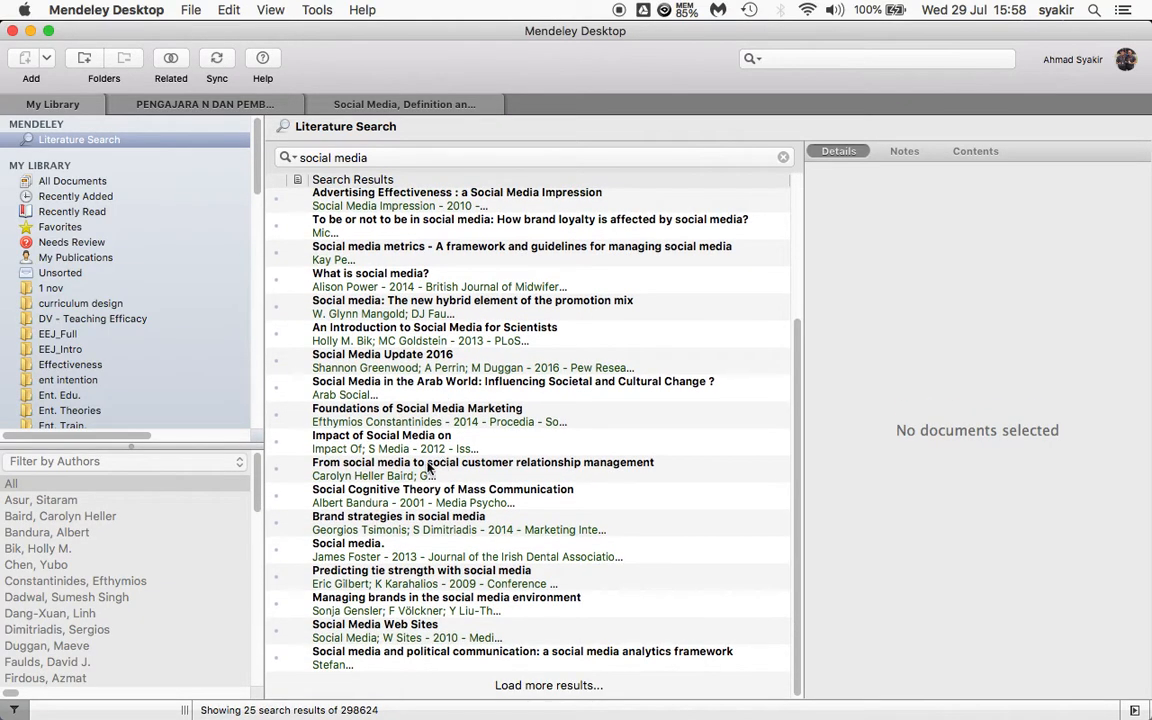
click(379, 497)
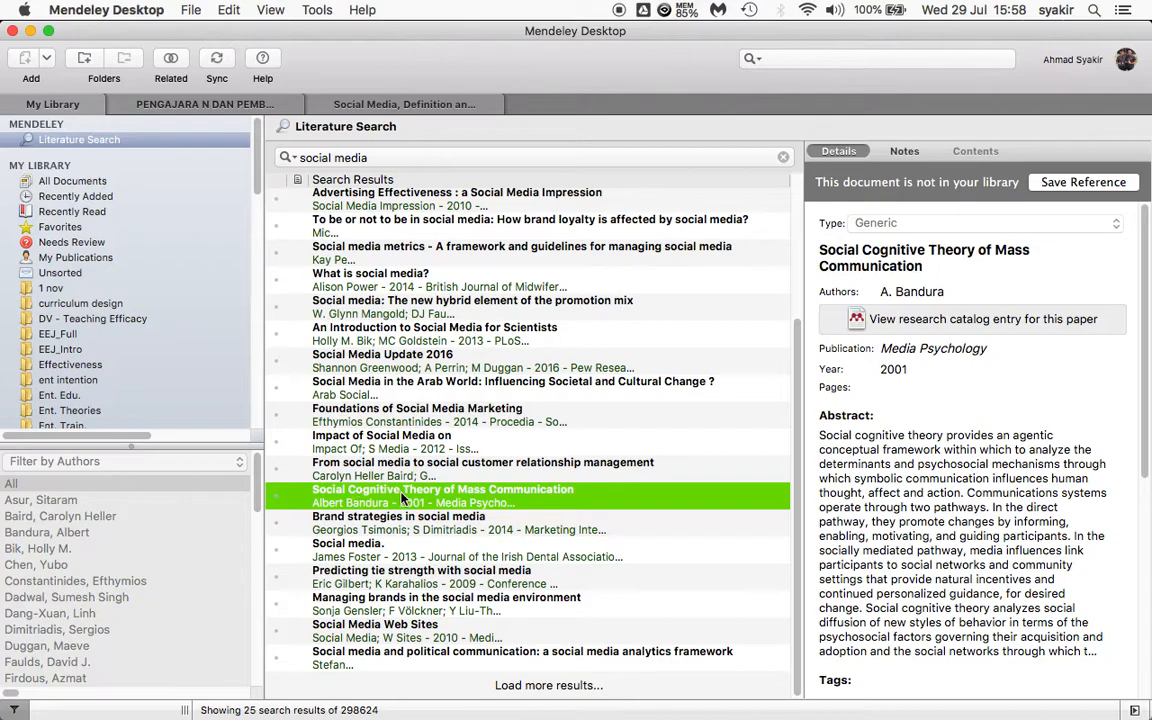
right_click(506, 497)
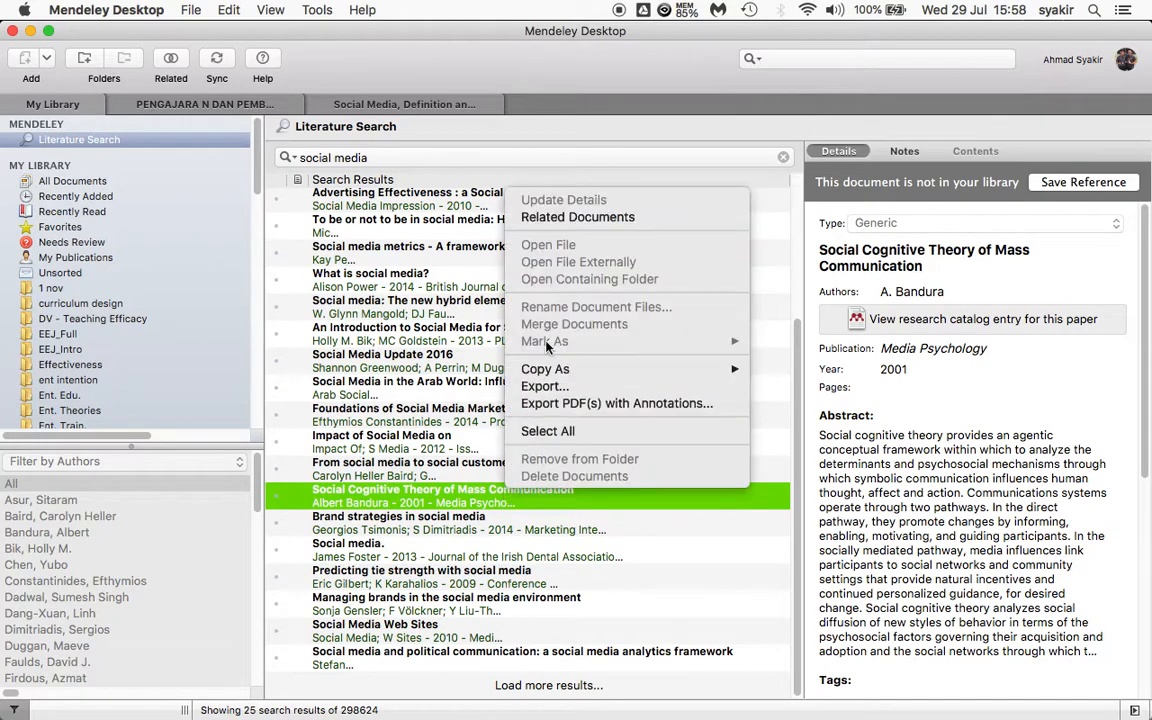
click(521, 218)
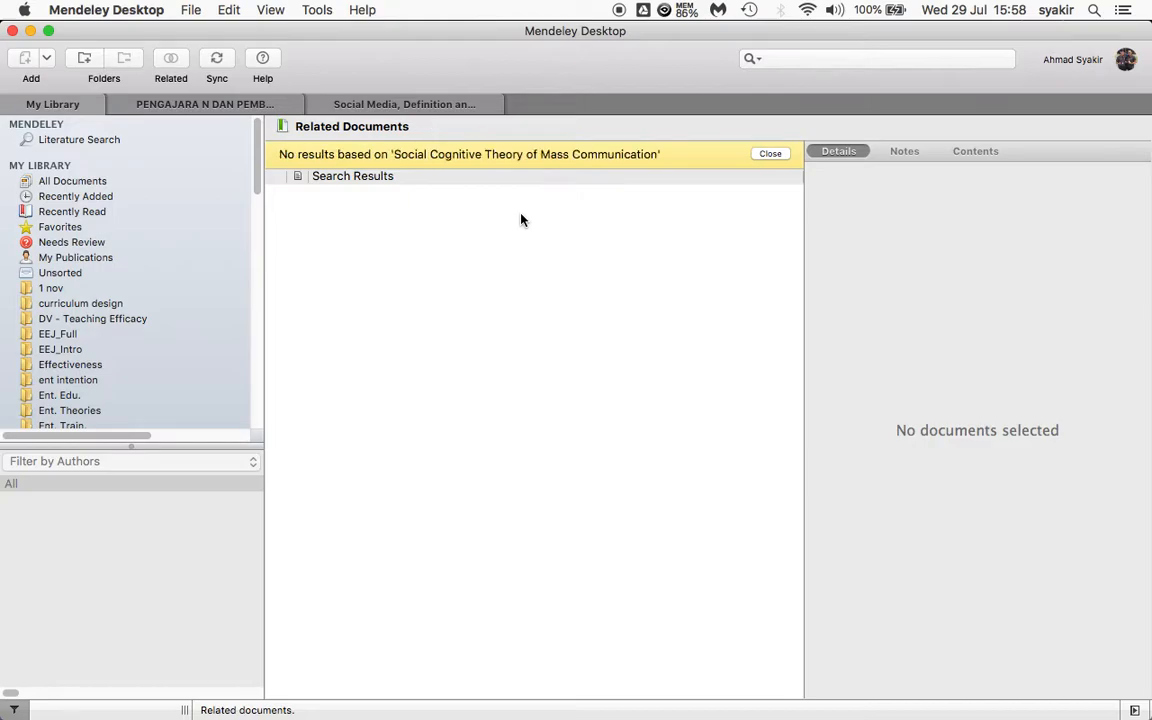
click(770, 154)
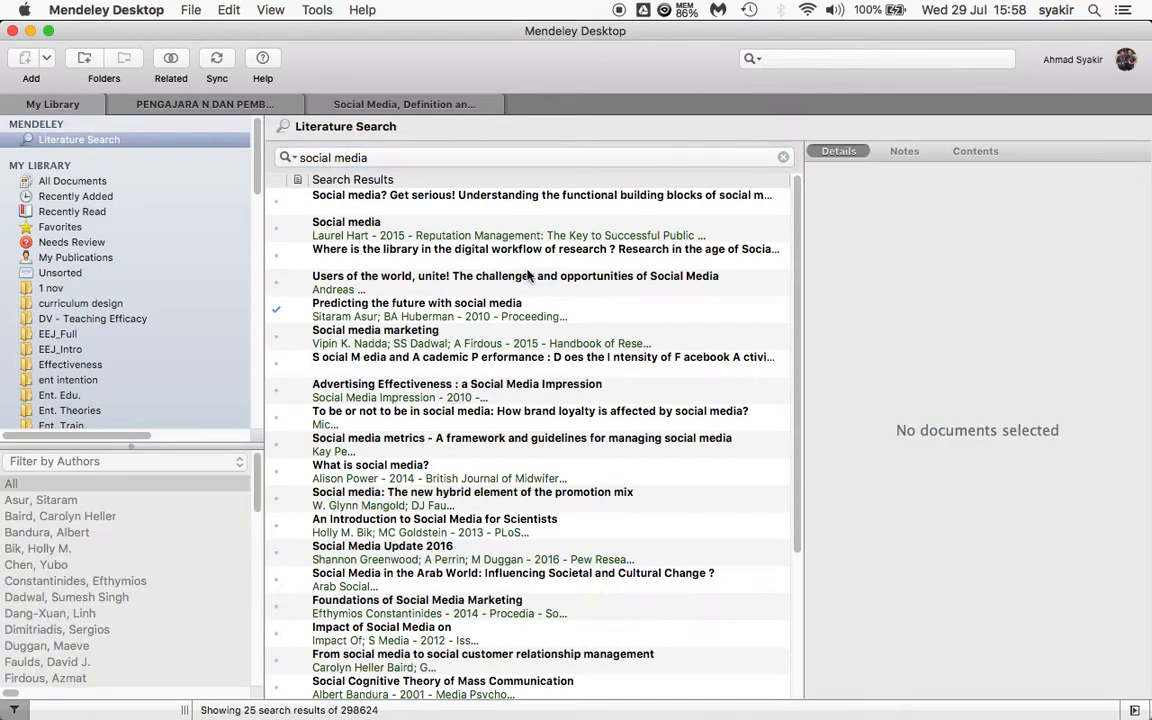
Step: Sync the library and check the related documents for the 2013 "Social media." article from the Journal of the Irish Dental Association
click(217, 60)
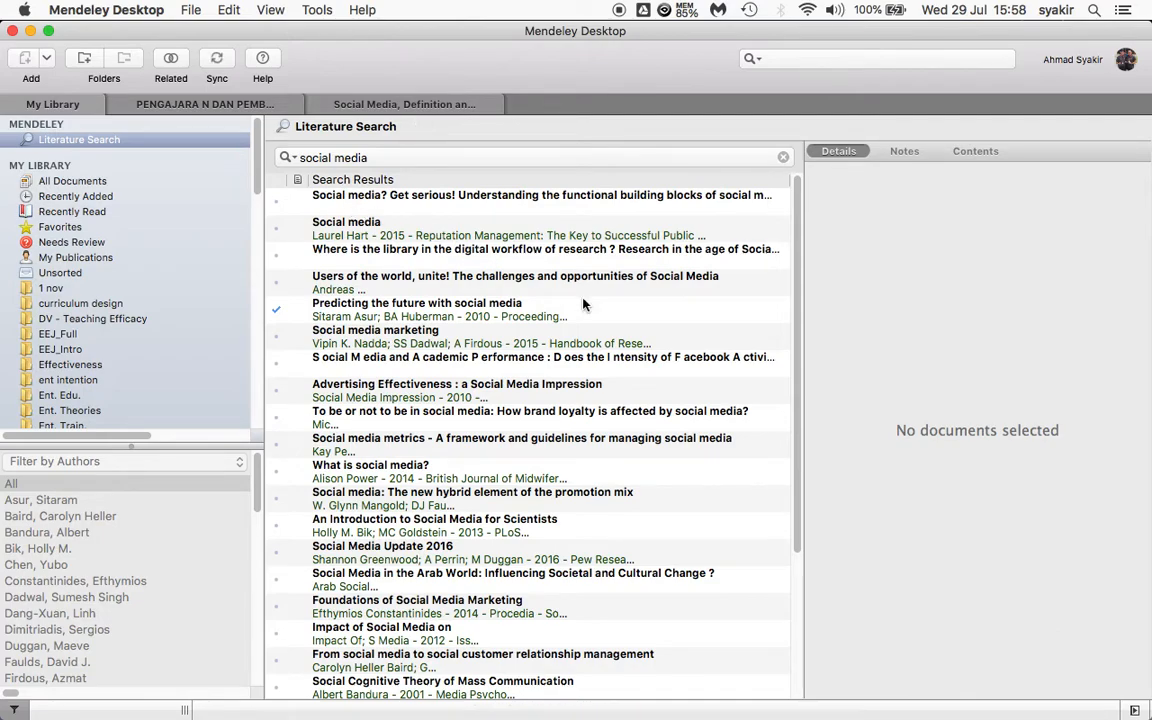
scroll(420, 362, down, 3)
scroll(420, 362, down, 3)
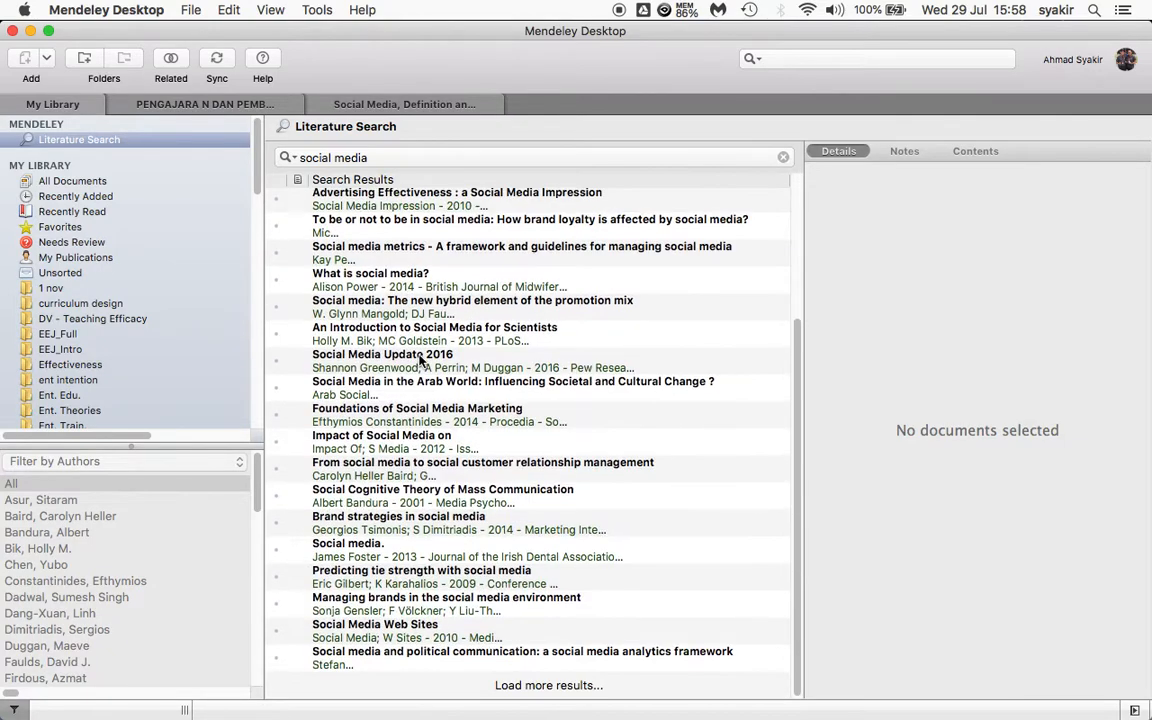
right_click(347, 550)
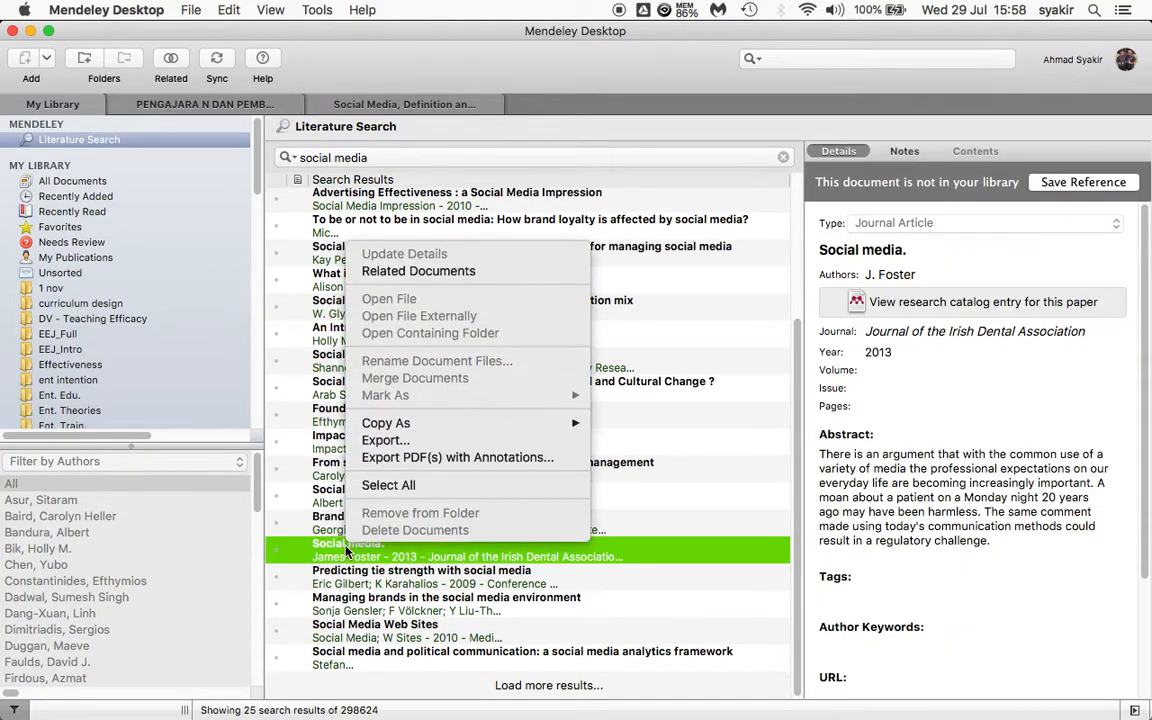
click(358, 270)
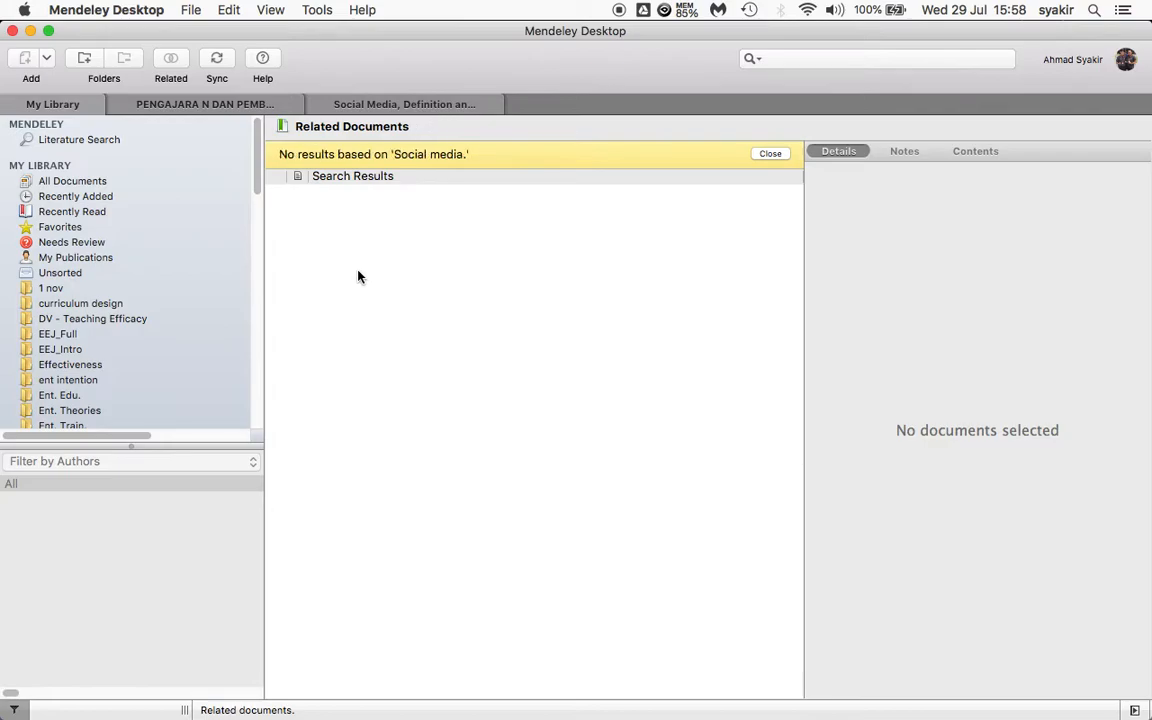
click(771, 155)
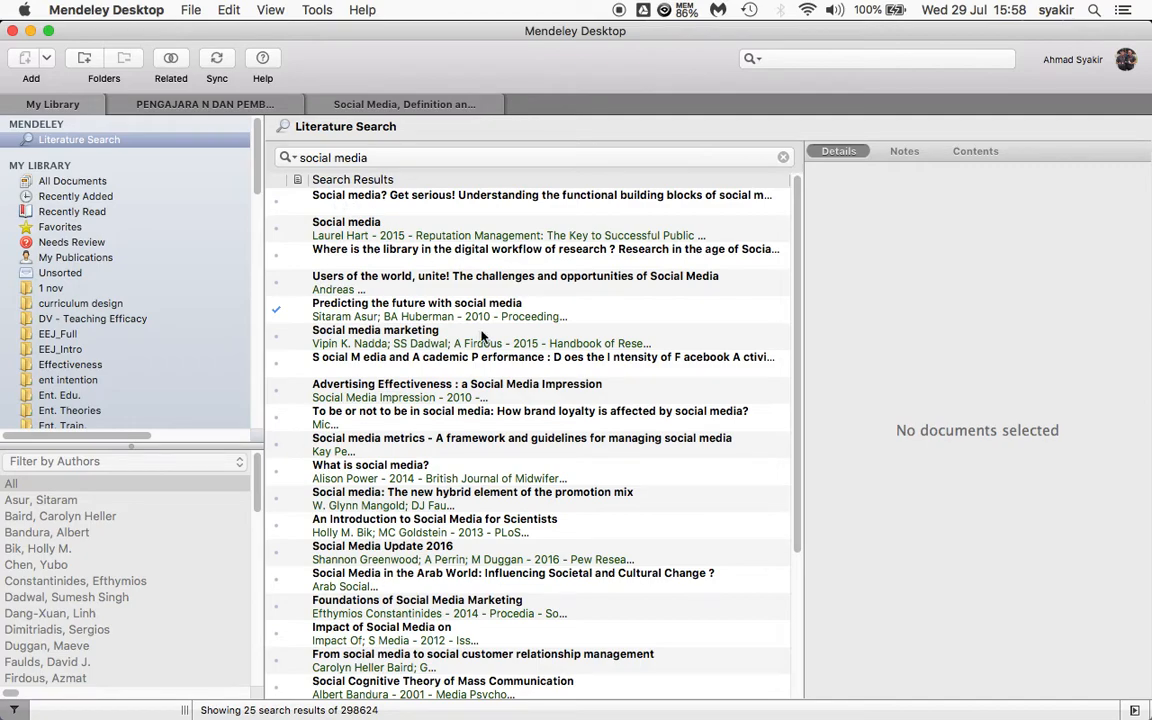
Step: Load more results for the "social media" literature search and look through the extended list
scroll(483, 337, down, 5)
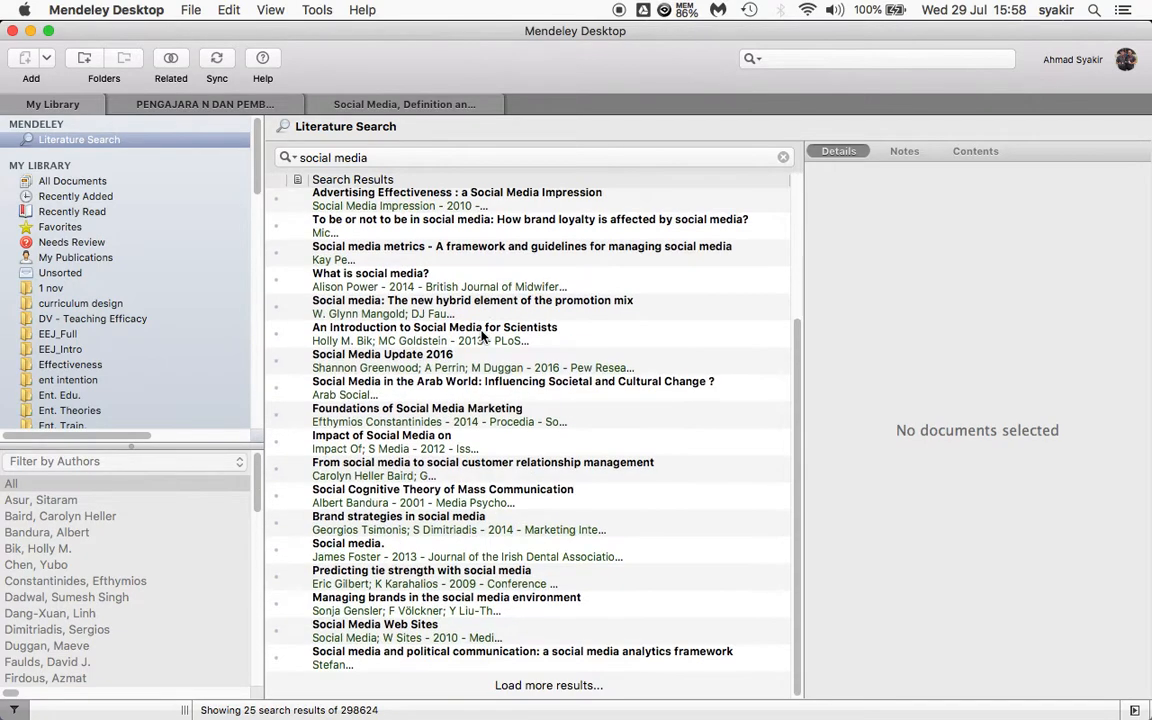
click(513, 686)
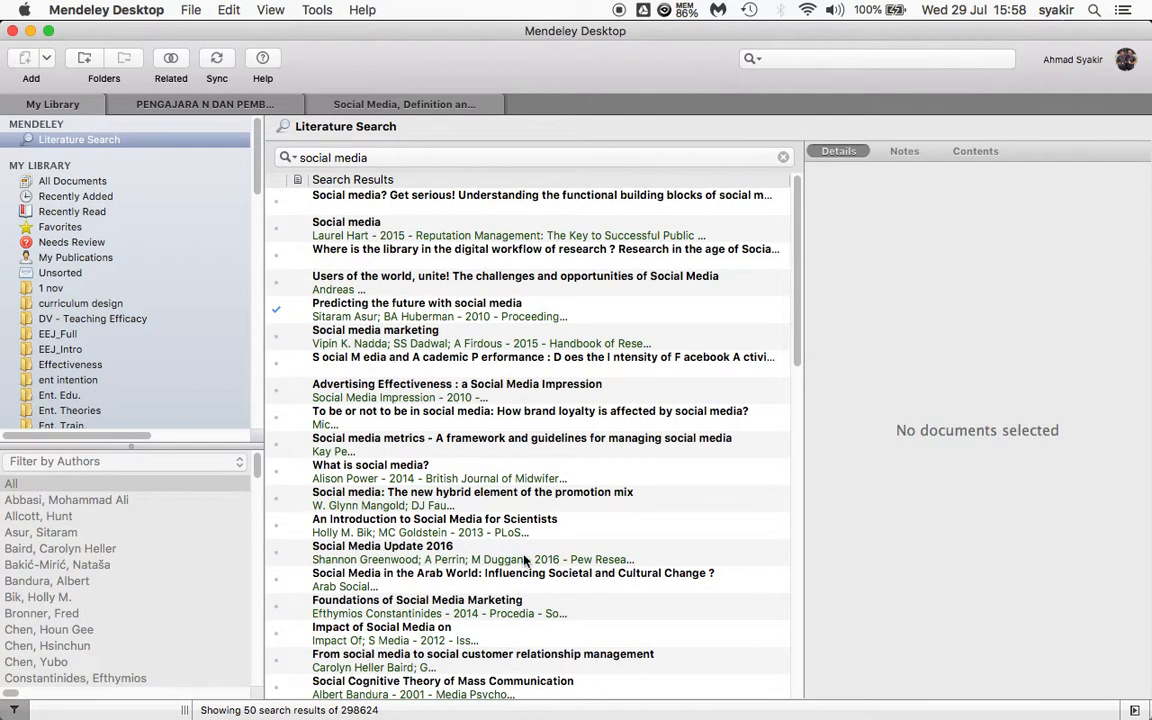
scroll(523, 560, down, 15)
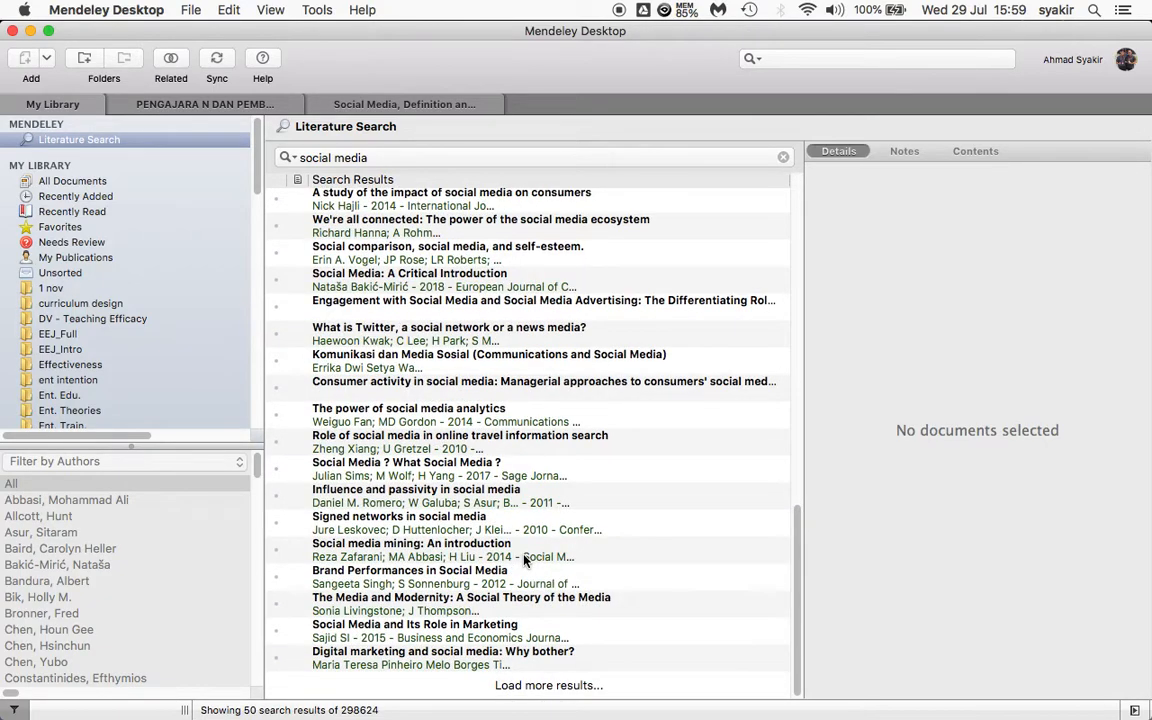
Step: View the field filters available for the literature search query, then close them without choosing one
click(391, 157)
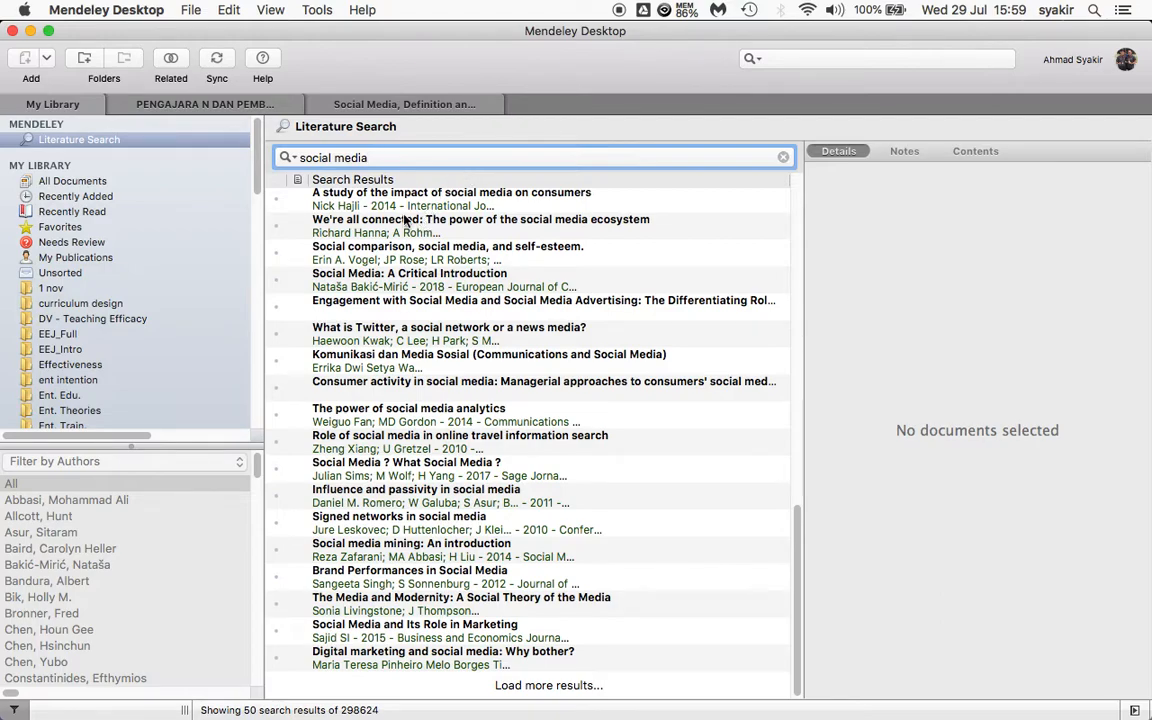
click(289, 157)
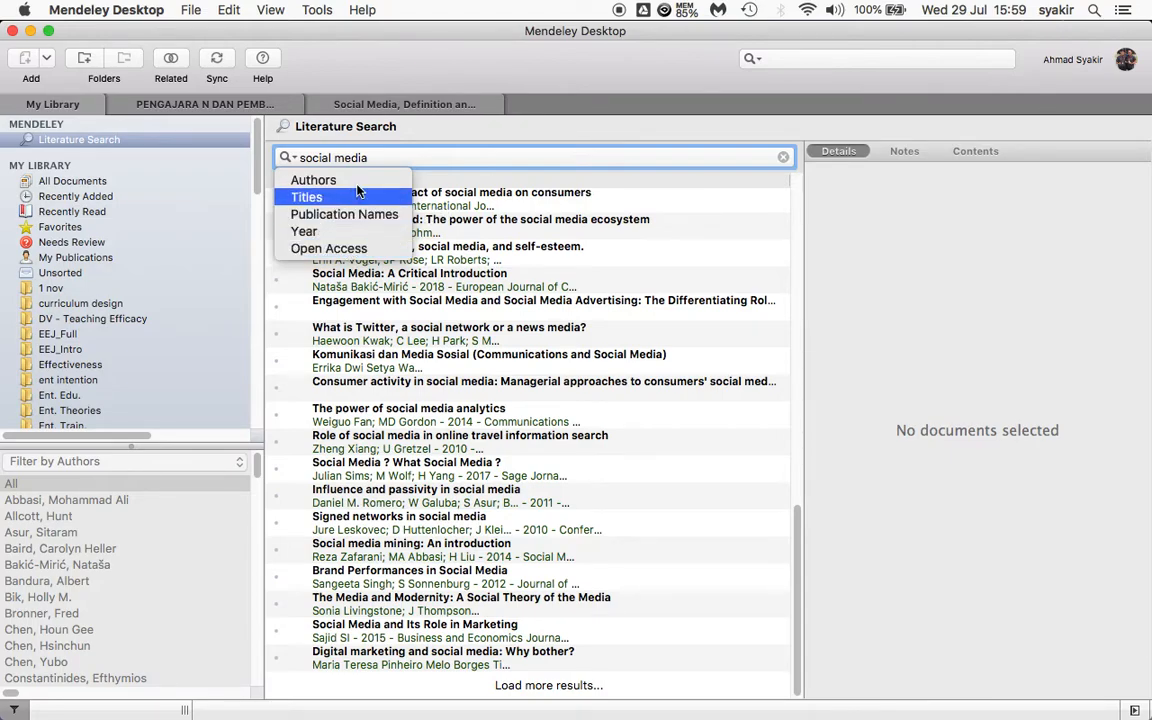
click(558, 132)
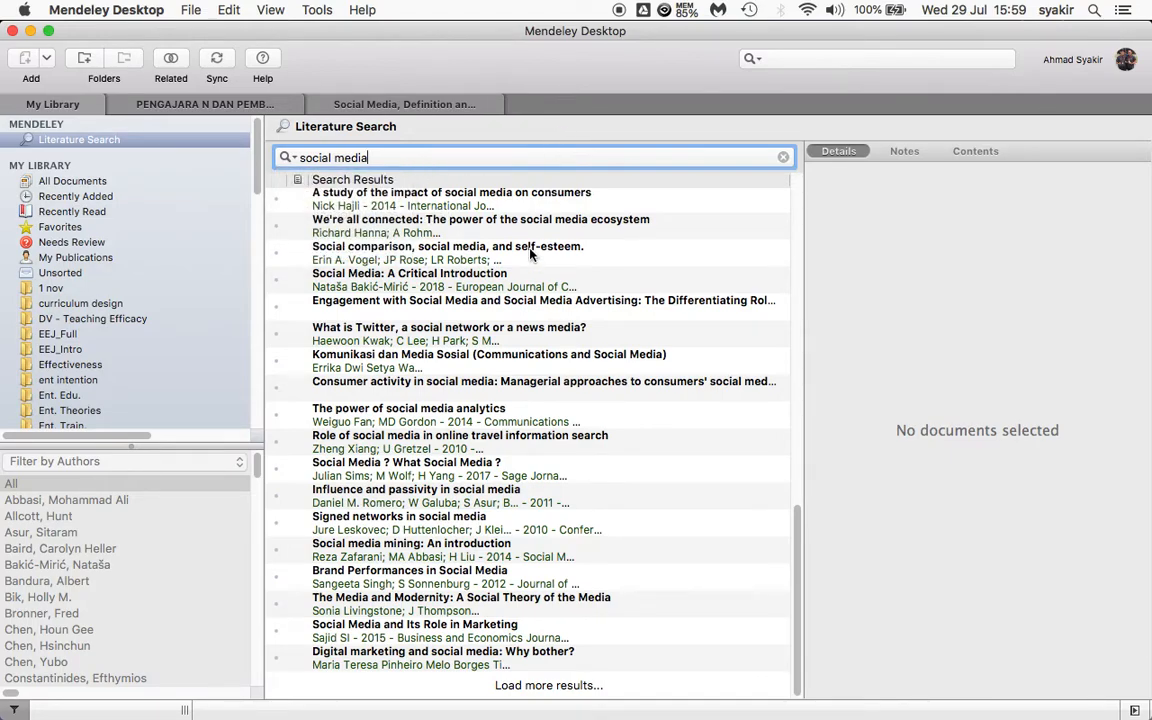
Step: Show all documents in the Mendeley library and switch to the AWW board in Chrome to review the Mendeley topic list
click(76, 181)
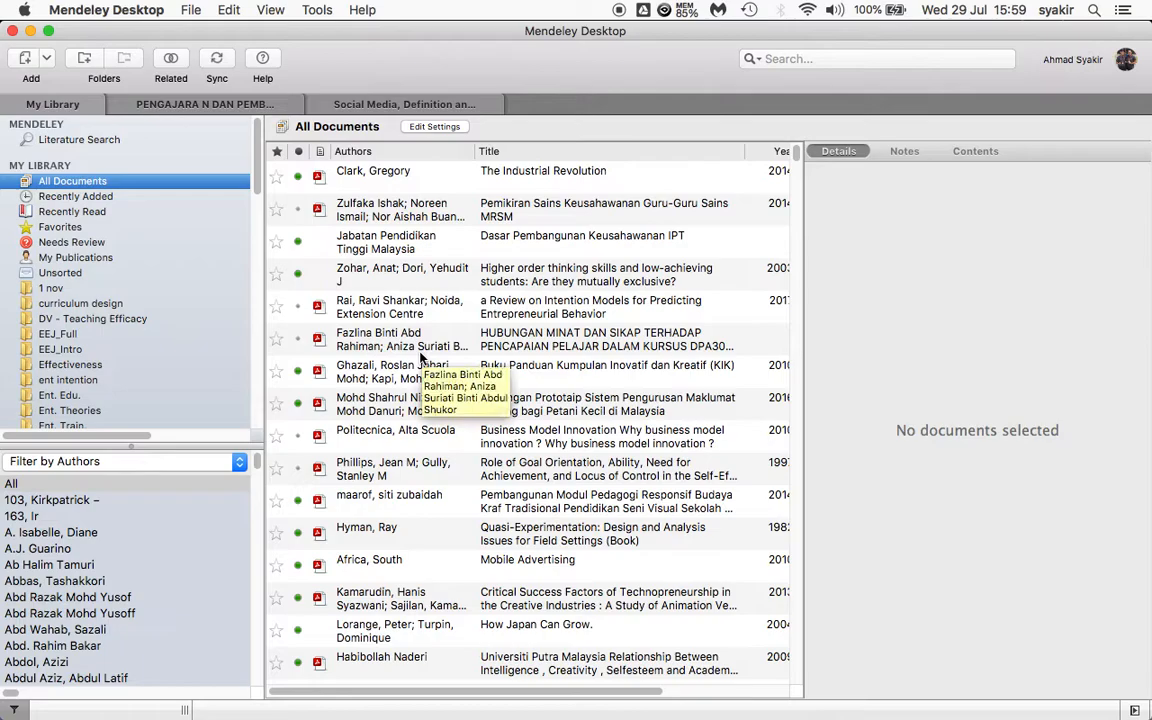
key(ctrl+Up)
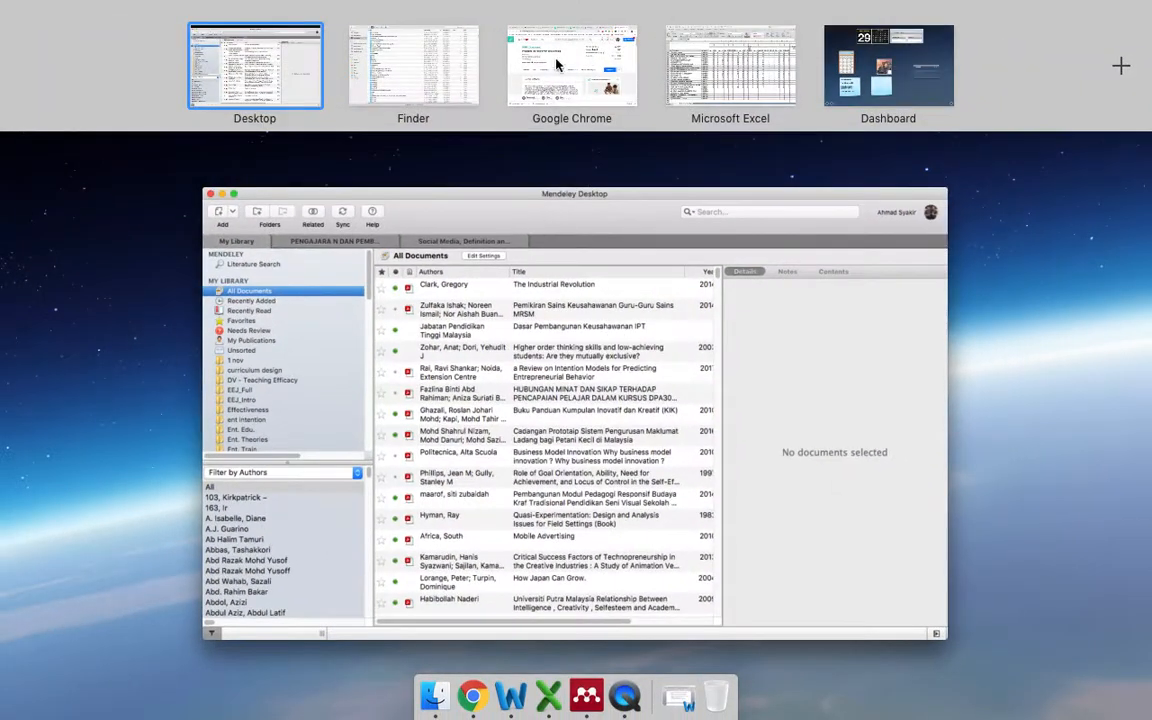
click(513, 50)
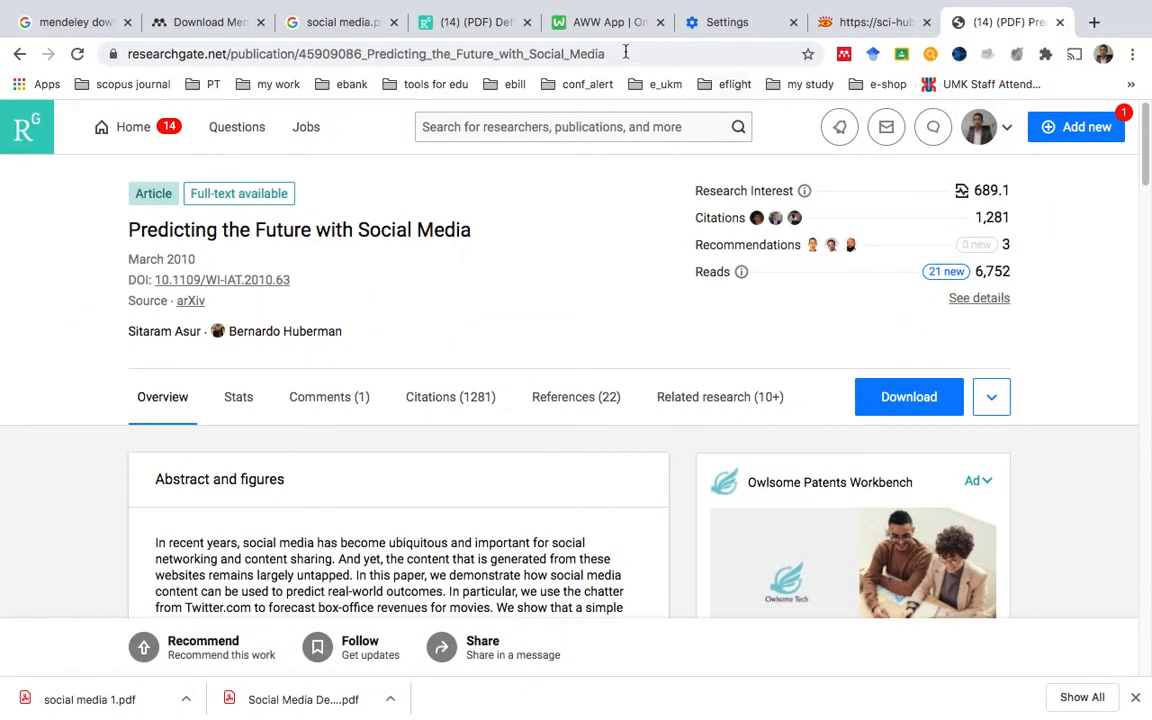
click(601, 27)
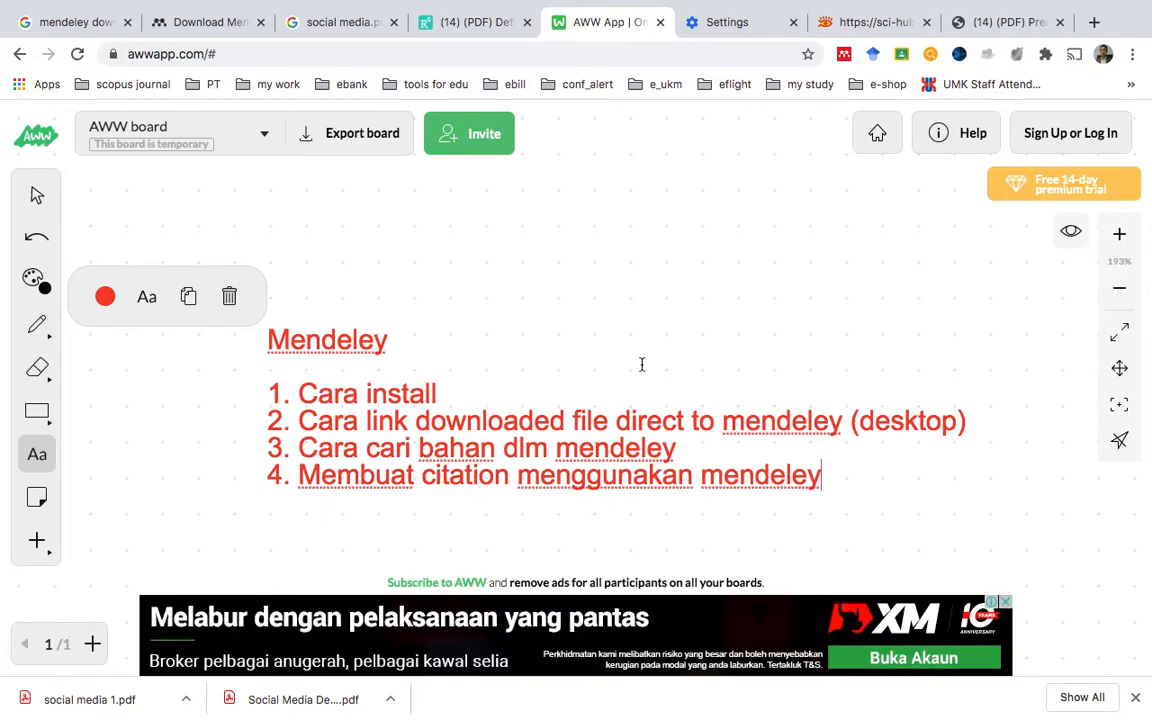
key(ctrl+Up)
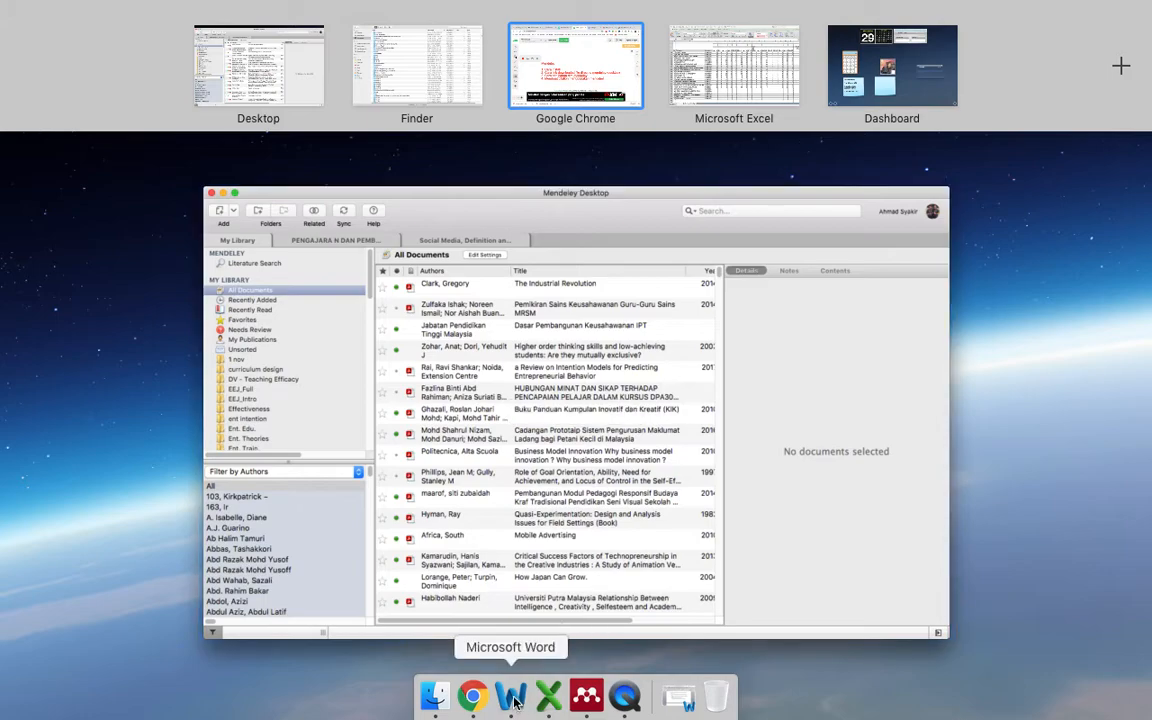
click(536, 41)
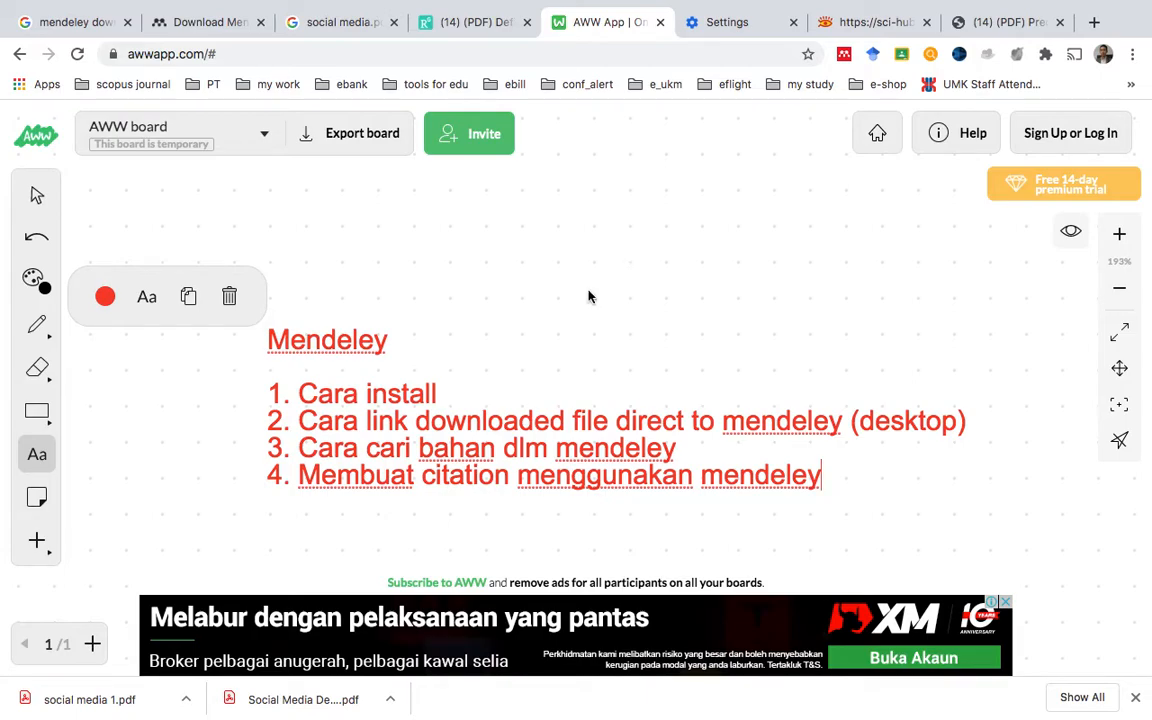
Step: Search the Mac for "word" and open the document "Nota bengkel word.doc"
key(super+space)
text(word)
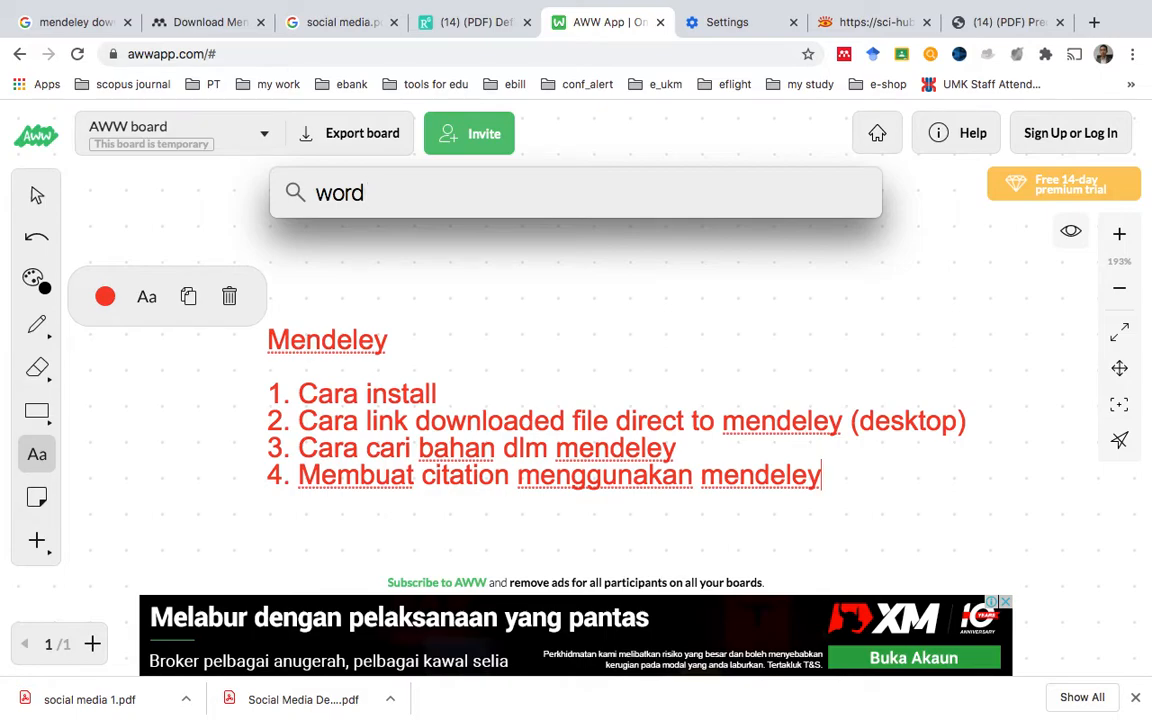
text(s)
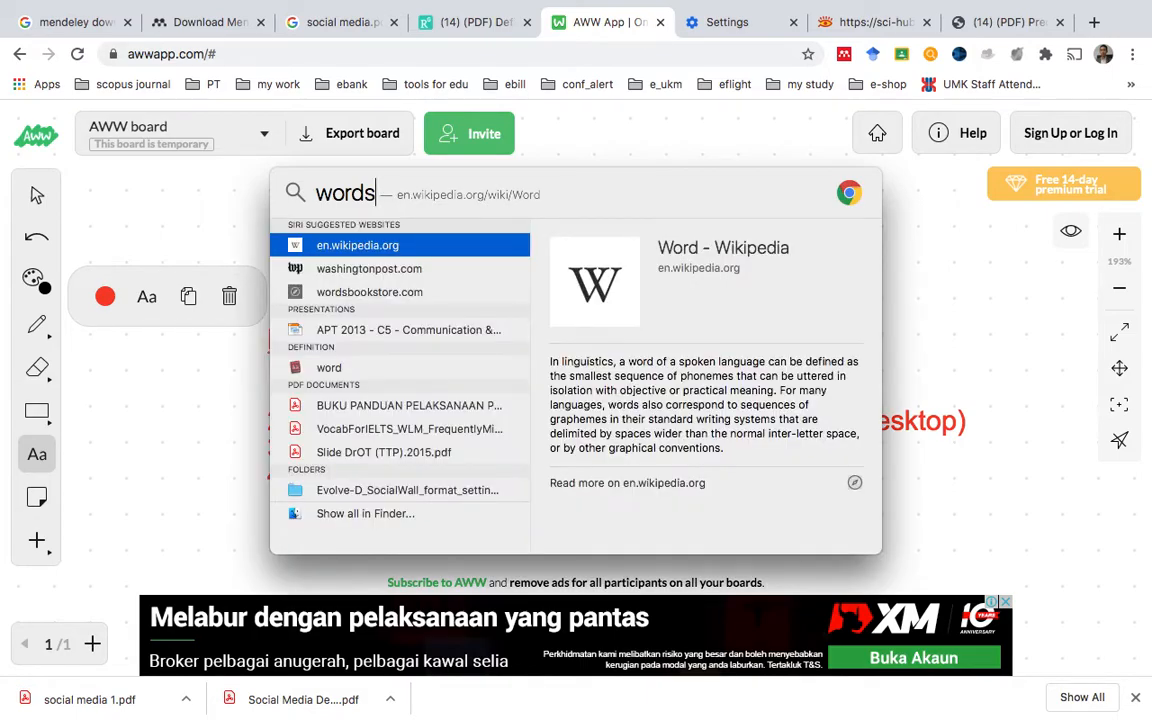
key(BackSpace)
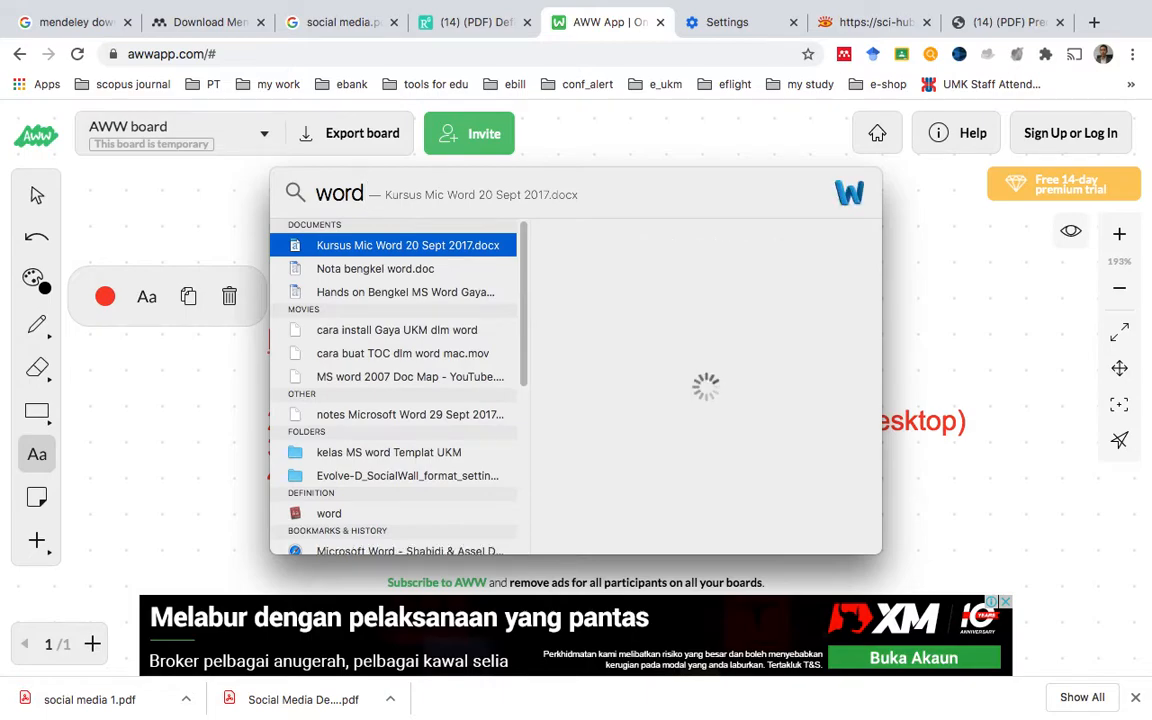
scroll(415, 297, down, 10)
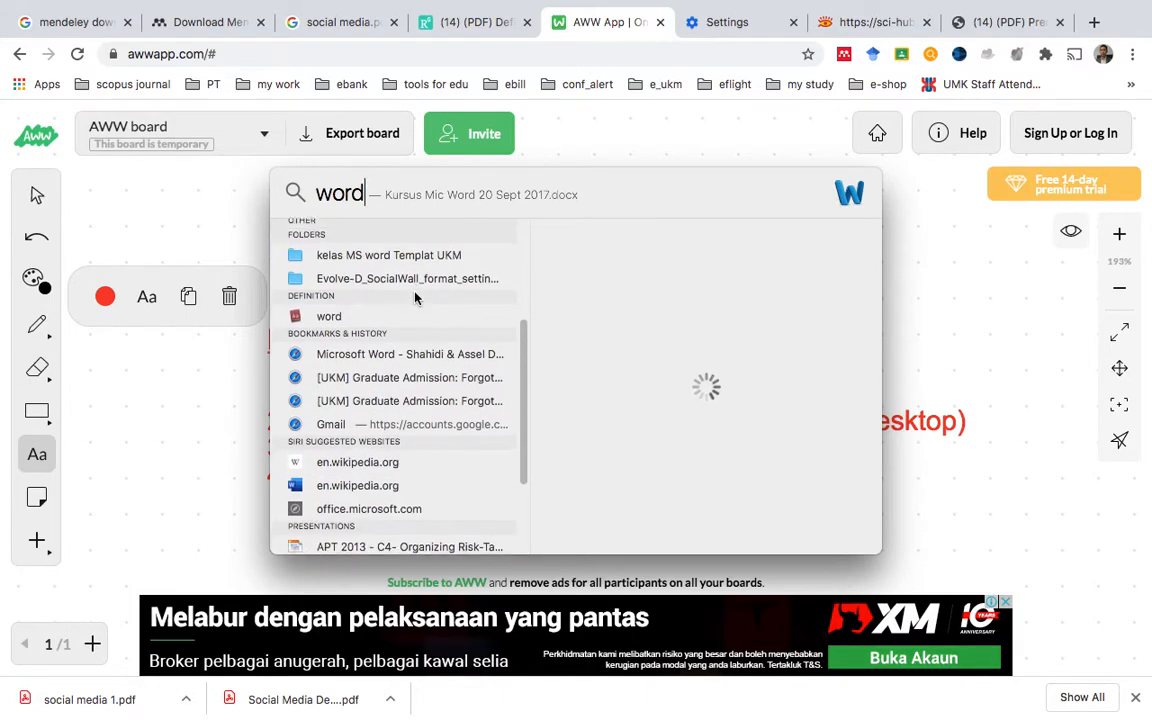
scroll(415, 297, up, 10)
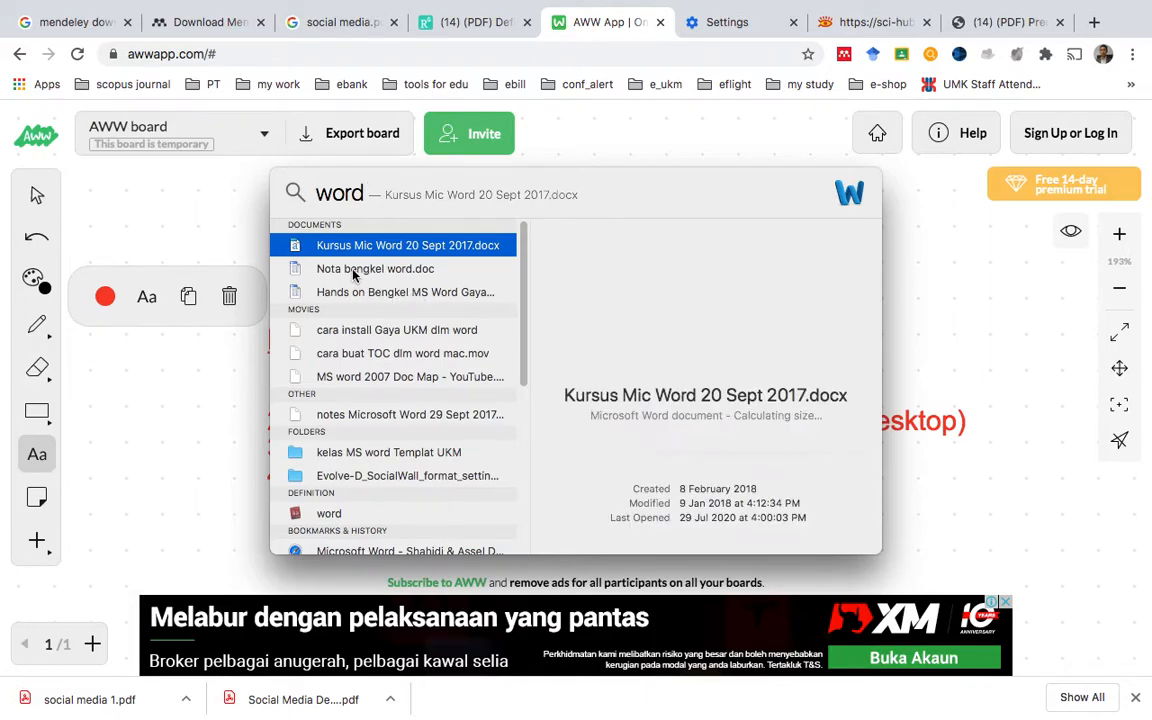
click(349, 270)
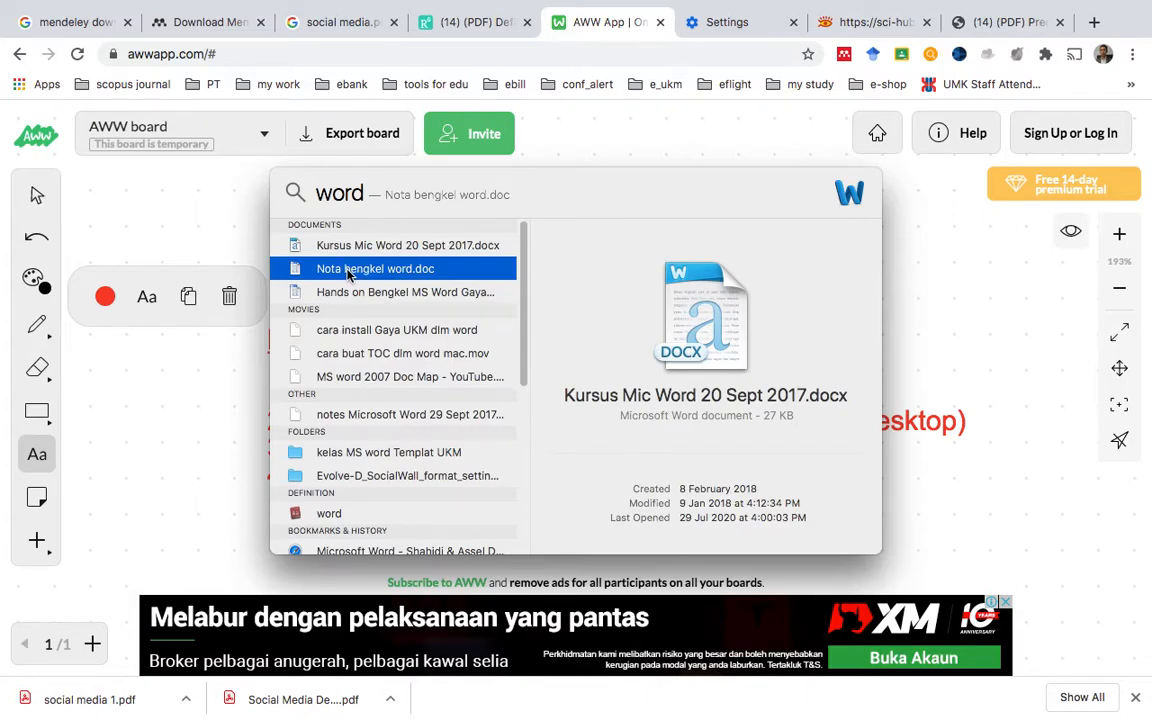
key(Escape)
click(348, 276)
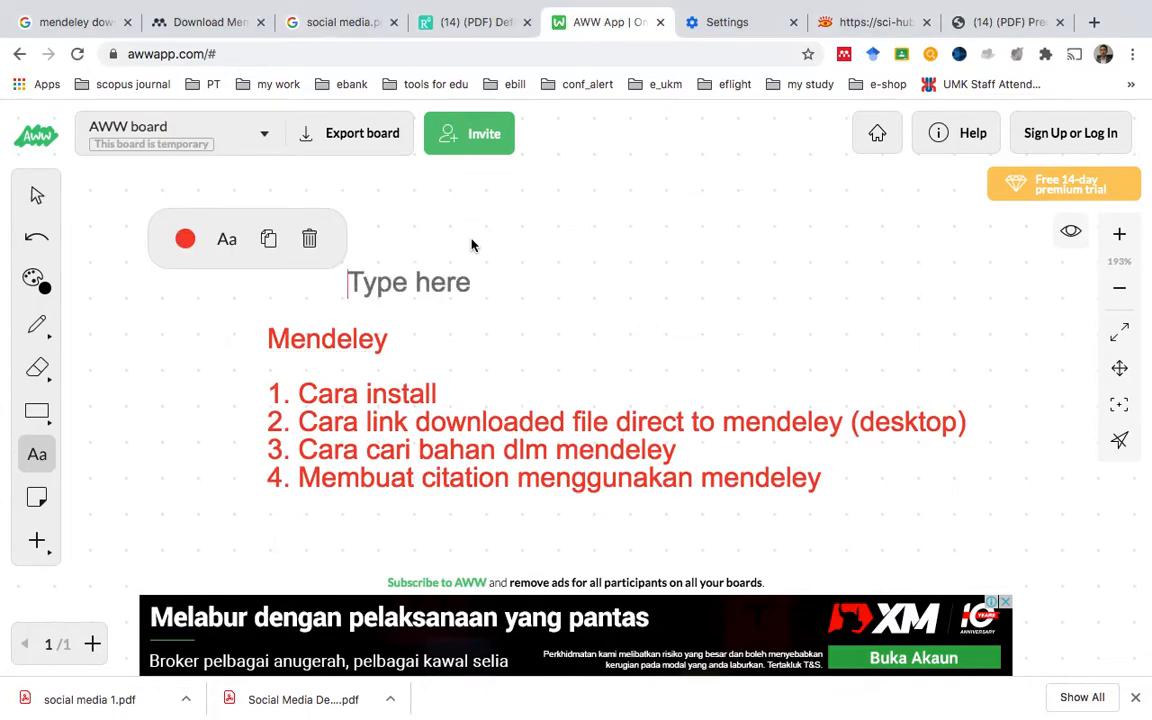
Step: Restore the minimized Word document "Suggested solutions Final Assessment.docx" and bring it to the front
key(ctrl+Up)
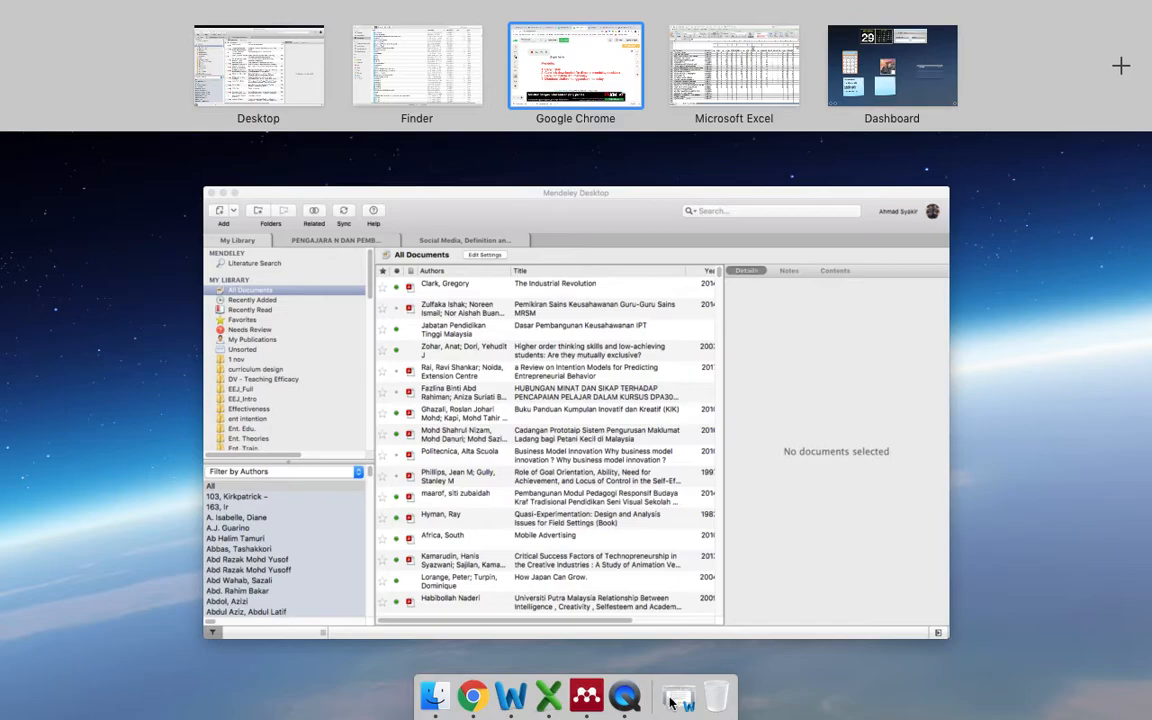
click(650, 537)
key(ctrl+Up)
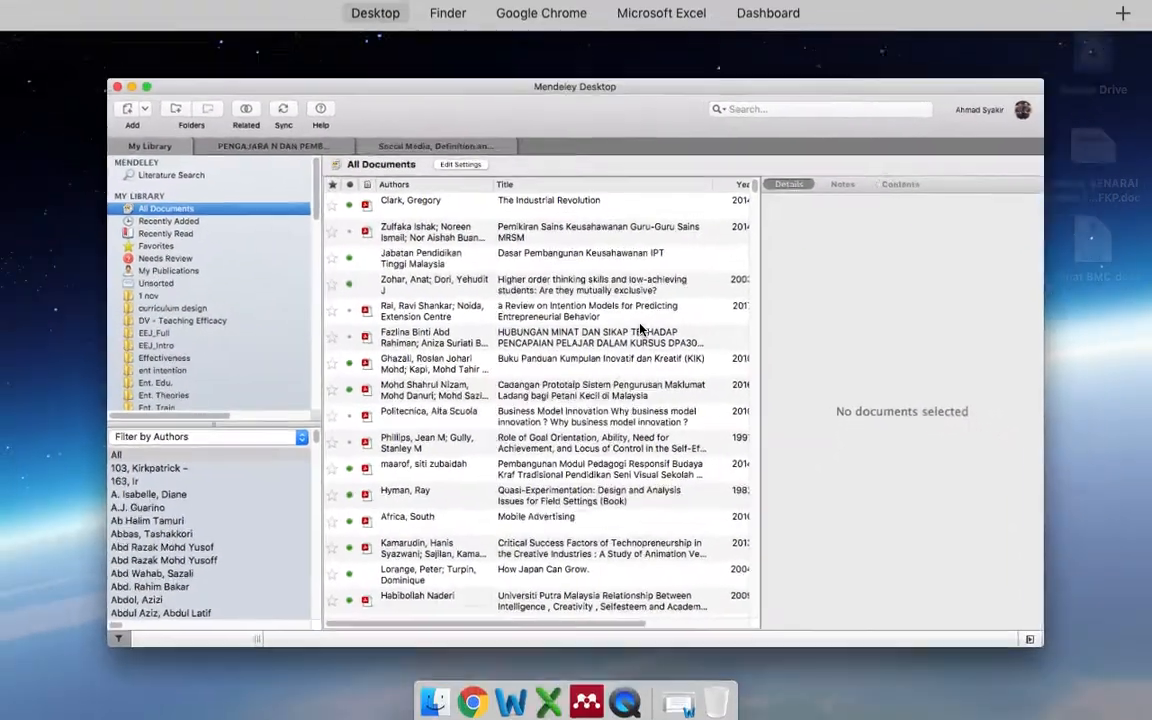
mouse_move(368, 75)
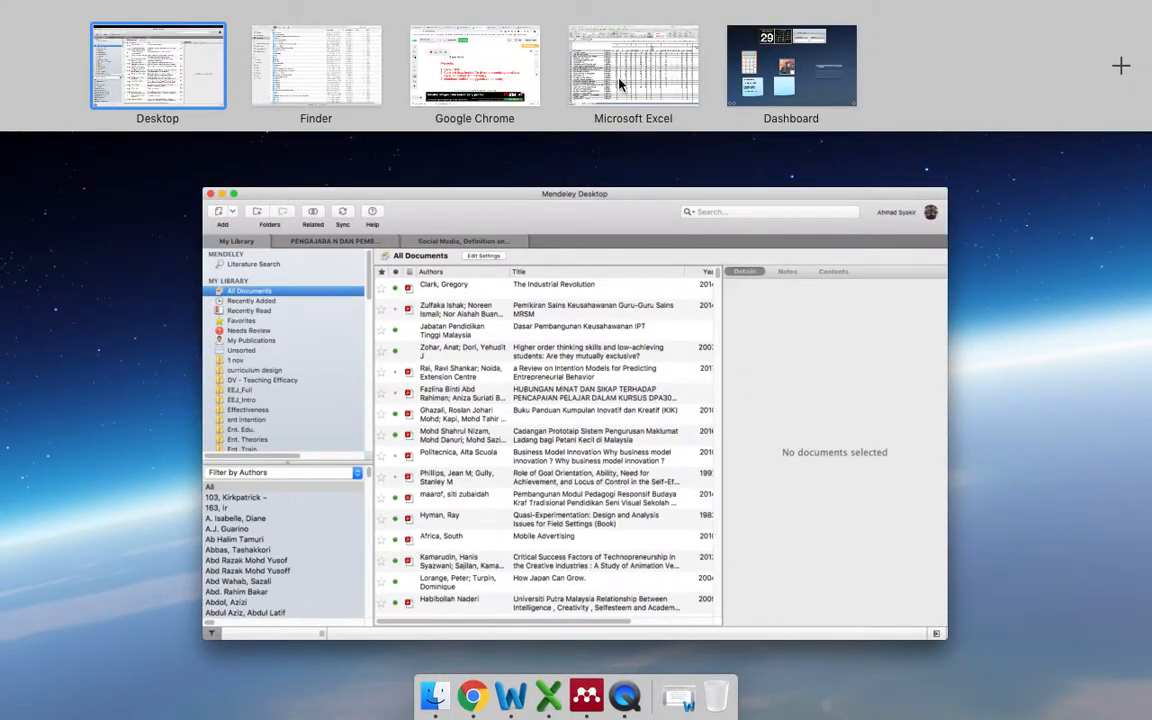
click(681, 705)
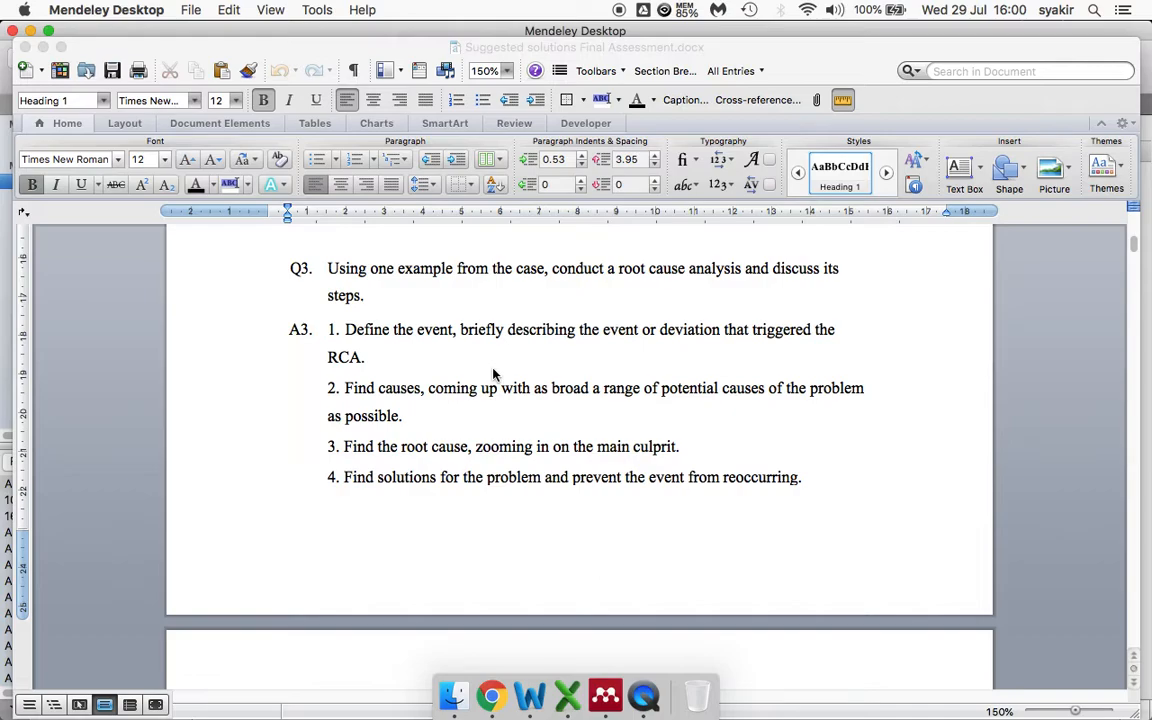
key(ctrl+Up)
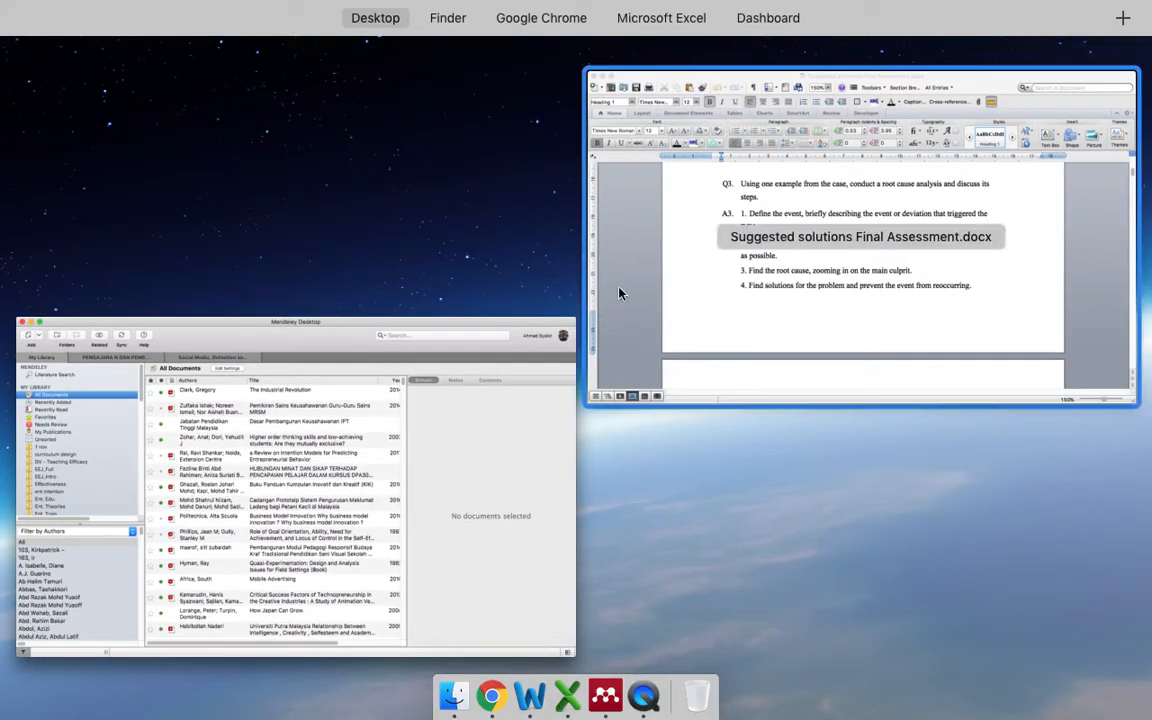
click(742, 304)
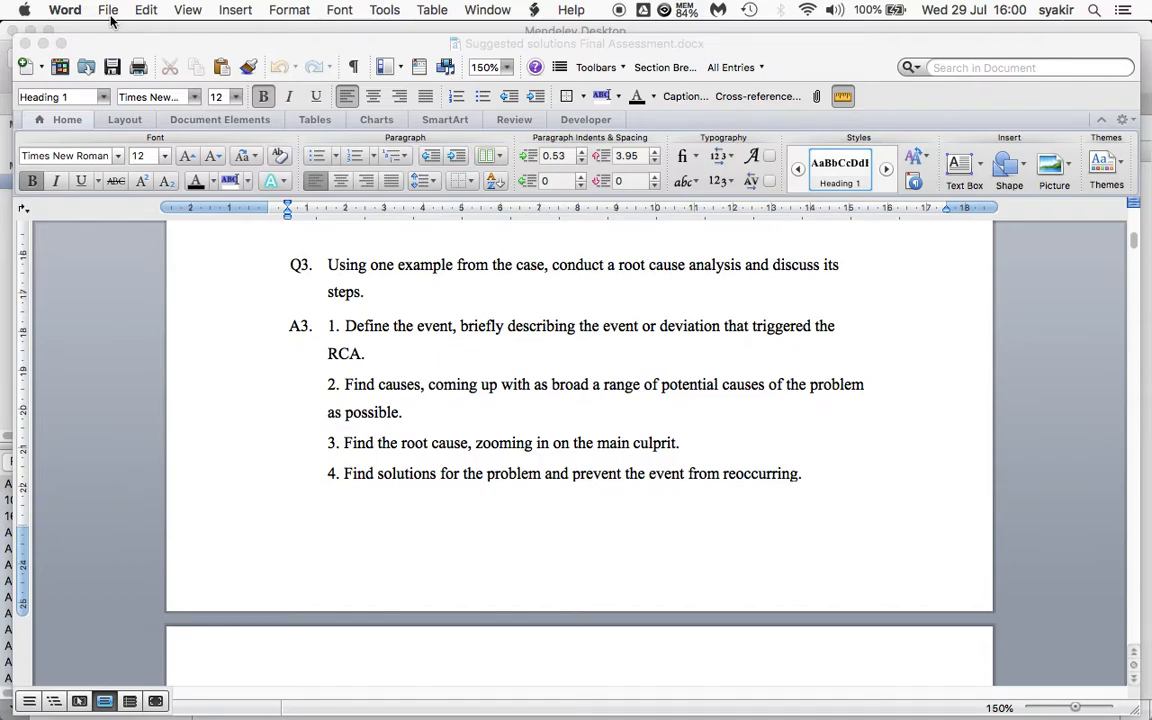
Step: Switch to the "Nota bengkel word.doc" window and create a new blank Word document
key(ctrl+Up)
click(725, 260)
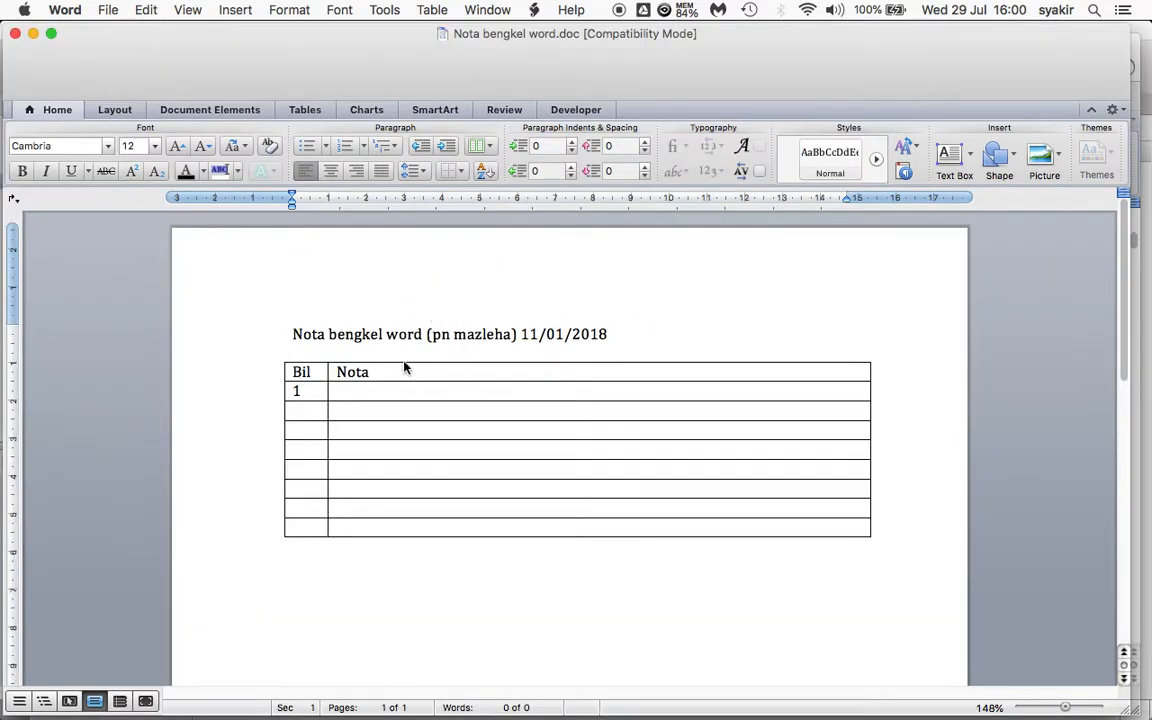
key(ctrl+Up)
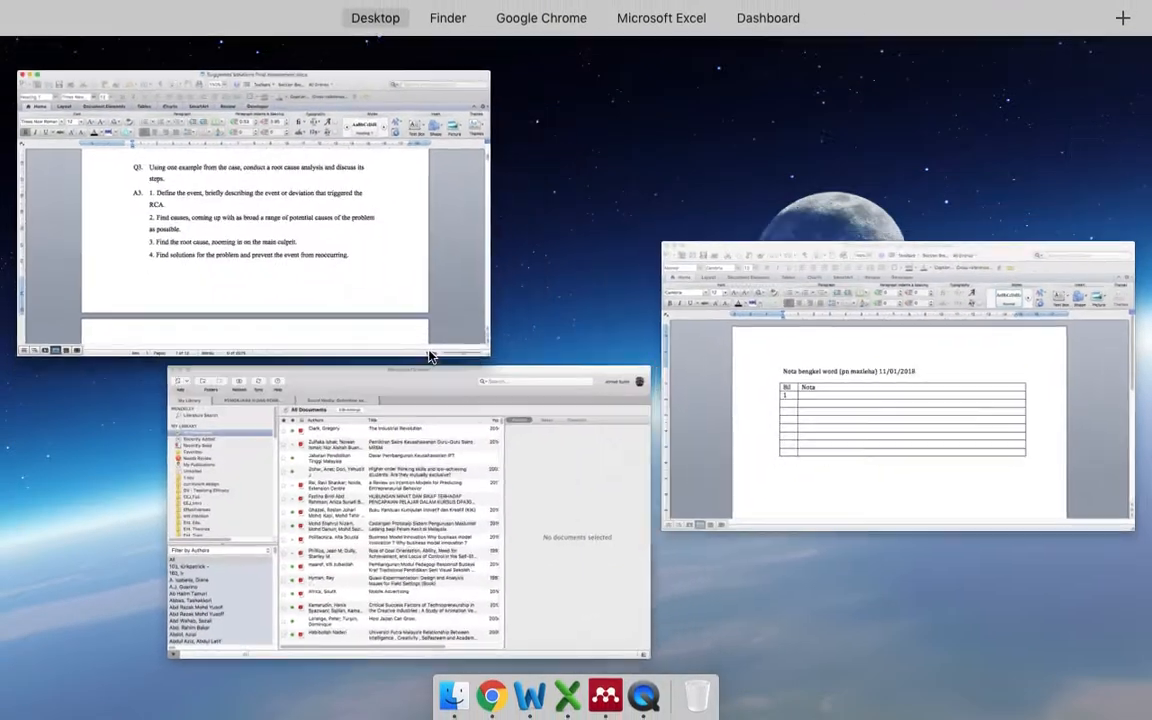
click(800, 440)
click(108, 10)
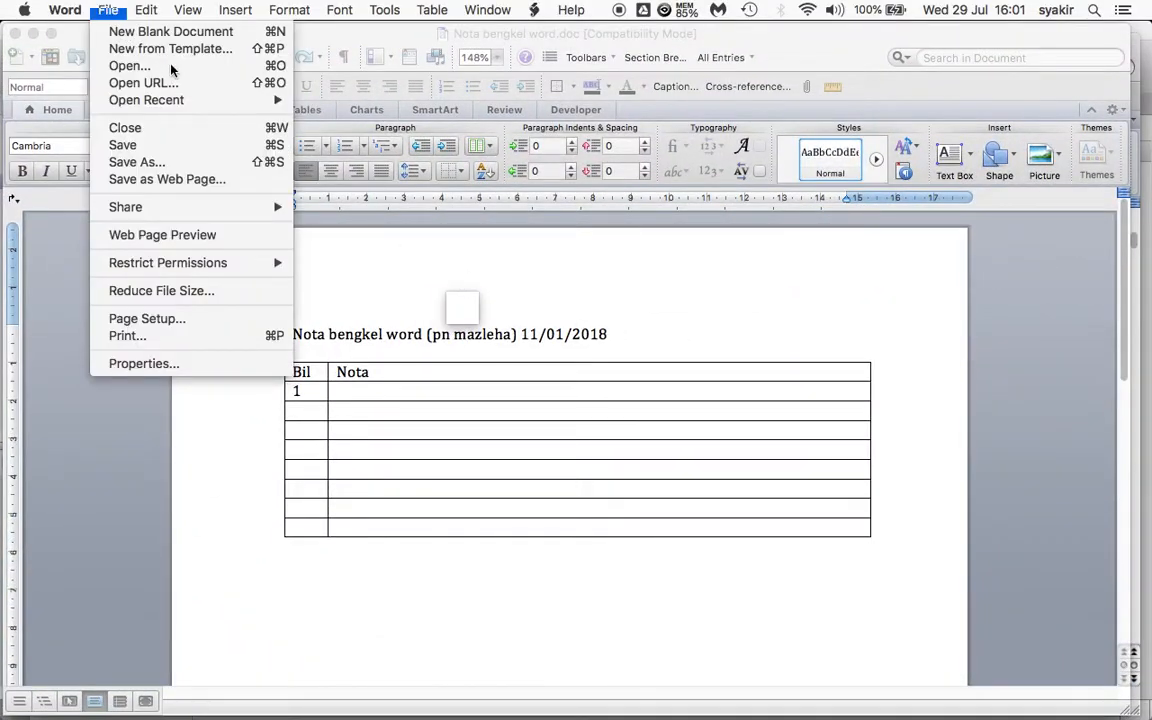
click(116, 32)
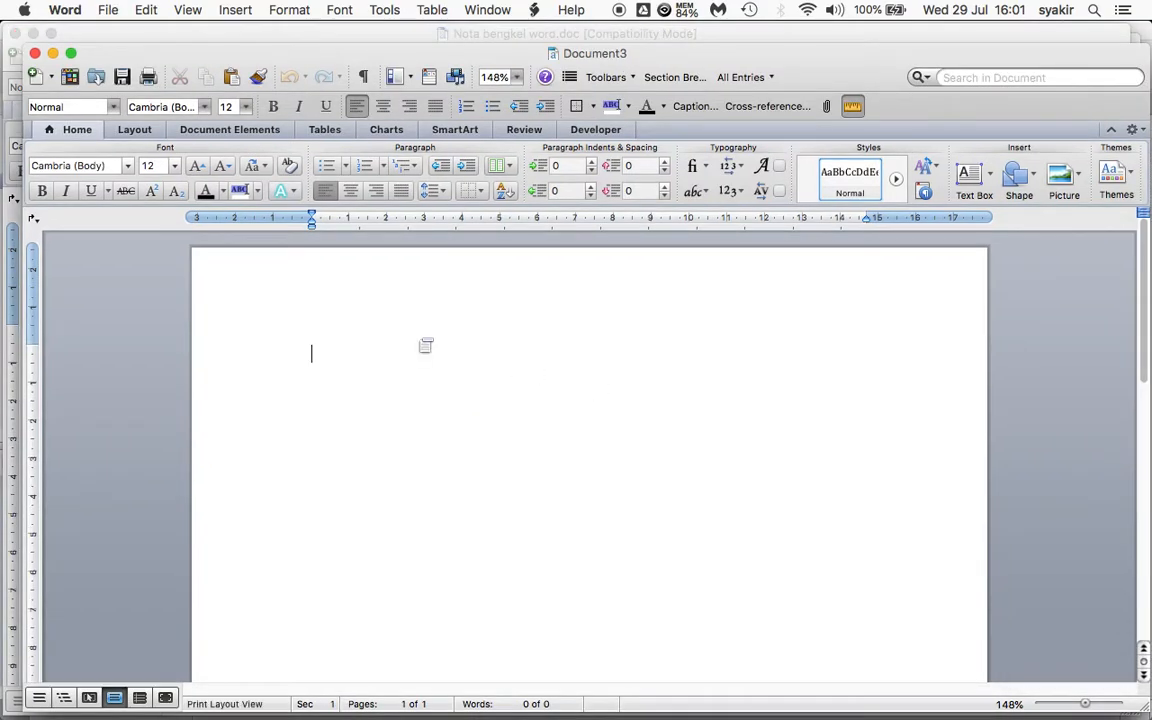
Step: Switch to Mendeley Desktop and open "Social Media, Definition and Classes of" from the recently added papers
key(ctrl+Up)
click(329, 278)
key(ctrl+Up)
click(330, 461)
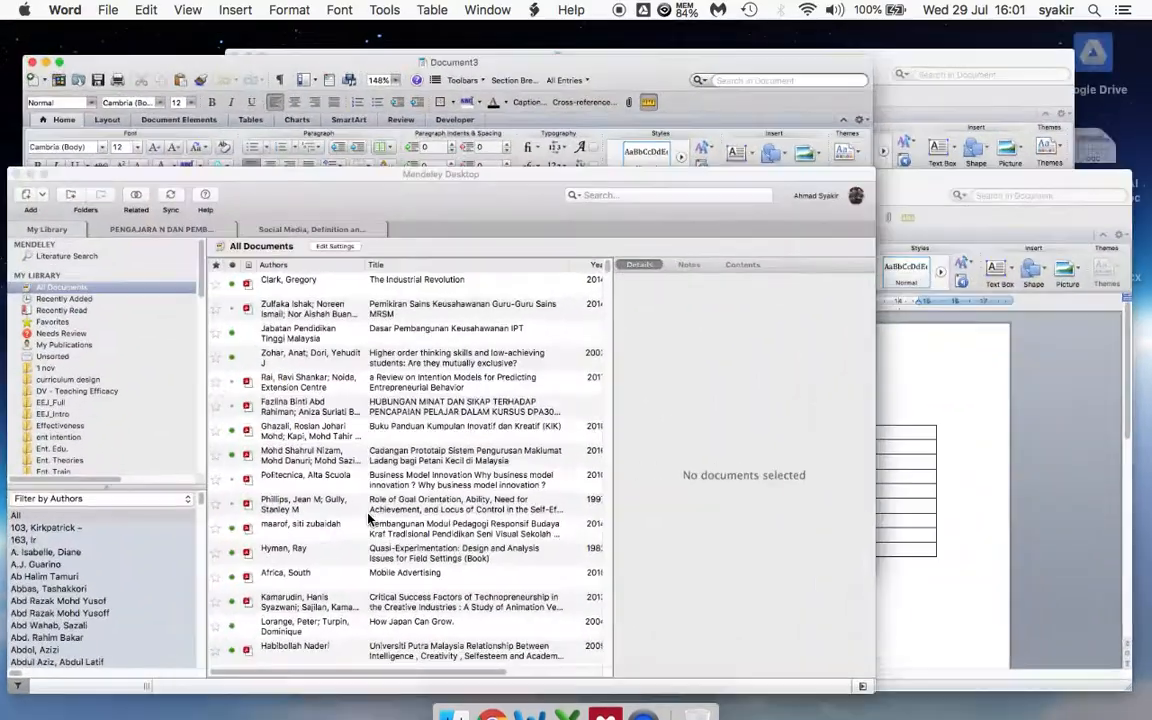
click(104, 197)
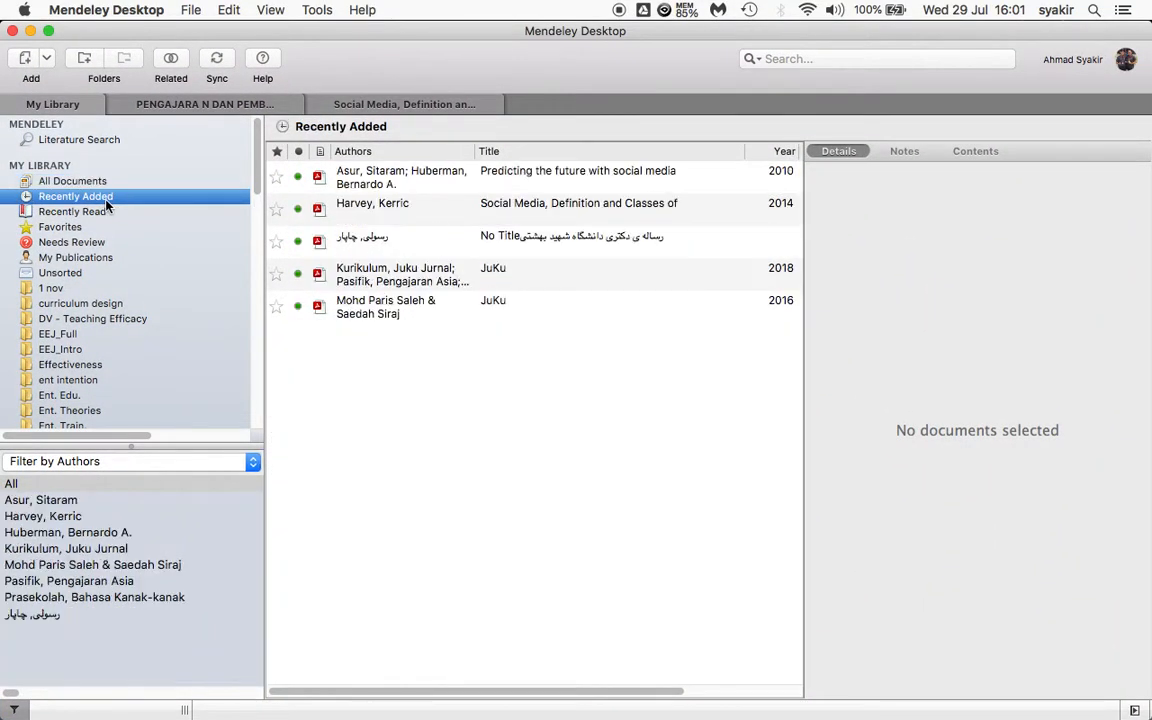
double_click(527, 207)
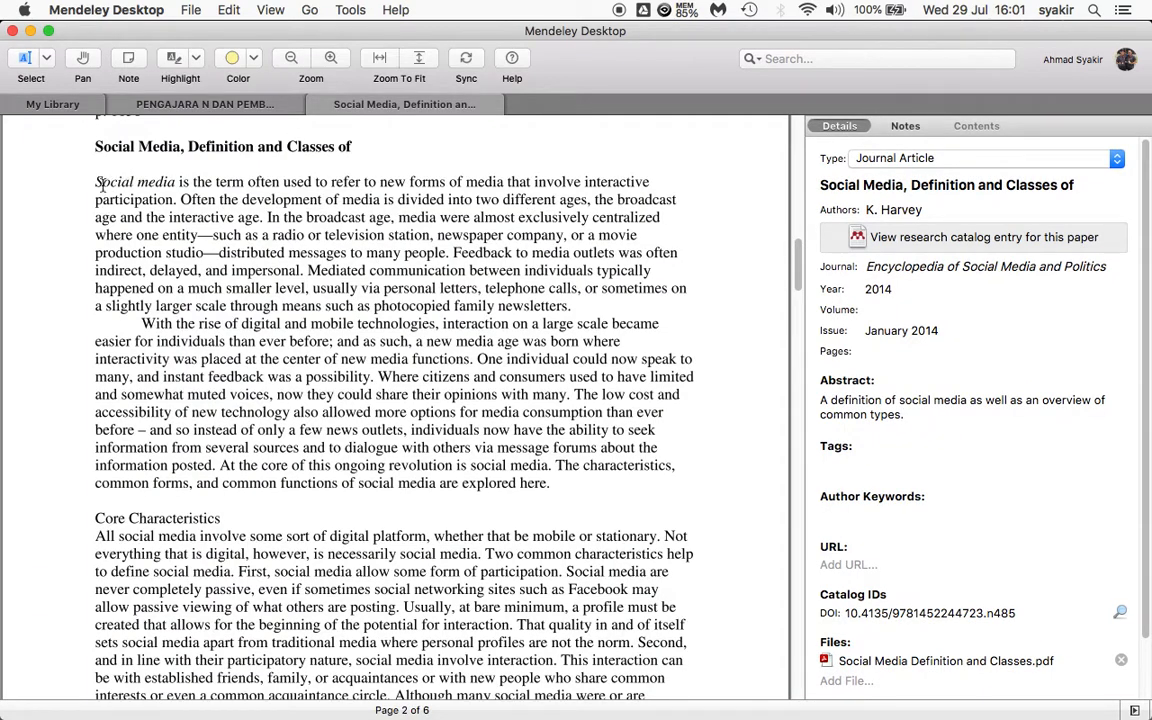
Step: Copy the paper's opening sentence, "Social media is the term often used… interactive participation.", and paste it into the blank Word document
click(144, 192)
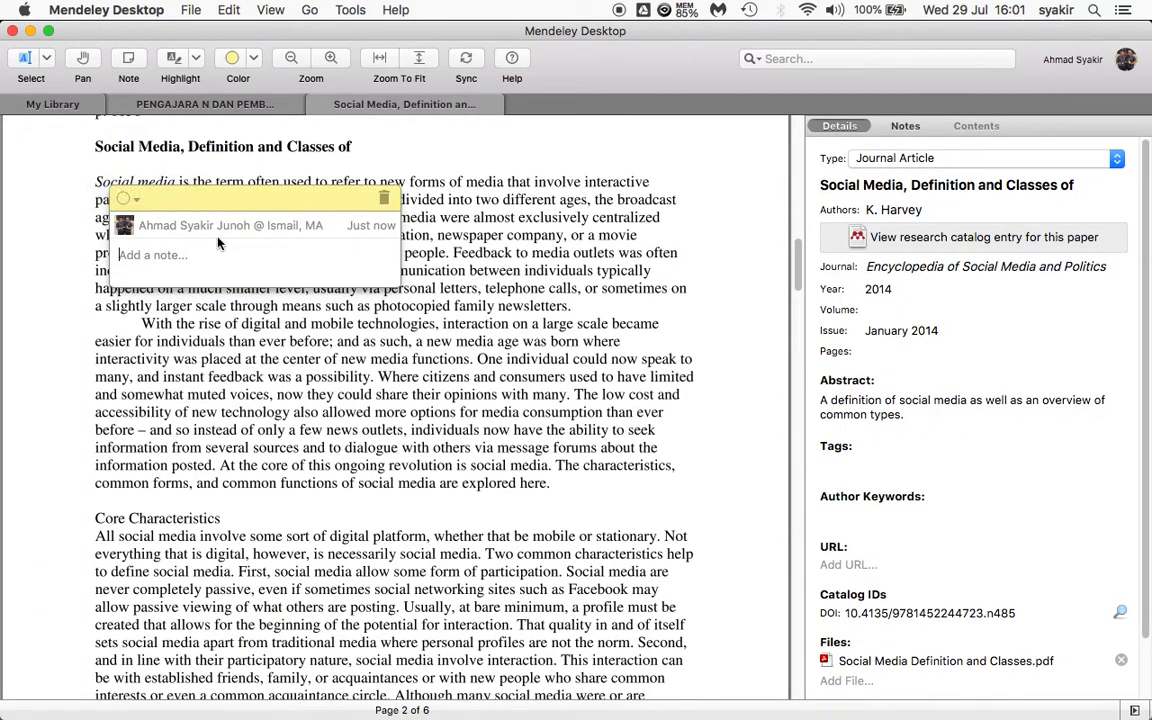
key(Escape)
drag(95, 181, 177, 200)
key(super+c)
key(ctrl+Up)
click(438, 287)
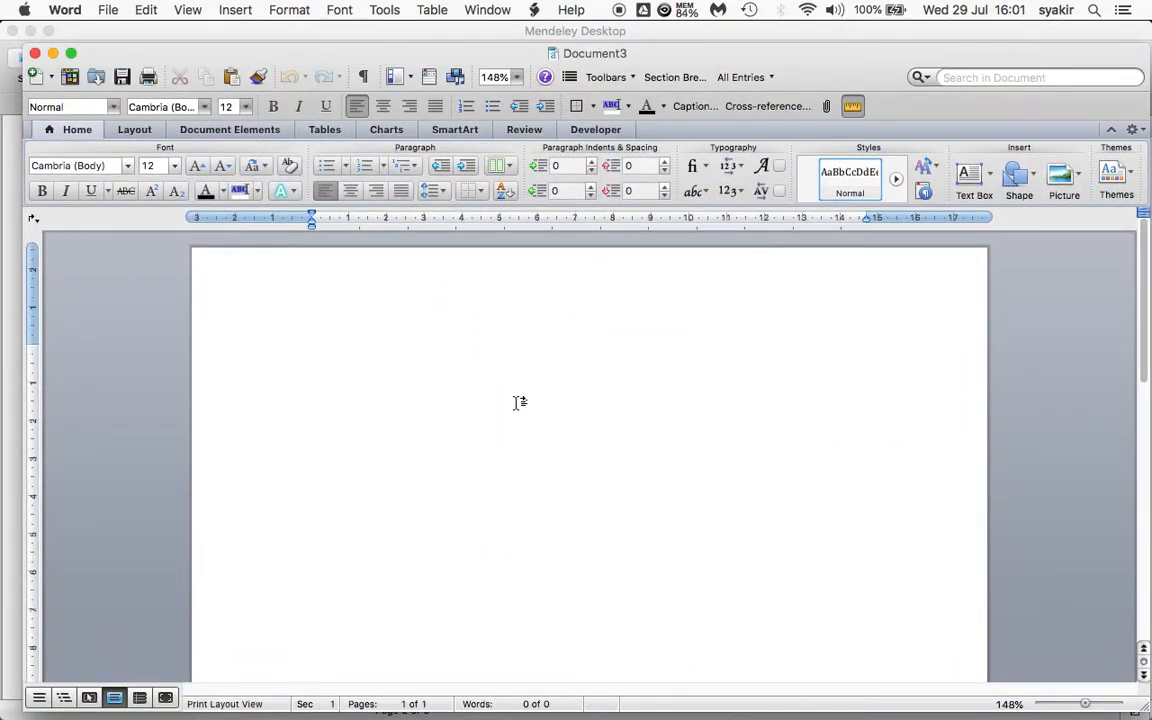
key(super+v)
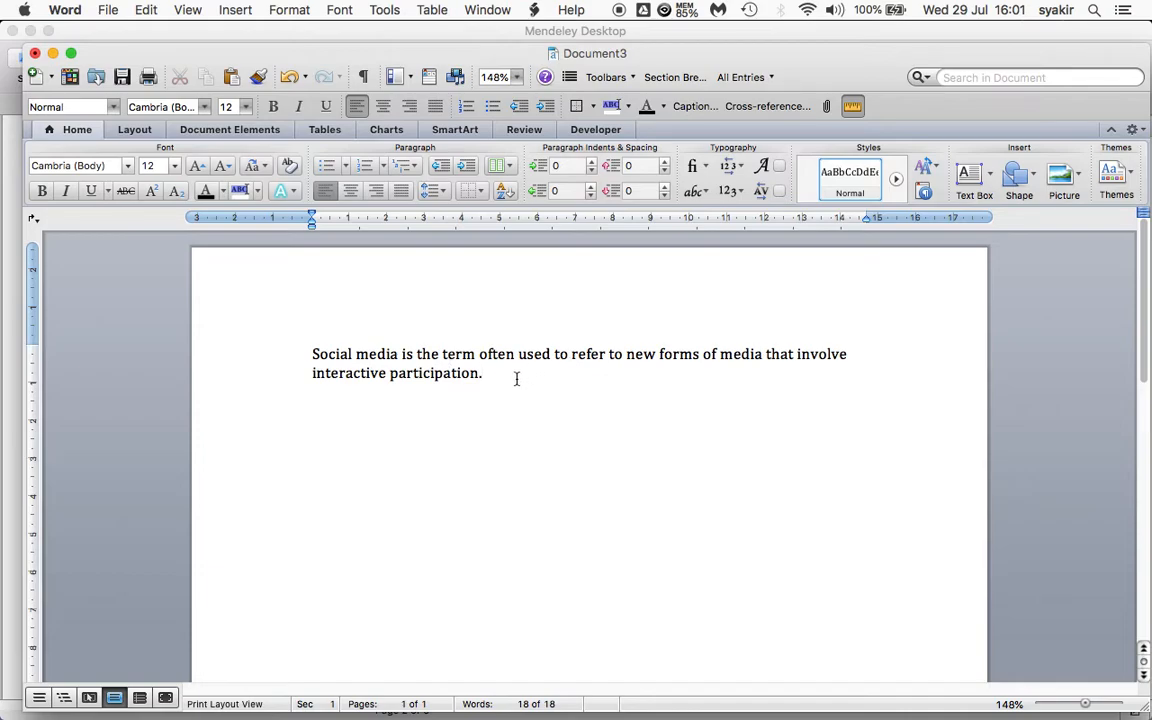
Step: Remove the full stop after "interactive participation" and leave a space at the end of the sentence
key(Return)
click(492, 378)
key(BackSpace)
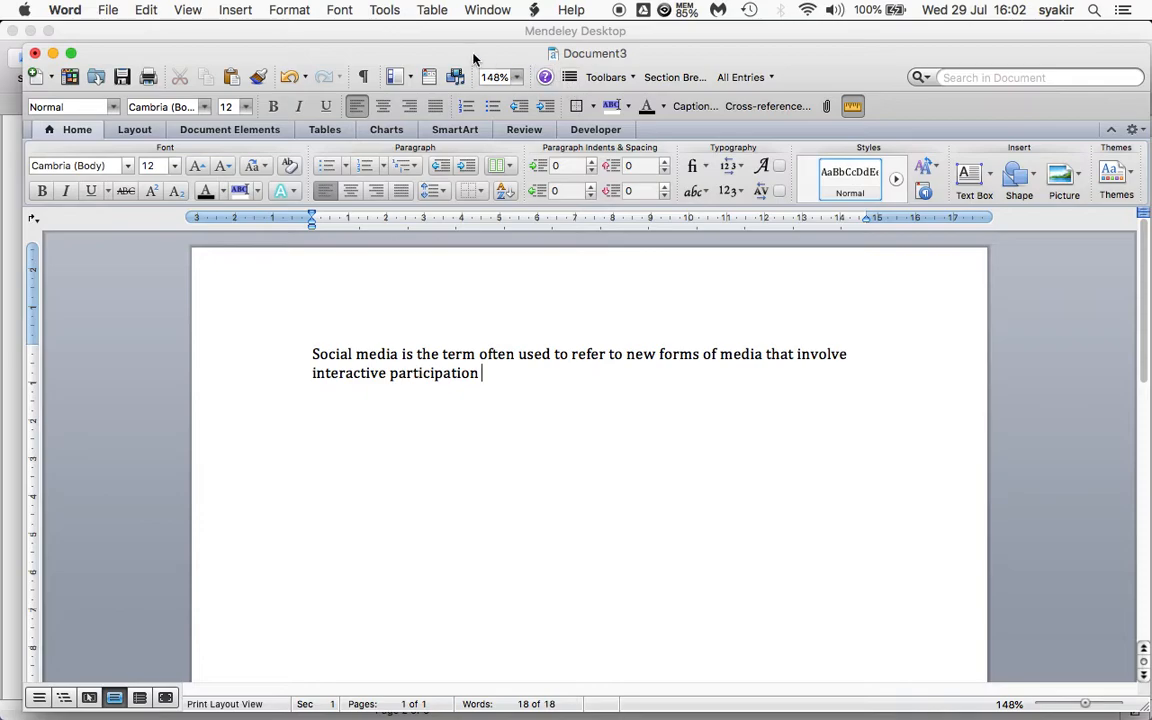
Step: Display the Mendeley Toolbar in Word
click(233, 11)
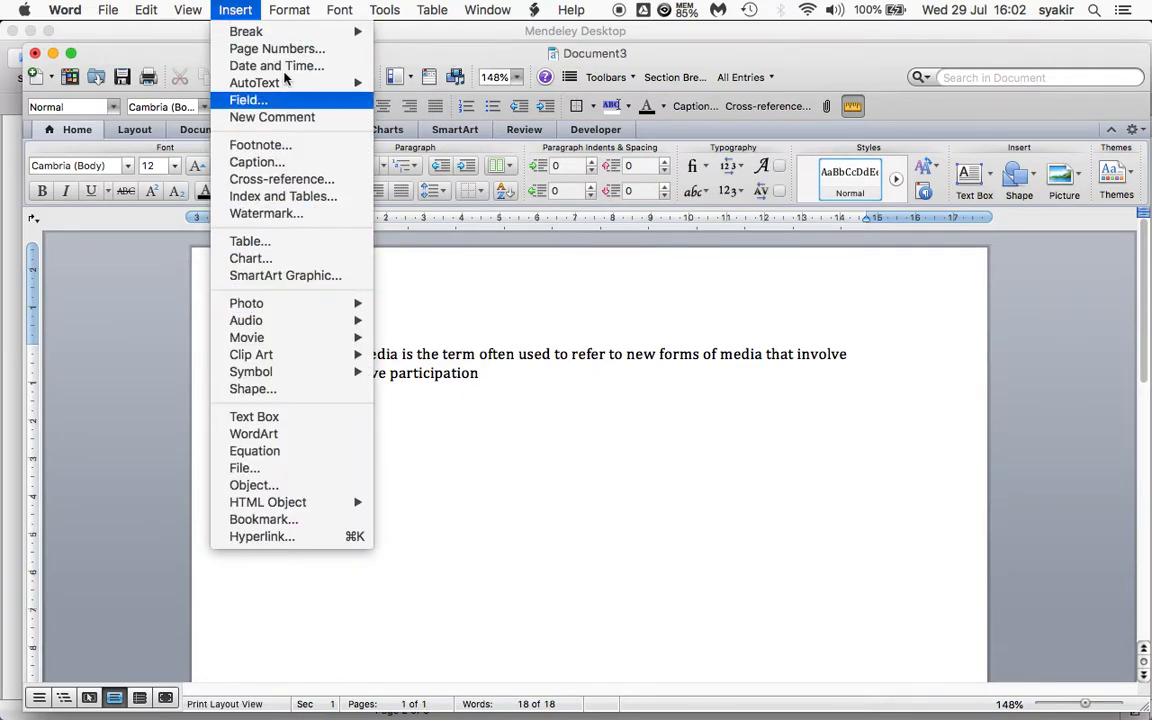
mouse_move(188, 10)
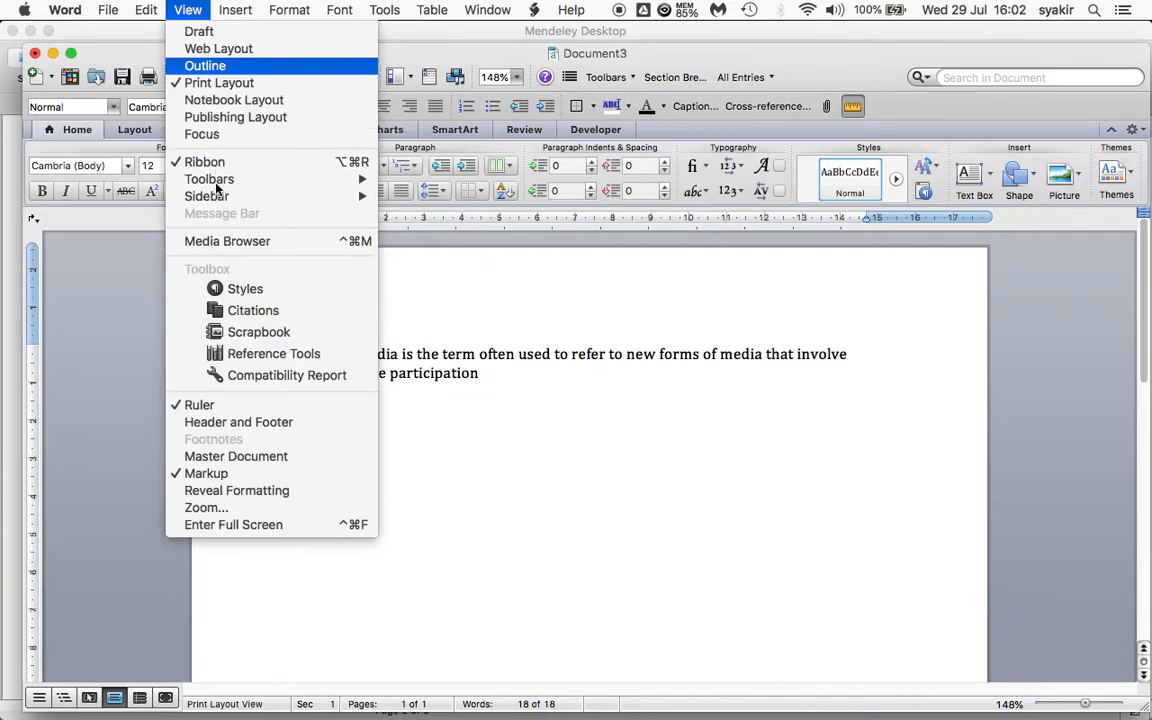
mouse_move(250, 179)
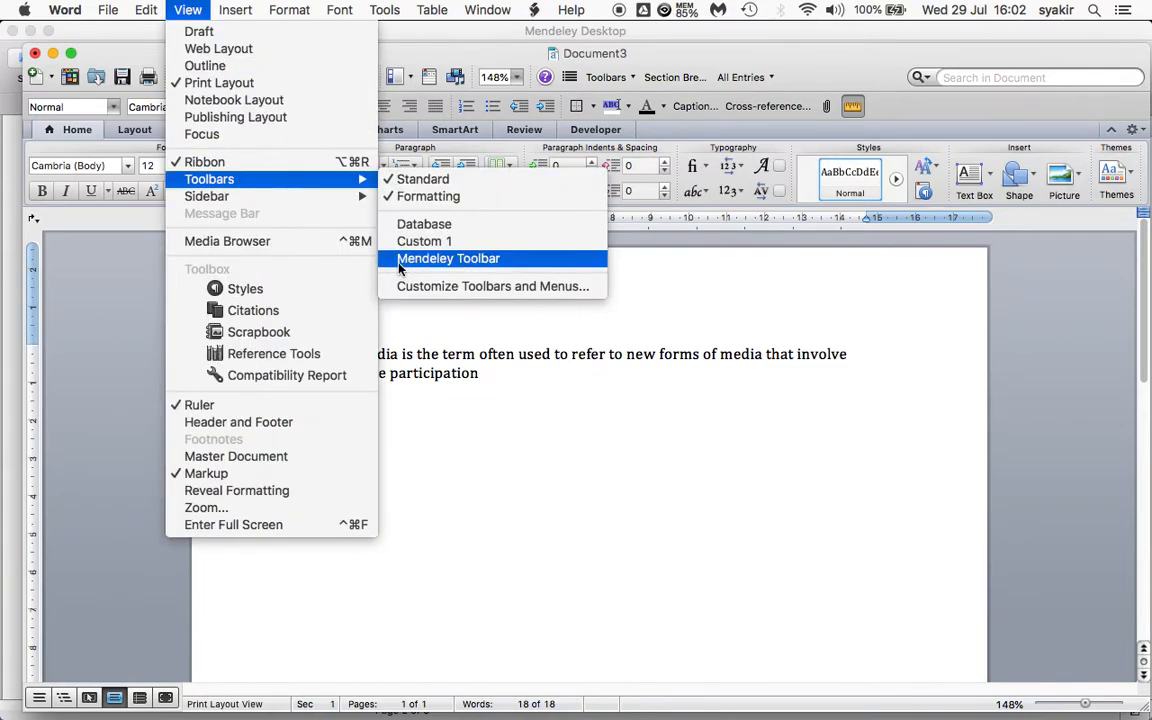
click(448, 259)
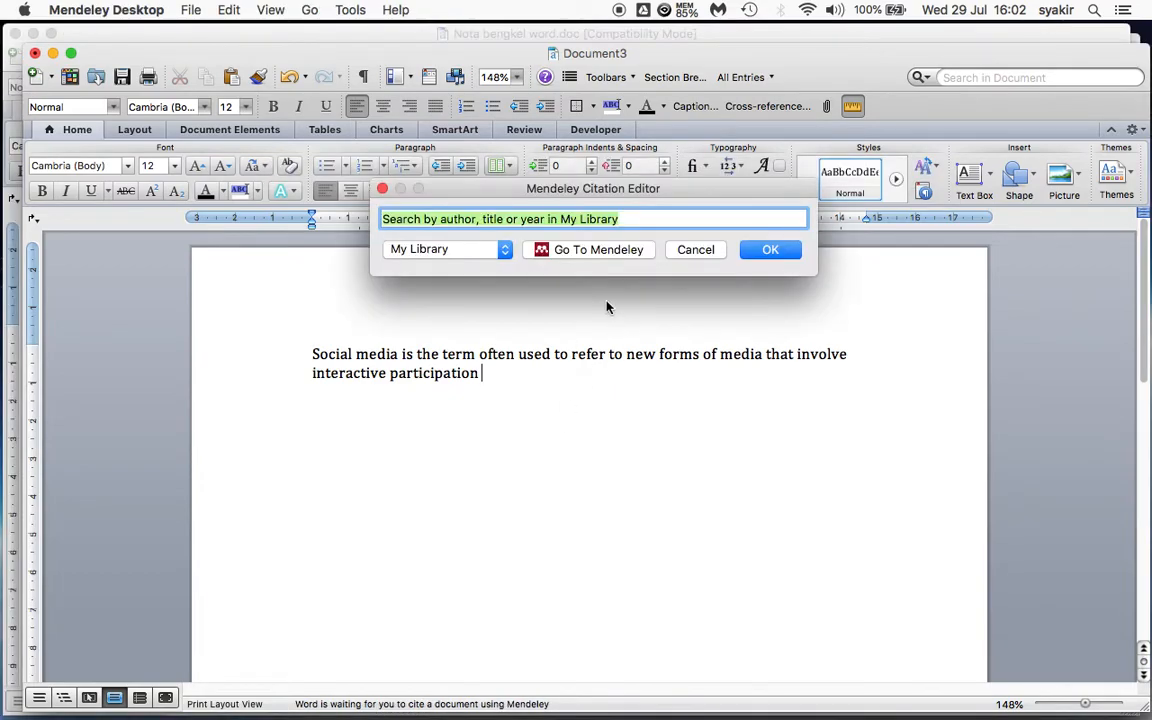
Step: Cite "Social Media, Definition and Classes of" from the Mendeley library at the end of the sentence
click(572, 251)
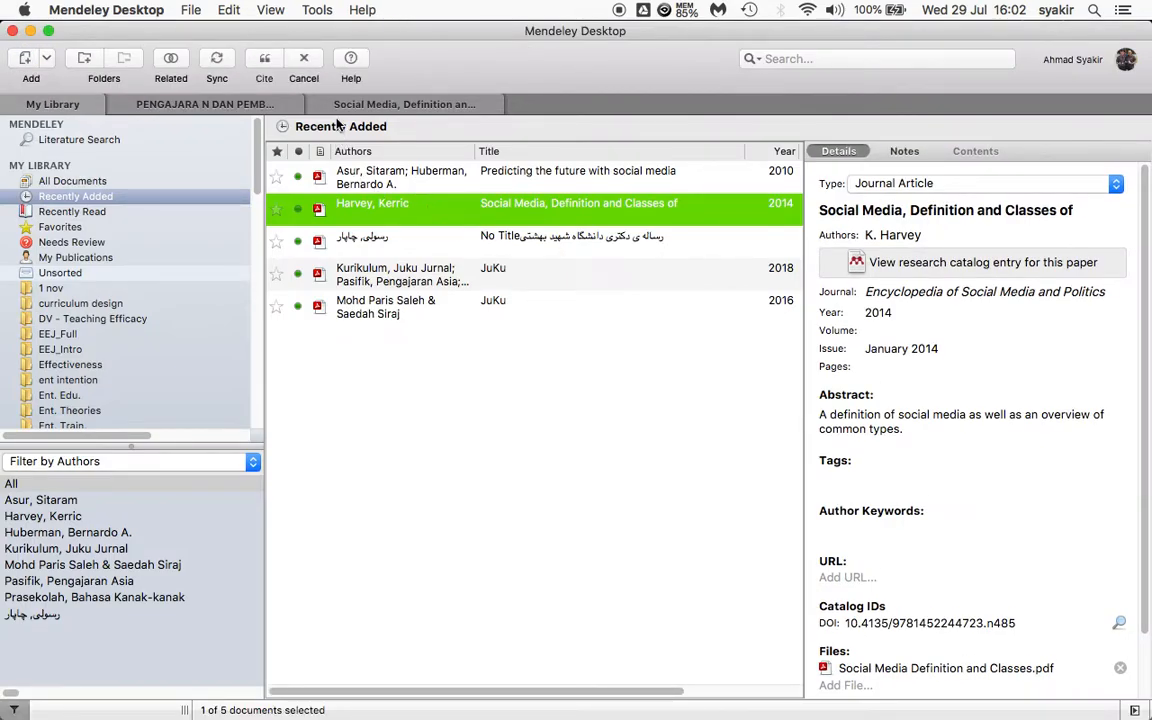
click(264, 62)
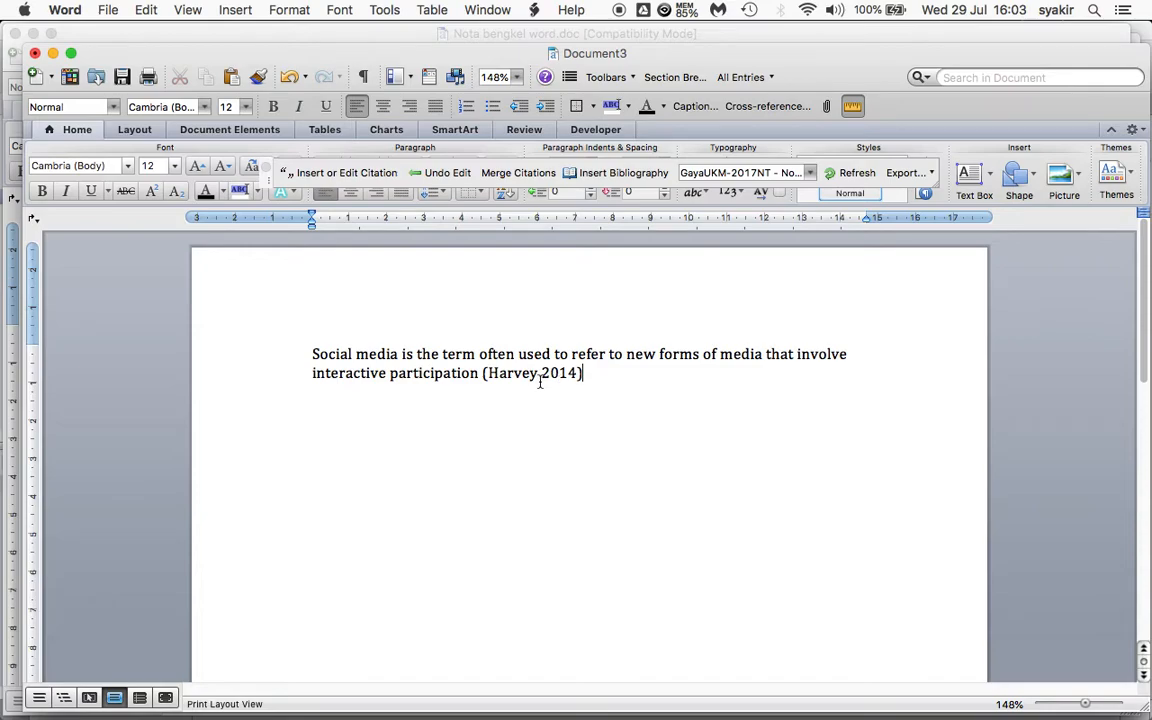
Step: Insert a page break after the 2014 citation to start a new page
click(577, 373)
click(236, 9)
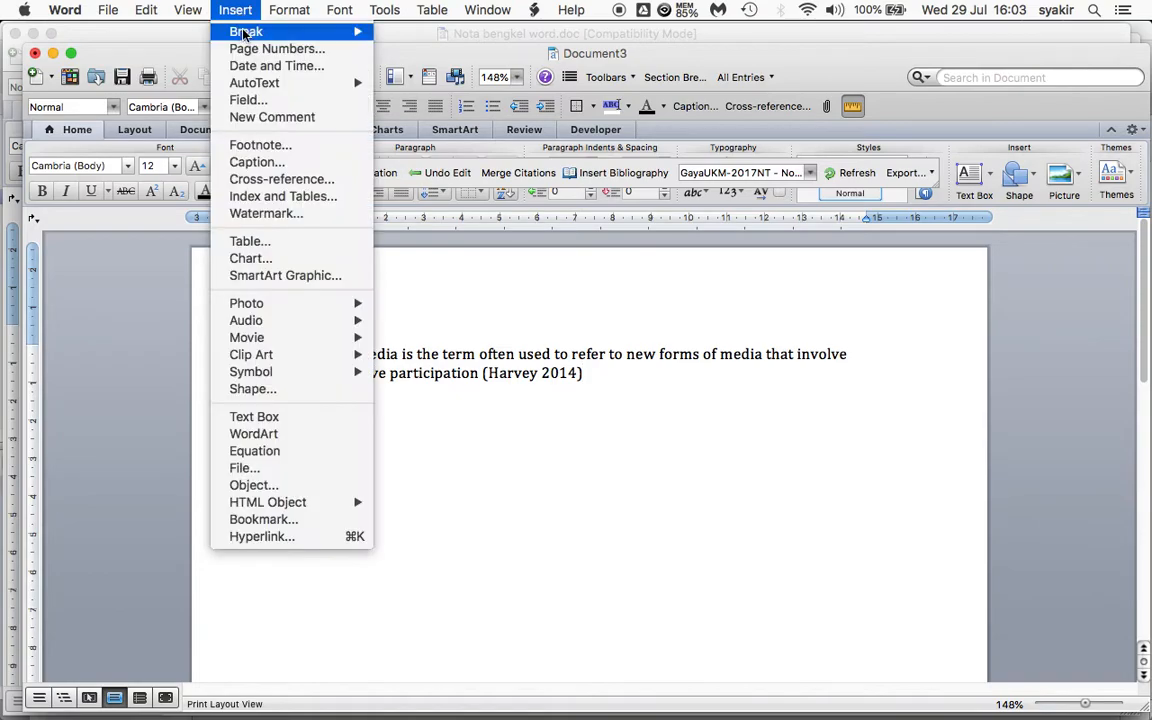
mouse_move(245, 33)
click(385, 36)
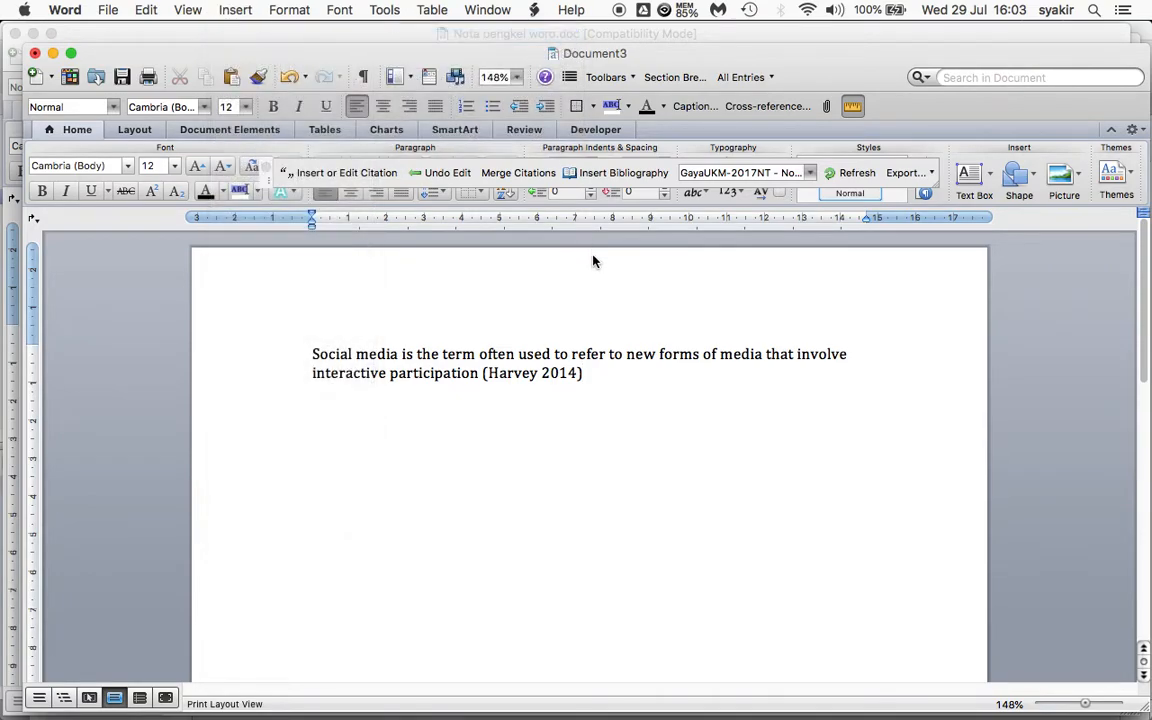
scroll(565, 378, down, 10)
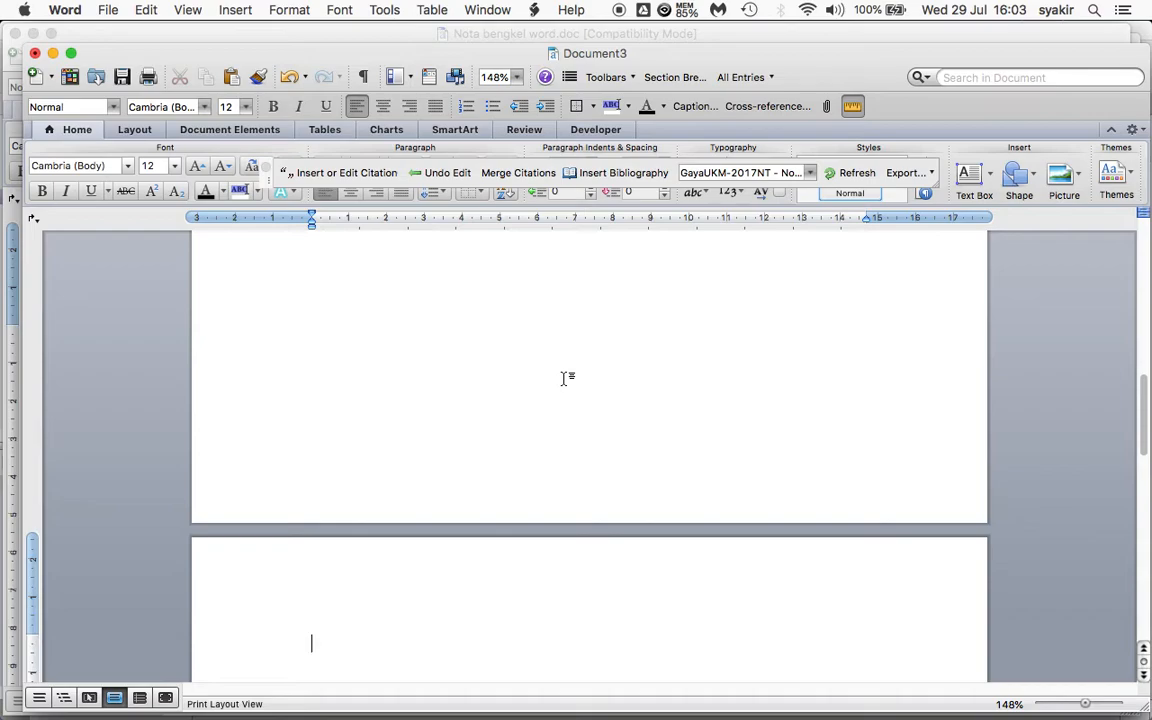
Step: Add the heading "Rujukan /References" on the new page and insert the Mendeley bibliography below it
text(Rujukan)
key(BackSpace)
text(n /Referen)
key(BackSpace)
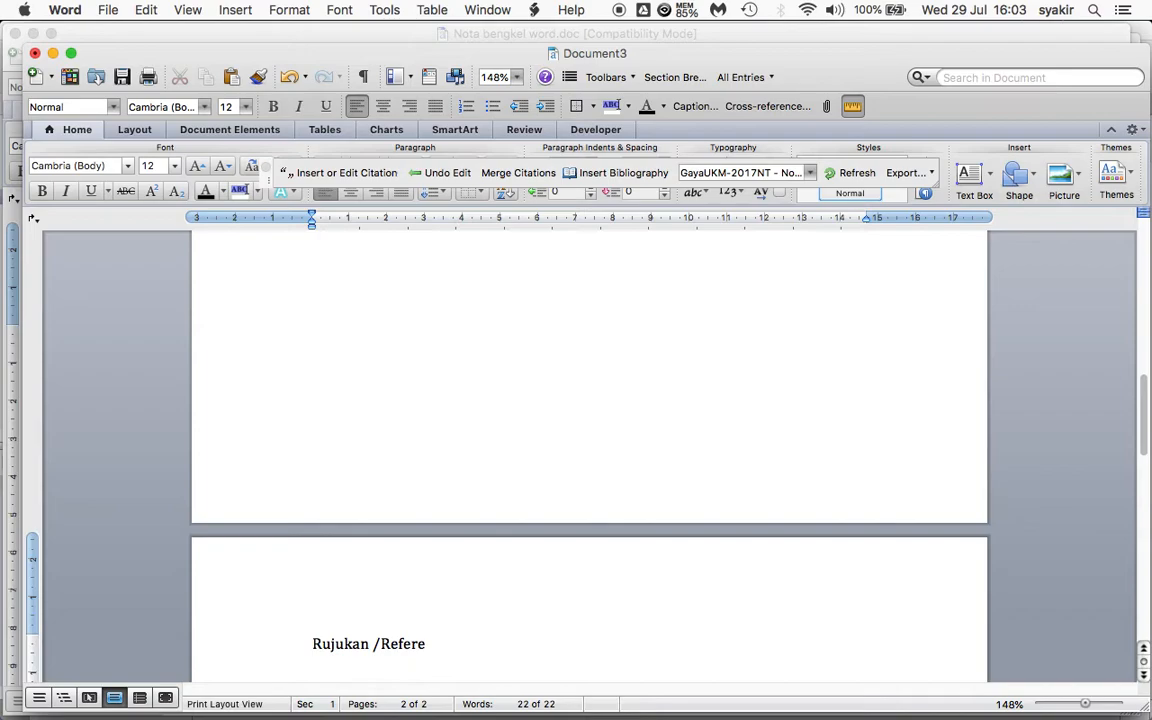
text(nces)
scroll(566, 368, down, 1)
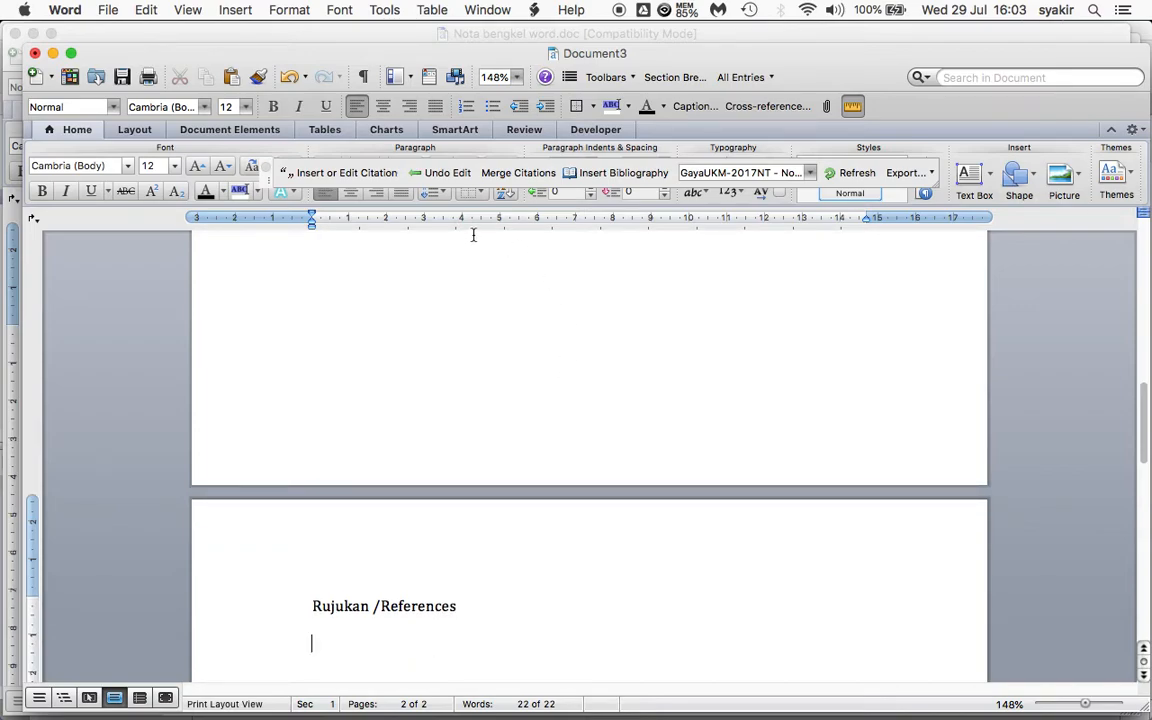
click(597, 174)
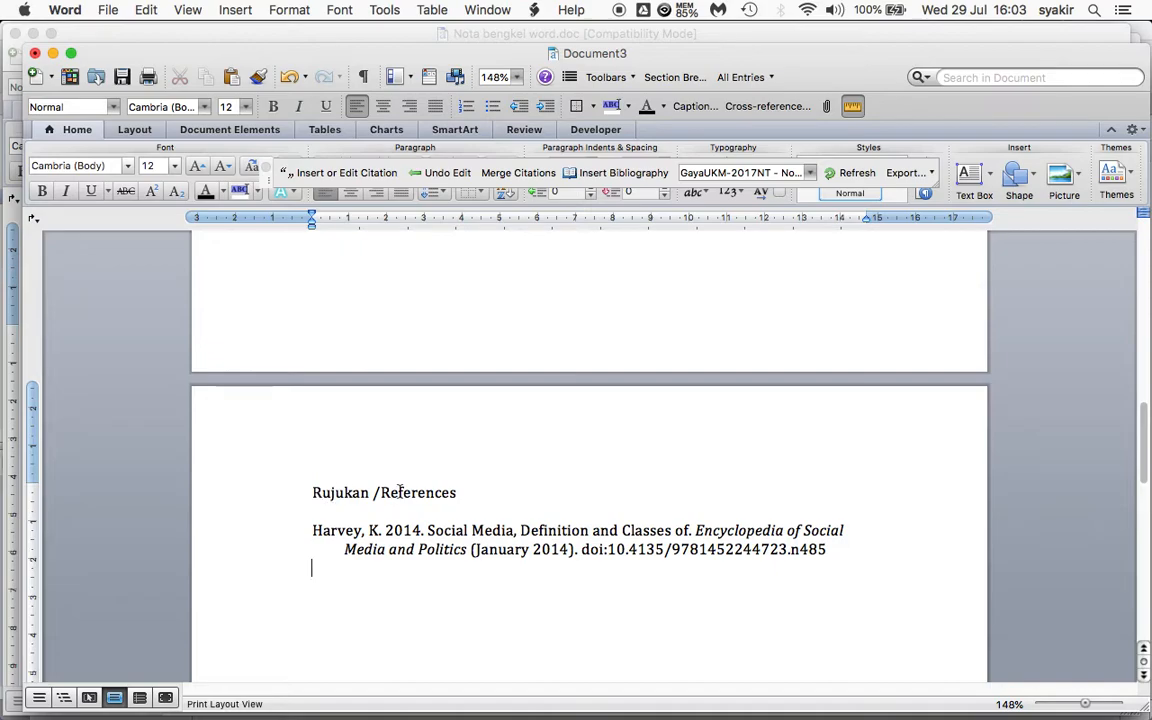
Step: Add a full stop after the 2014 citation on the first page
scroll(594, 442, up, 10)
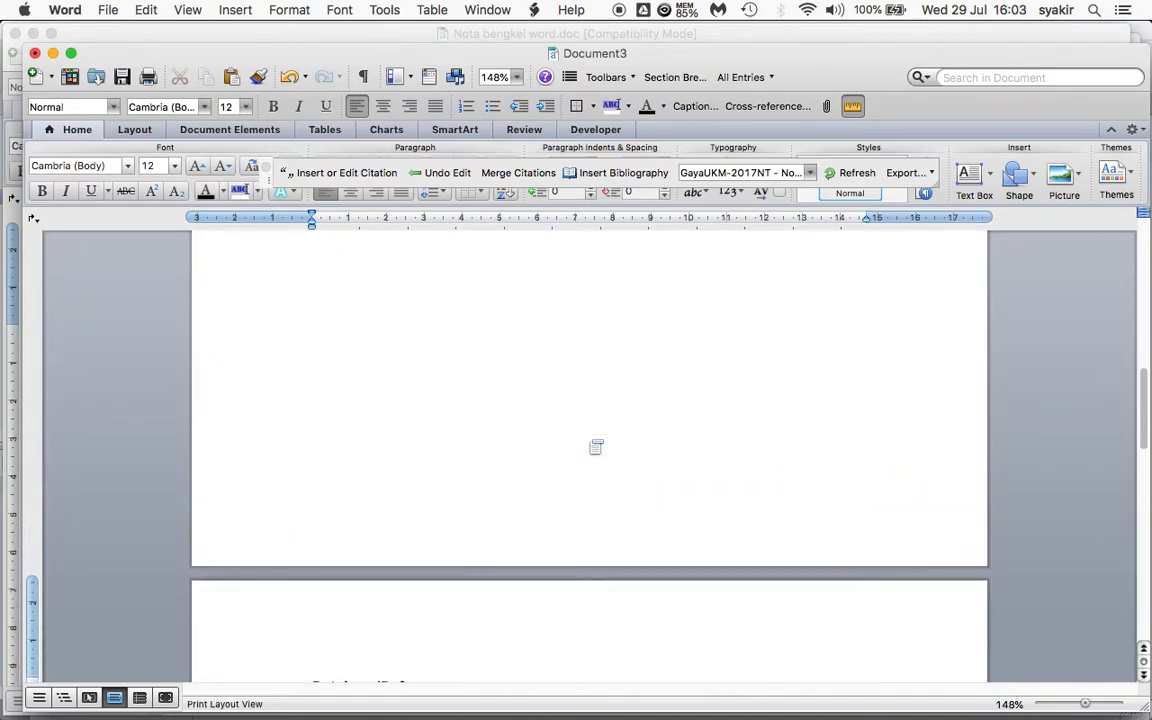
scroll(594, 442, up, 3)
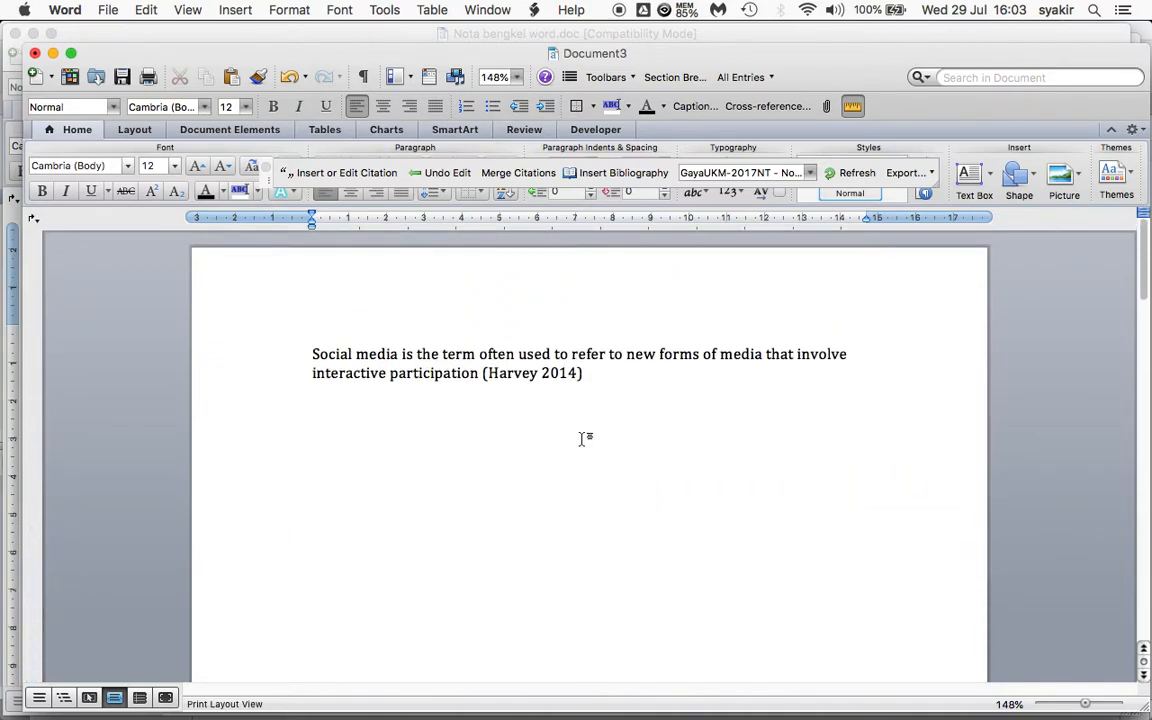
click(594, 374)
text(.)
Step: Switch to Mendeley Desktop and open "Predicting the future with social media" from the recently added papers
key(ctrl+Up)
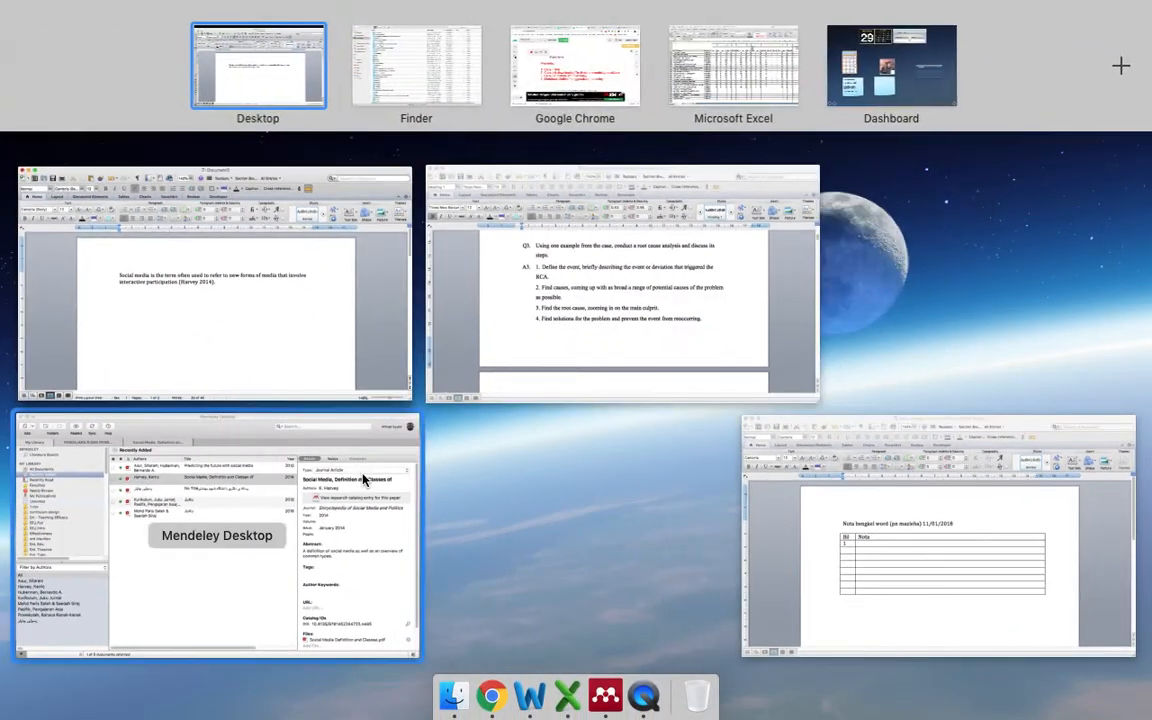
click(244, 571)
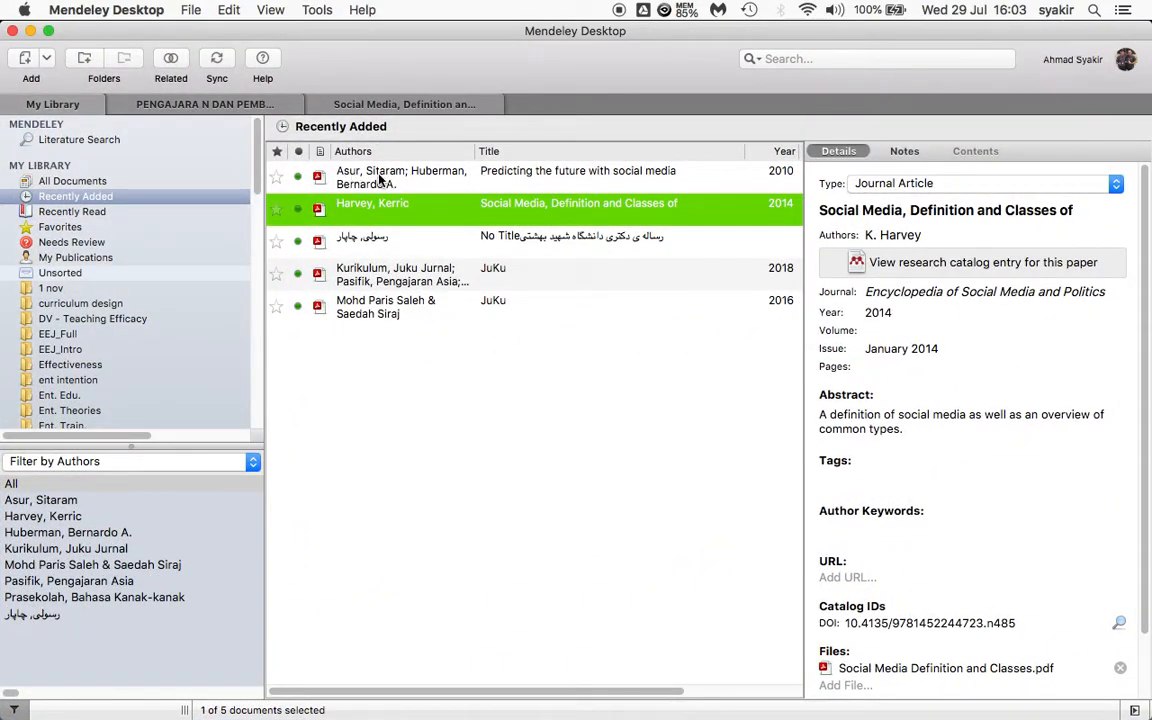
double_click(531, 180)
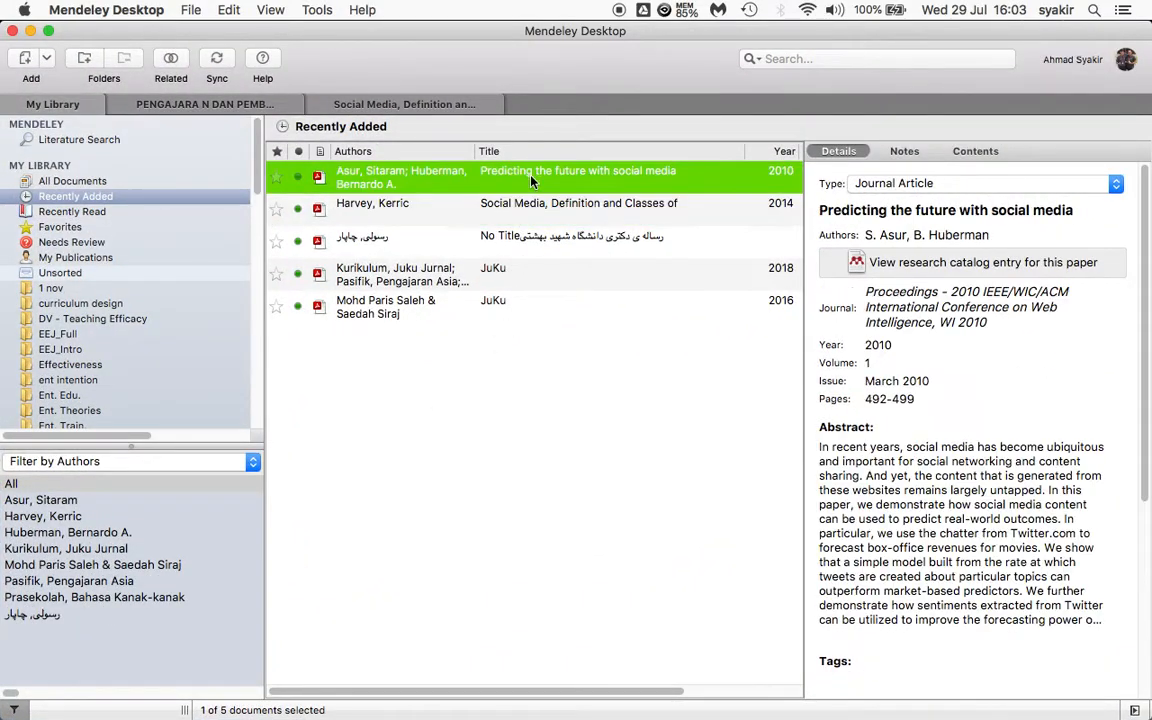
Step: Copy the Introduction's first sentence, "Social media has exploded… at a prodigious rate.", and paste it after the 2014 citation in Document3
scroll(440, 339, down, 15)
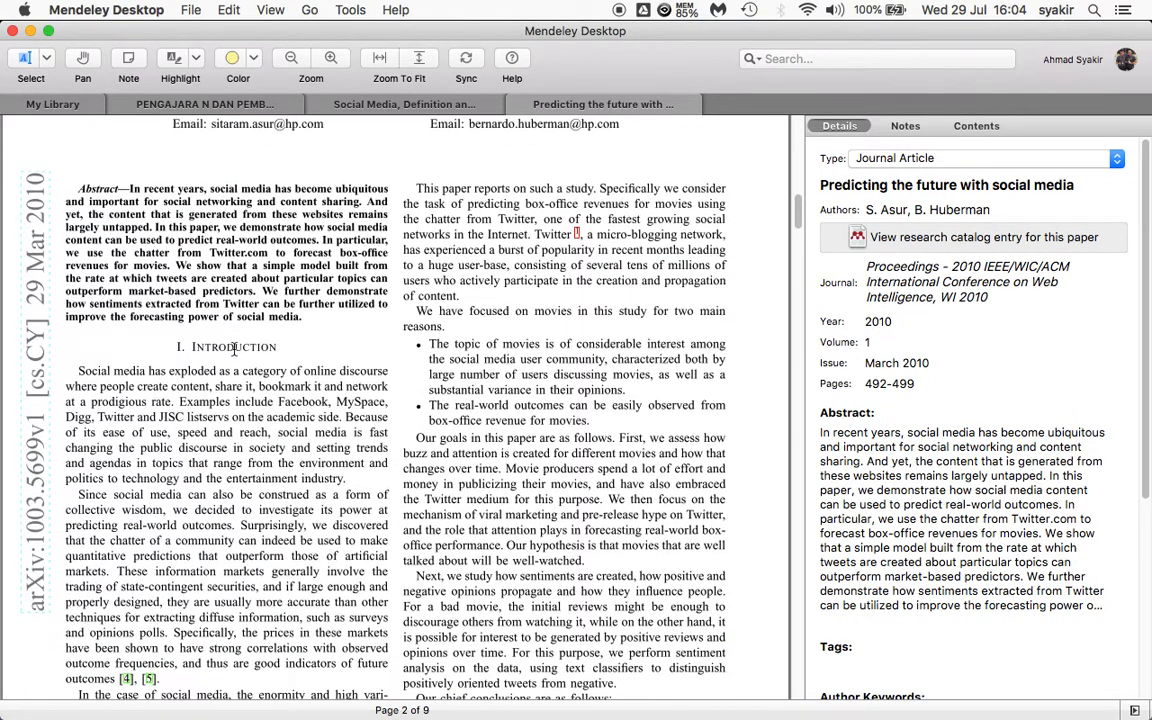
mouse_move(78, 370)
mouse_down()
mouse_move(220, 388)
mouse_move(176, 401)
mouse_up()
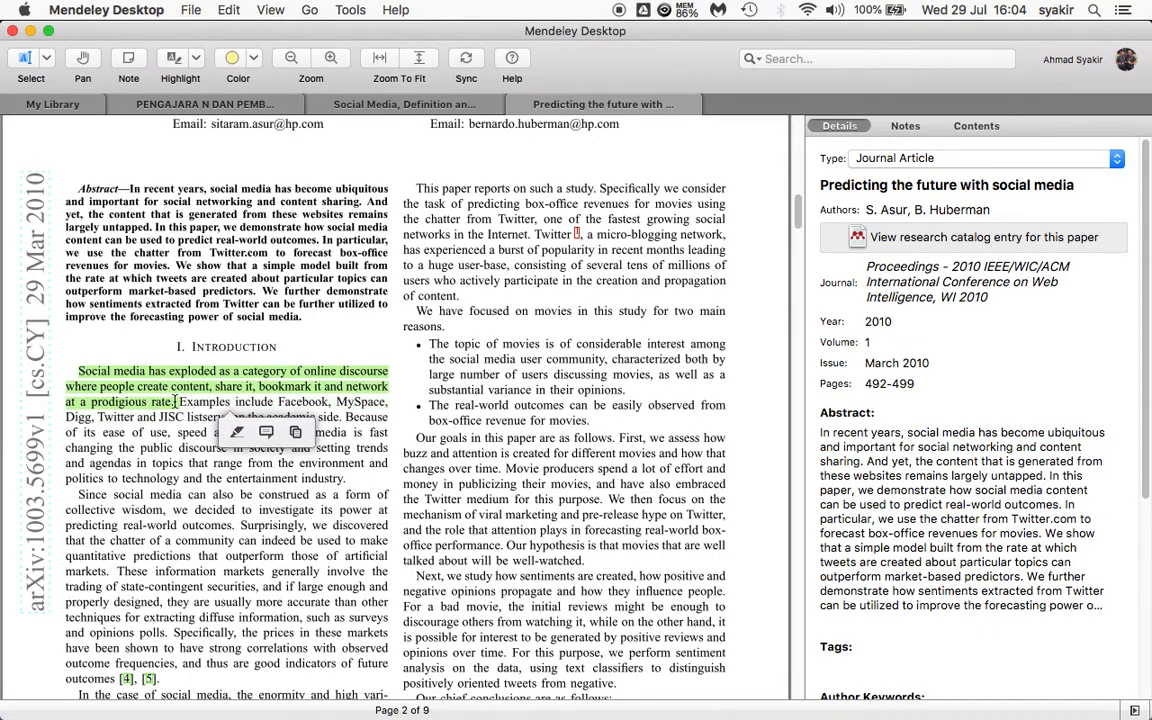
key(ctrl+Up)
click(375, 309)
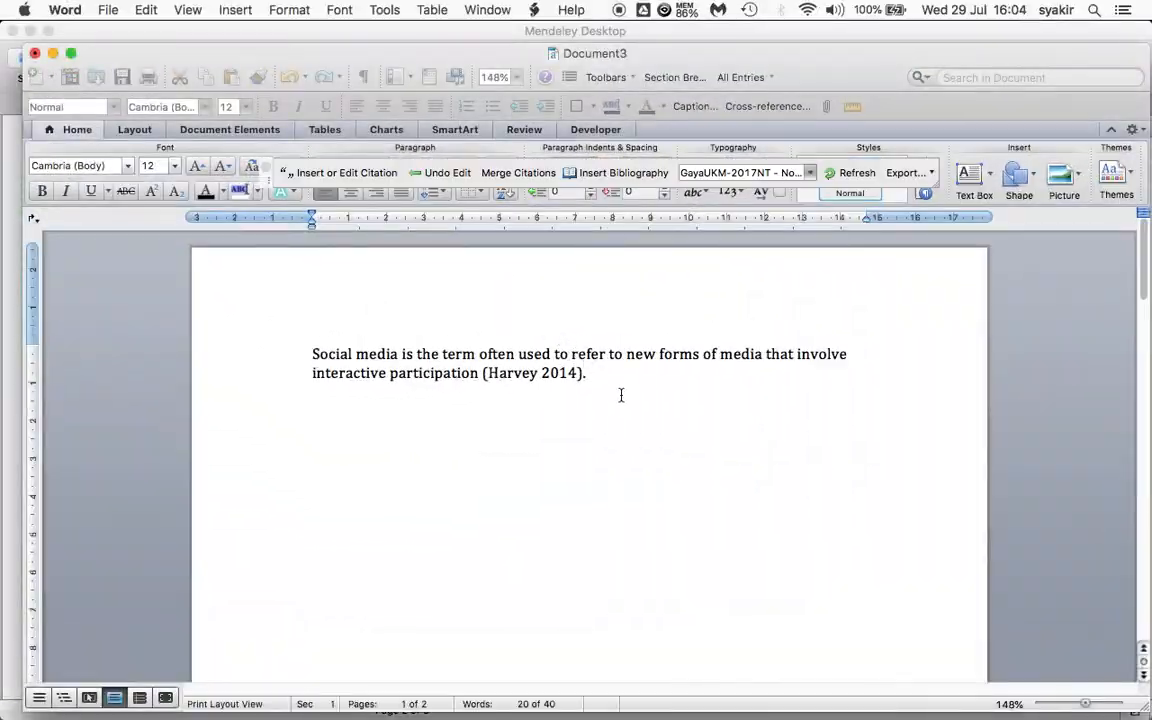
click(600, 375)
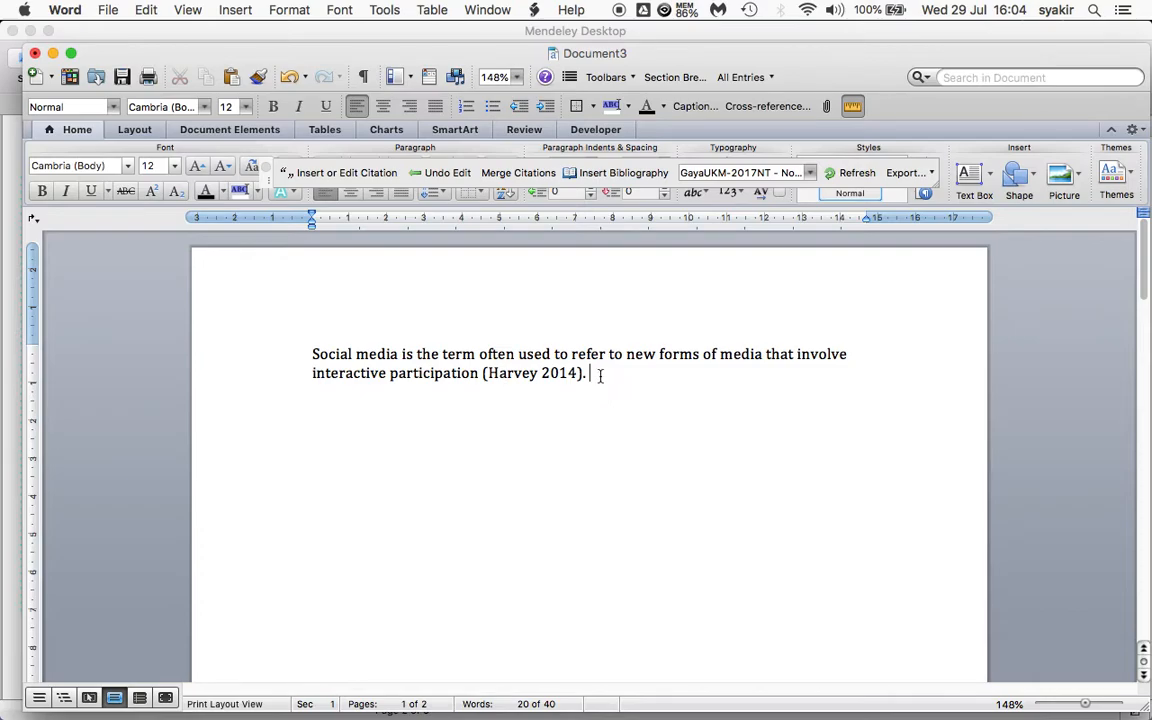
text(Social media has exploded as a category of online discourse where people create content, share it, bookmark it and network at a prodigious rate. Examples)
Step: Trim the end of the pasted text so that it finishes at "prodigious rate" without a full stop
key(BackSpace)
key(BackSpace)
key(BackSpace)
key(BackSpace)
key(BackSpace)
key(BackSpace)
key(BackSpace)
key(BackSpace)
key(BackSpace)
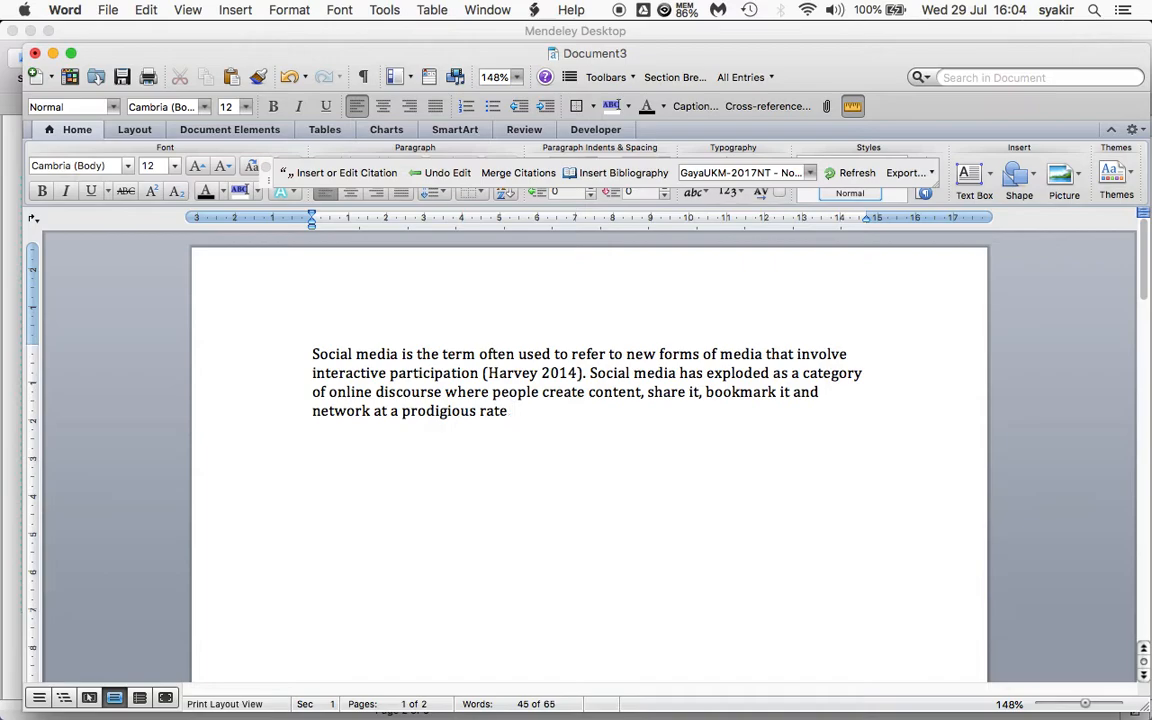
key(BackSpace)
Step: Cite "Predicting the future with social media" from the Mendeley library after "prodigious rate" and close the sentence with a full stop
click(348, 175)
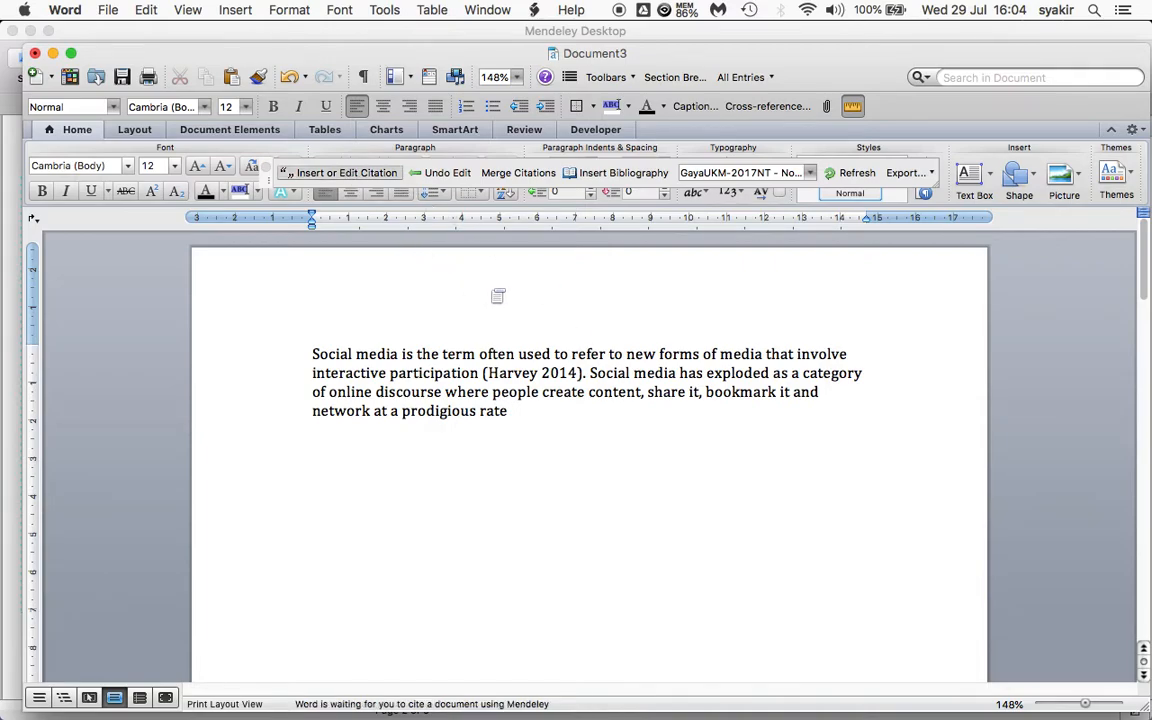
click(573, 250)
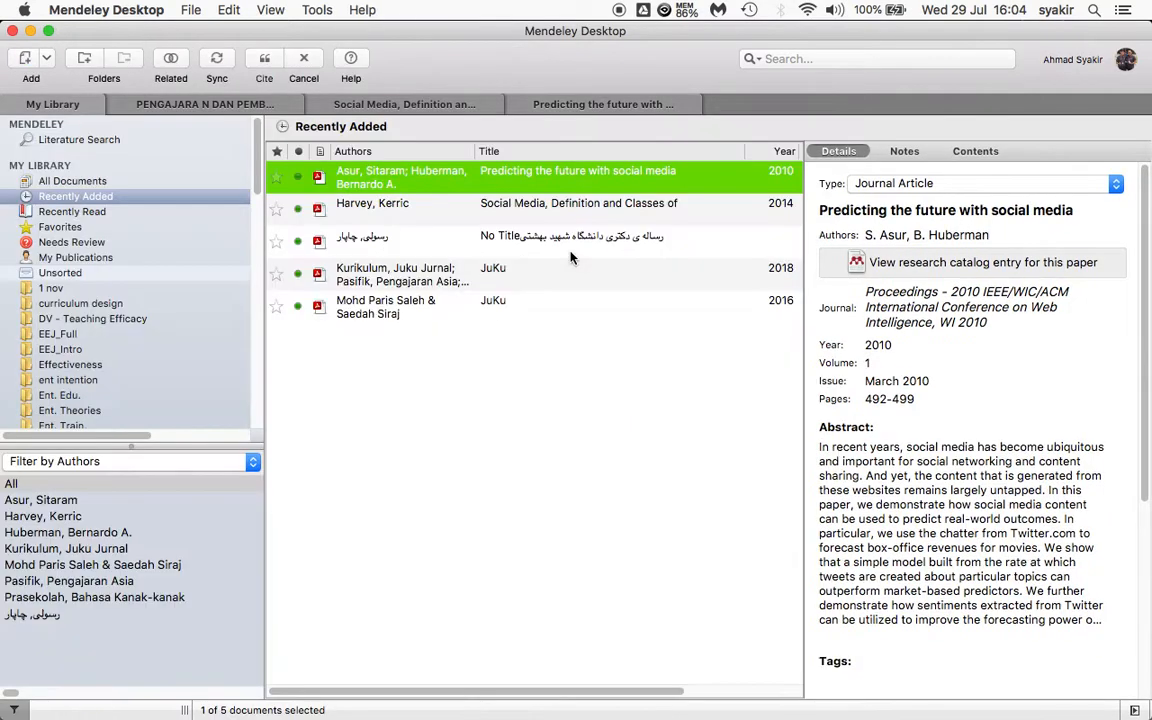
click(455, 200)
click(503, 180)
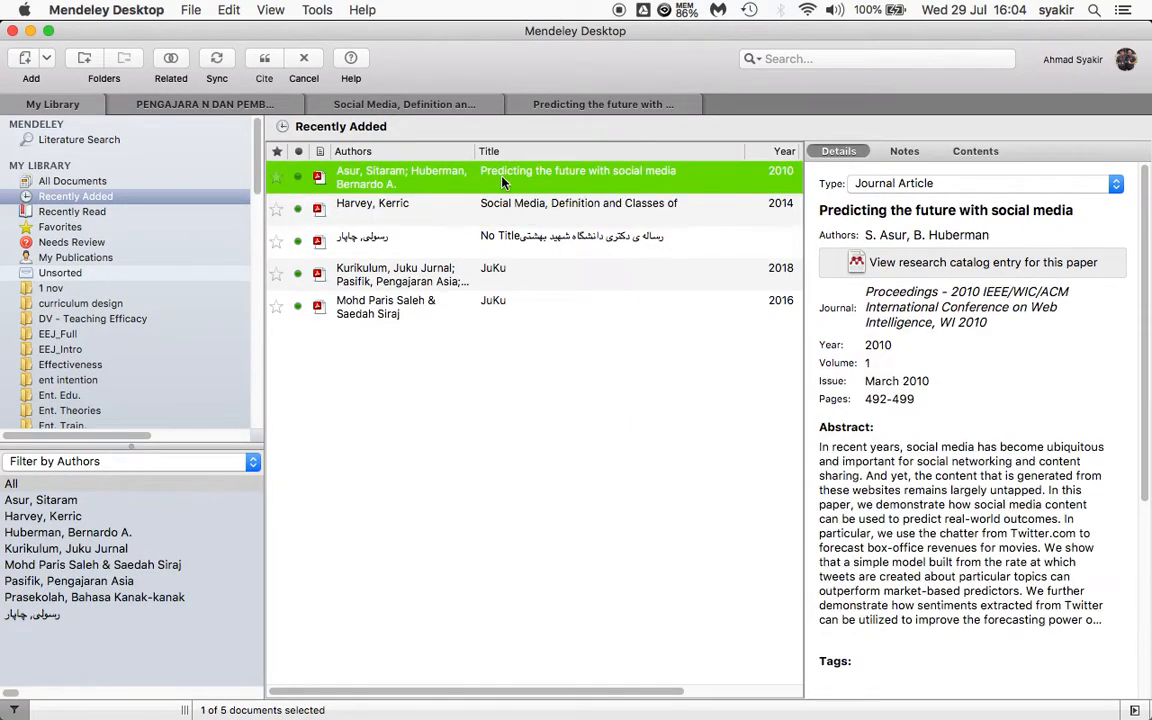
click(264, 62)
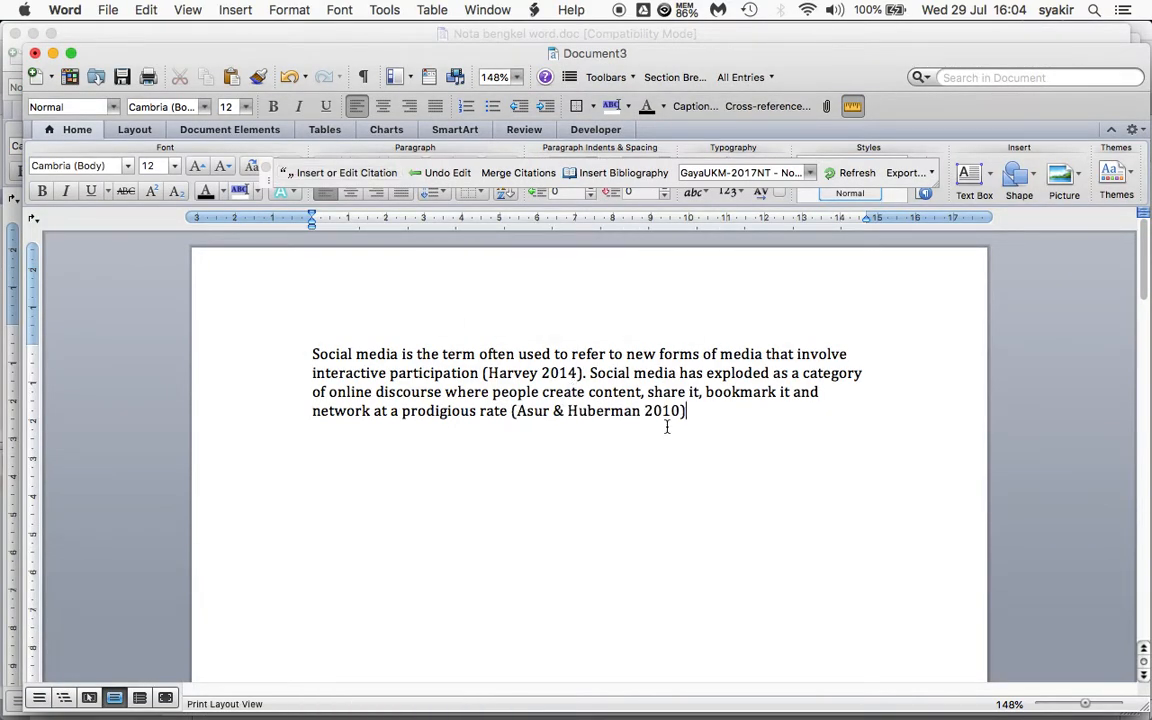
text(.)
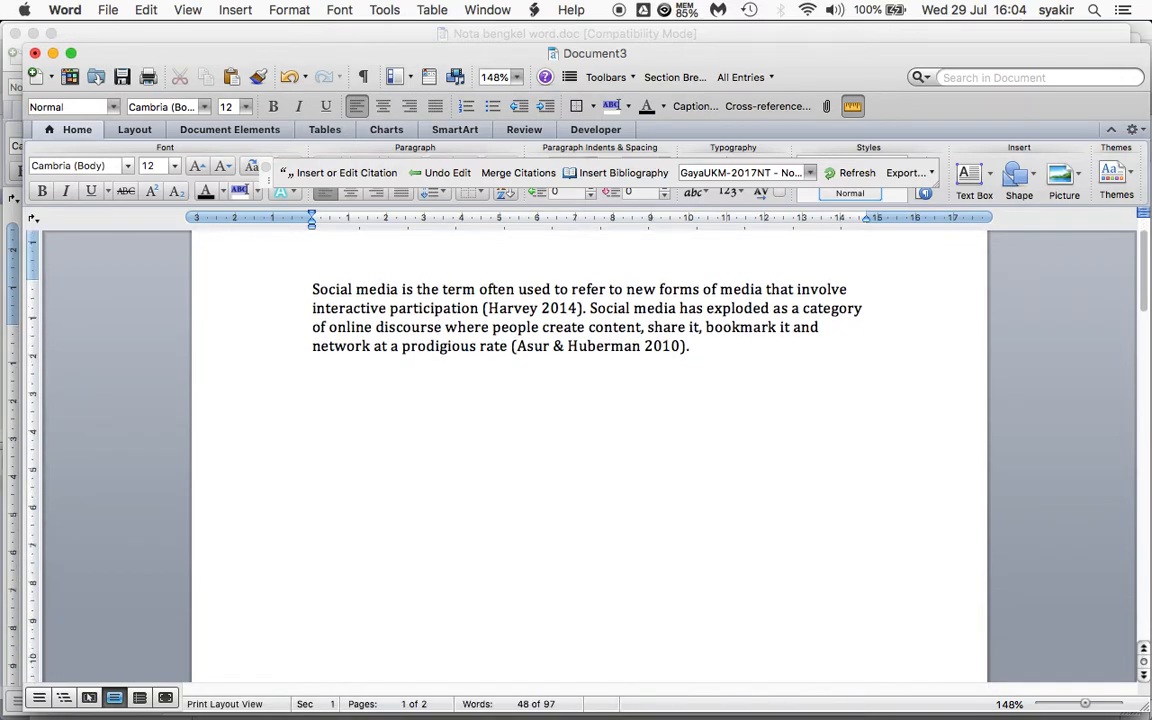
Step: Compare the in-text citations on the first page with the entries under "Rujukan /References"
scroll(715, 428, down, 10)
scroll(590, 450, down, 5)
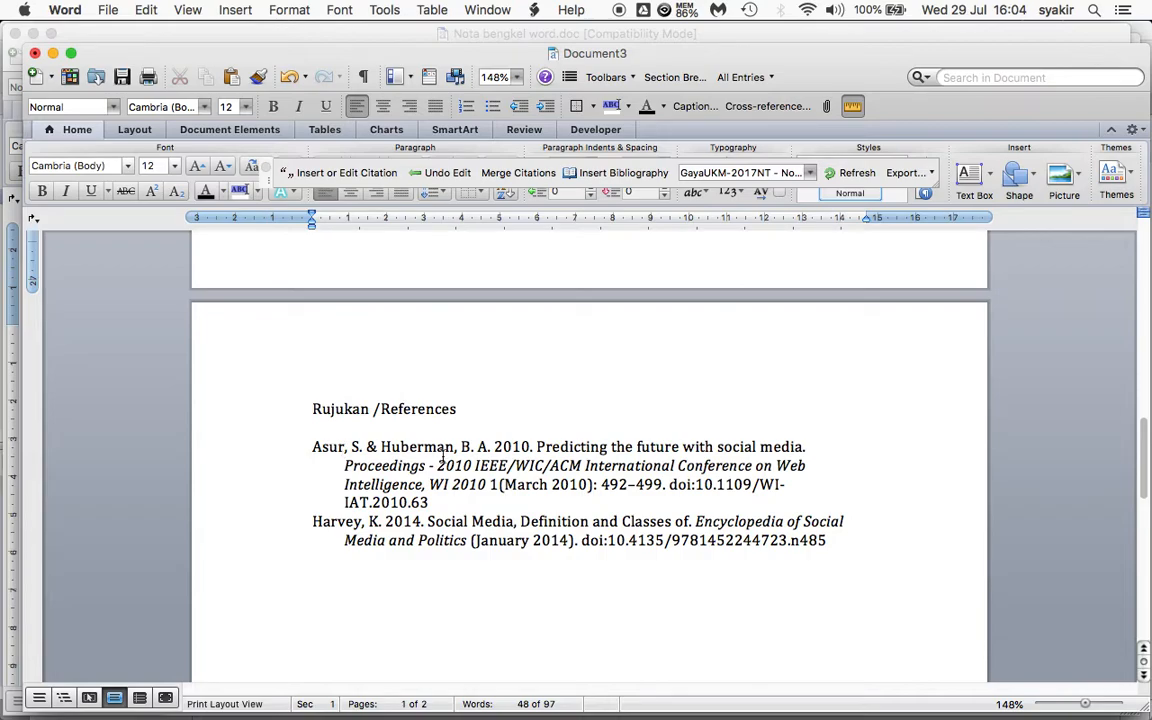
scroll(413, 438, up, 5)
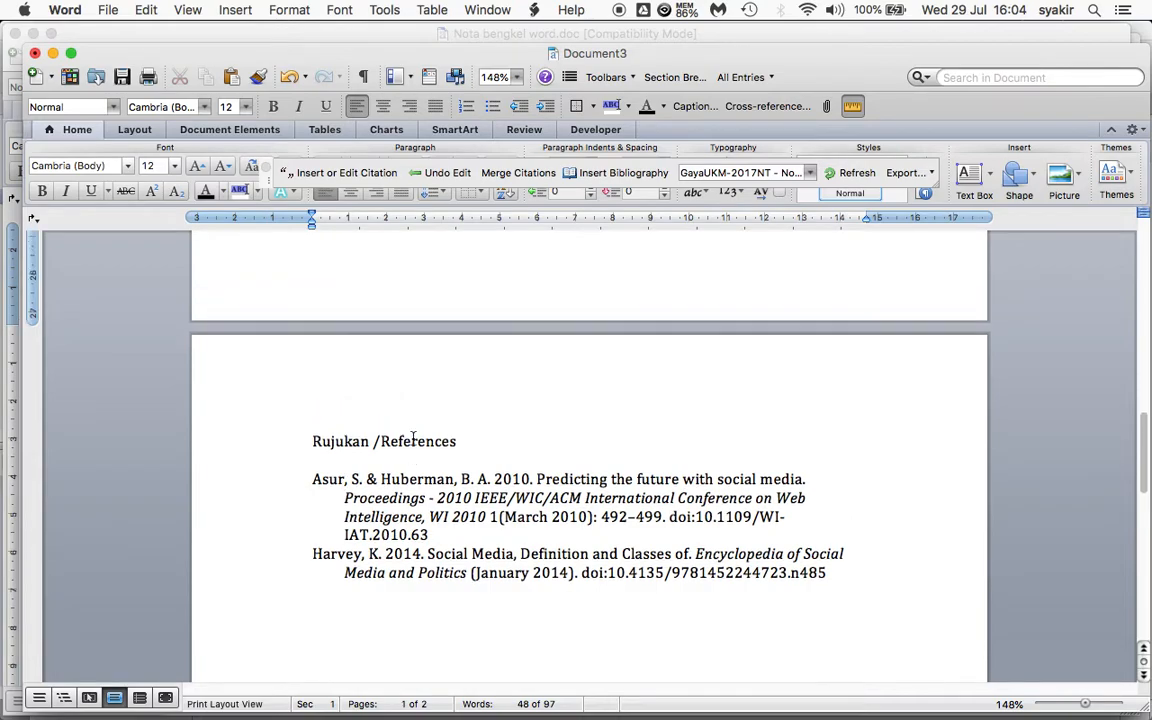
scroll(413, 438, down, 4)
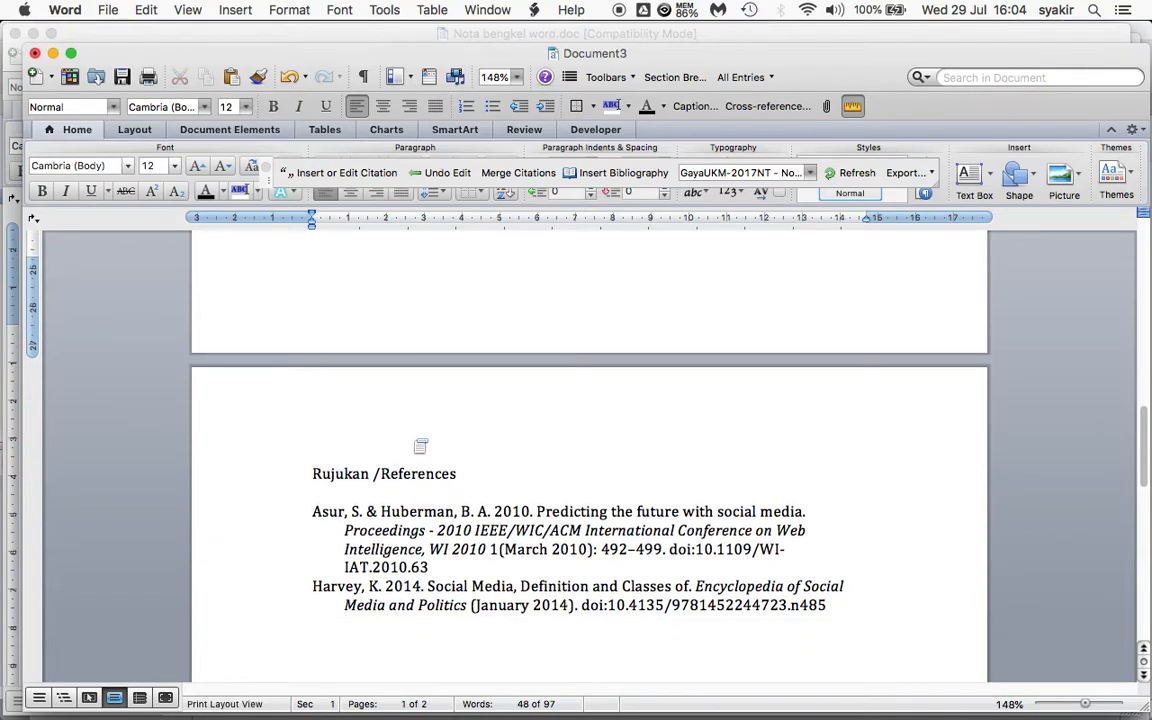
scroll(416, 442, up, 8)
scroll(418, 503, up, 5)
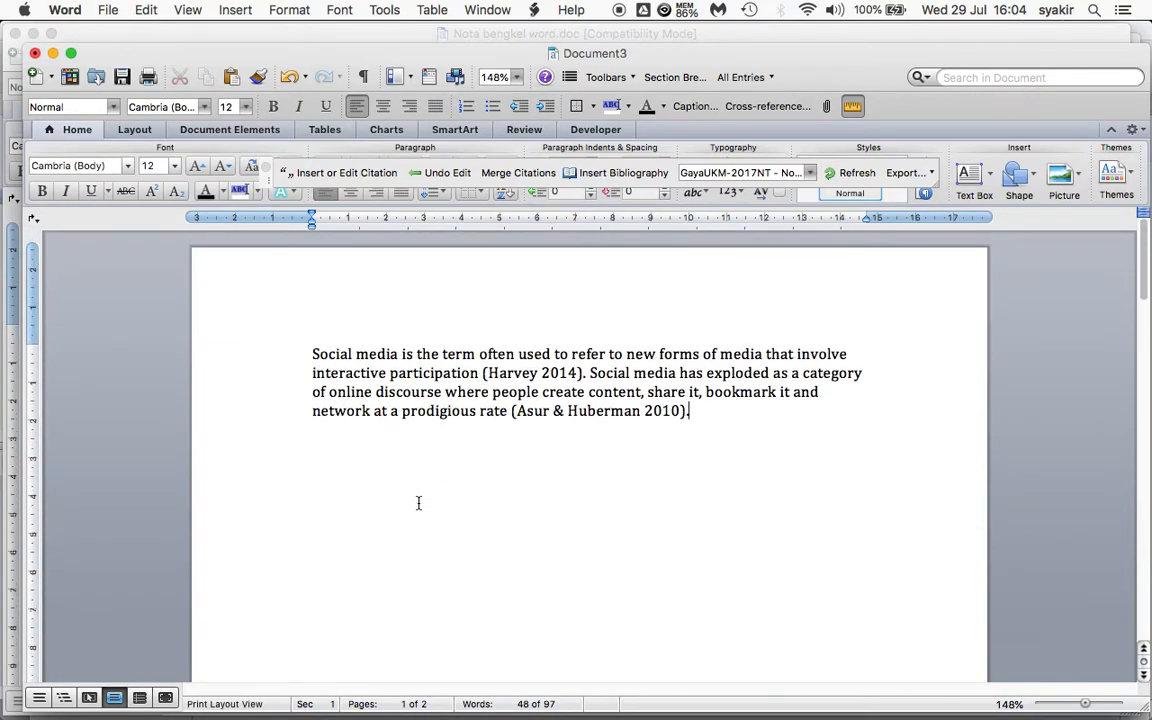
drag(692, 411, 553, 415)
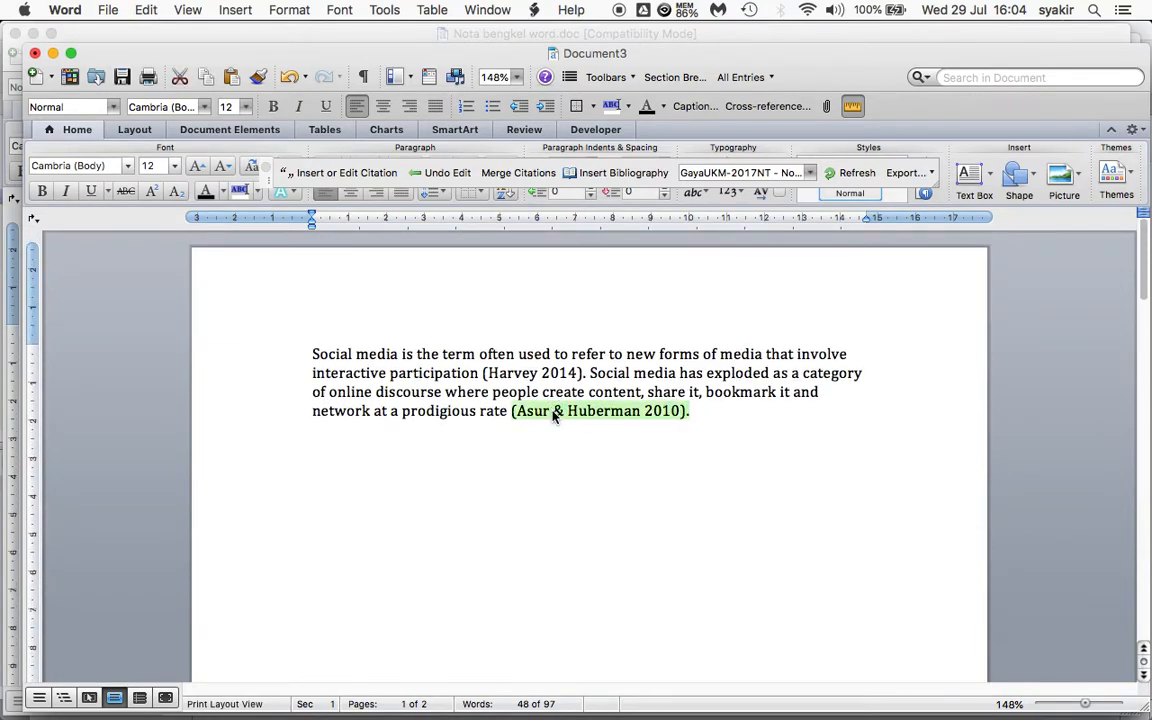
click(705, 420)
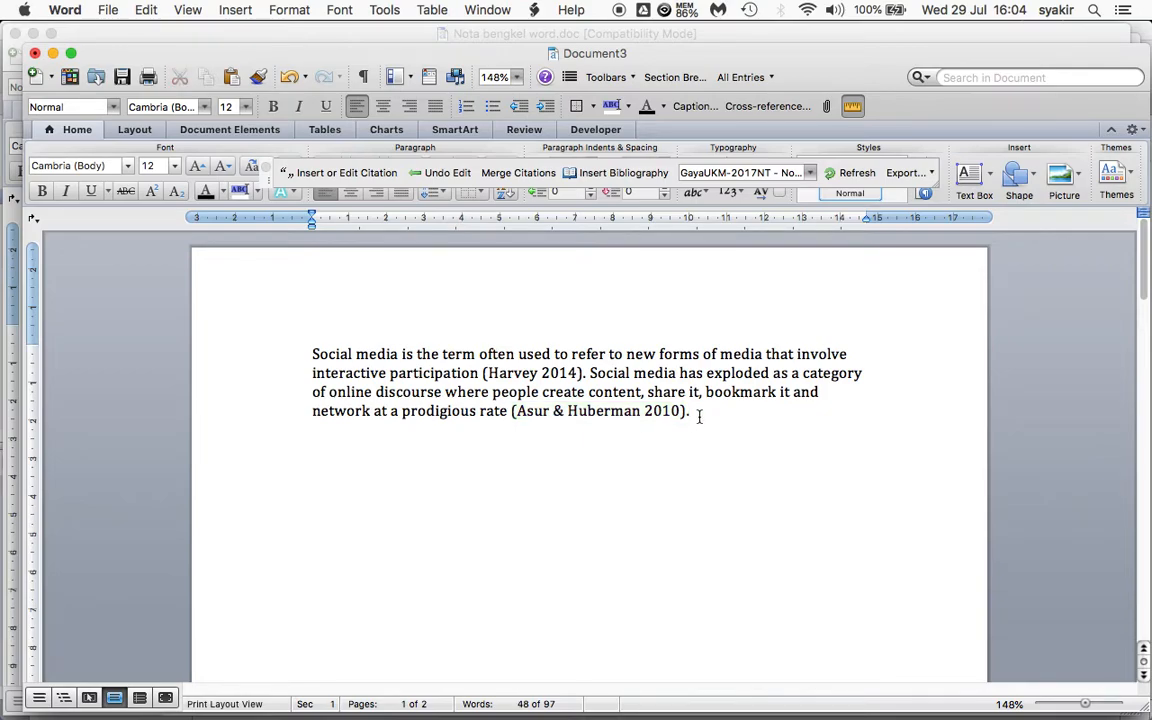
scroll(735, 414, down, 10)
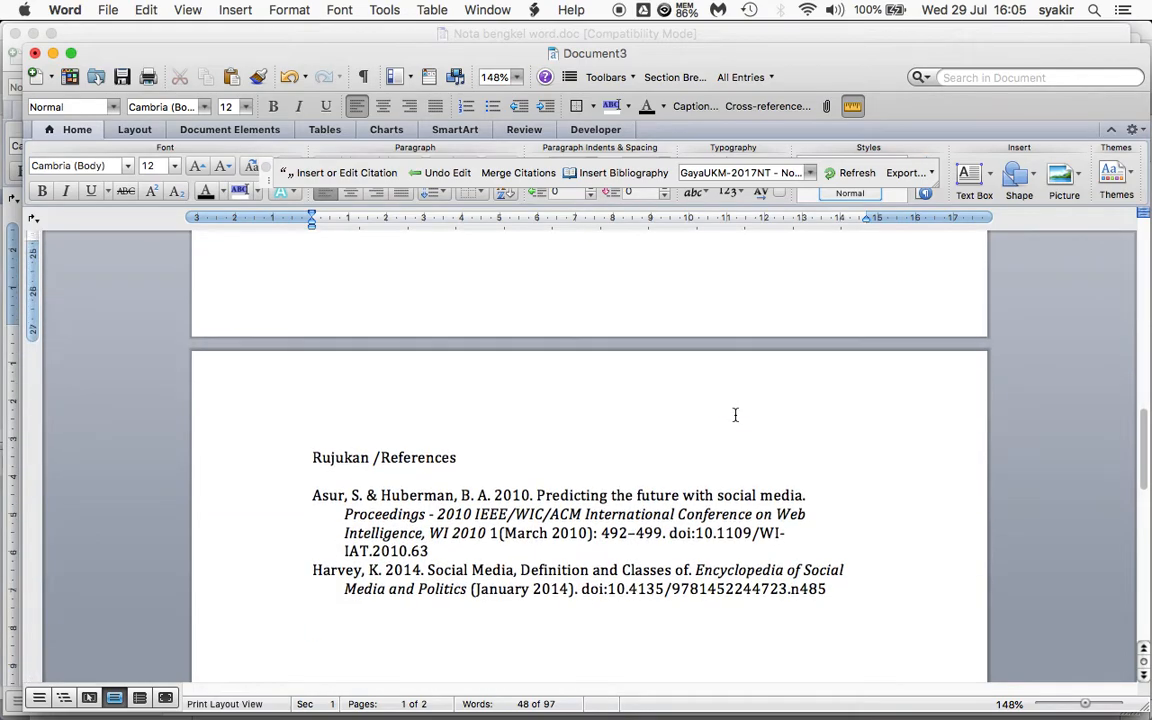
scroll(735, 414, down, 1)
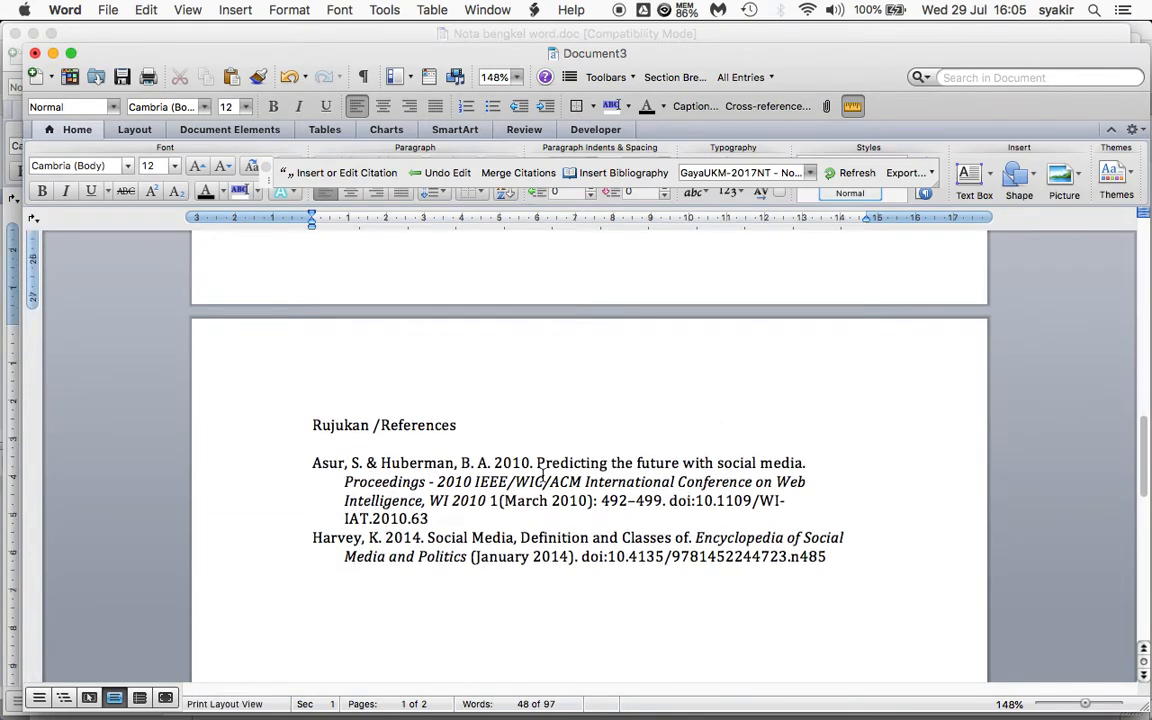
scroll(541, 474, up, 10)
scroll(603, 398, down, 11)
scroll(603, 398, down, 3)
scroll(540, 410, up, 2)
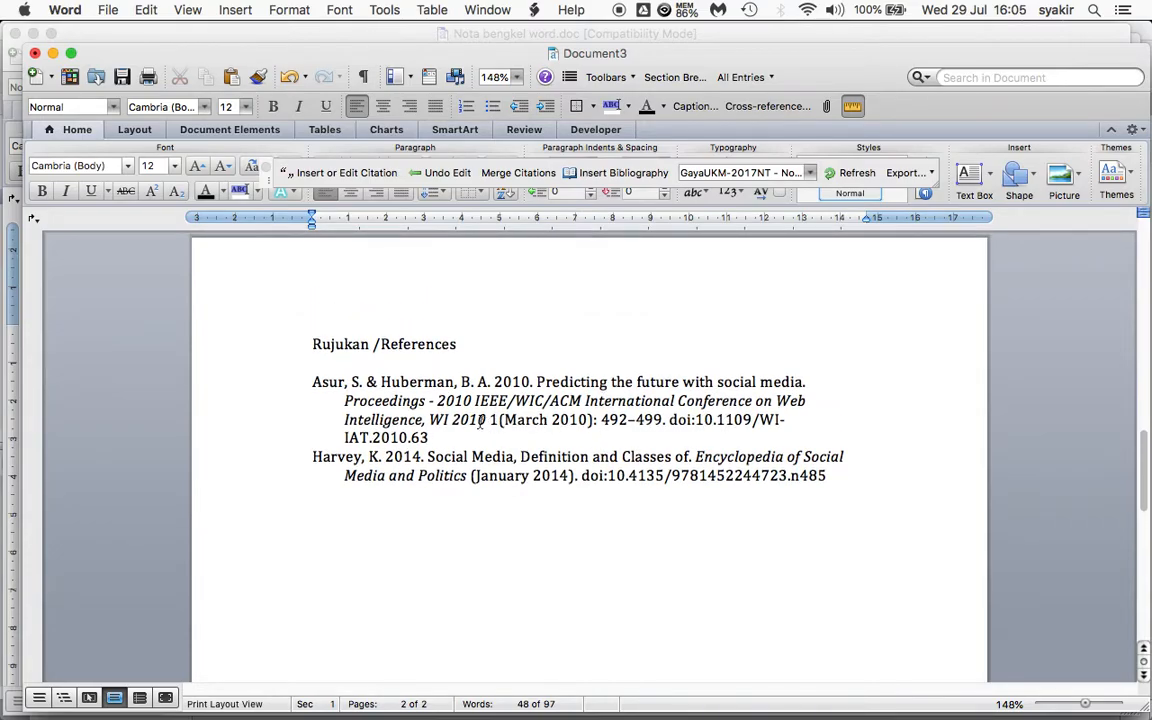
scroll(481, 423, up, 2)
Step: Switch to the Google Chrome window showing the AWW board with the Mendeley topic list
key(ctrl+Up)
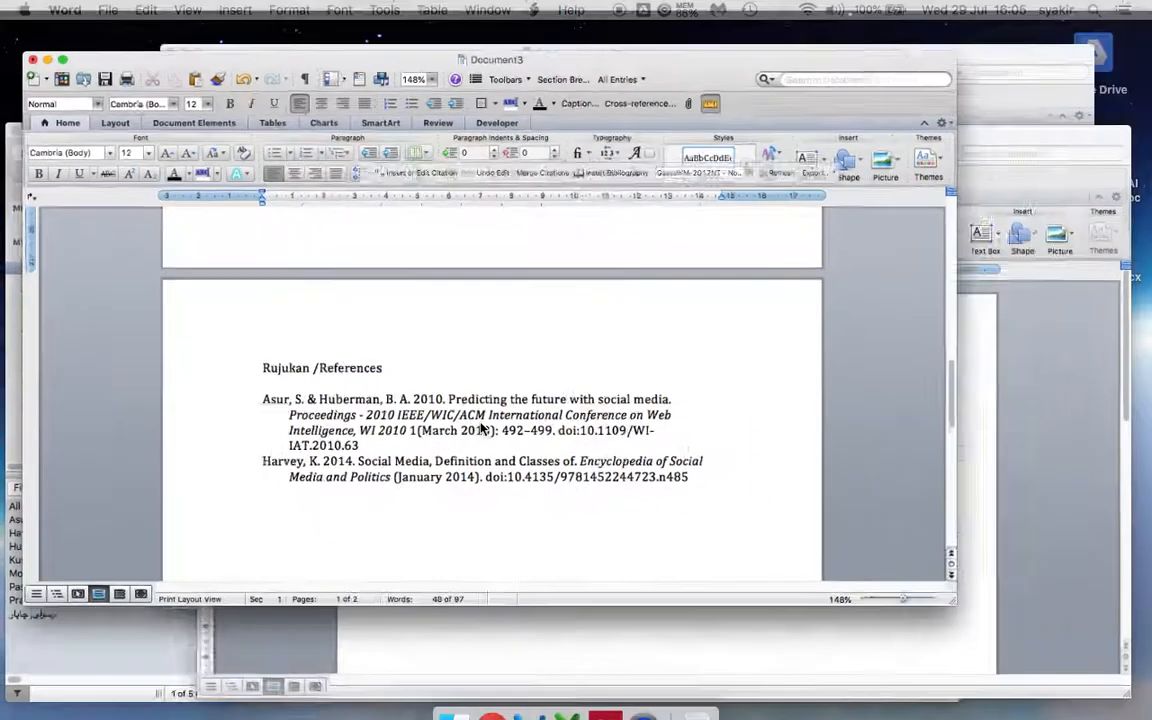
mouse_move(522, 35)
click(525, 60)
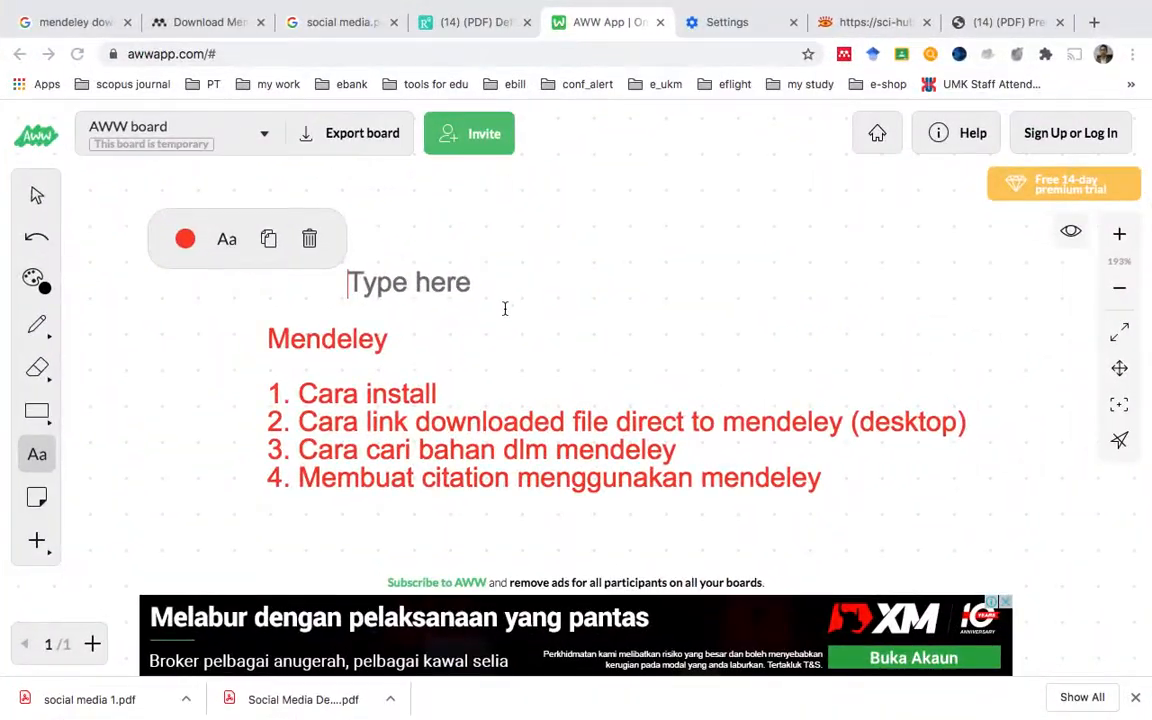